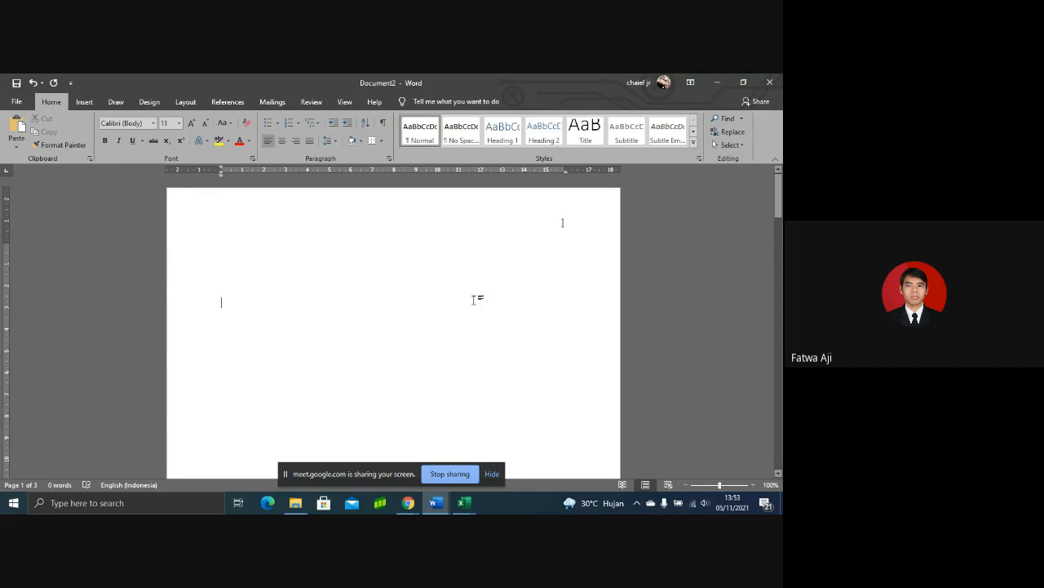
# Step: Enter the centred chapter title "BAB I PENDAHULUAN" near the start of the first page
pyautogui.click(437, 287)
pyautogui.press('Return')
pyautogui.press('Return')
pyautogui.click(281, 141)
pyautogui.press('Return')
pyautogui.press('Return')
pyautogui.write('BAB I')
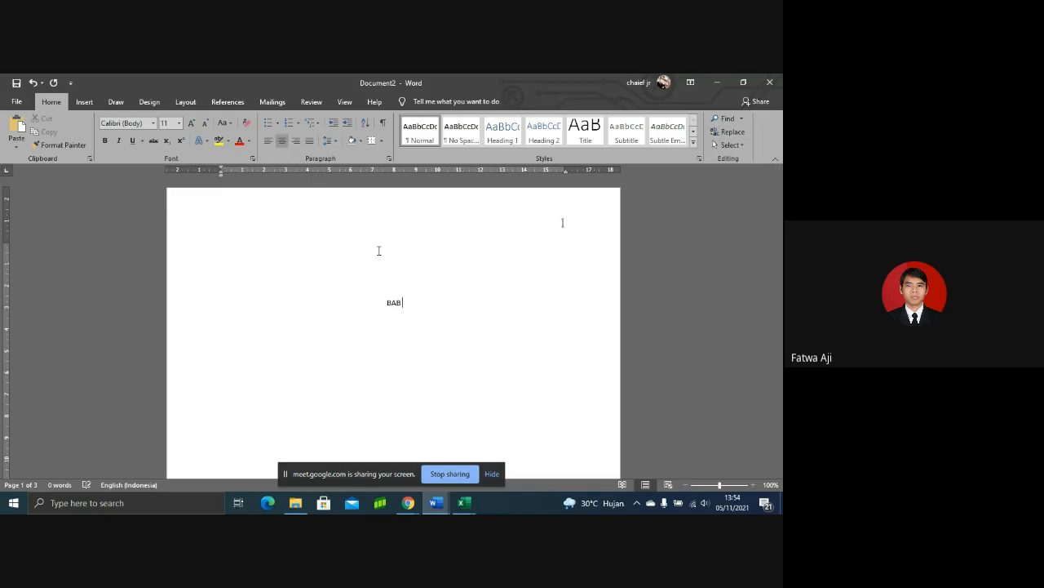
pyautogui.write(' PENDAHULUAN')
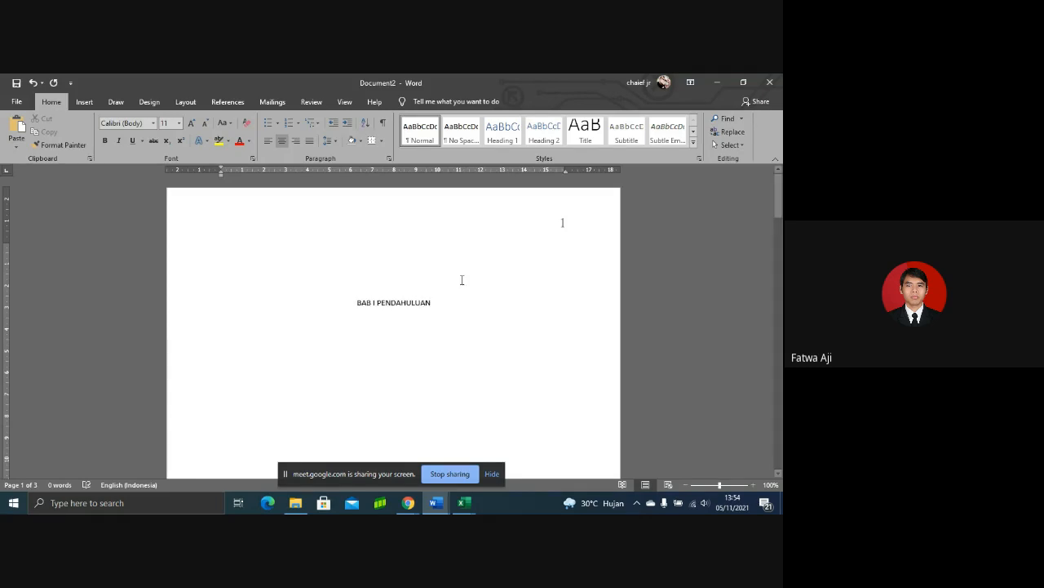
pyautogui.click(752, 485)
pyautogui.click(753, 485)
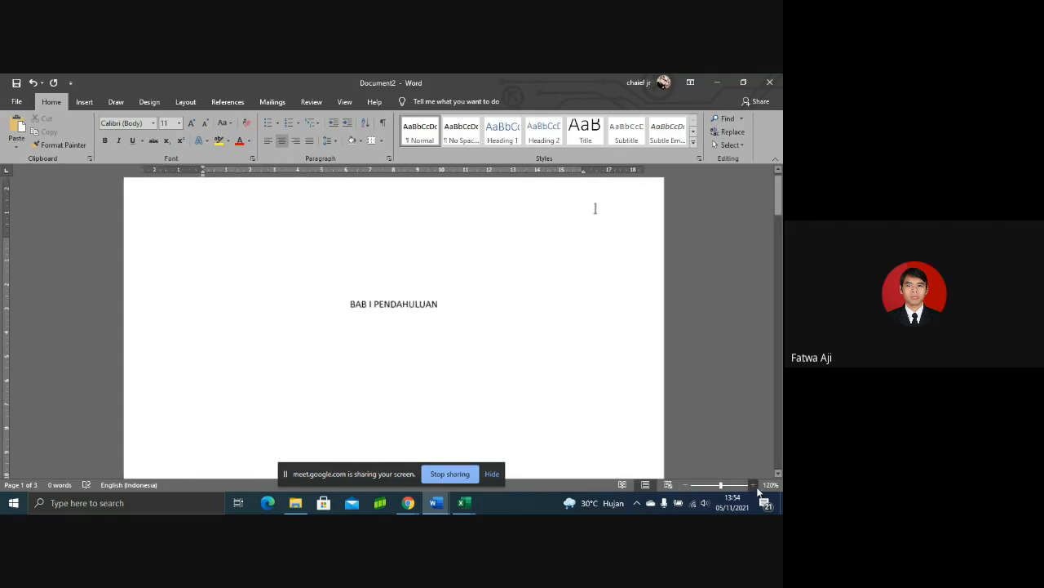
pyautogui.click(752, 485)
pyautogui.press('Return')
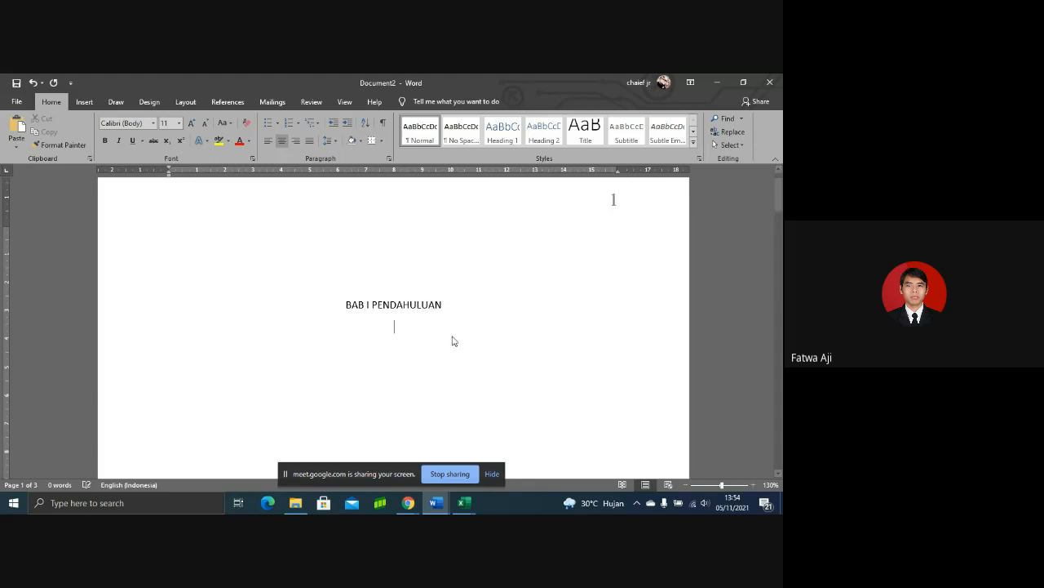
pyautogui.click(309, 141)
pyautogui.write('A.')
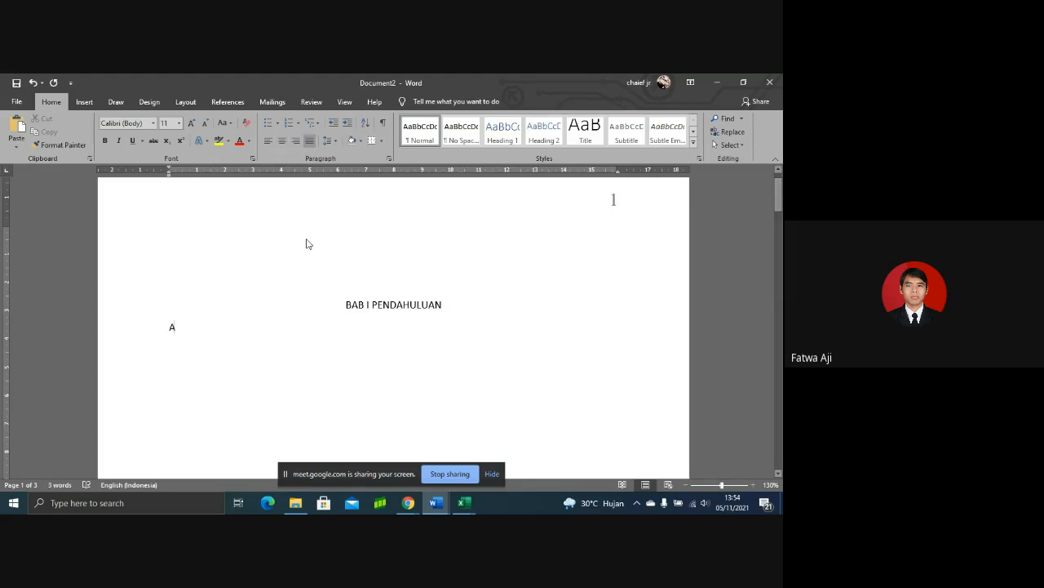
pyautogui.press('BackSpace')
pyautogui.press('BackSpace')
pyautogui.press('BackSpace')
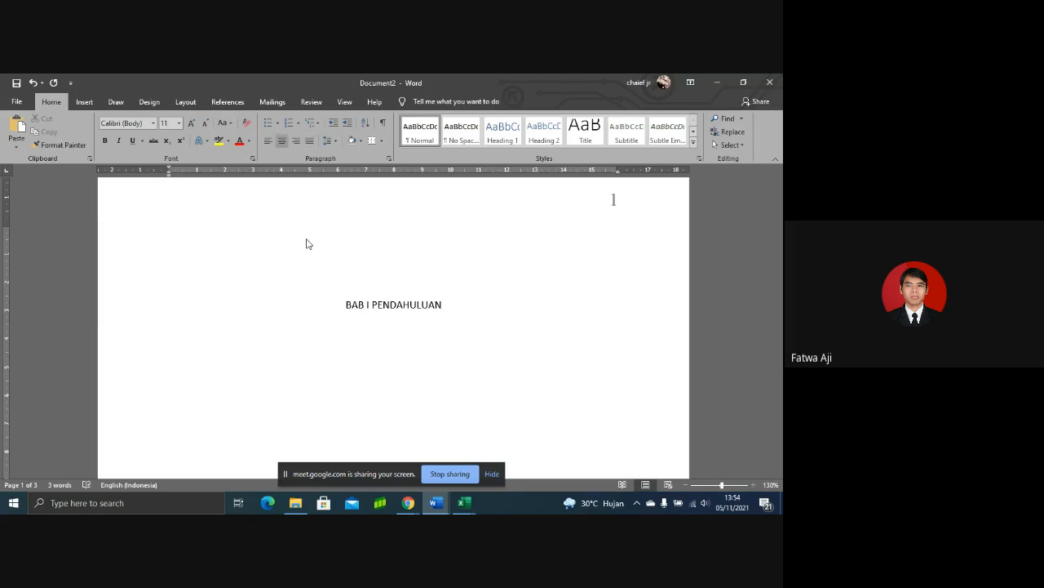
# Step: Add the justified lettered subheading "A. LATAR BELAKANG" below the chapter title, leaving blank space after it
pyautogui.press('Return')
pyautogui.click(309, 140)
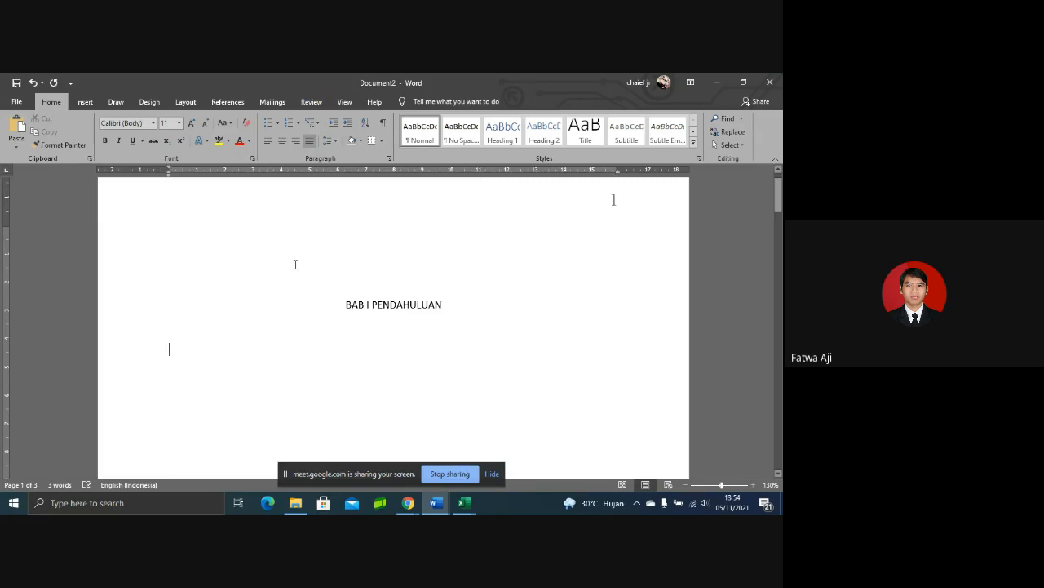
pyautogui.write('A. LAT')
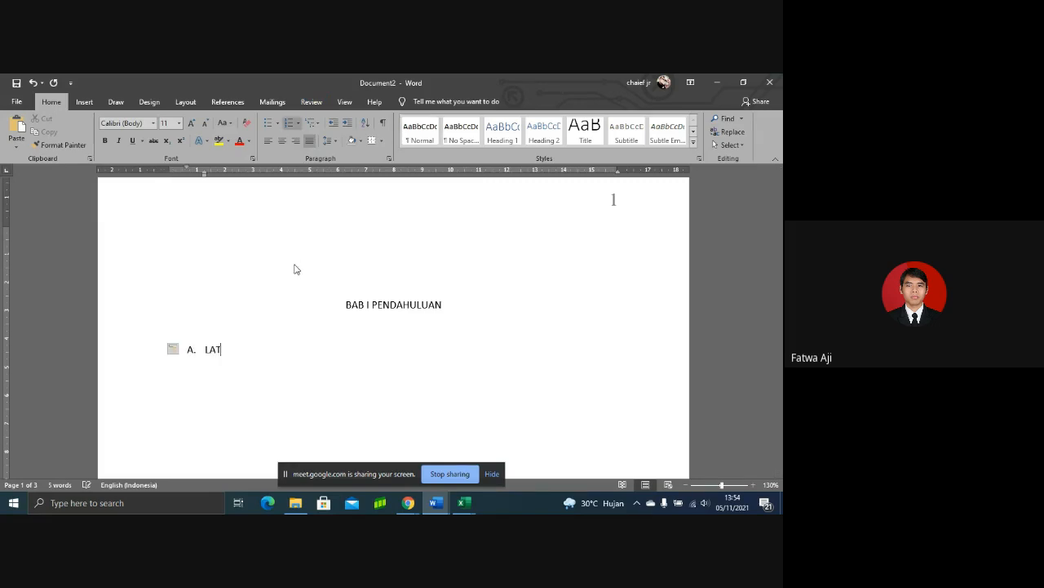
pyautogui.write('AR BELAKANG')
pyautogui.press('Return')
pyautogui.press('Return')
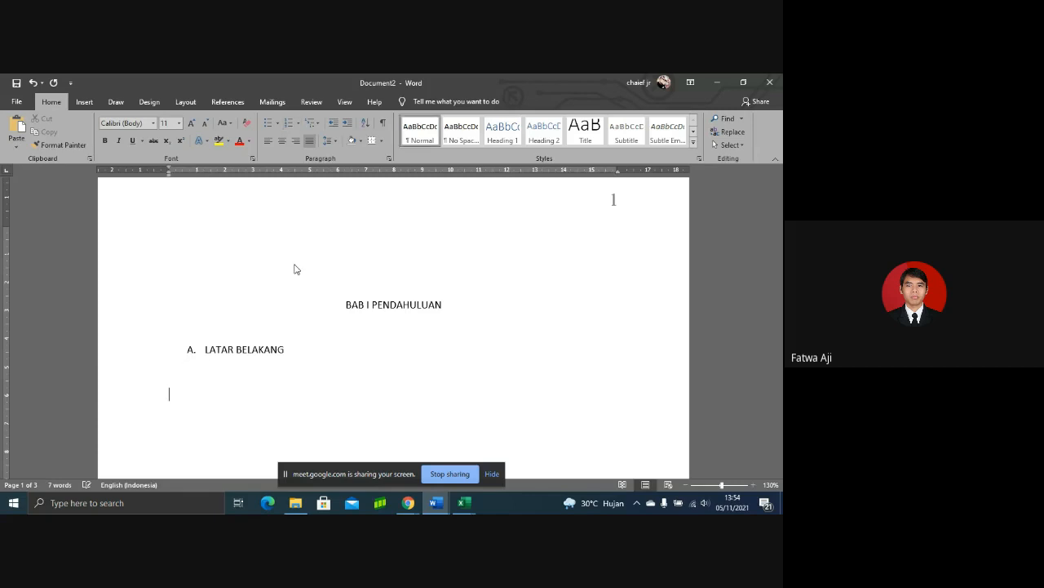
# Step: Add the lettered subheading "B. TUJUAN" beneath LATAR BELAKANG and end its list
pyautogui.write('B. ')
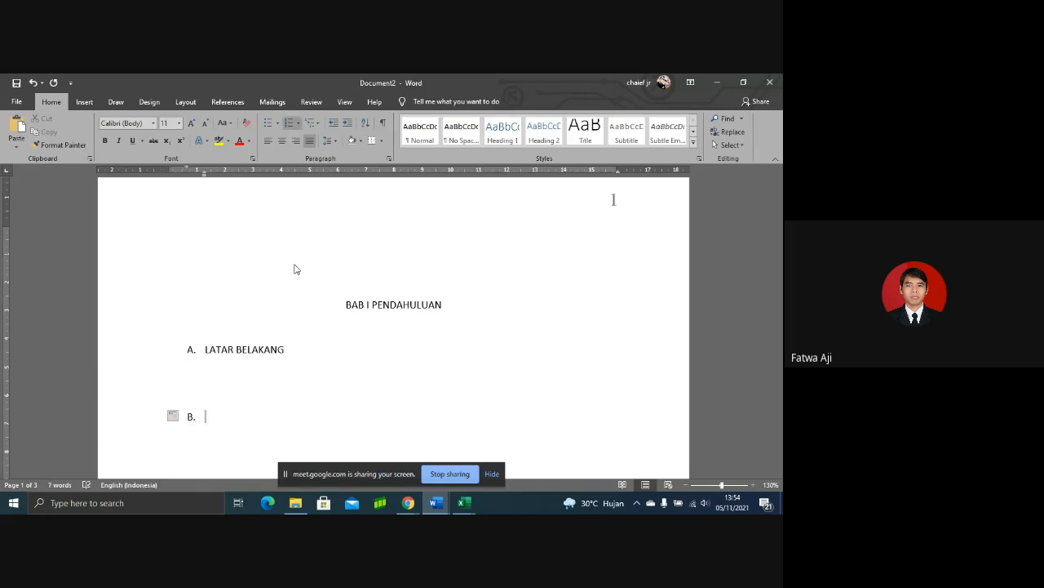
pyautogui.write('TUJUAN')
pyautogui.press('Return')
pyautogui.press('Return')
# Step: Add the lettered subheading "C. MANFAAT" beneath TUJUAN and end its list
pyautogui.write('C')
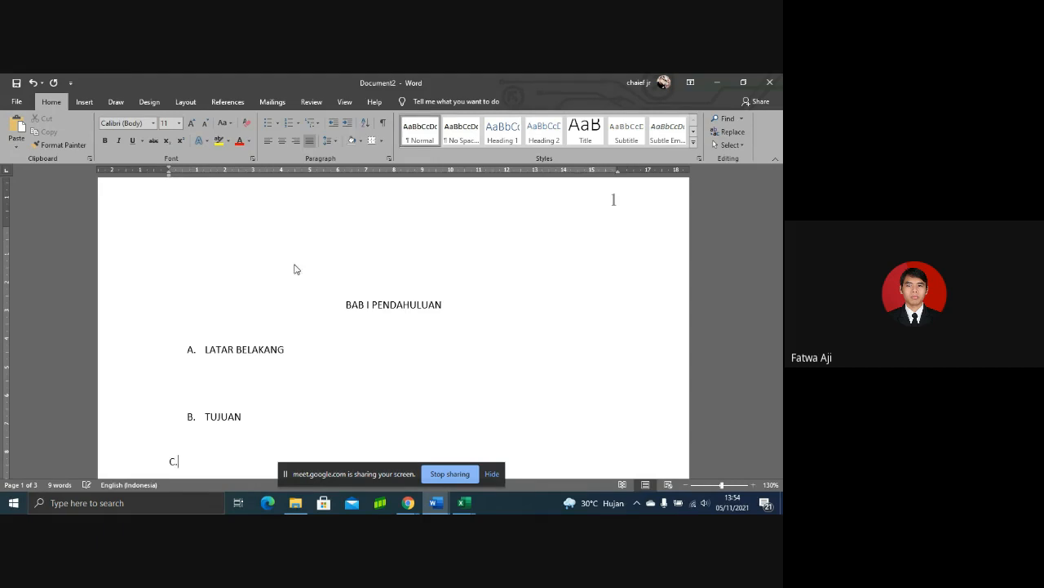
pyautogui.write('.')
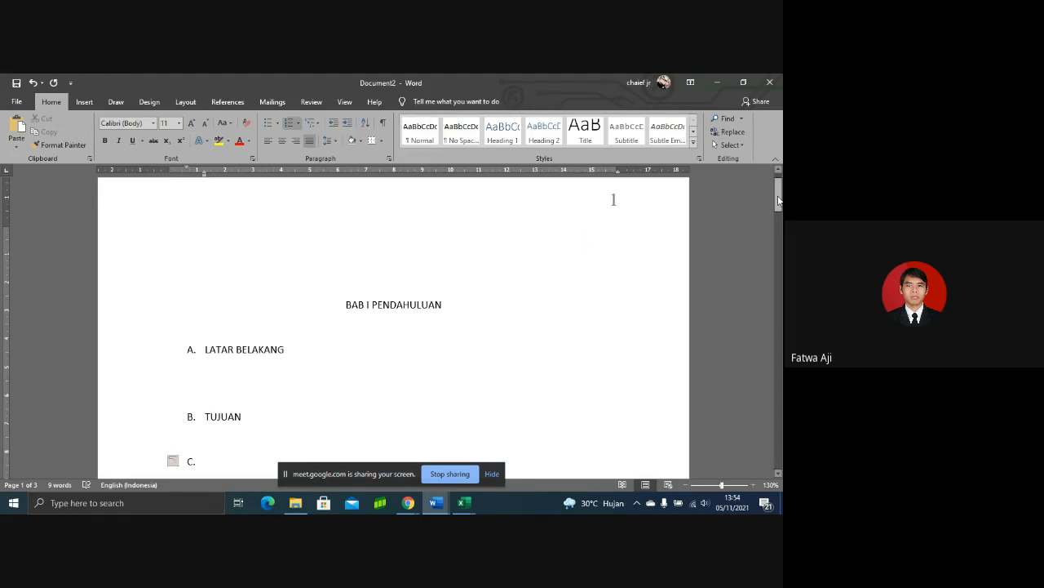
pyautogui.moveTo(779, 196); pyautogui.dragTo(778, 212)
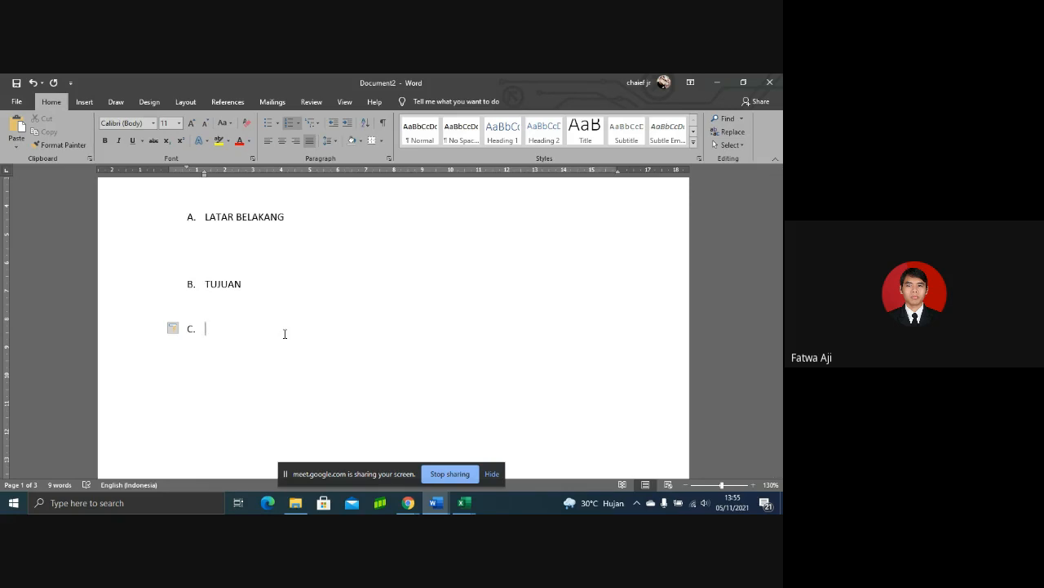
pyautogui.write('MANFAAT')
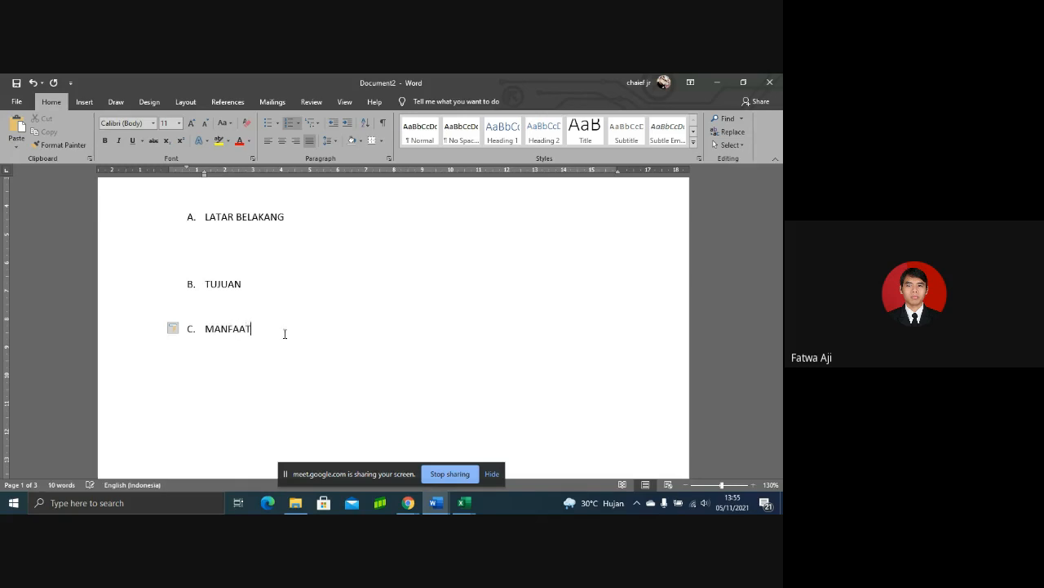
pyautogui.press('Return')
pyautogui.press('Return')
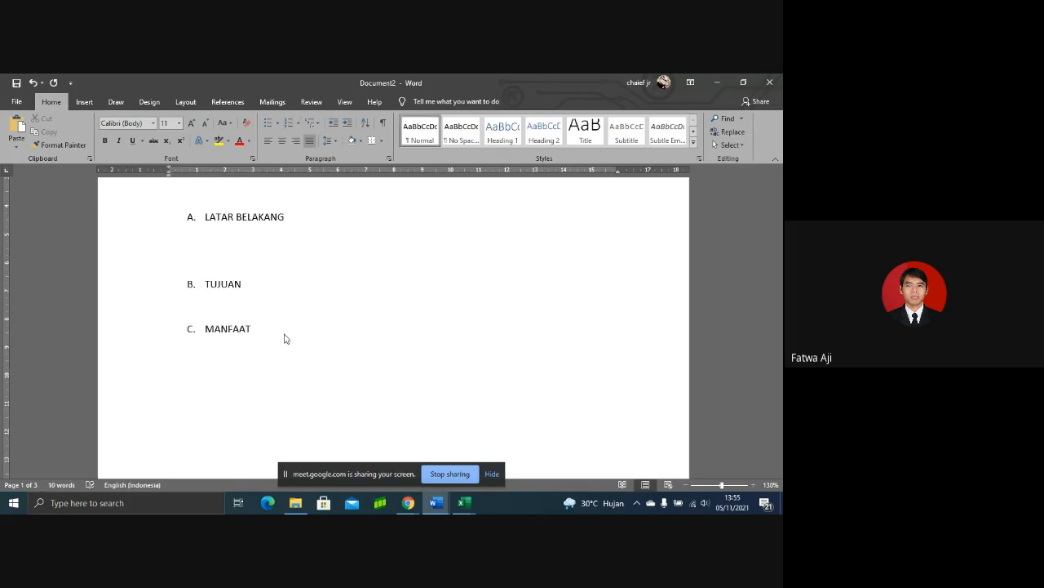
# Step: Add the chapter title "BAB II TINJAUAN PUSTAKA" with the lettered subheadings "A. TEORI PENDIDIKAN" and "B. MOTIVASI"
pyautogui.press('Return')
pyautogui.write('BAB II TINJAUAN PUSTAKA')
pyautogui.press('Return')
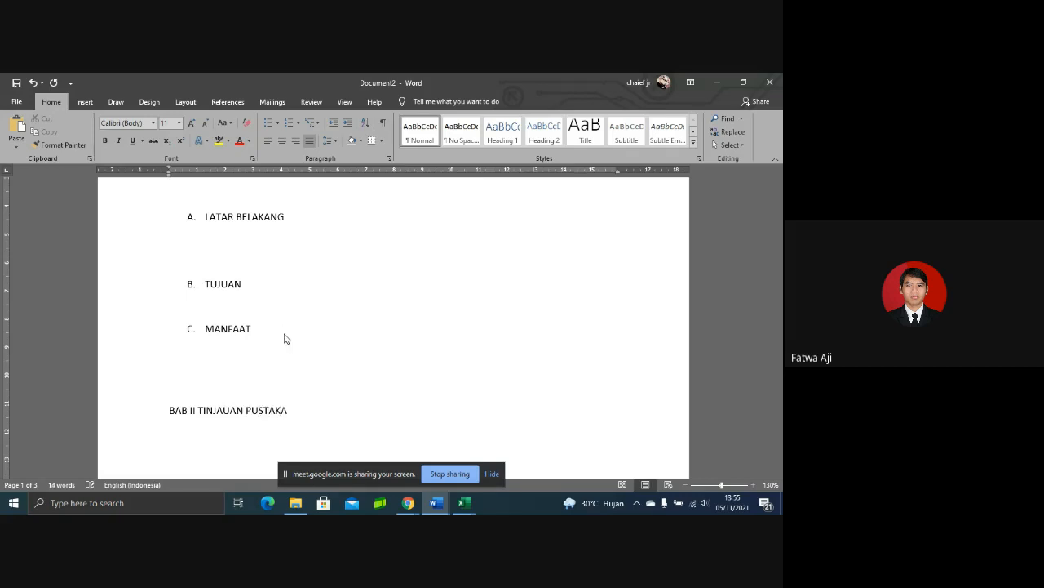
pyautogui.write('A. ')
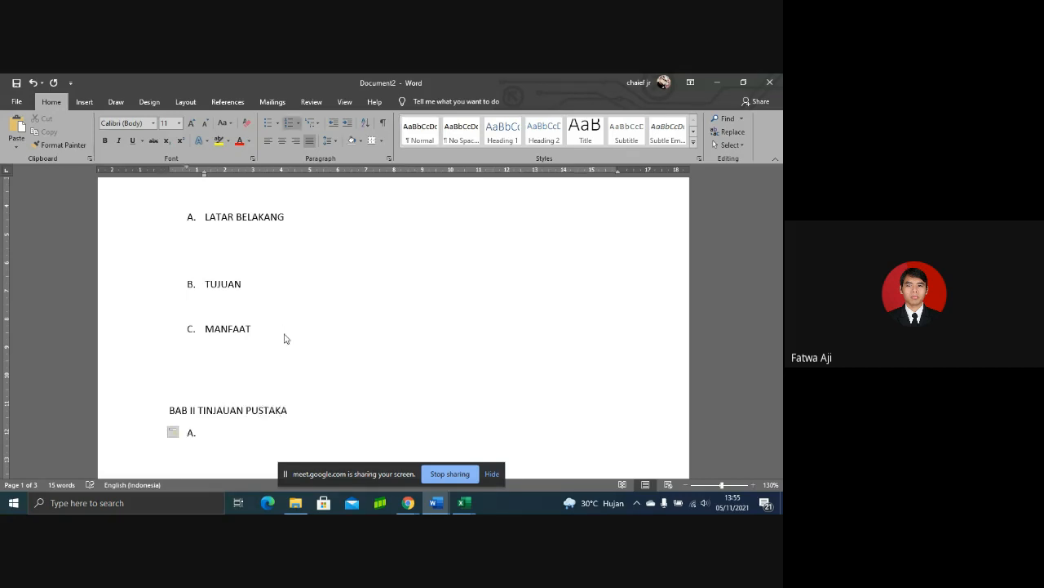
pyautogui.write('TEORI PENDIDIKAN')
pyautogui.press('Return')
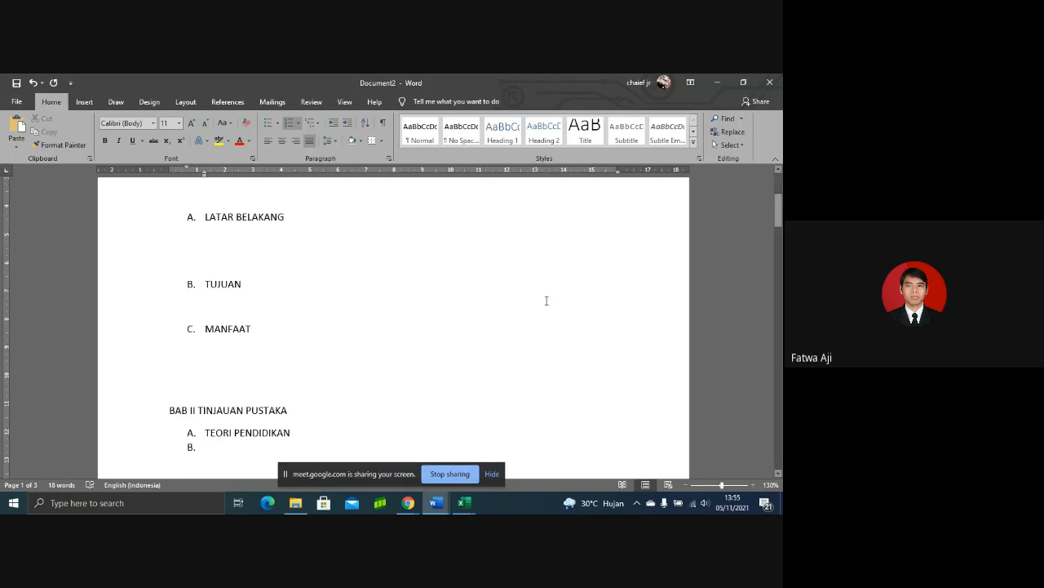
pyautogui.write('MOTIVASI')
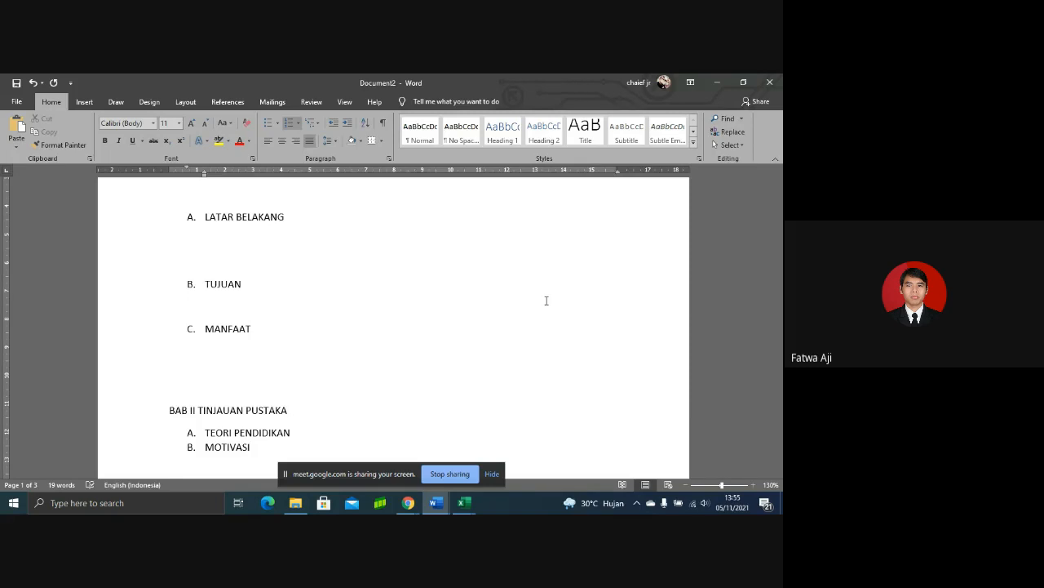
# Step: Insert the centred title "DAFTAR ISI" on the document's first line and add two blank lines beneath it
pyautogui.moveTo(781, 205); pyautogui.dragTo(781, 192)
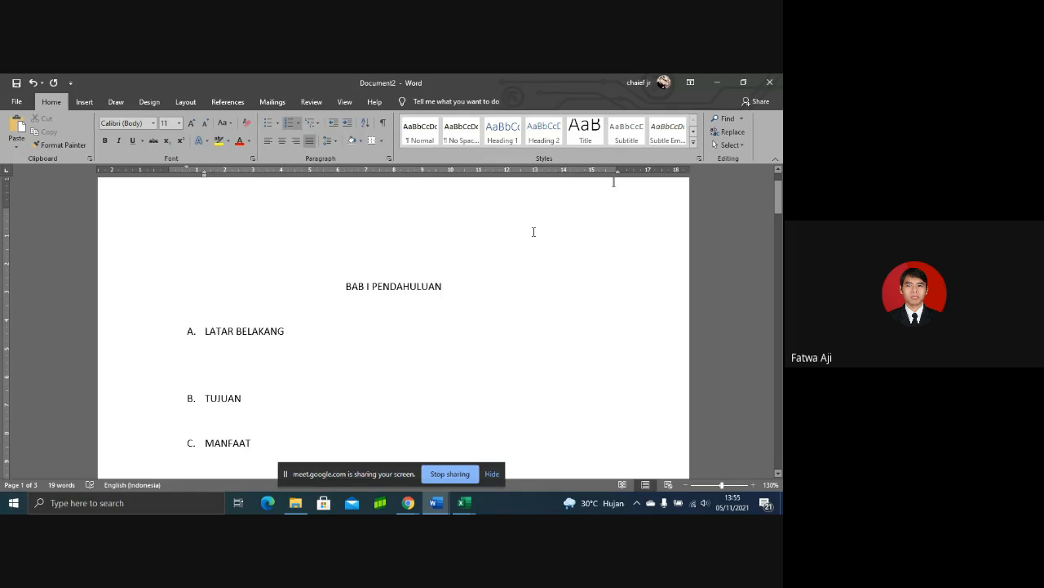
pyautogui.click(432, 199)
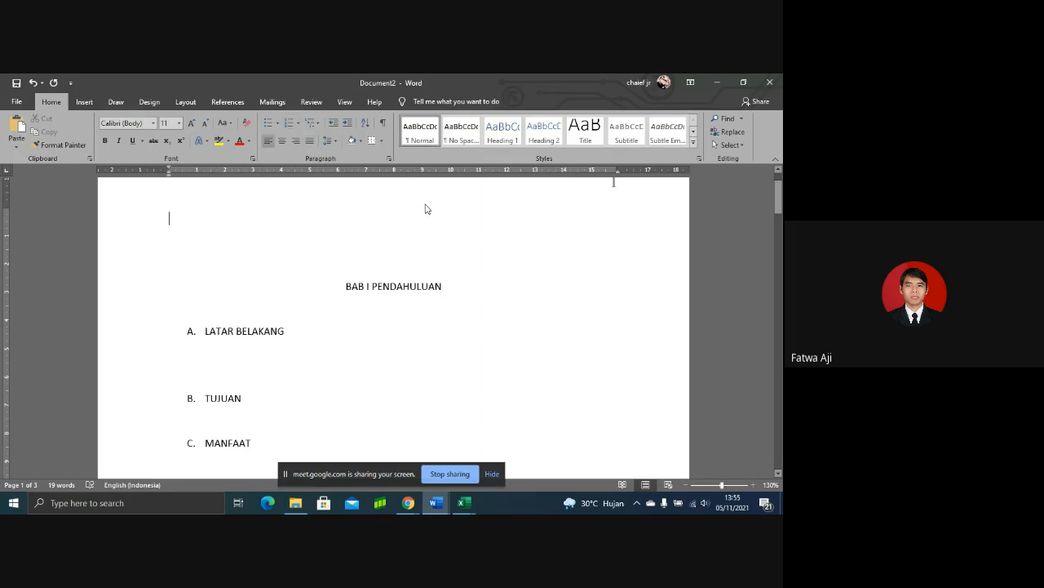
pyautogui.write('DAFTAR ISI')
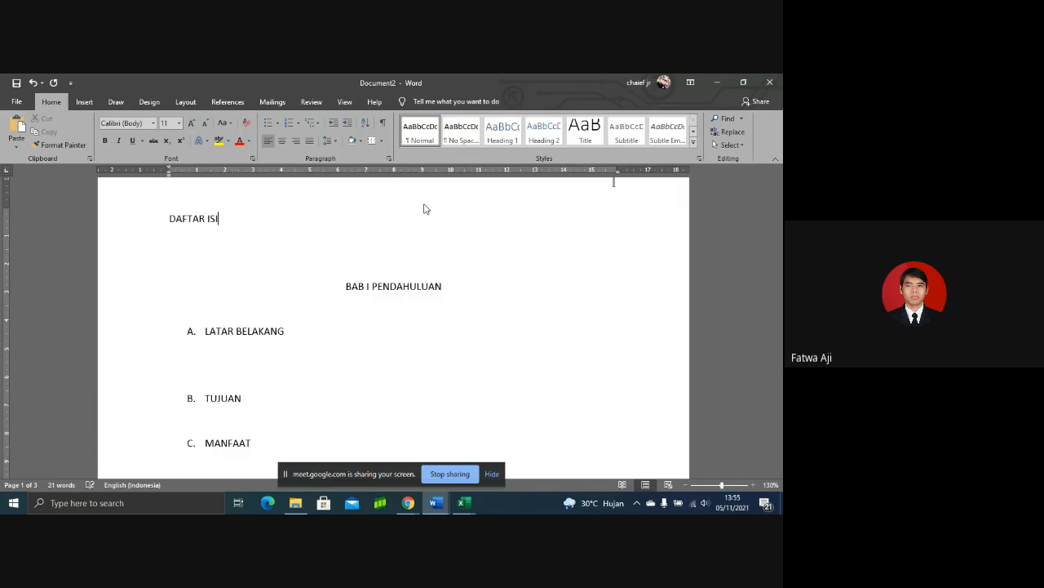
pyautogui.click(281, 142)
pyautogui.click(357, 244)
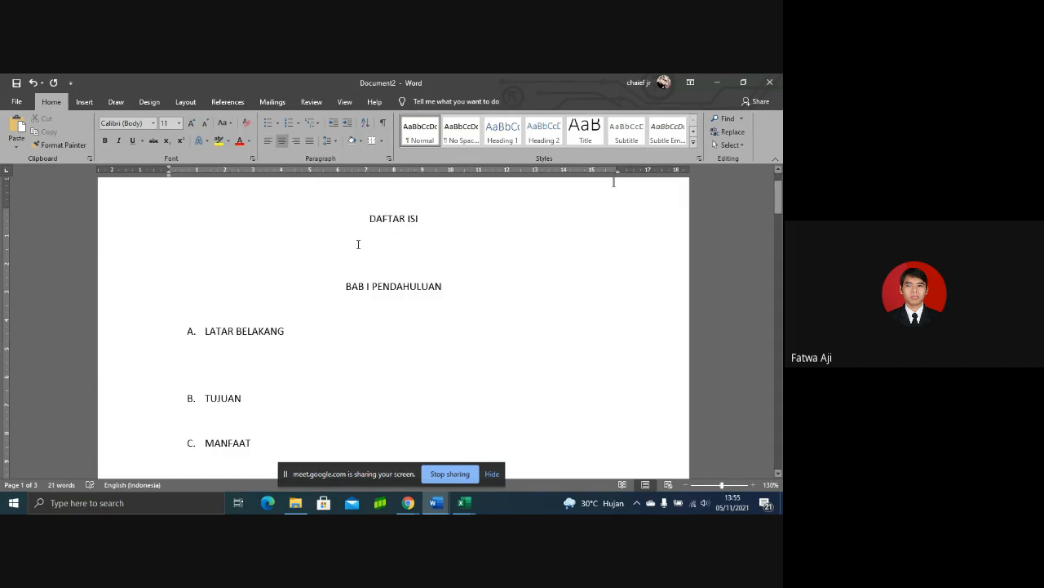
pyautogui.press('Return')
pyautogui.press('Return')
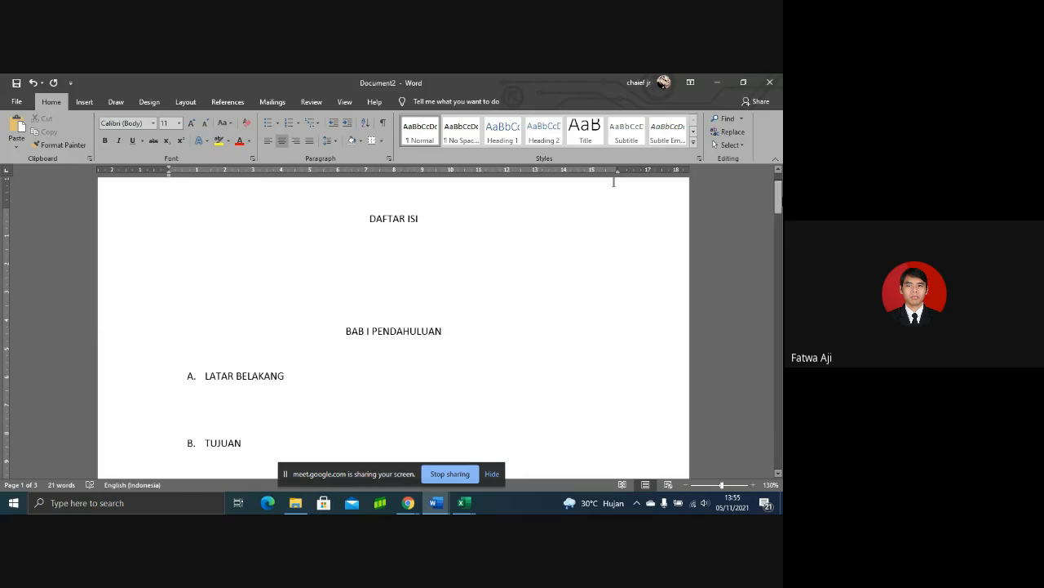
# Step: Apply the Heading 1 style to the "BAB I PENDAHULUAN" title and centre it
pyautogui.moveTo(779, 200)
pyautogui.mouseDown()
pyautogui.moveTo(780, 221)
pyautogui.moveTo(780, 210)
pyautogui.mouseUp()
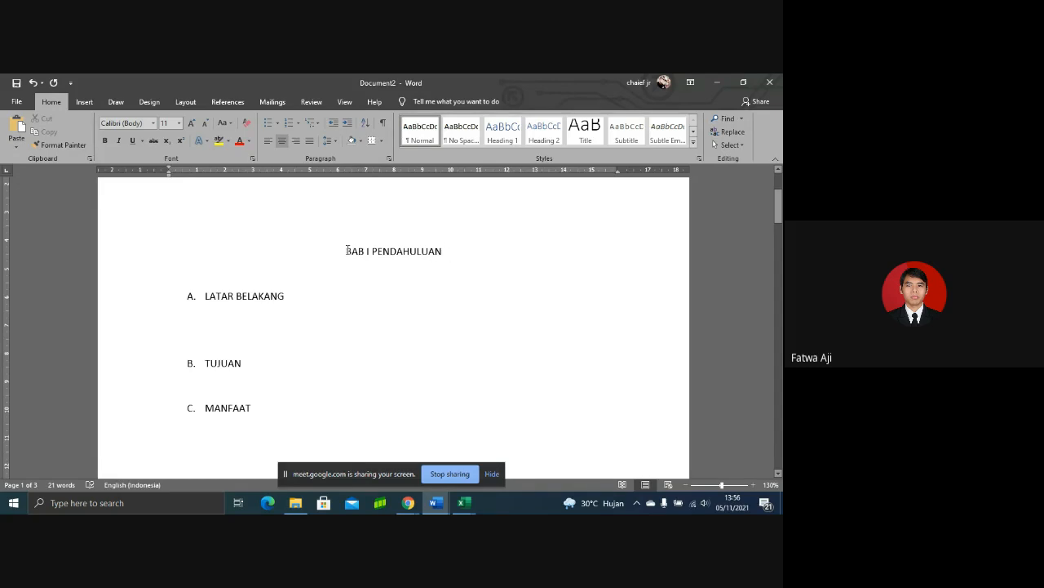
pyautogui.moveTo(347, 251); pyautogui.dragTo(460, 243)
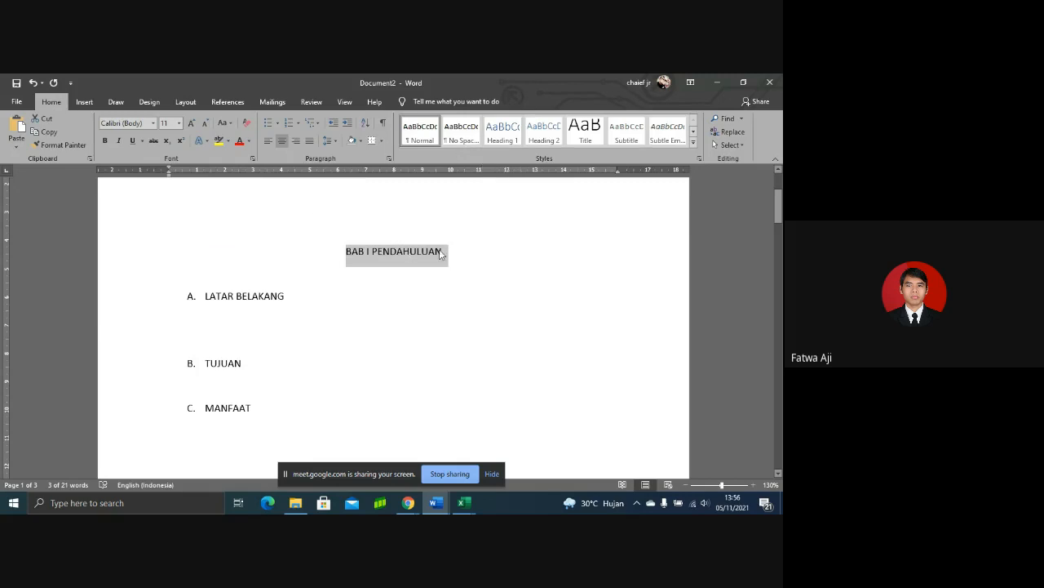
pyautogui.click(492, 137)
pyautogui.click(492, 137)
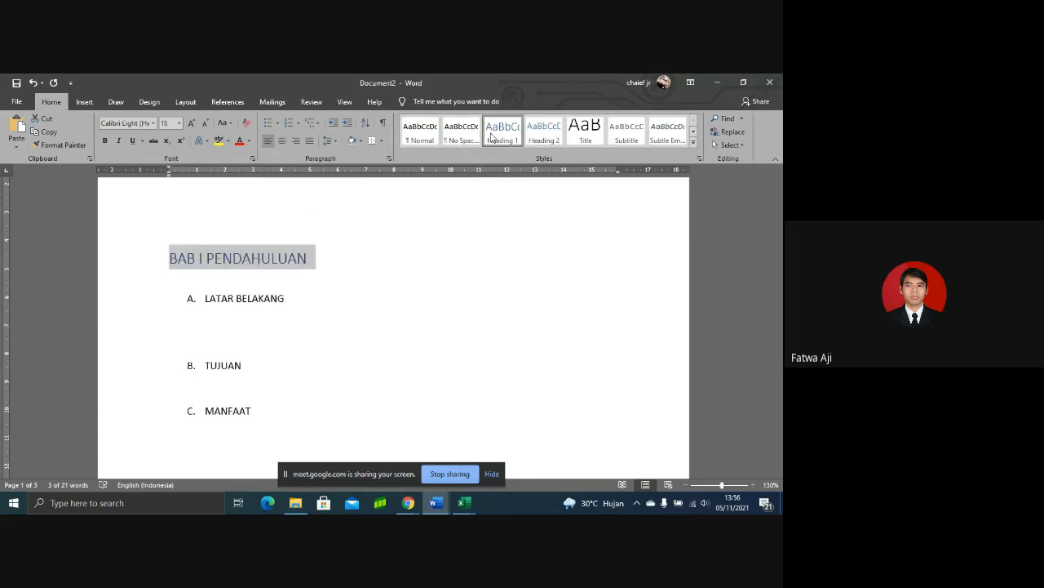
pyautogui.click(283, 141)
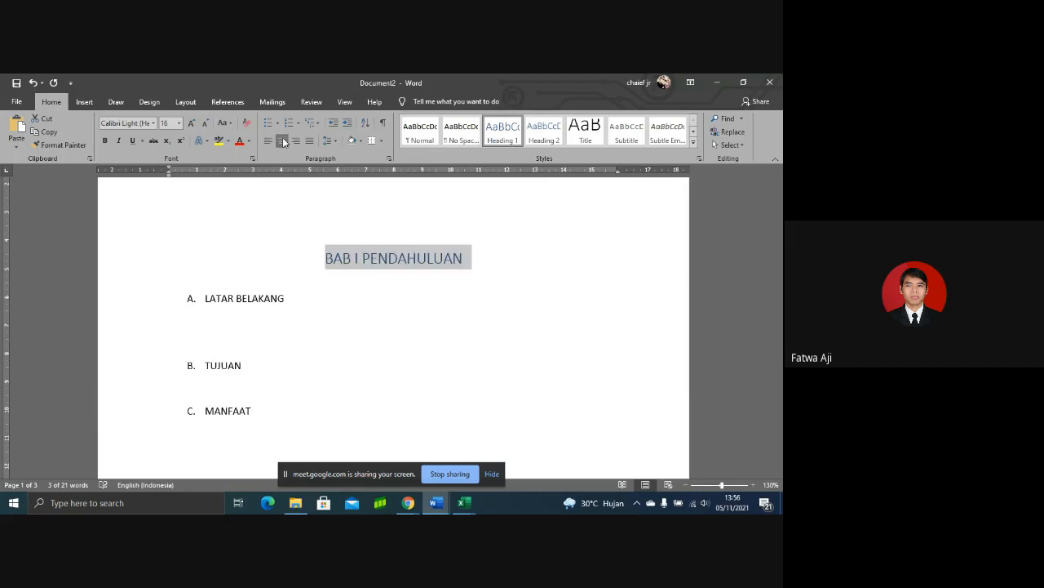
# Step: Format the "BAB I PENDAHULUAN" heading in black Times New Roman at size 12
pyautogui.click(153, 124)
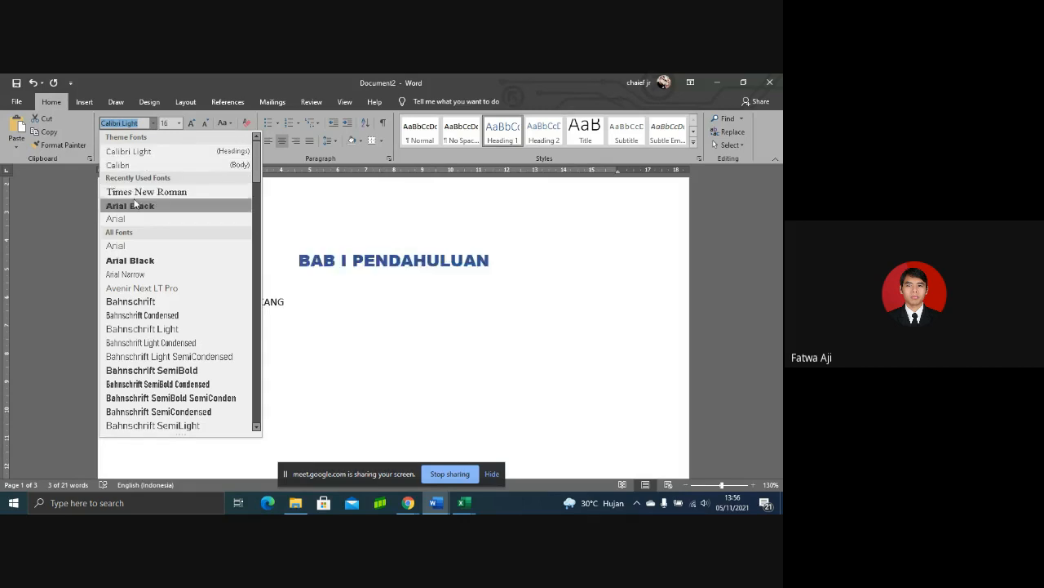
pyautogui.click(138, 192)
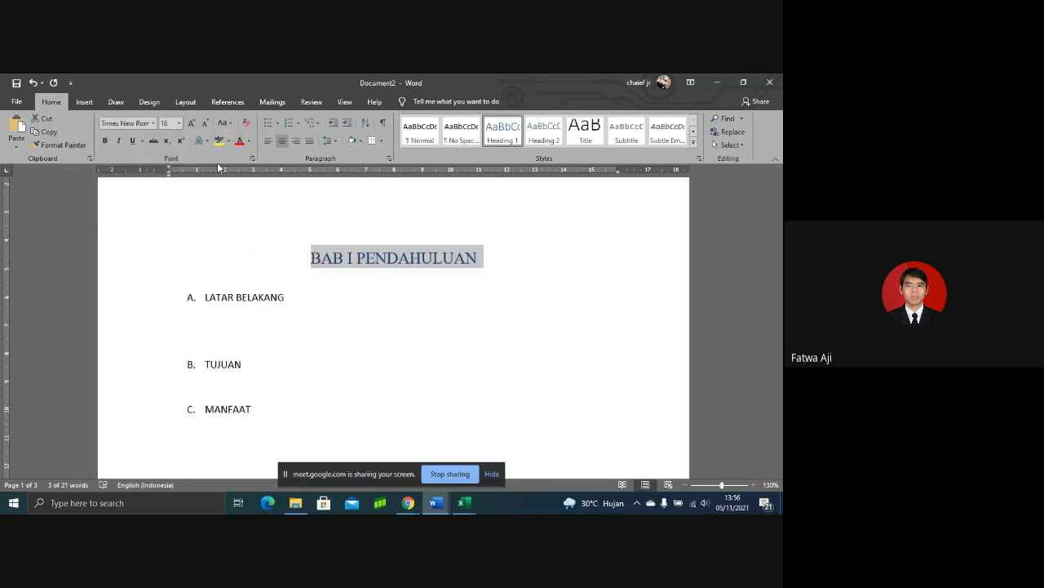
pyautogui.click(249, 143)
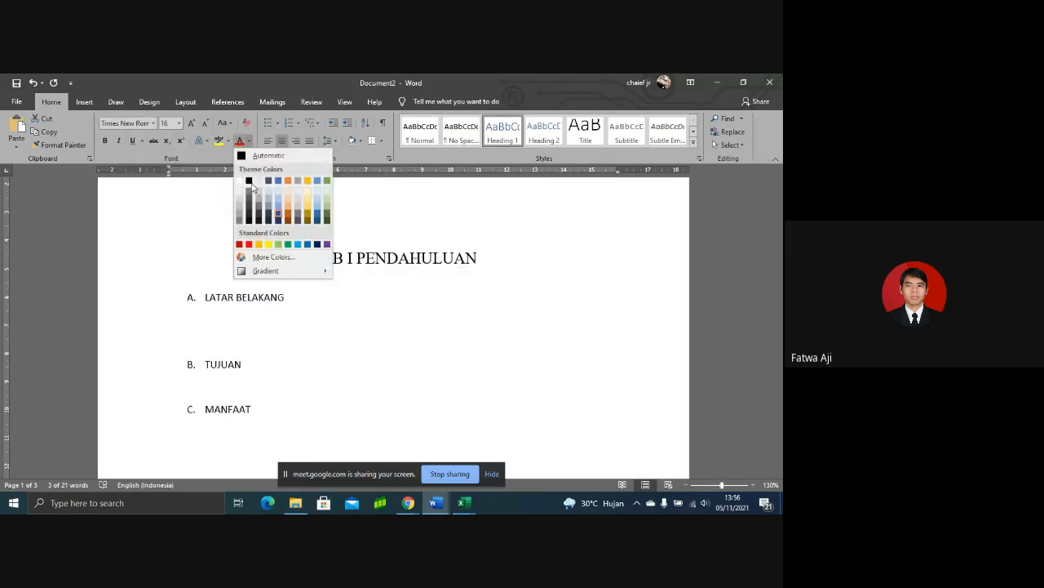
pyautogui.click(249, 182)
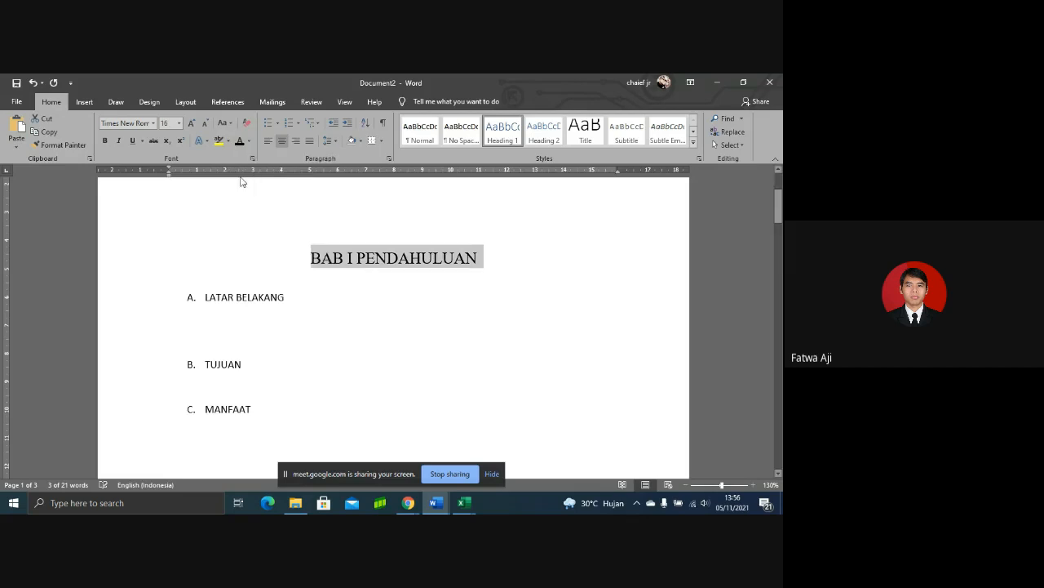
pyautogui.click(181, 123)
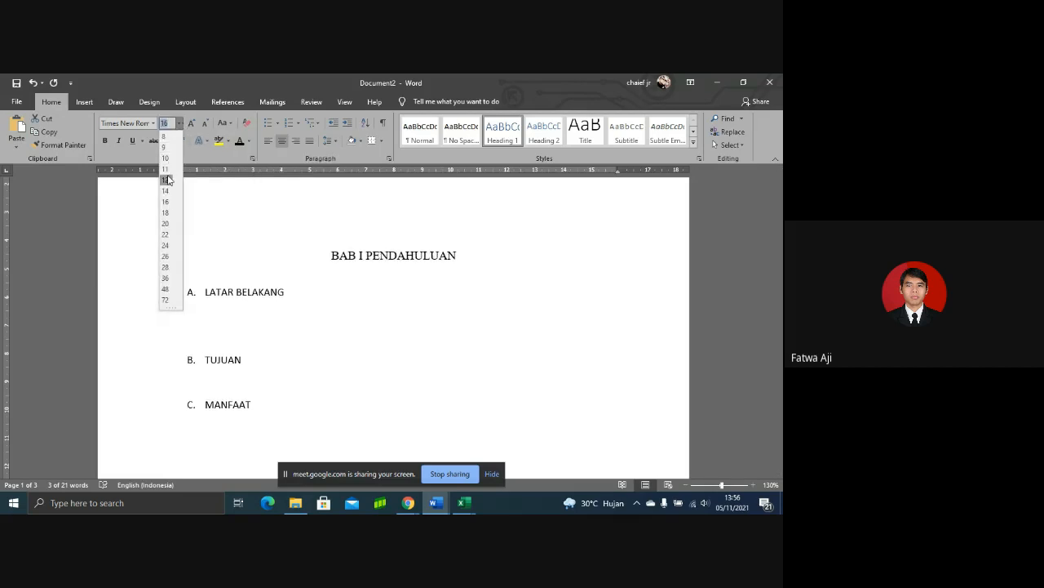
pyautogui.click(166, 179)
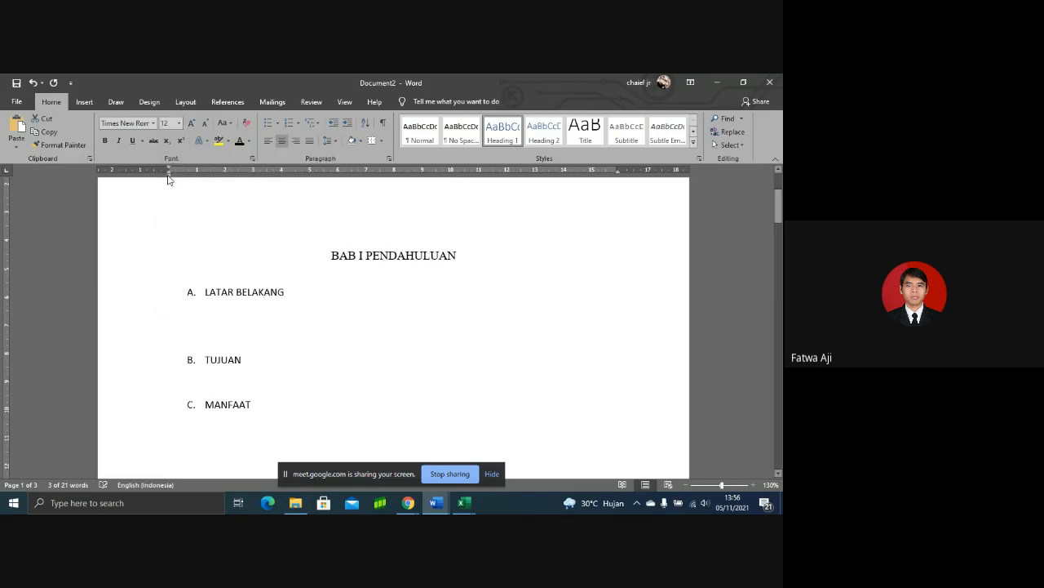
pyautogui.tripleClick(367, 257)
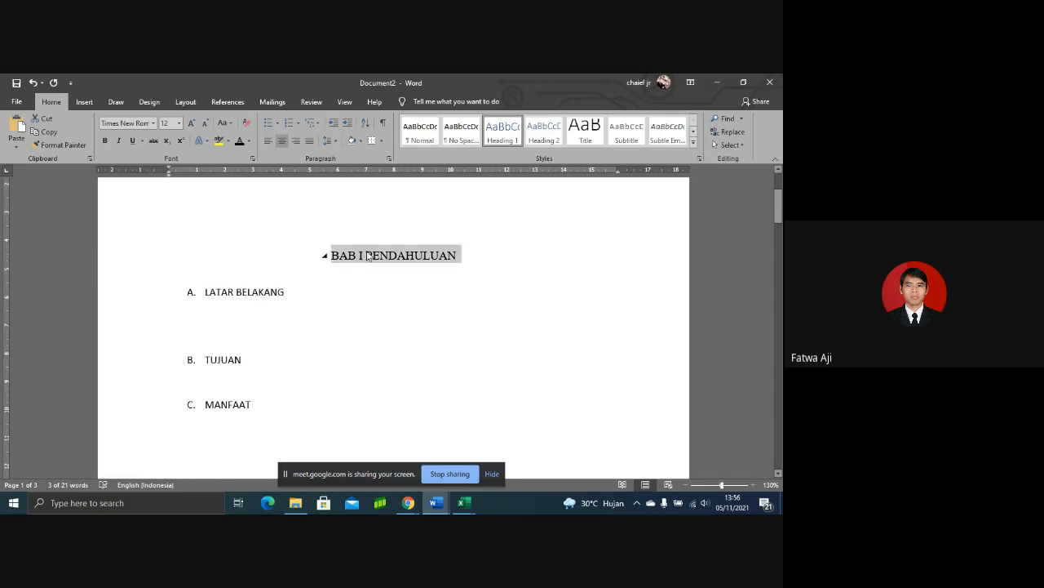
pyautogui.click(326, 257)
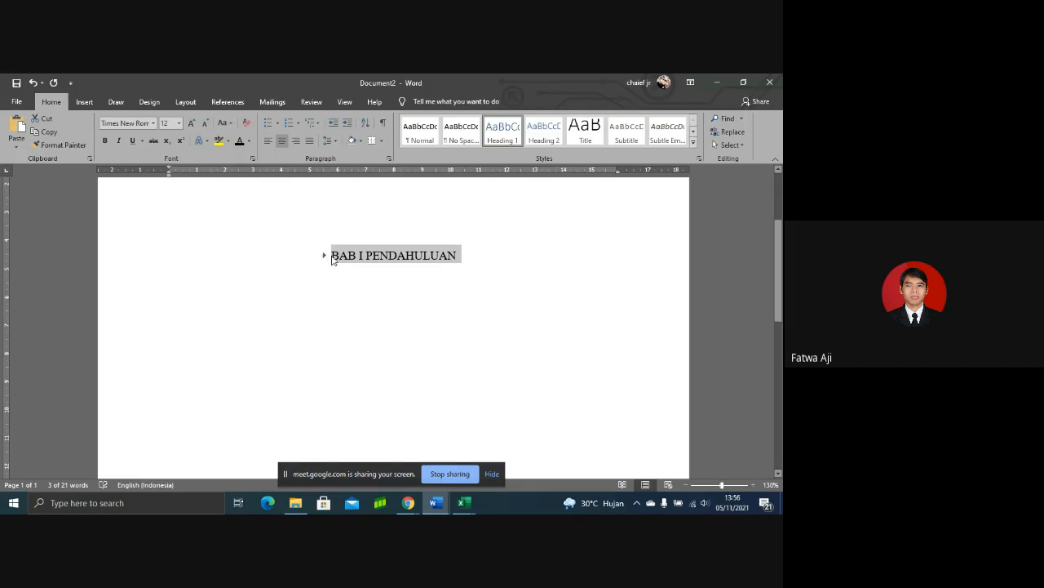
pyautogui.hotkey('ctrl', 'z')
pyautogui.click(362, 263)
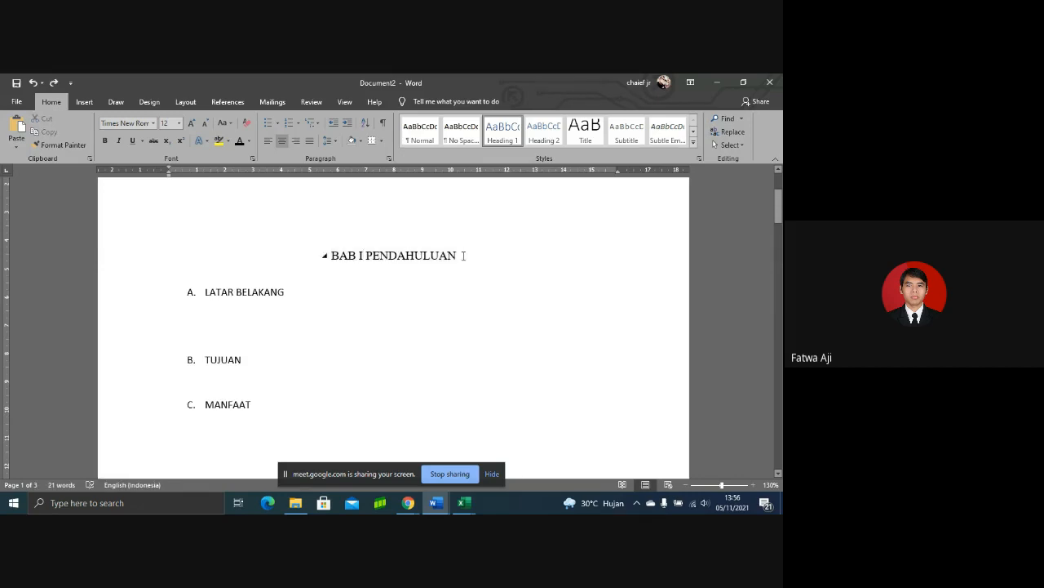
# Step: Copy the formatting of the "BAB I PENDAHULUAN" heading onto the "BAB II TINJAUAN PUSTAKA" title with Format Painter
pyautogui.moveTo(450, 255); pyautogui.dragTo(331, 255)
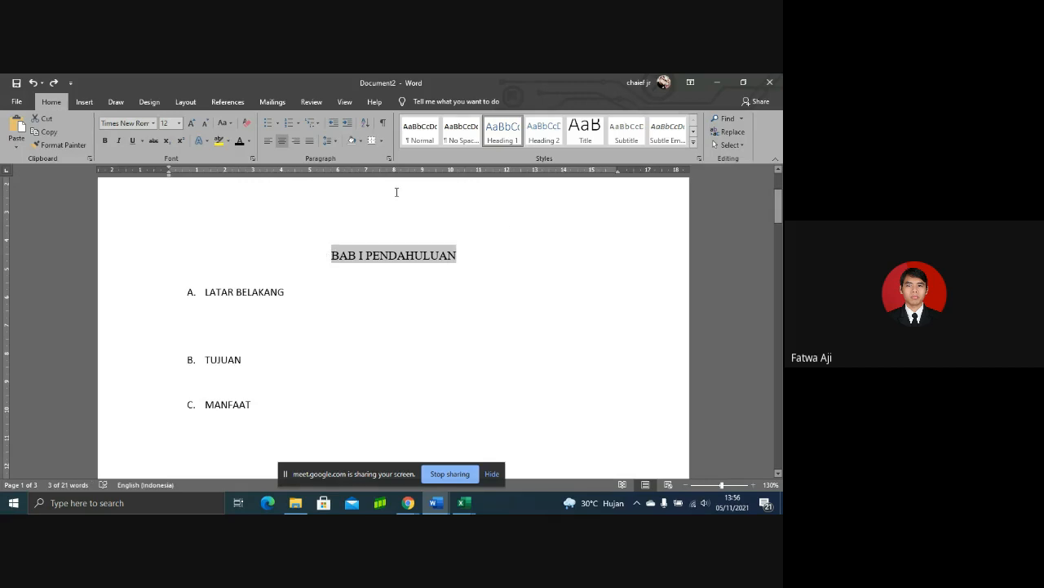
pyautogui.click(85, 147)
pyautogui.click(86, 147)
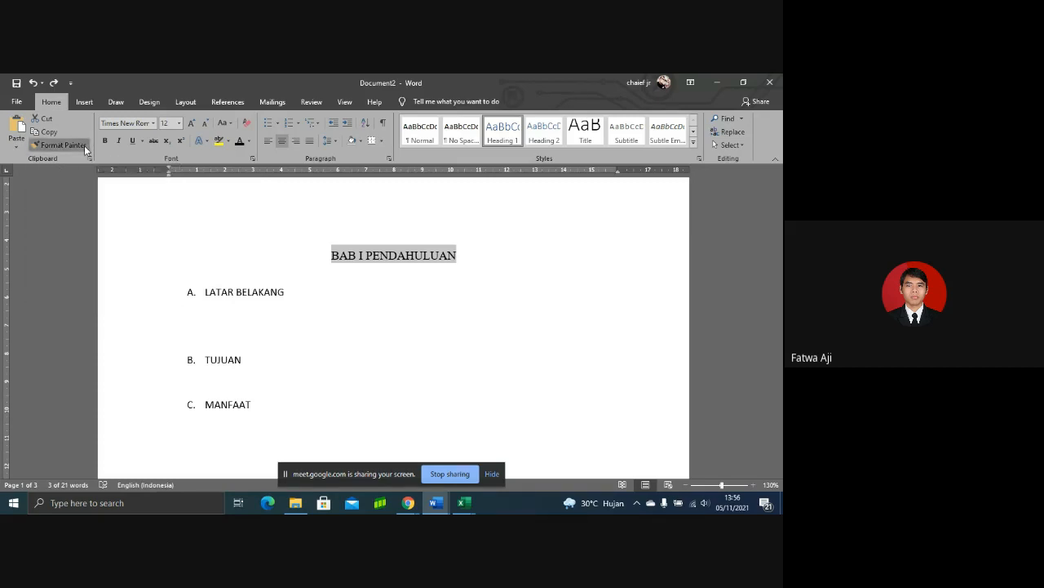
pyautogui.moveTo(778, 206)
pyautogui.mouseDown()
pyautogui.moveTo(777, 399)
pyautogui.moveTo(777, 218)
pyautogui.mouseUp()
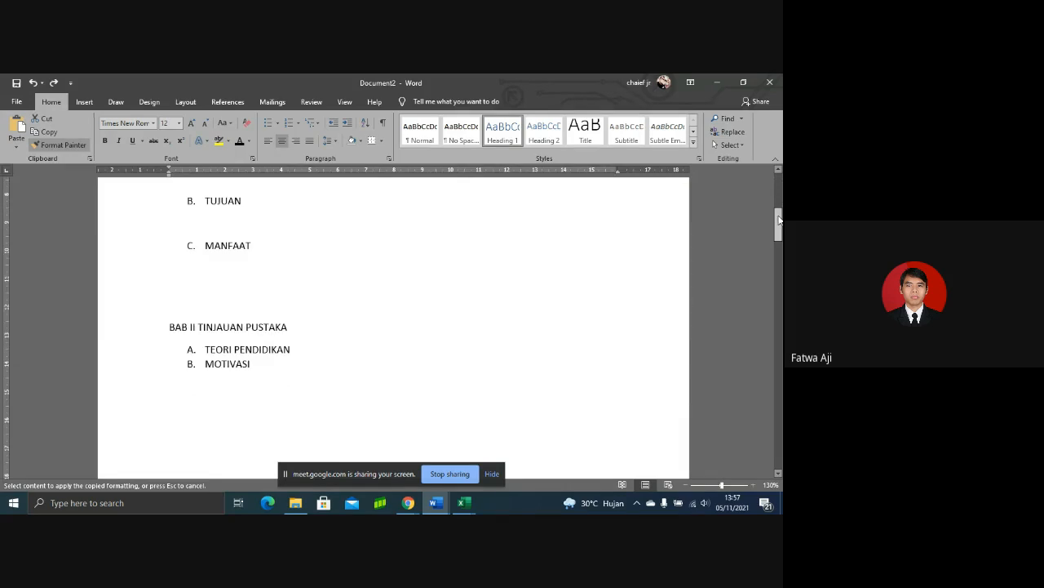
pyautogui.moveTo(290, 327); pyautogui.dragTo(170, 327)
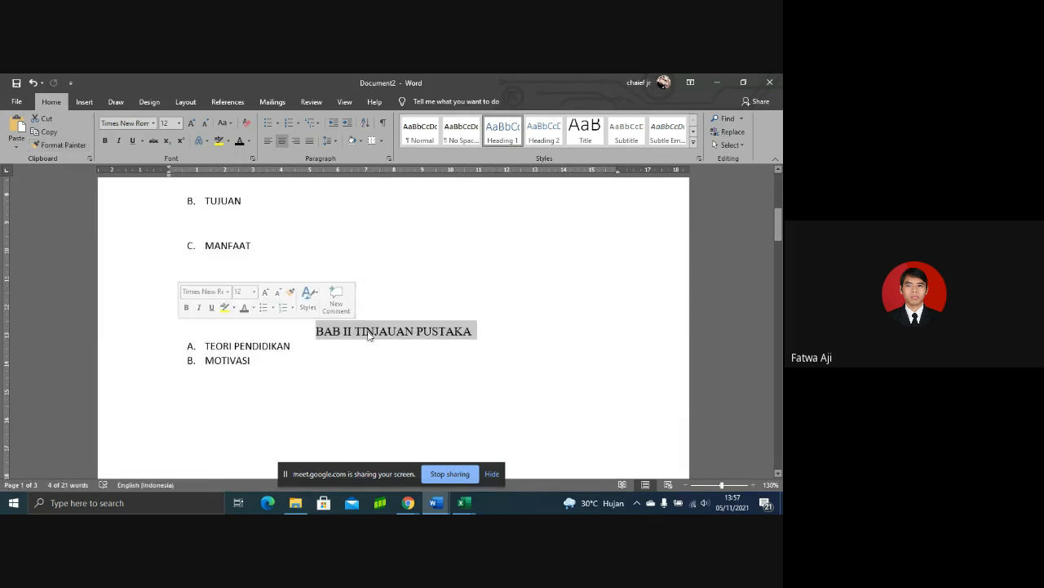
pyautogui.click(321, 333)
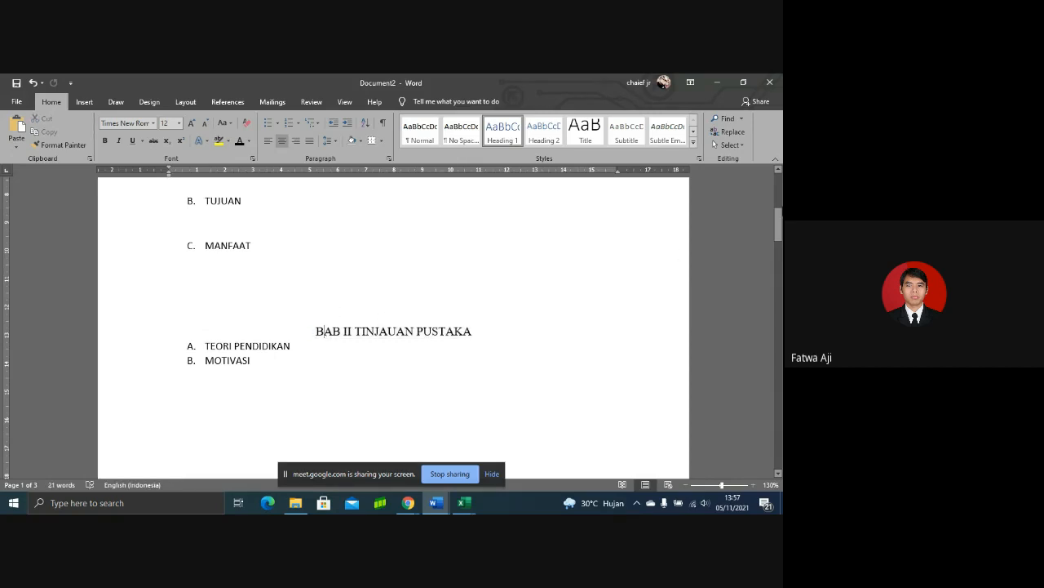
# Step: Apply the Heading 2 style to the "LATAR BELAKANG" subheading and give it back its A. B. C. lettering
pyautogui.moveTo(779, 214); pyautogui.dragTo(779, 198)
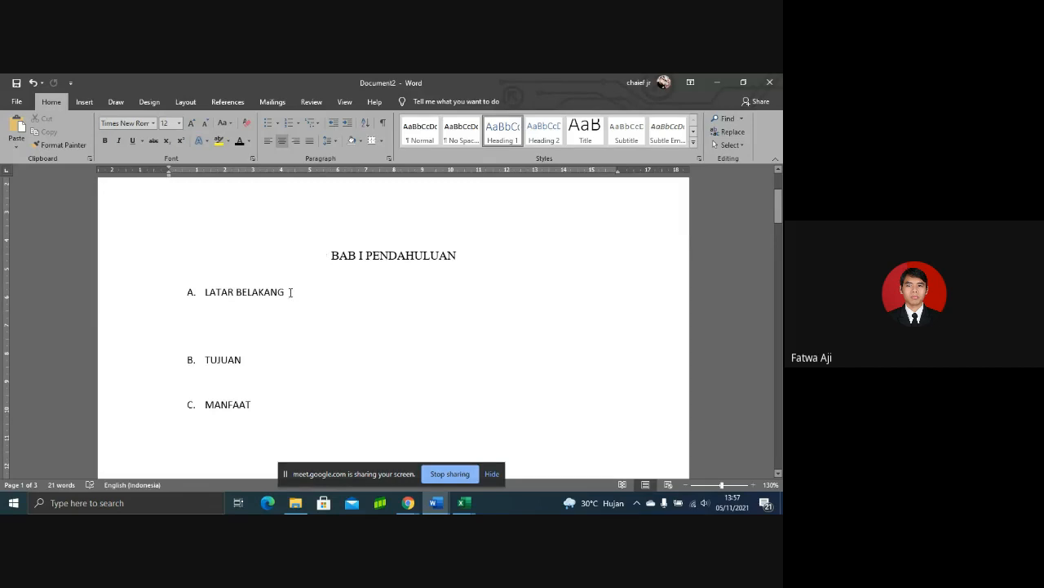
pyautogui.moveTo(289, 292); pyautogui.dragTo(204, 292)
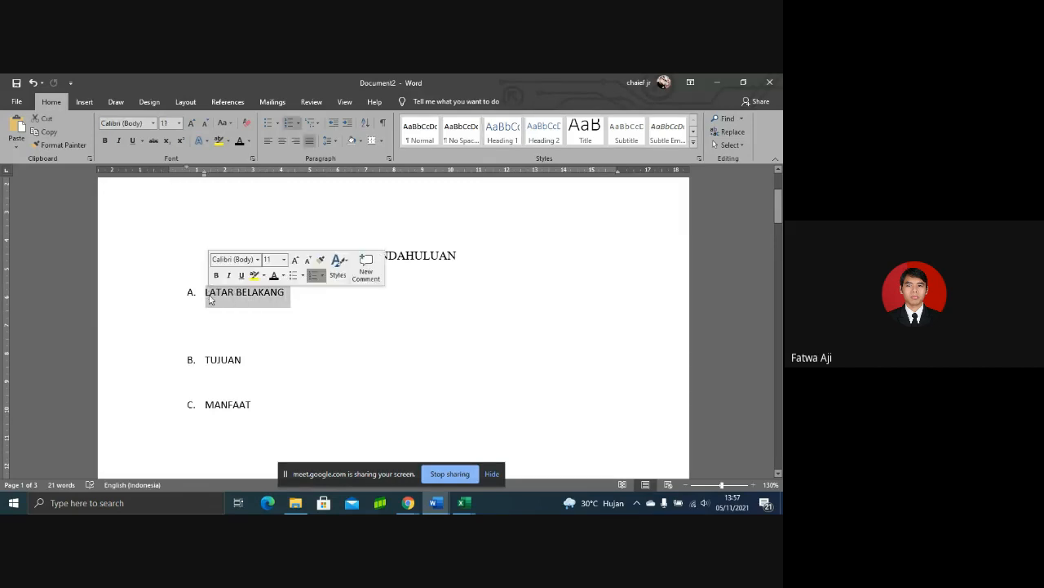
pyautogui.click(550, 135)
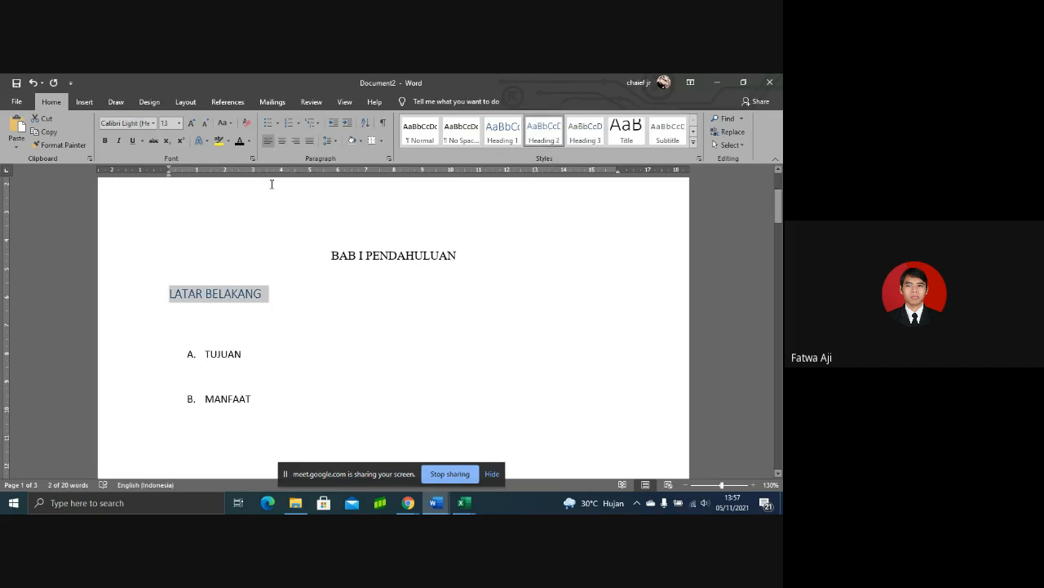
pyautogui.click(298, 122)
pyautogui.click(355, 213)
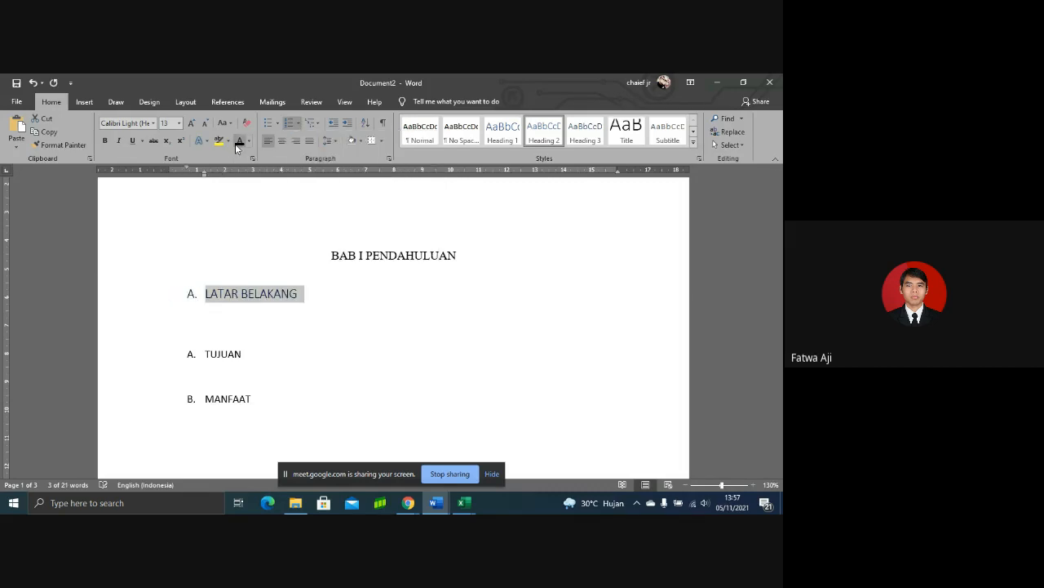
# Step: Format the "LATAR BELAKANG" subheading in Times New Roman at size 12 and slightly increase its hanging indent
pyautogui.click(153, 123)
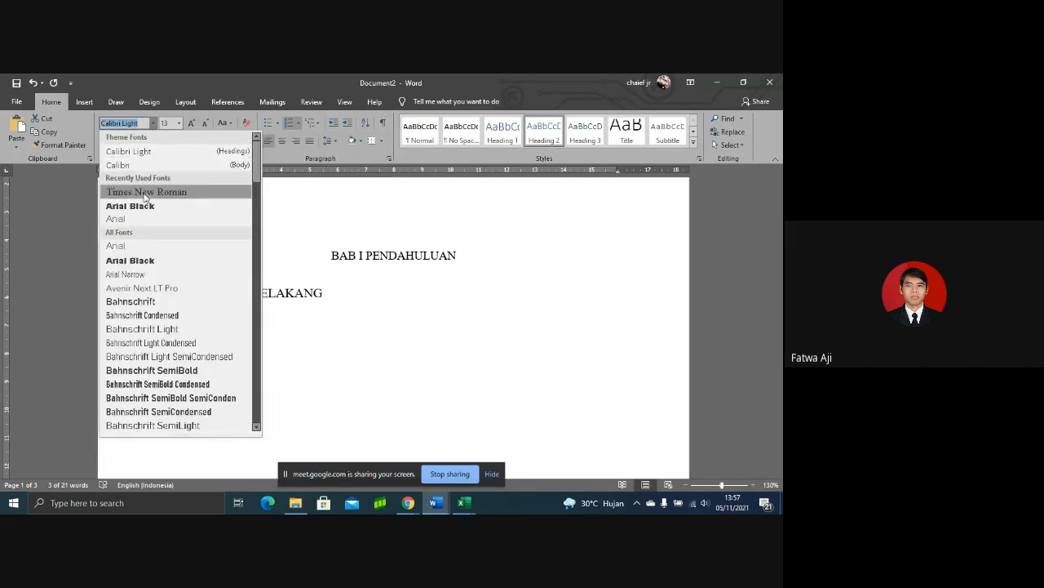
pyautogui.click(146, 192)
pyautogui.click(179, 126)
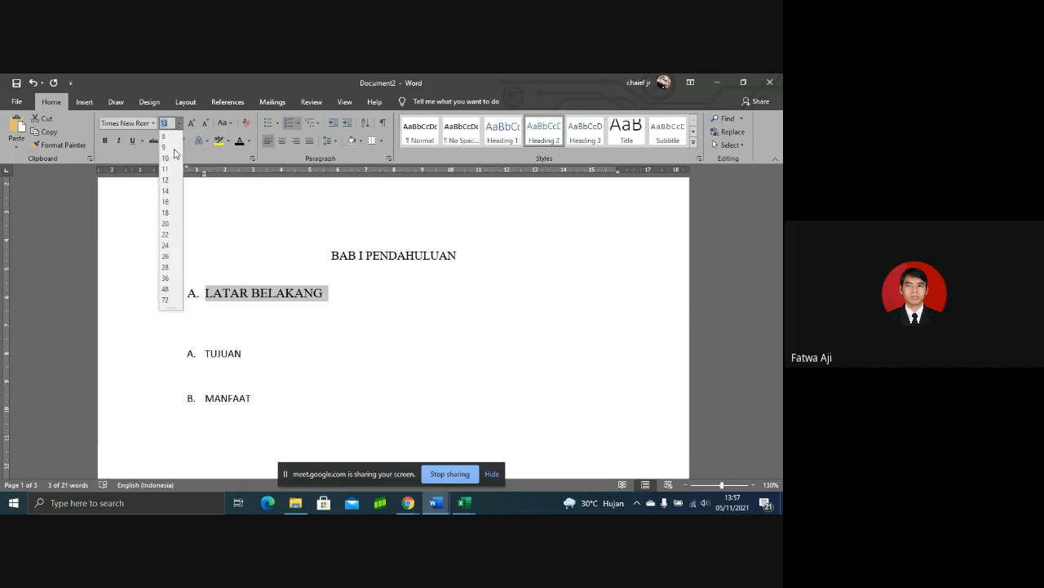
pyautogui.click(169, 185)
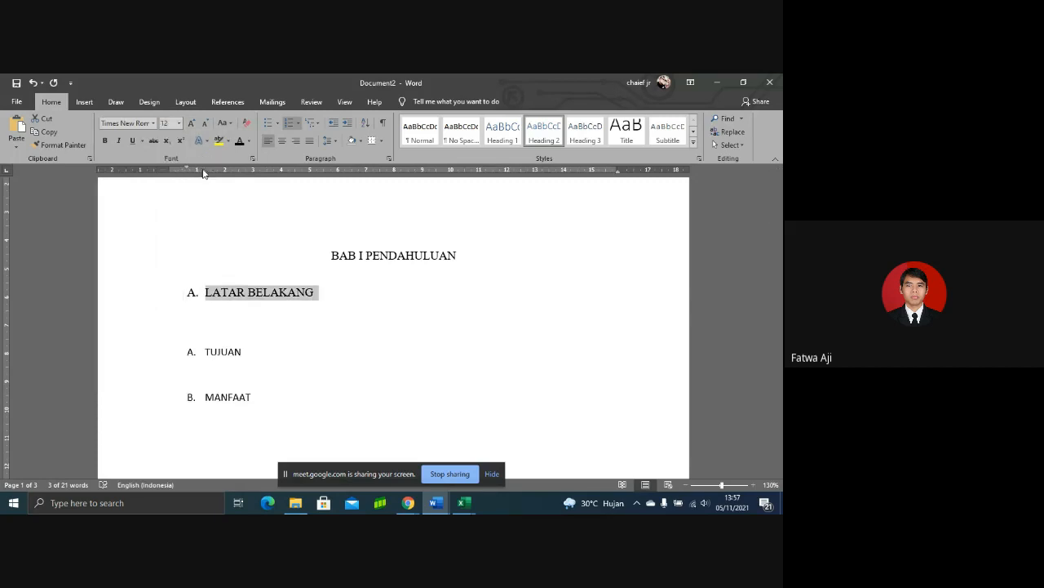
pyautogui.moveTo(198, 168); pyautogui.dragTo(210, 173)
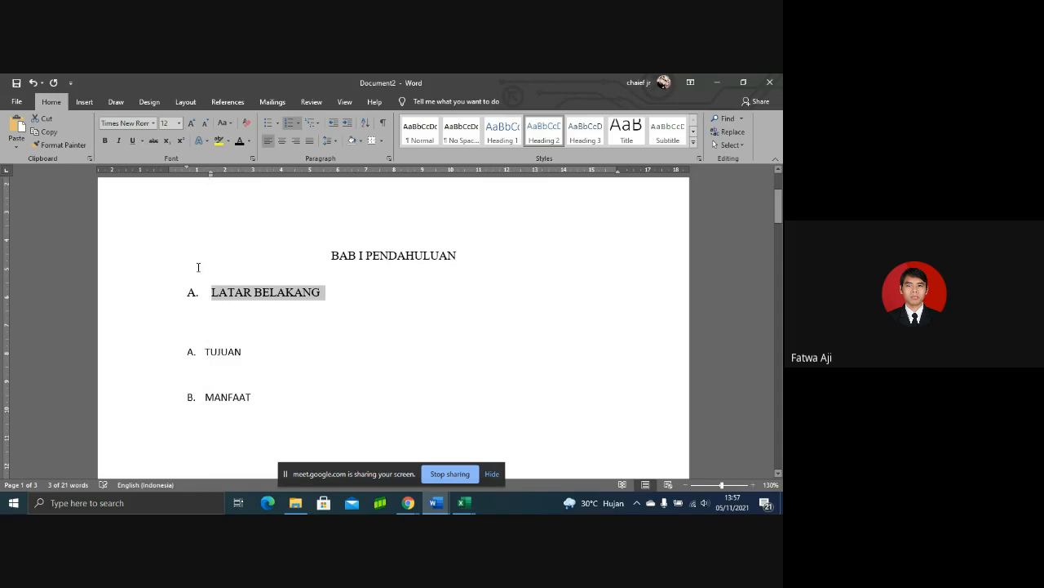
pyautogui.click(209, 295)
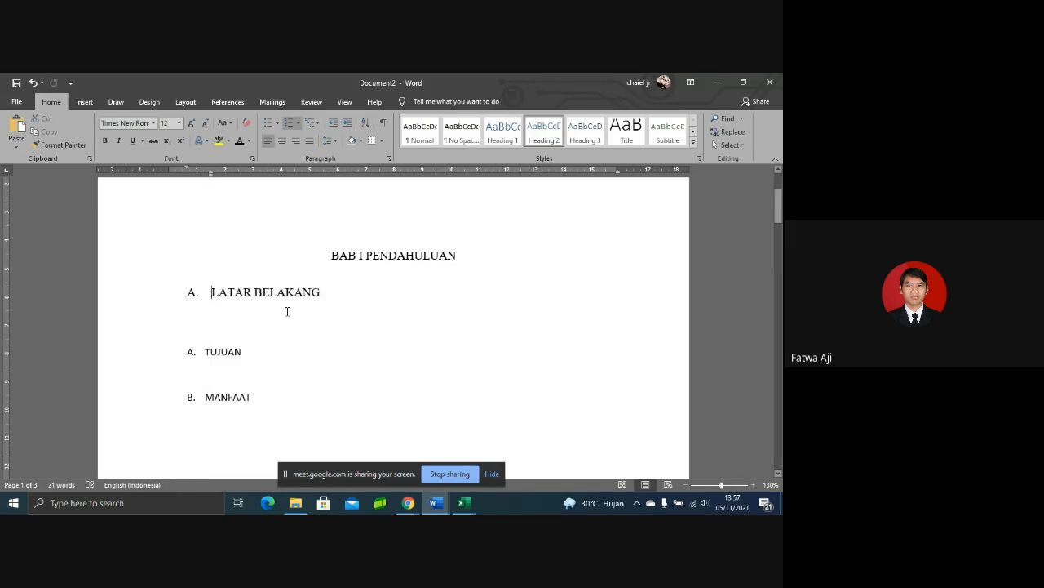
# Step: Copy the formatting of "LATAR BELAKANG" onto the "TUJUAN" and "MANFAAT" subheadings with Format Painter
pyautogui.moveTo(303, 294); pyautogui.dragTo(211, 294)
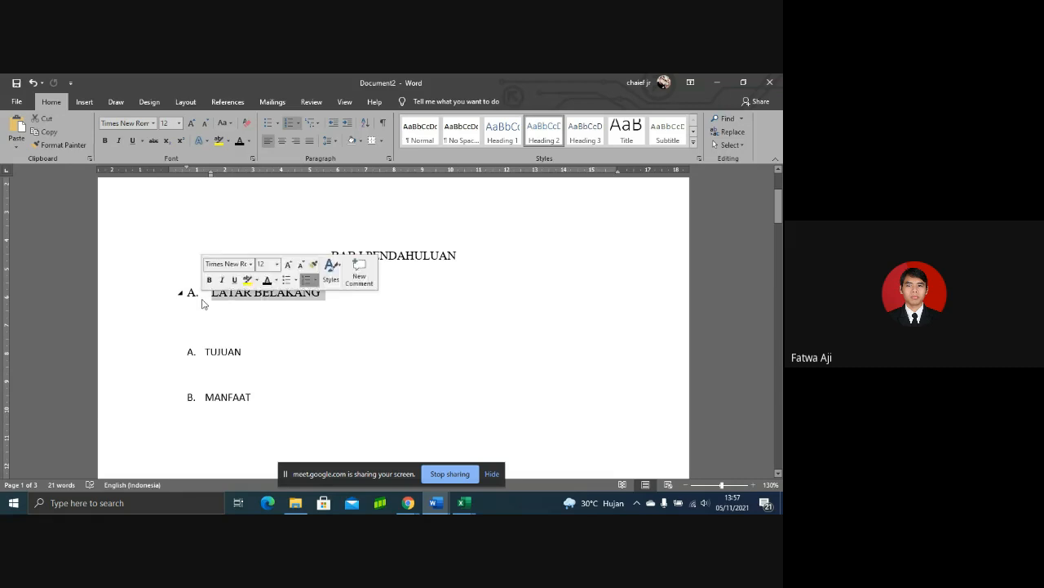
pyautogui.click(64, 145)
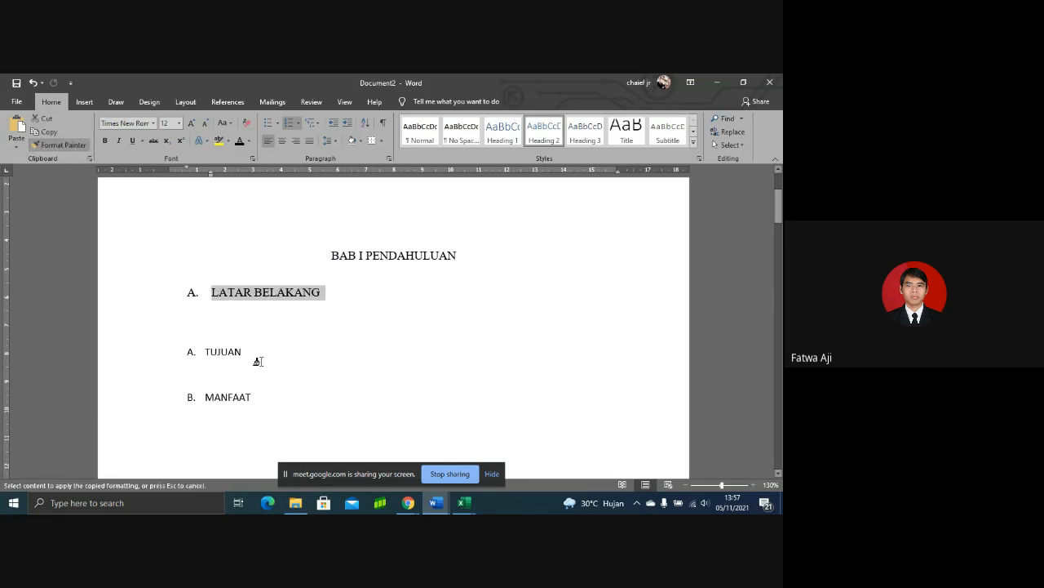
pyautogui.moveTo(246, 354); pyautogui.dragTo(180, 351)
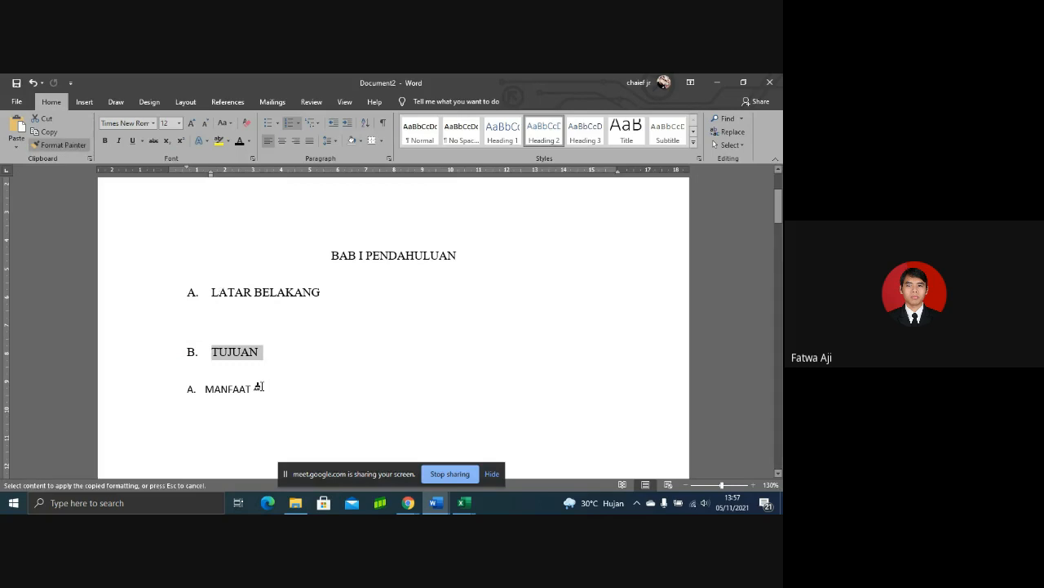
pyautogui.moveTo(258, 388); pyautogui.dragTo(182, 391)
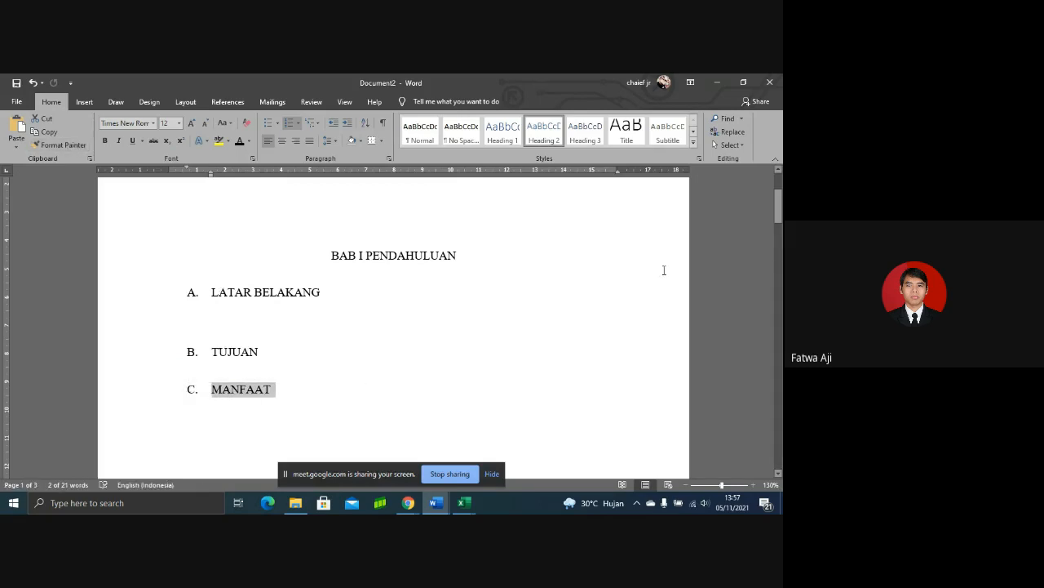
# Step: Copy the subheading formatting onto "TEORI PENDIDIKAN" under BAB II and restart its lettering as a new list at A
pyautogui.moveTo(780, 217); pyautogui.dragTo(781, 235)
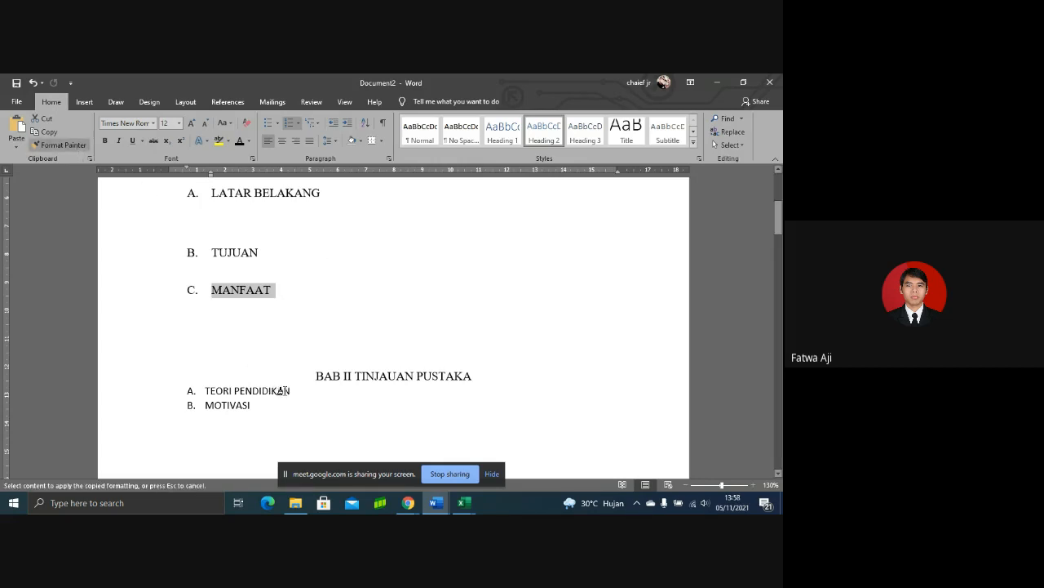
pyautogui.moveTo(290, 390); pyautogui.dragTo(205, 392)
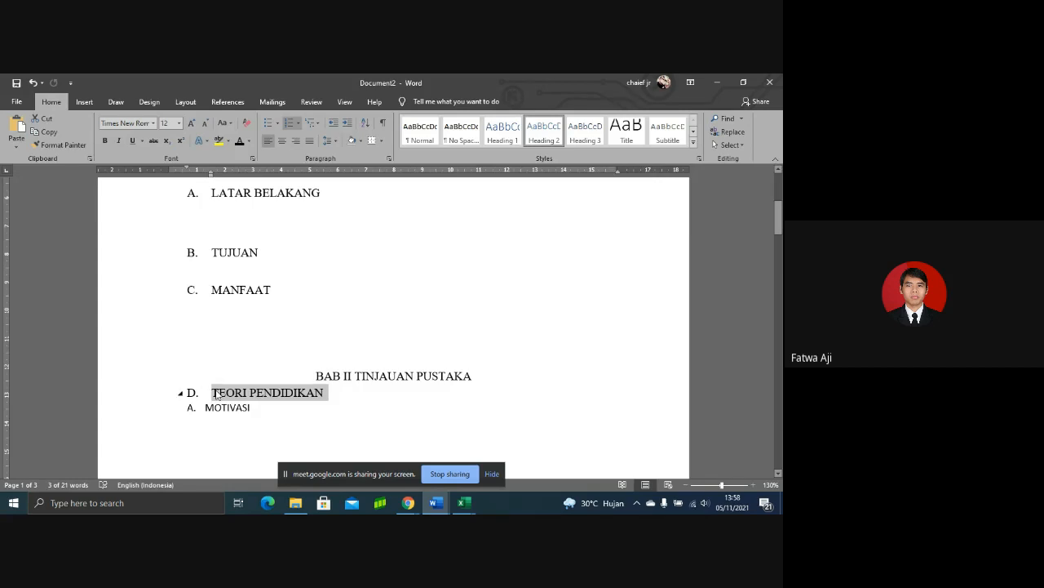
pyautogui.click(298, 129)
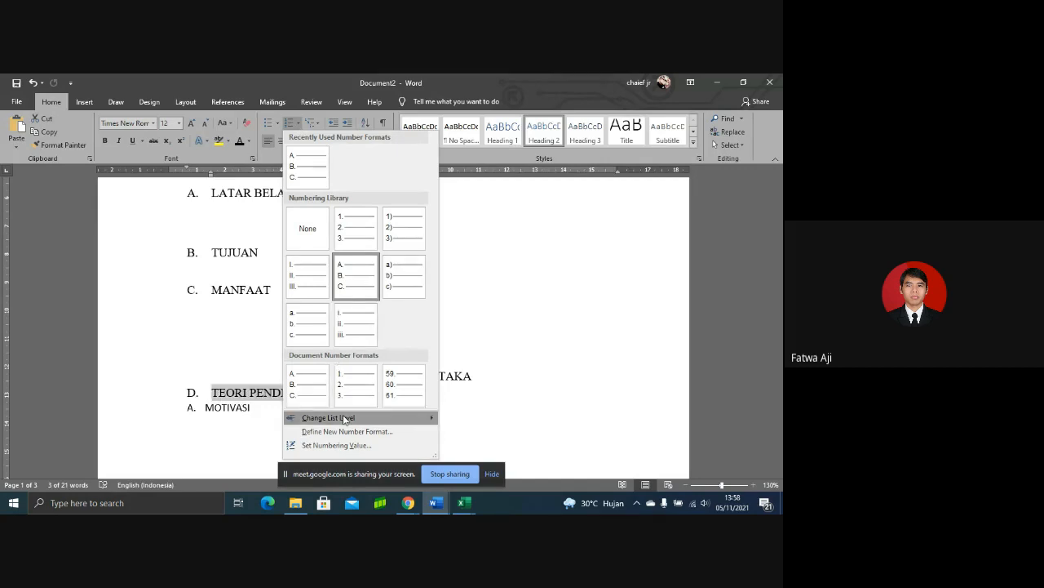
pyautogui.click(347, 445)
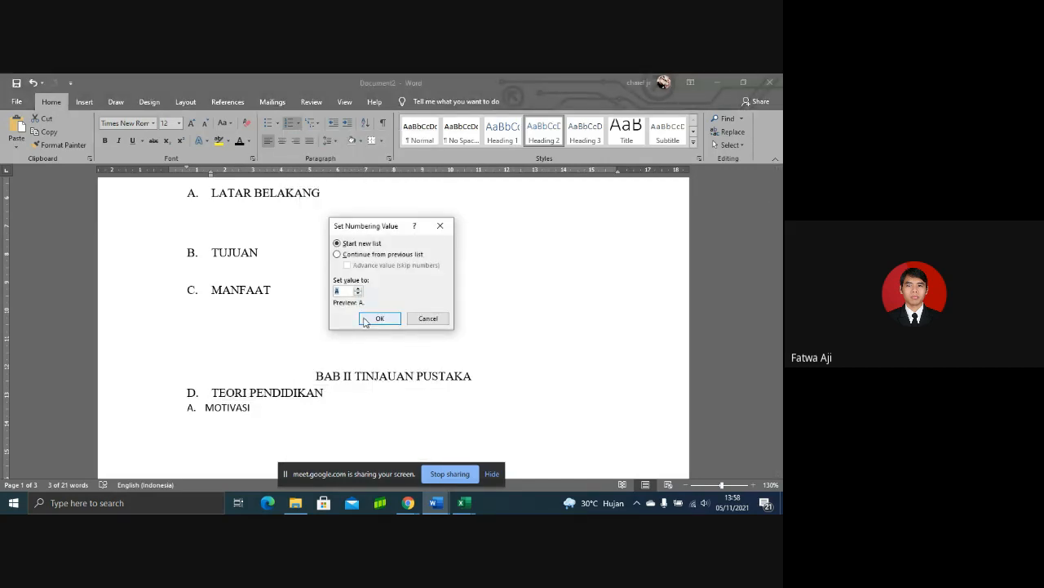
pyautogui.click(367, 319)
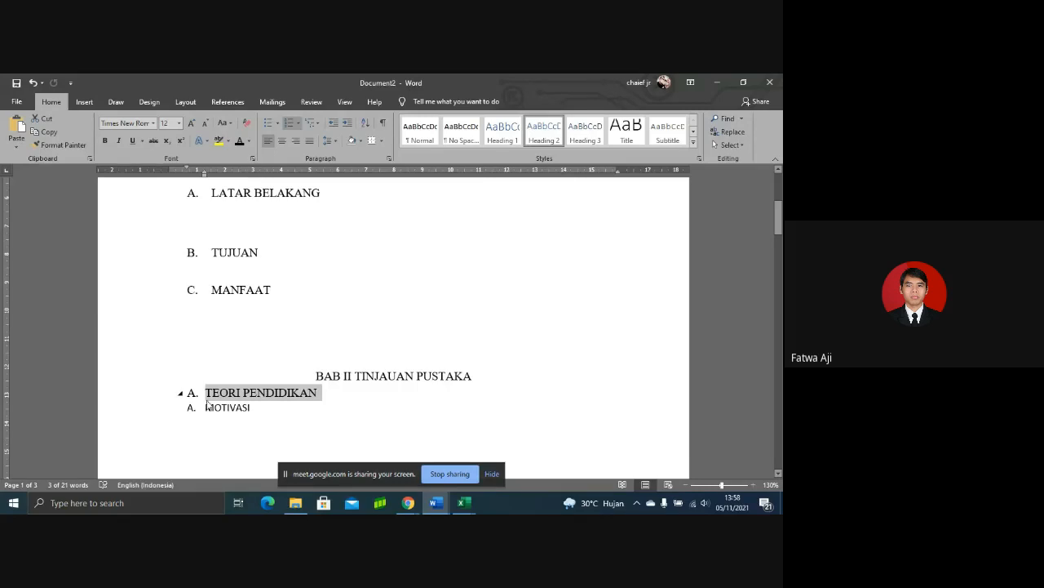
# Step: Copy the formatting of "TEORI PENDIDIKAN" onto the "MOTIVASI" subheading with Format Painter
pyautogui.click(59, 145)
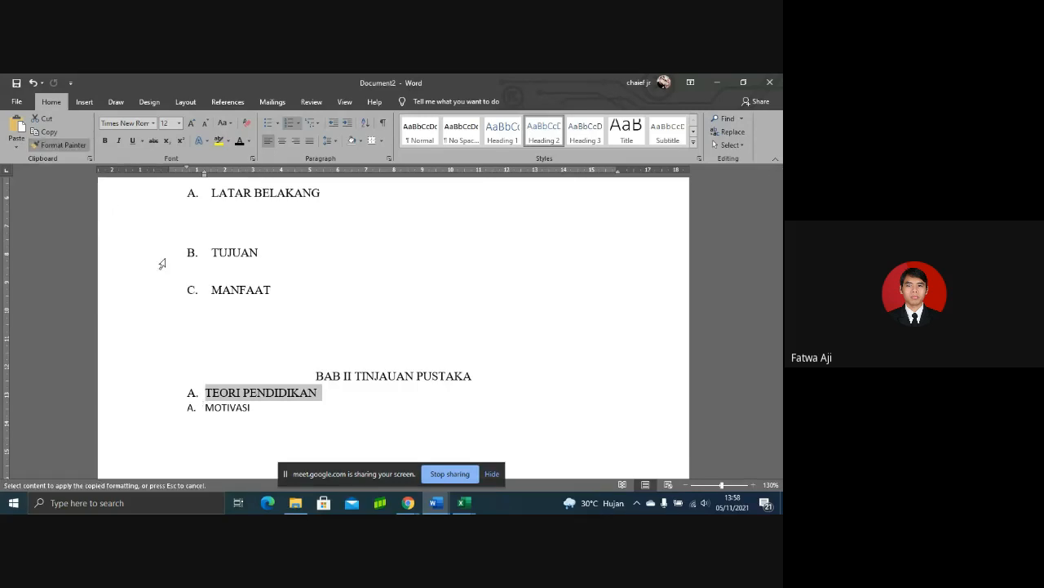
pyautogui.moveTo(255, 407); pyautogui.dragTo(198, 412)
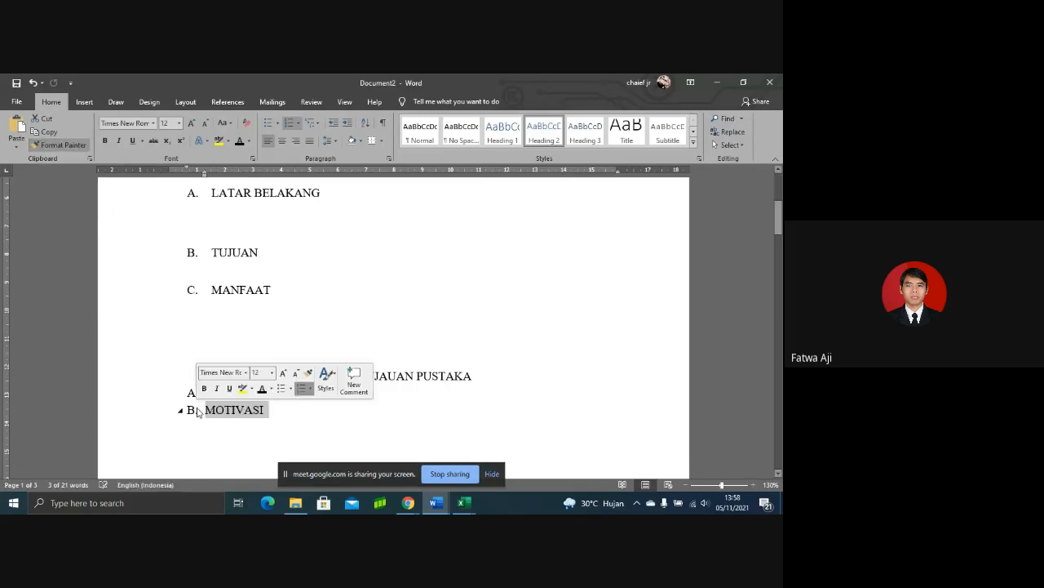
pyautogui.click(310, 415)
# Step: Add two blank lines between the "TEORI PENDIDIKAN" and "MOTIVASI" subheadings
pyautogui.click(326, 391)
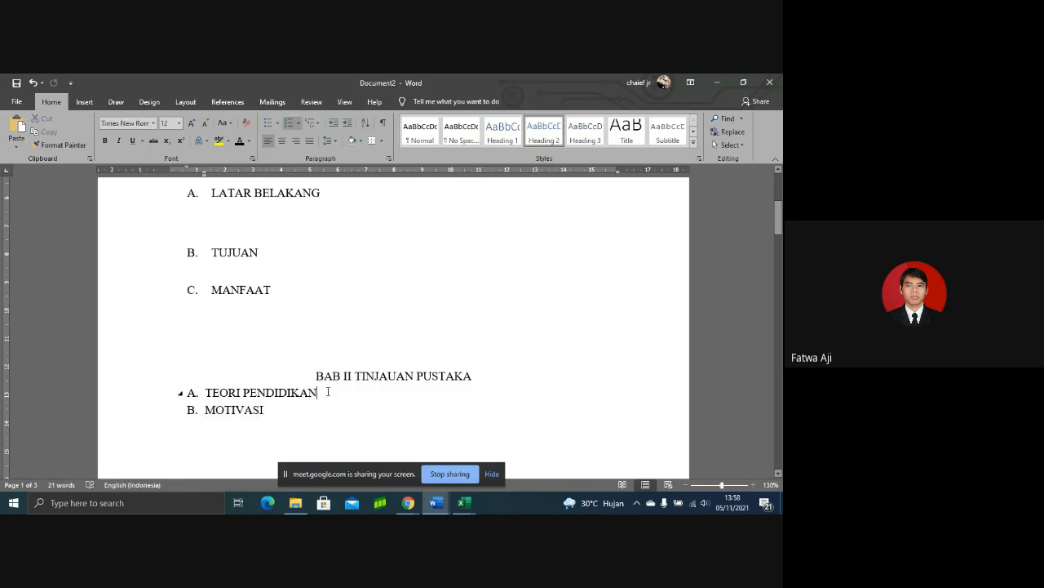
pyautogui.press('Return')
pyautogui.press('Return')
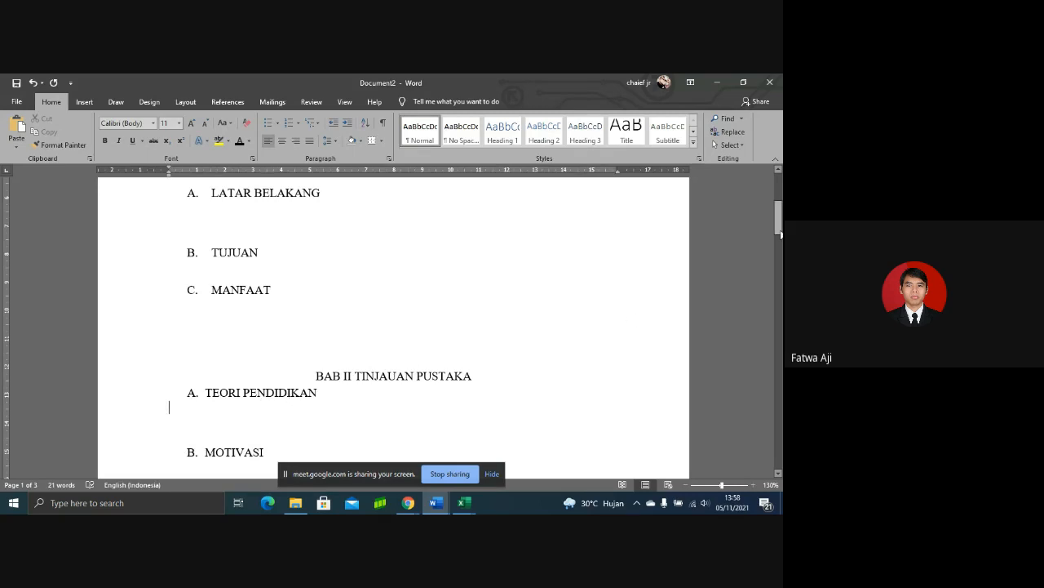
# Step: Insert the built-in Automatic Table 1 table of contents on the blank line beneath the "DAFTAR ISI" title
pyautogui.moveTo(780, 235); pyautogui.dragTo(780, 211)
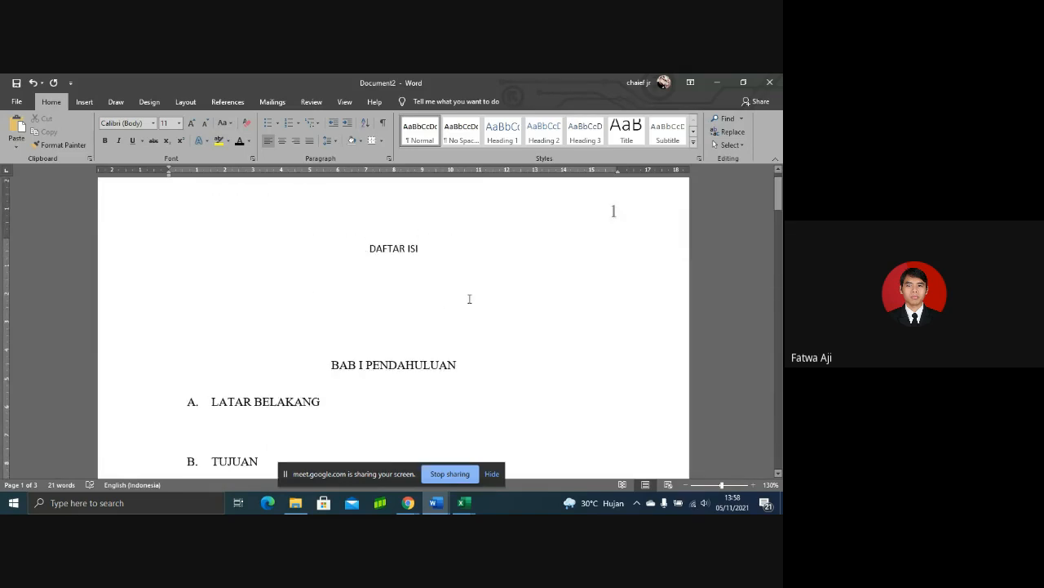
pyautogui.click(437, 281)
pyautogui.click(237, 104)
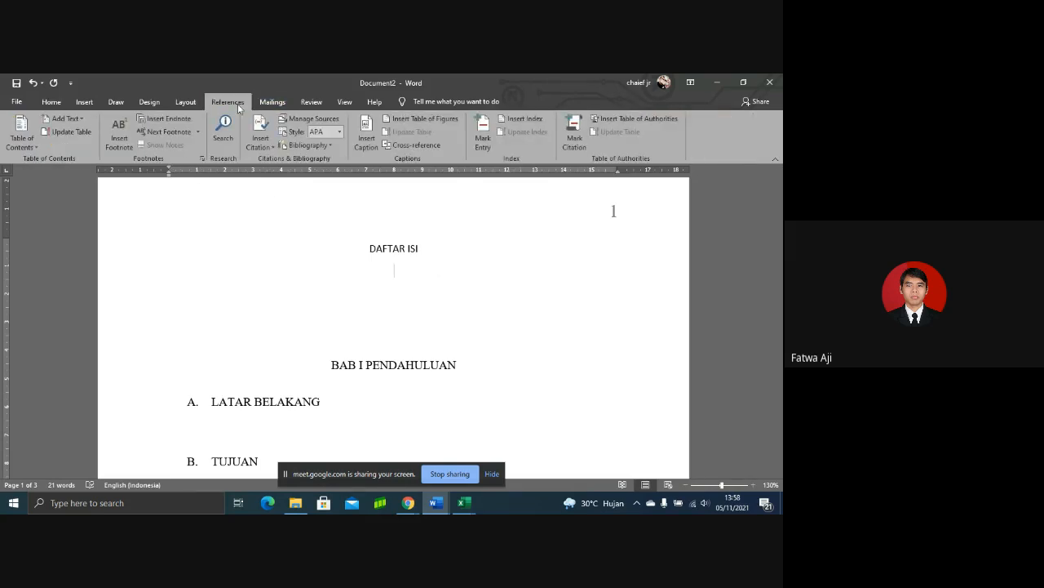
pyautogui.click(36, 148)
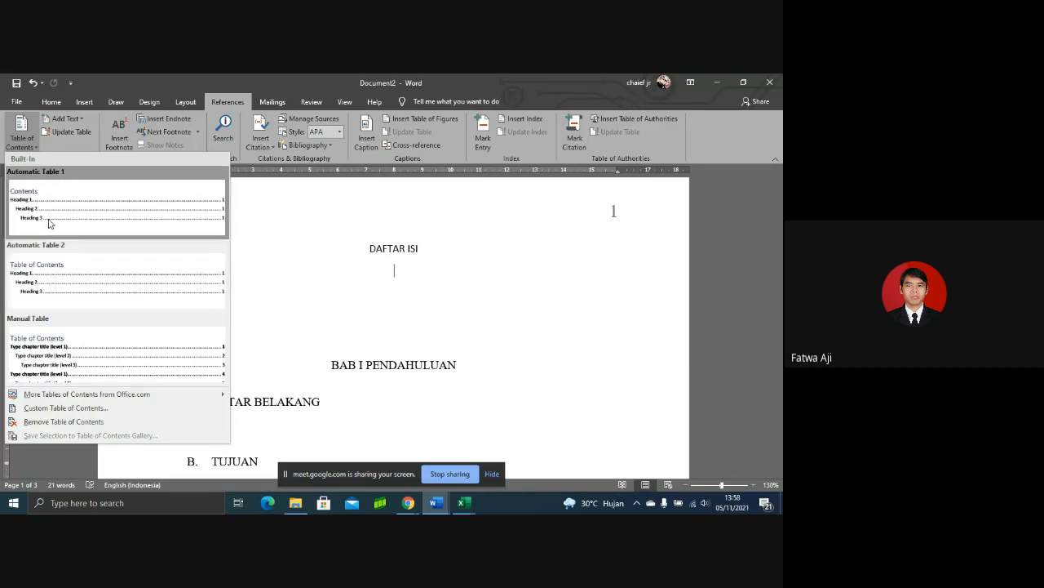
pyautogui.click(47, 221)
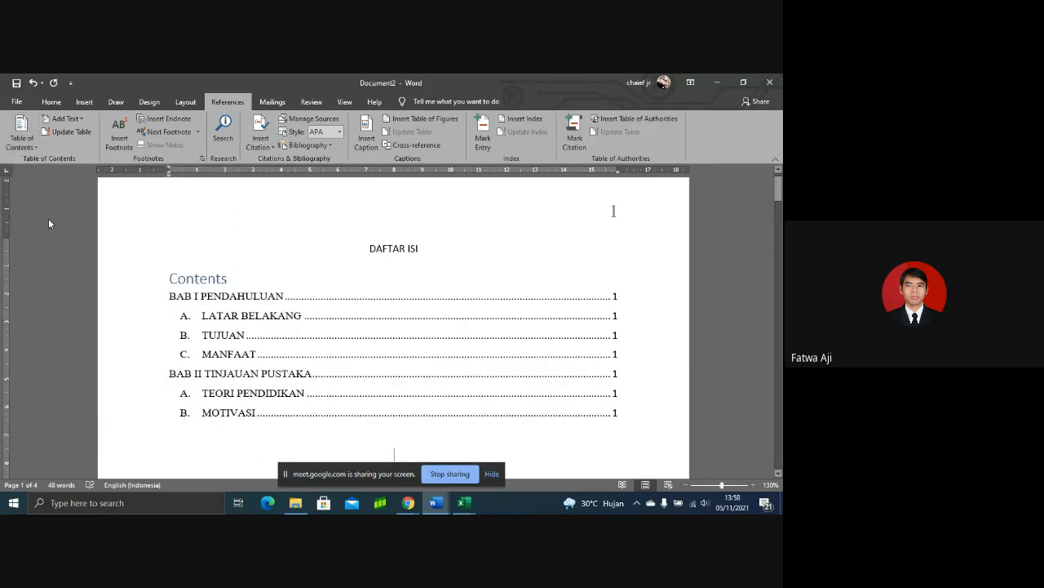
# Step: Delete the "Contents" heading text above the entries of the table of contents
pyautogui.click(207, 279)
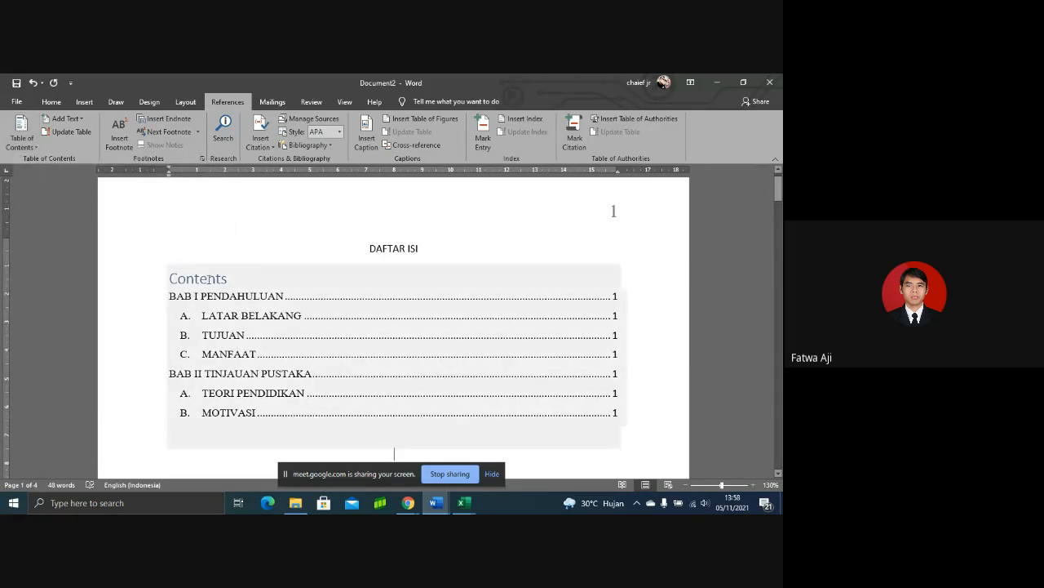
pyautogui.moveTo(230, 279); pyautogui.dragTo(173, 284)
pyautogui.press('BackSpace')
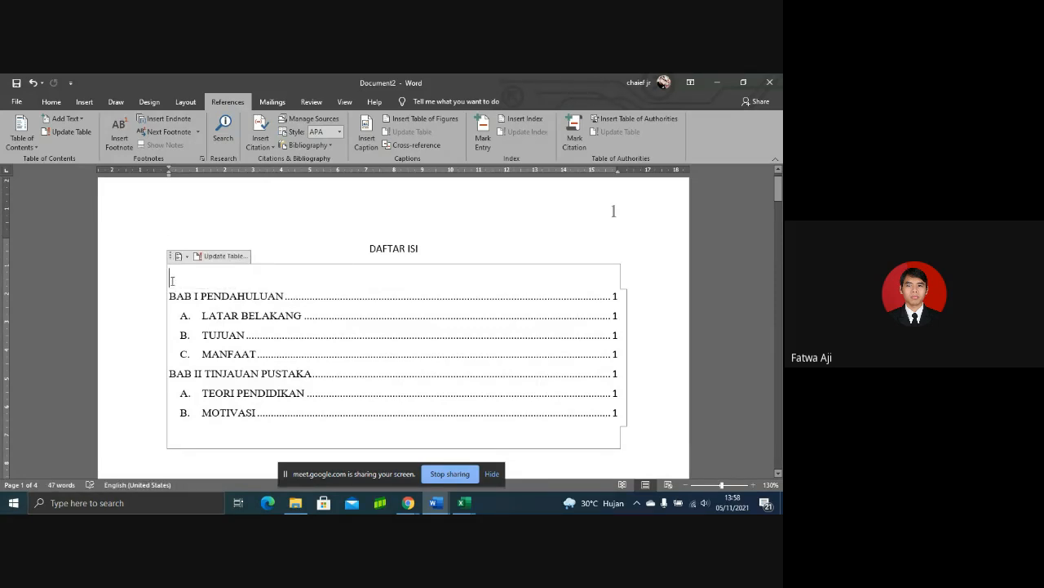
pyautogui.click(406, 237)
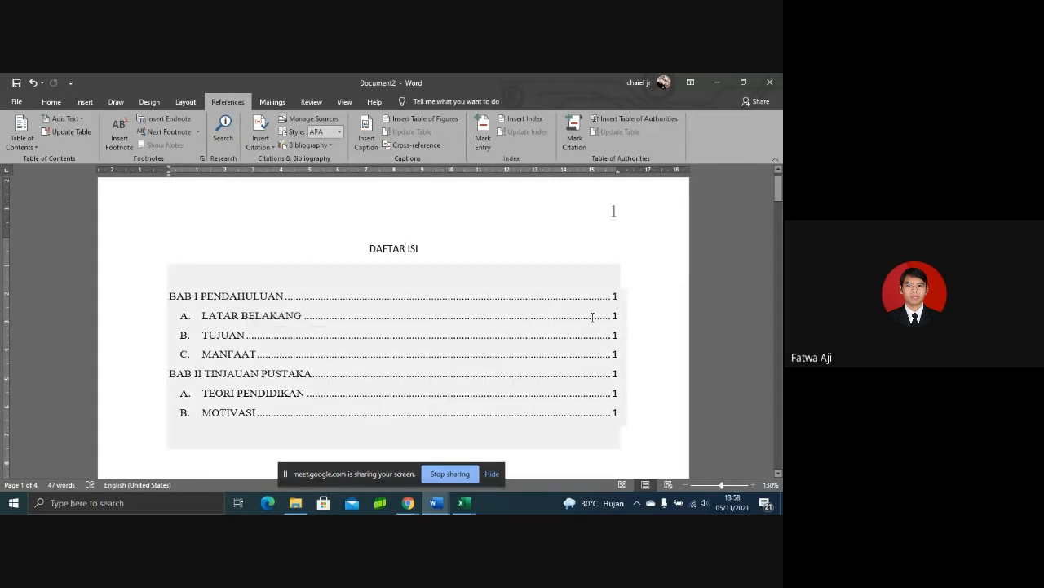
pyautogui.click(662, 370)
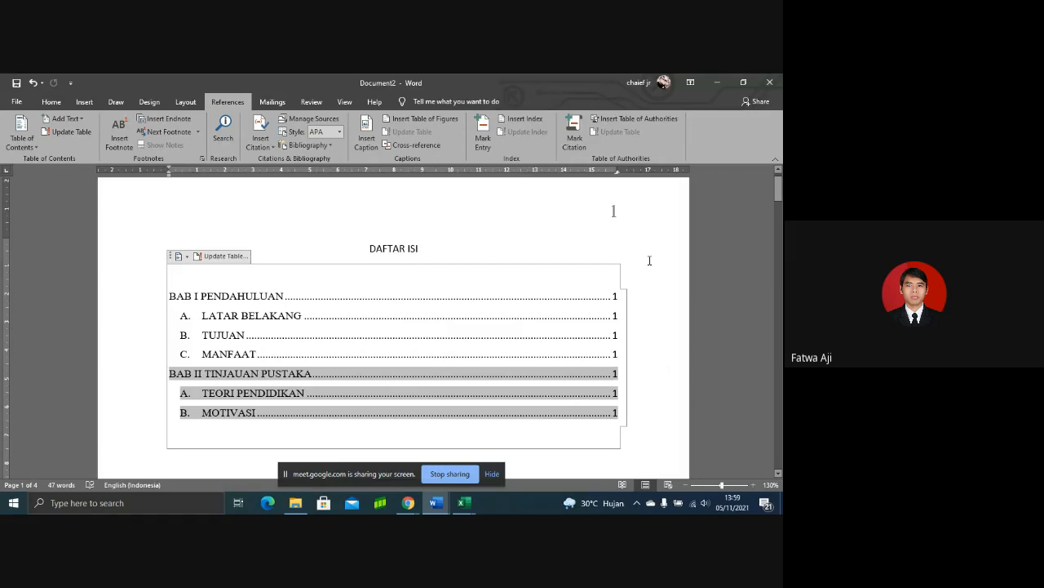
pyautogui.click(650, 260)
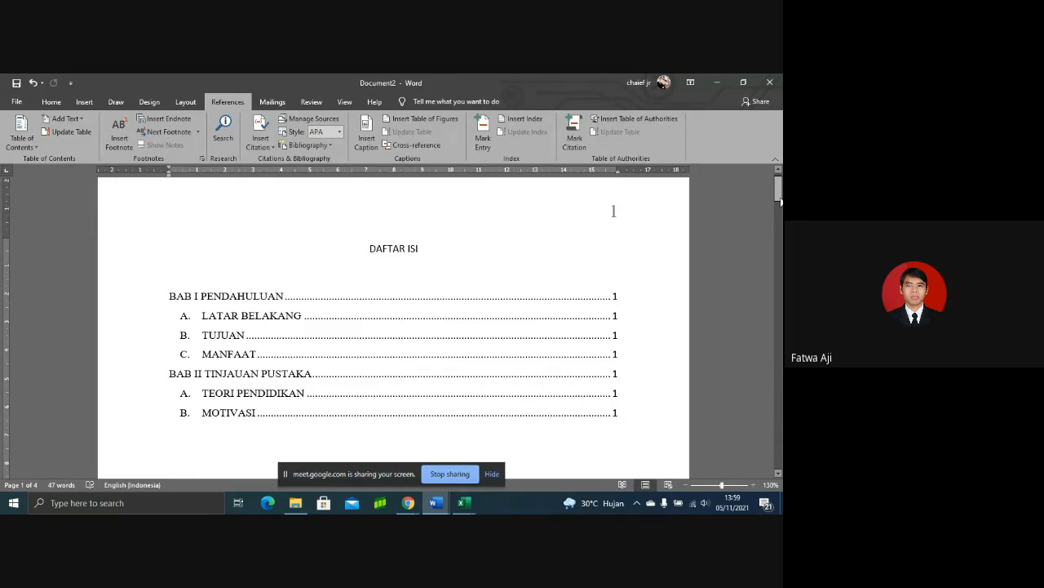
# Step: Insert blank lines below the "MANFAAT" subheading to push "BAB II TINJAUAN PUSTAKA" onto the next page
pyautogui.moveTo(779, 200); pyautogui.dragTo(780, 232)
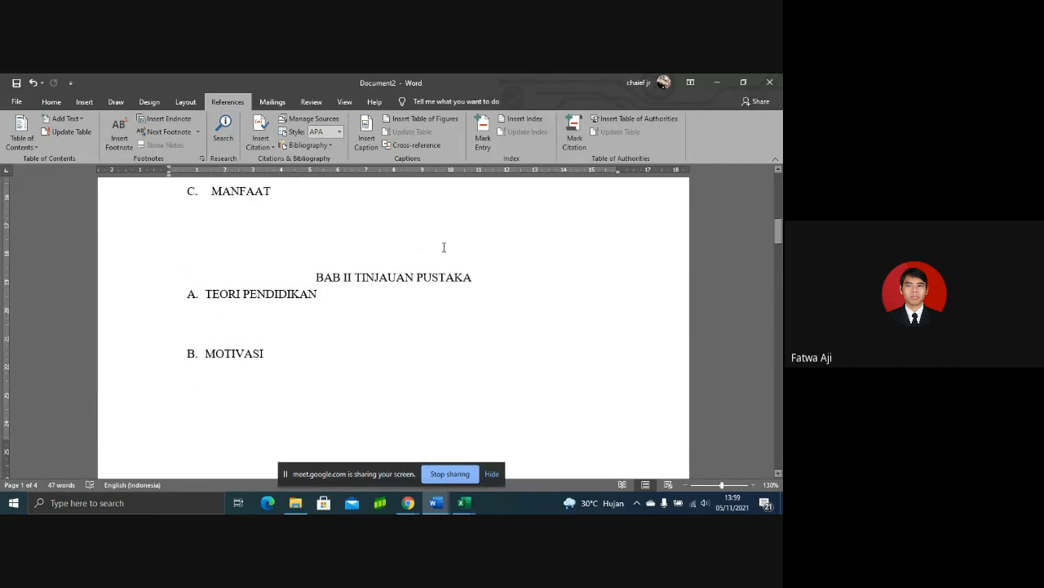
pyautogui.press('Return')
pyautogui.press('Return')
pyautogui.press('Return')
pyautogui.press('Return')
pyautogui.press('Return')
pyautogui.press('Return')
pyautogui.press('Return')
pyautogui.press('Return')
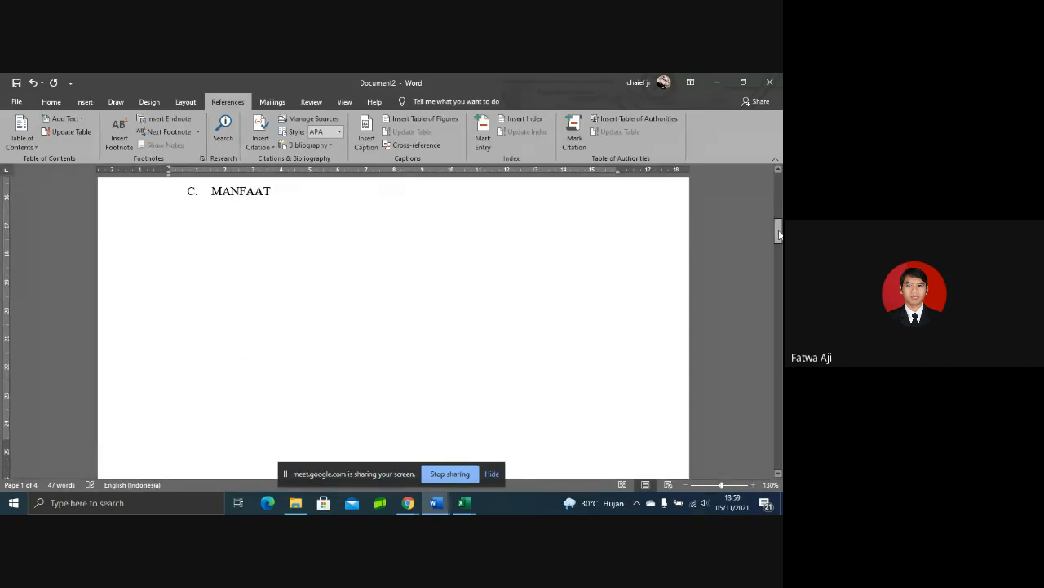
# Step: Update the entire table of contents under "DAFTAR ISI" to match the shifted BAB II chapter
pyautogui.moveTo(779, 234)
pyautogui.mouseDown()
pyautogui.moveTo(779, 249)
pyautogui.moveTo(779, 189)
pyautogui.mouseUp()
pyautogui.click(530, 311)
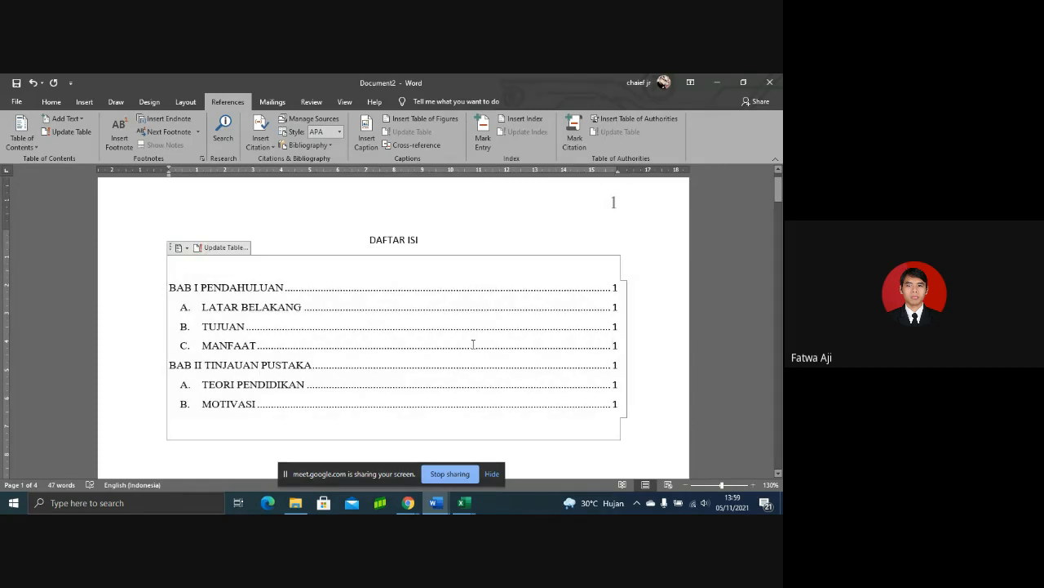
pyautogui.click(448, 325)
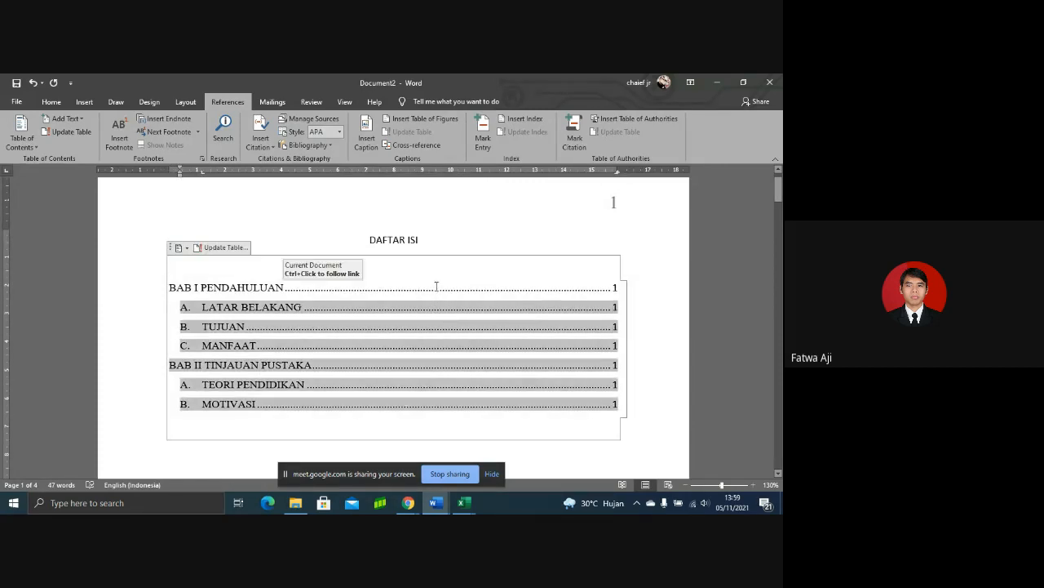
pyautogui.click(436, 286)
pyautogui.click(446, 259)
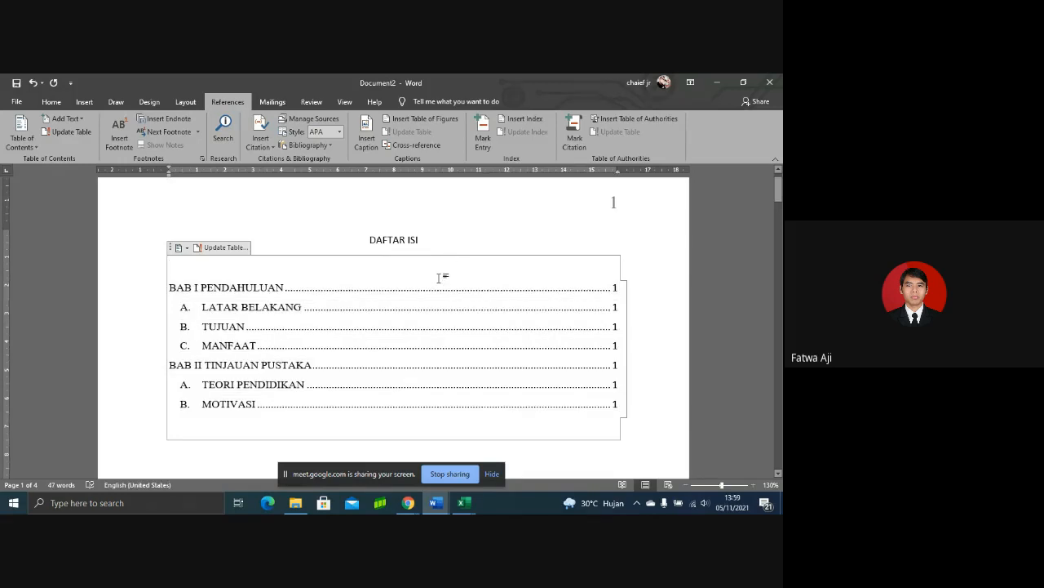
pyautogui.rightClick(438, 286)
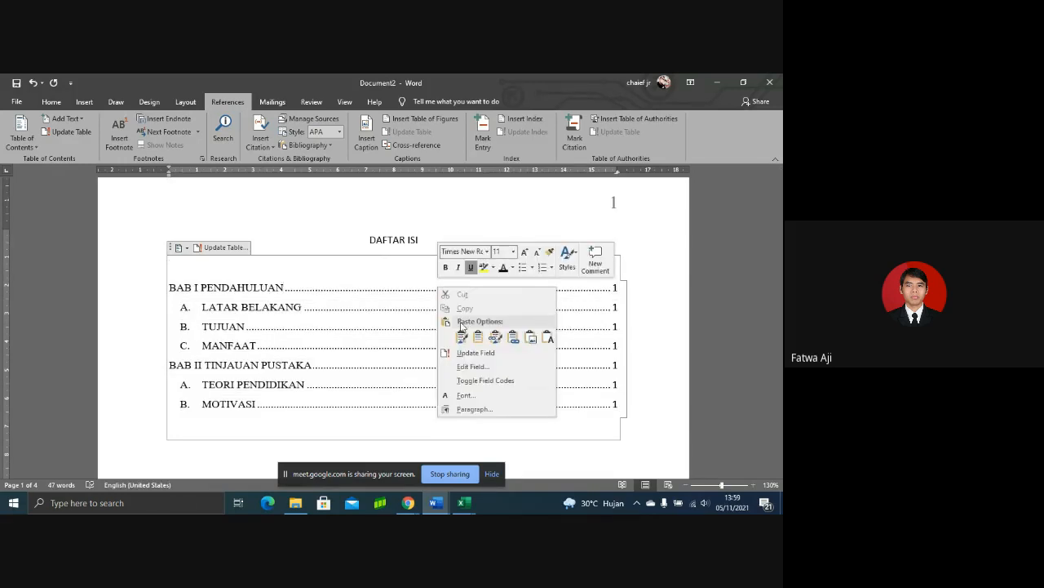
pyautogui.click(471, 355)
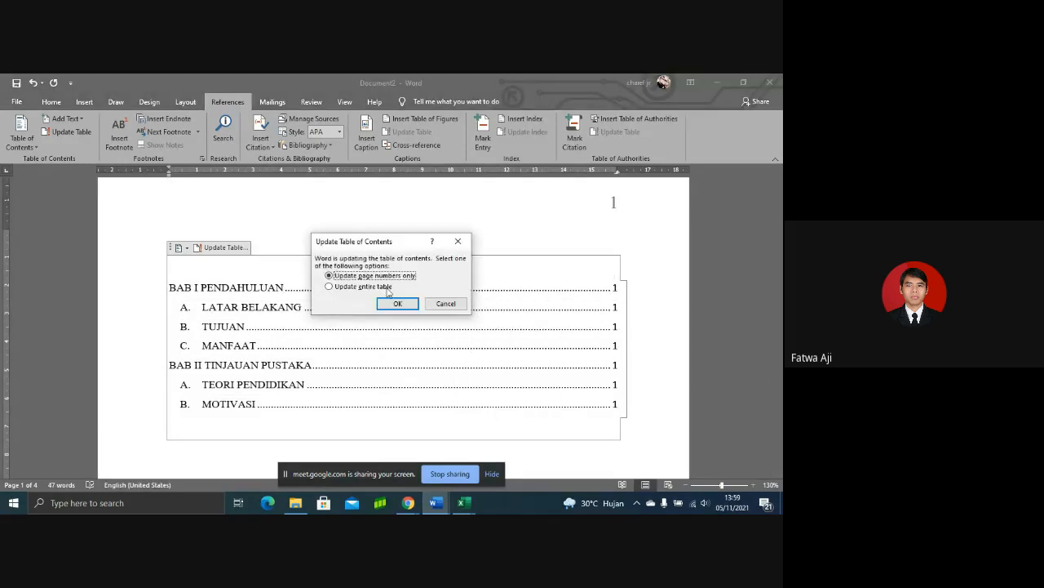
pyautogui.click(330, 286)
pyautogui.click(391, 301)
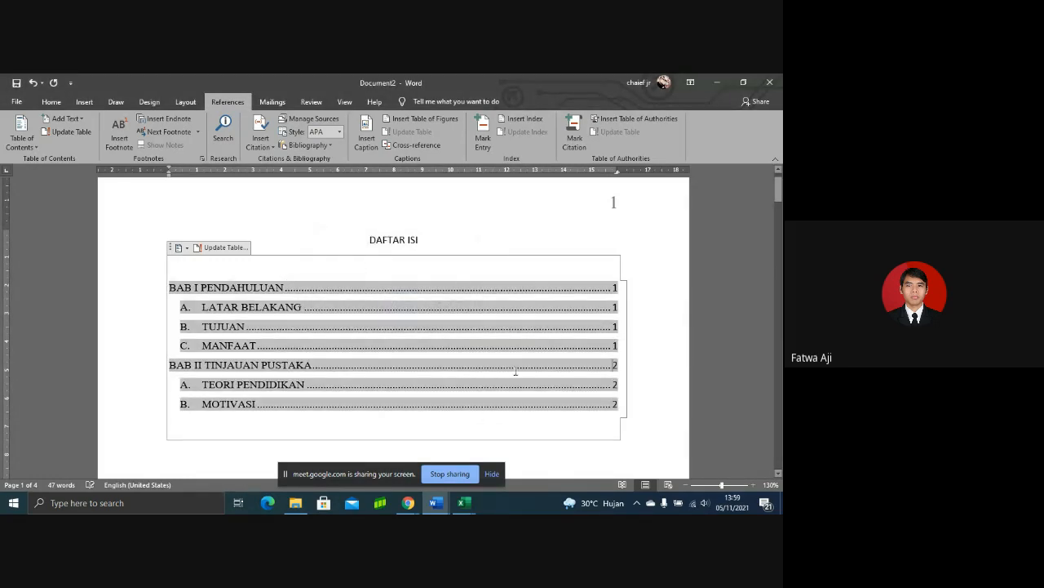
pyautogui.click(596, 378)
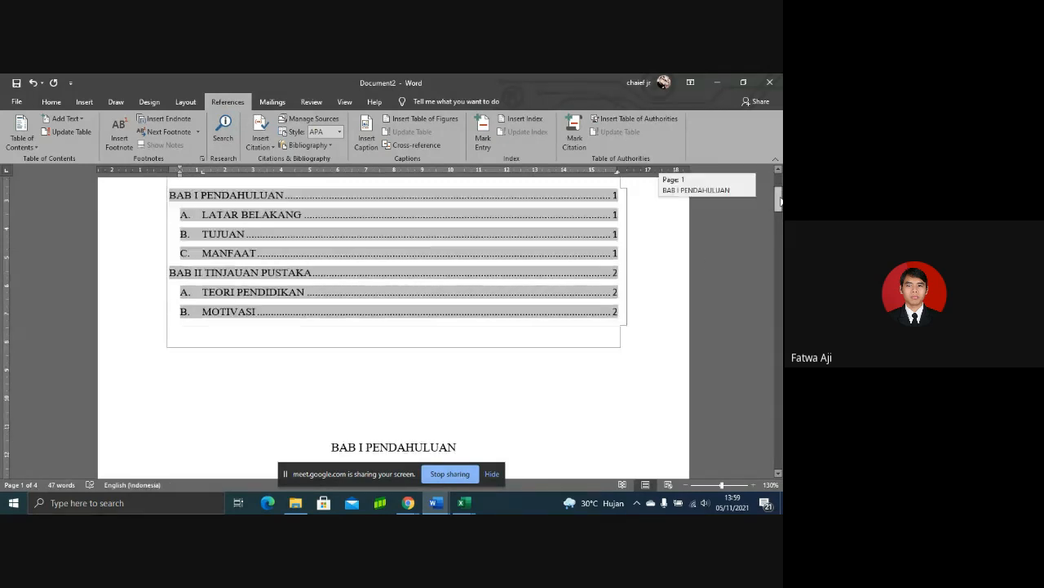
# Step: Add a lettered subheading line below "MOTIVASI" in BAB II by copying its formatting with Format Painter
pyautogui.moveTo(779, 191); pyautogui.dragTo(779, 268)
pyautogui.click(369, 266)
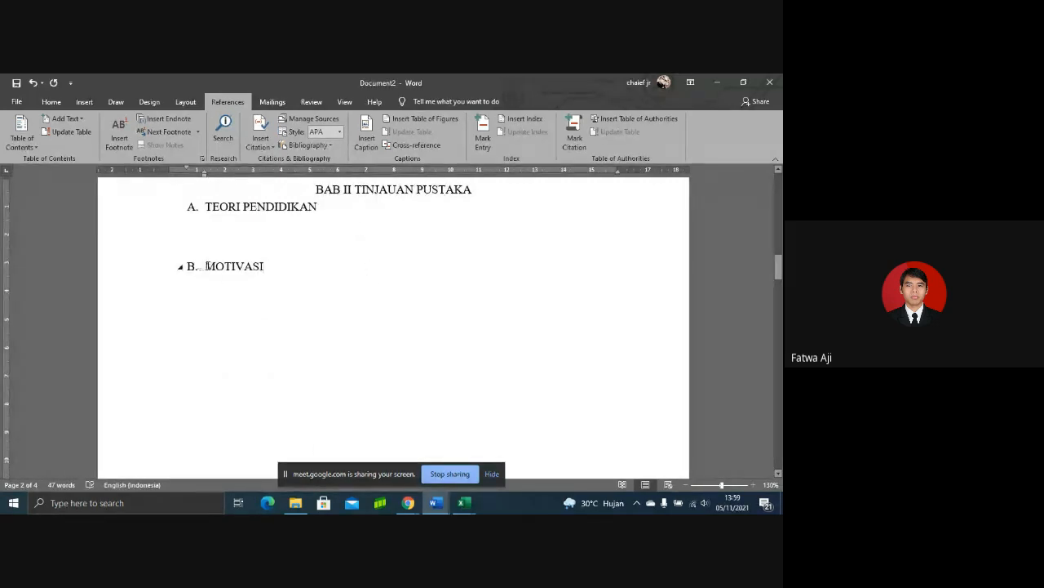
pyautogui.press('Return')
pyautogui.click(201, 266)
pyautogui.click(51, 102)
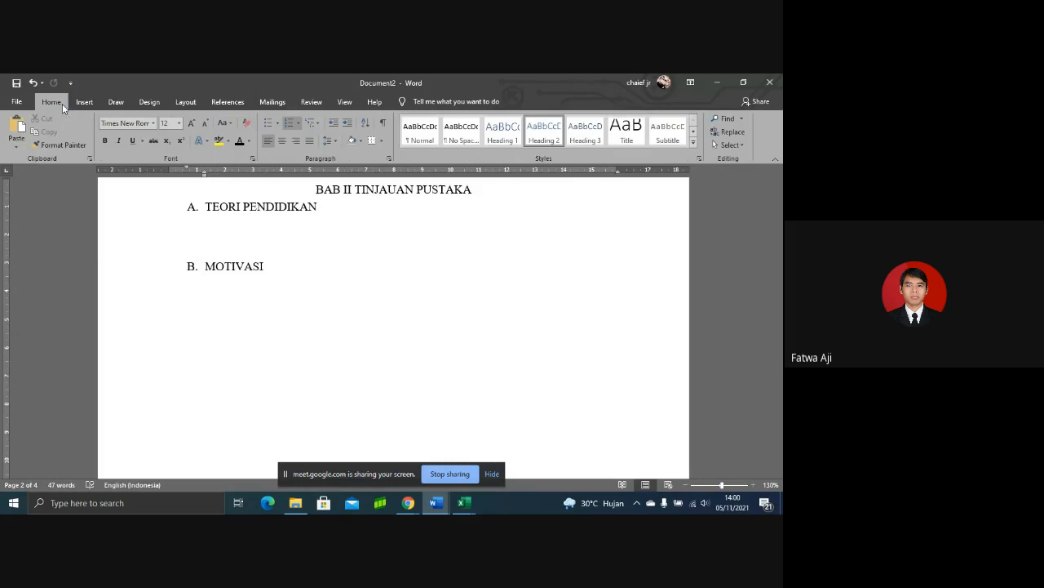
pyautogui.click(59, 144)
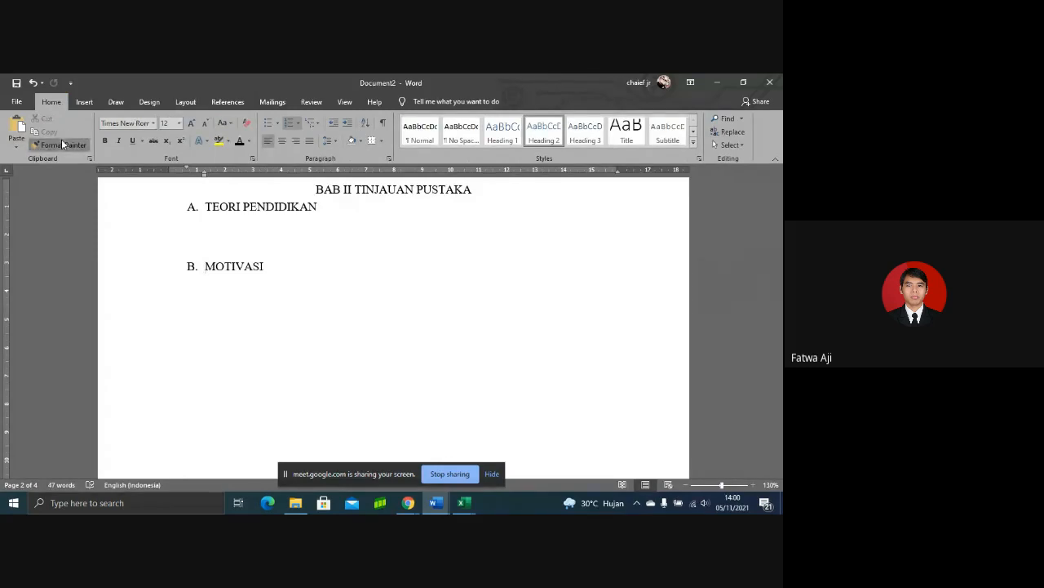
pyautogui.click(217, 302)
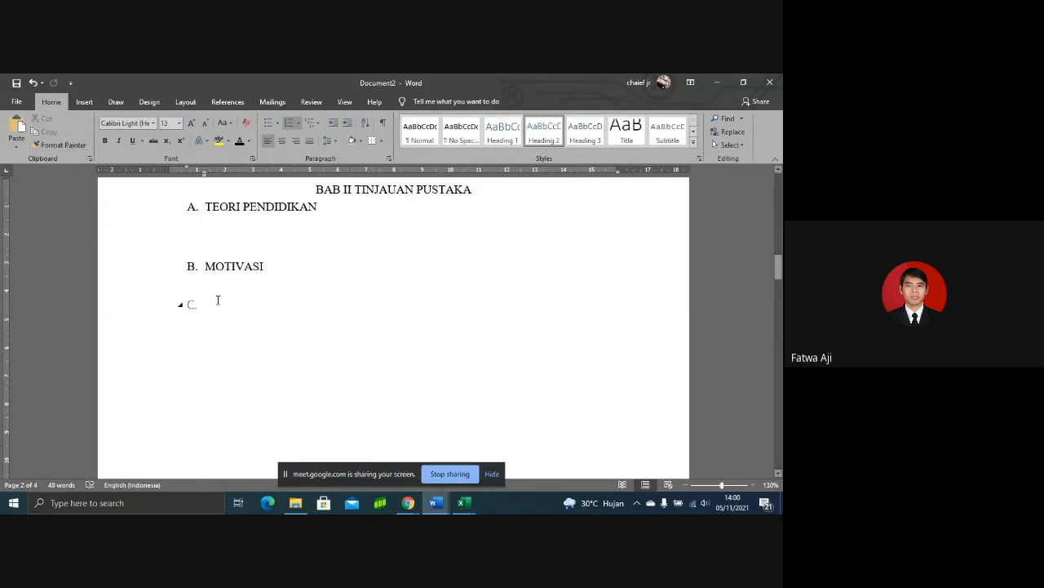
# Step: Reapply the "MOTIVASI" formatting to the empty item C line and enter "HASIL BELAJAR" as its text
pyautogui.moveTo(273, 263); pyautogui.dragTo(202, 262)
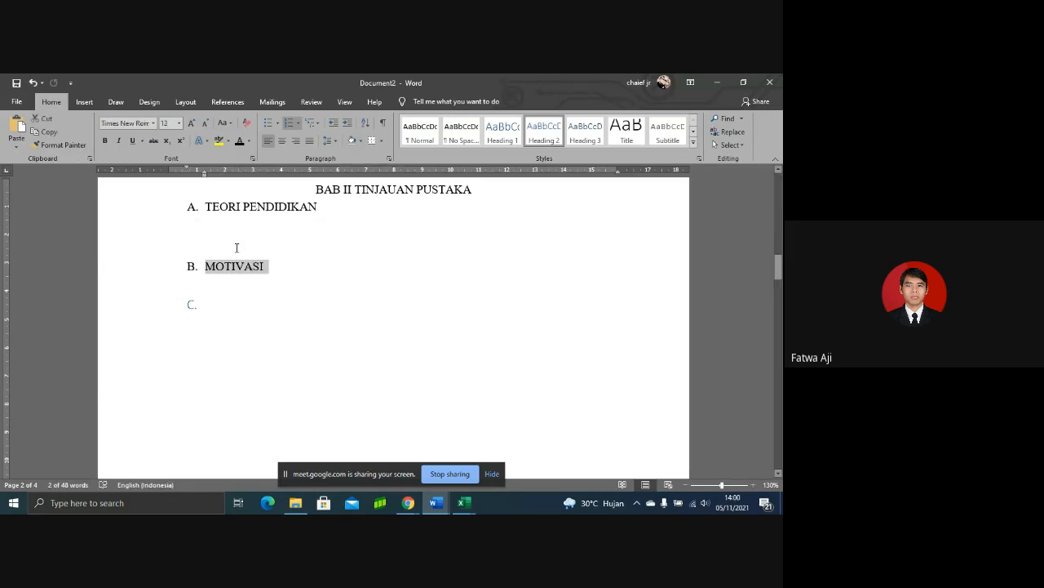
pyautogui.click(264, 270)
pyautogui.moveTo(270, 266); pyautogui.dragTo(175, 266)
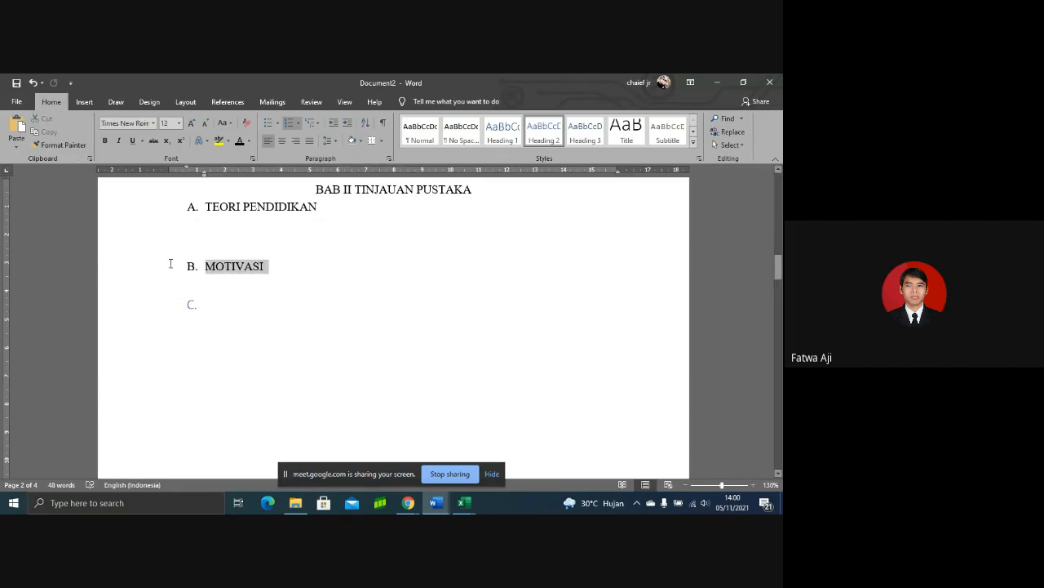
pyautogui.click(54, 145)
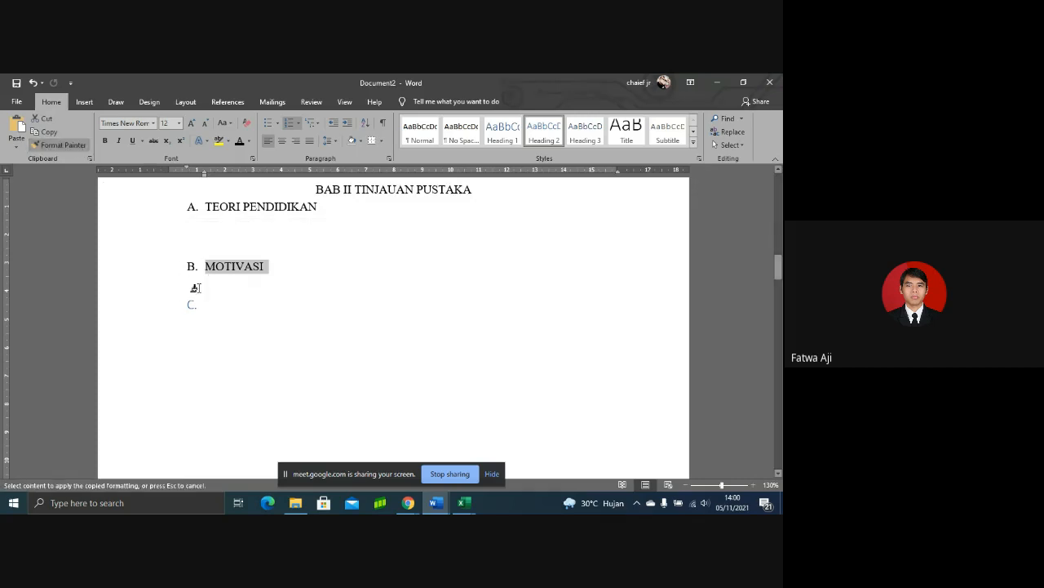
pyautogui.click(200, 304)
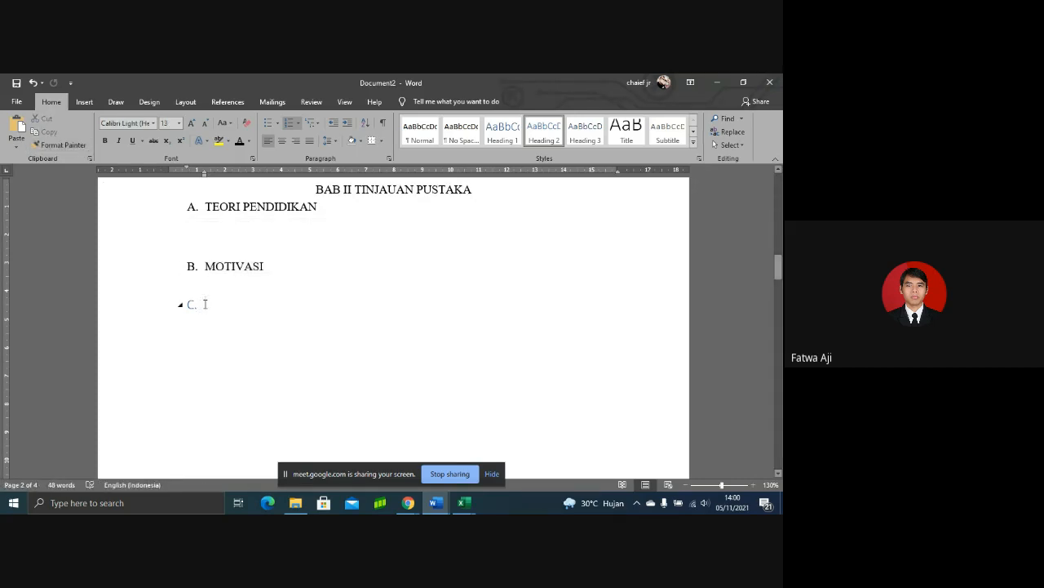
pyautogui.write('SIL BELAJAR')
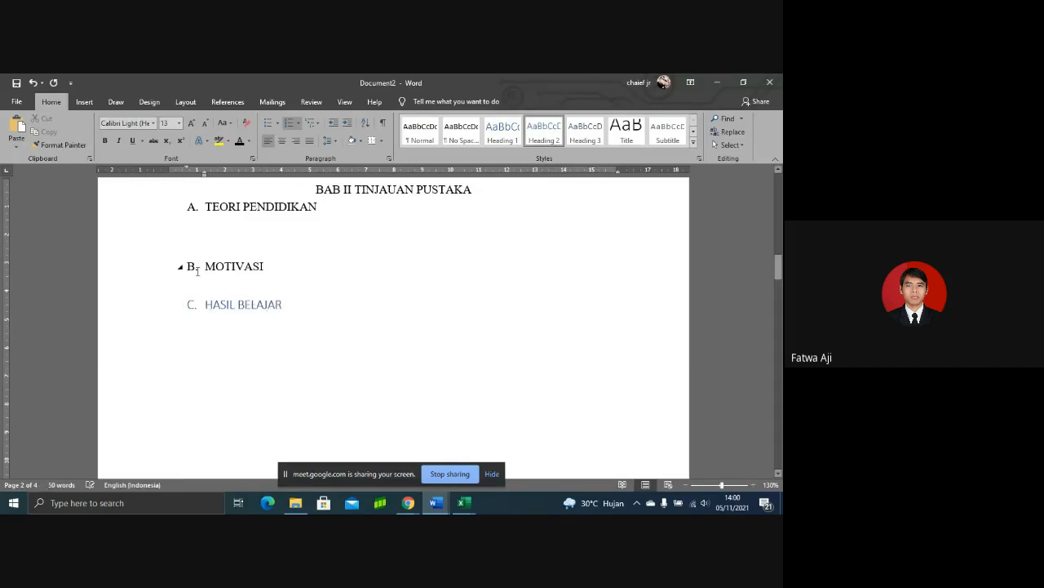
# Step: Copy the text formatting of "MOTIVASI" onto the "HASIL BELAJAR" subheading with Format Painter
pyautogui.moveTo(205, 266); pyautogui.dragTo(269, 268)
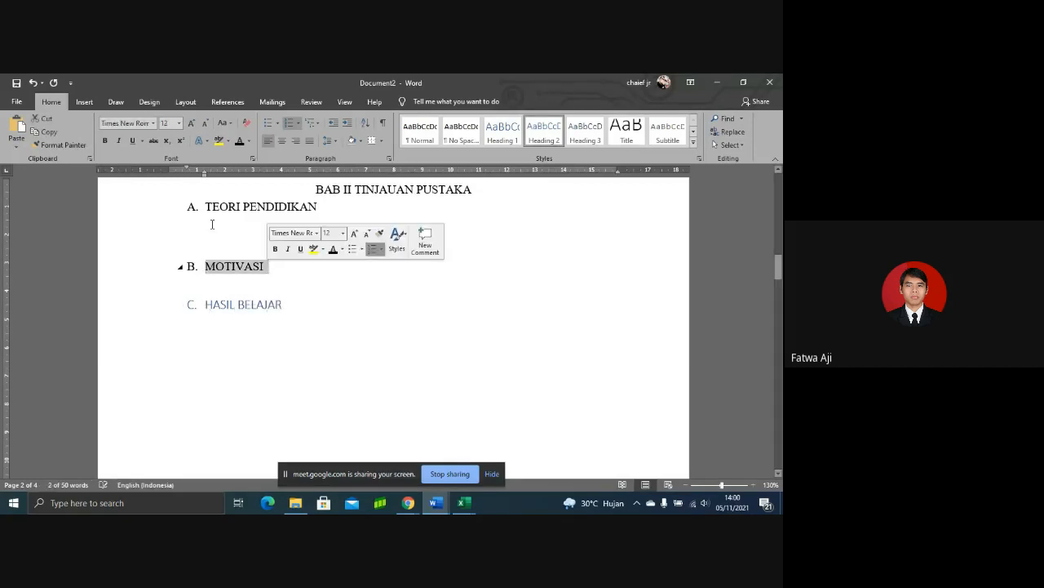
pyautogui.click(61, 145)
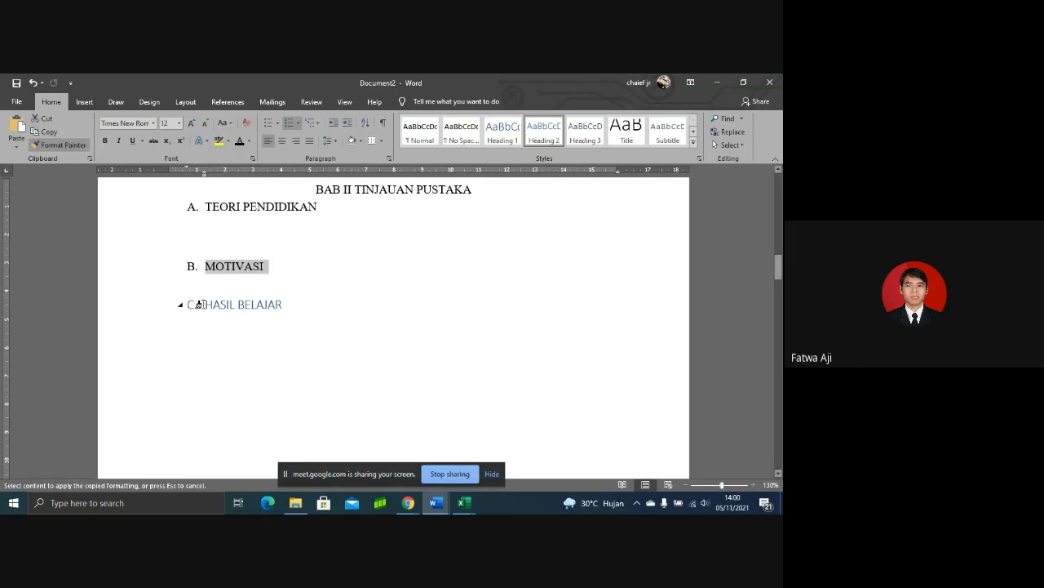
pyautogui.moveTo(195, 303); pyautogui.dragTo(295, 303)
pyautogui.click(341, 320)
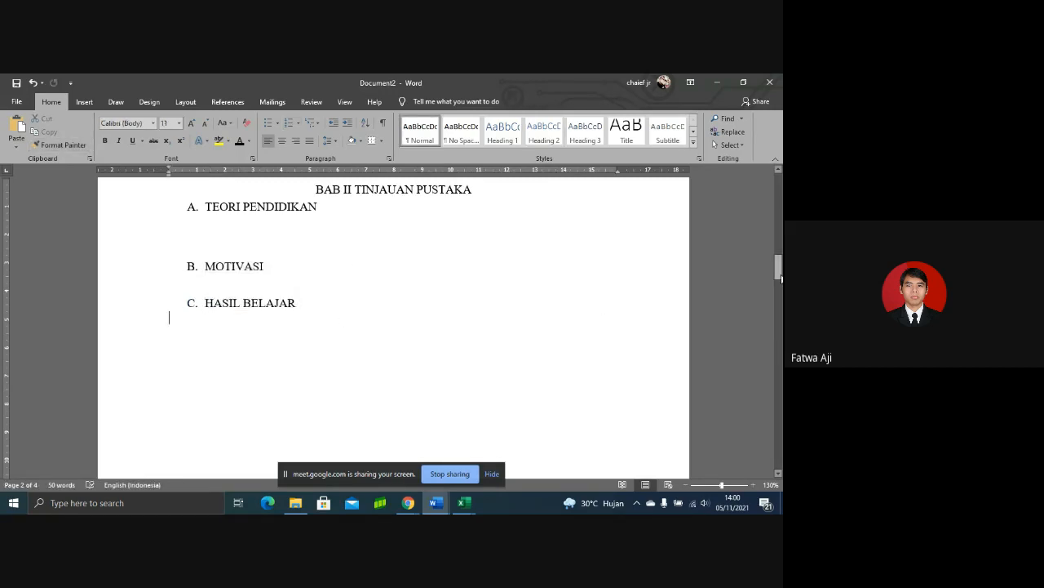
# Step: Update the entire table of contents to include the new "HASIL BELAJAR" subheading
pyautogui.moveTo(780, 269); pyautogui.dragTo(780, 210)
pyautogui.click(528, 248)
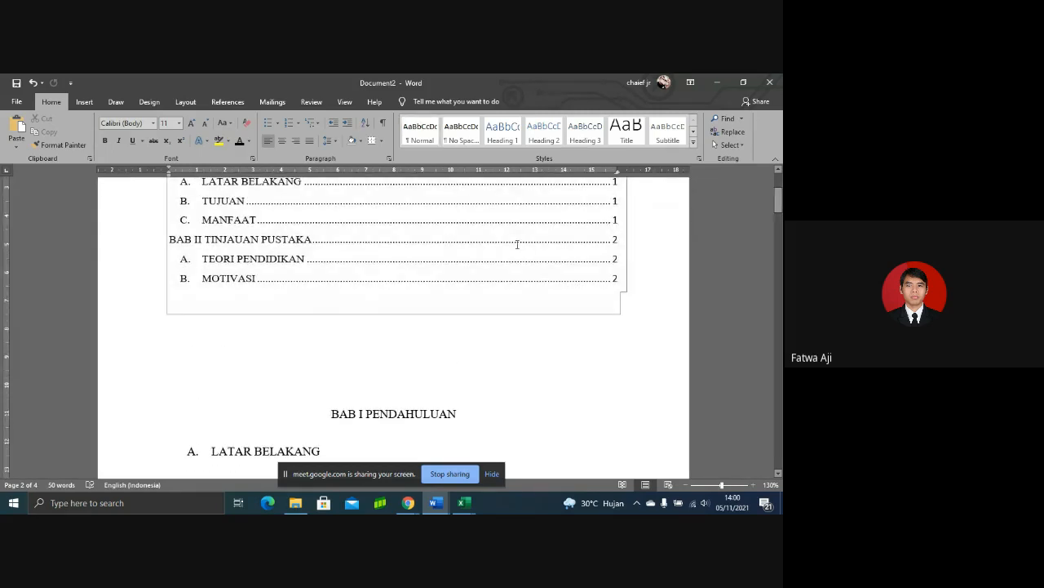
pyautogui.rightClick(462, 226)
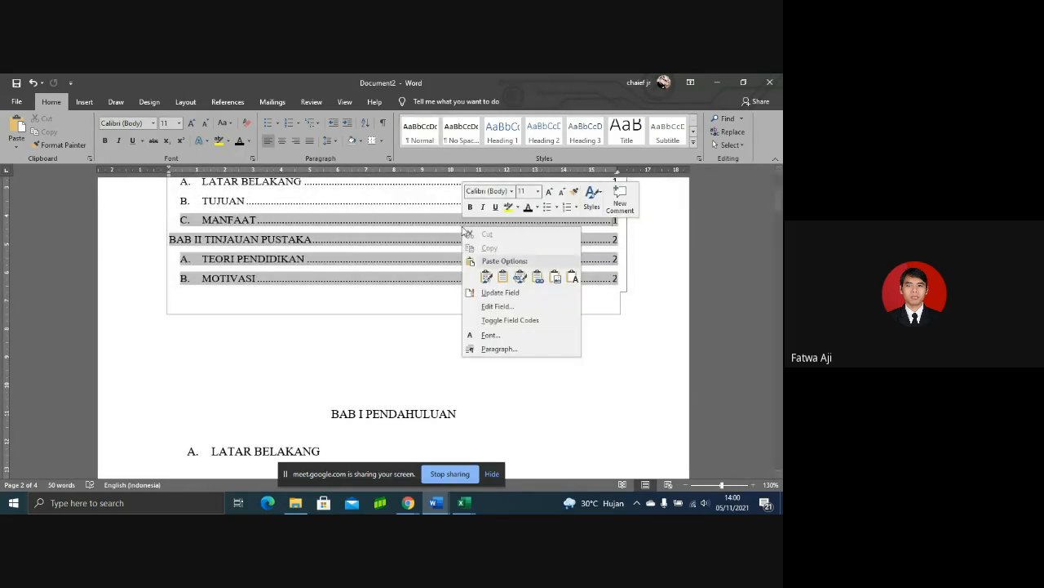
pyautogui.click(501, 294)
pyautogui.click(390, 290)
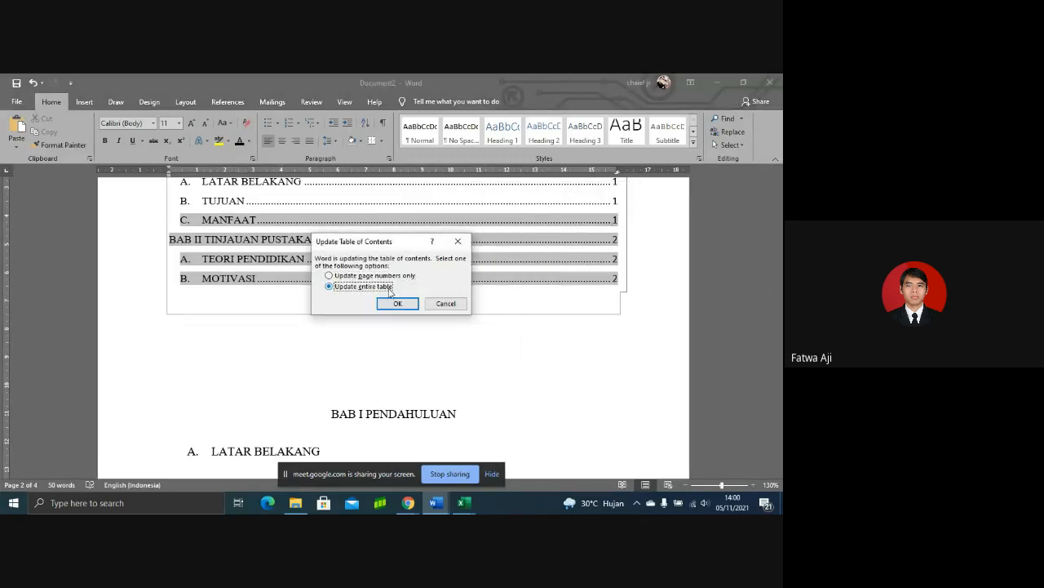
pyautogui.click(397, 303)
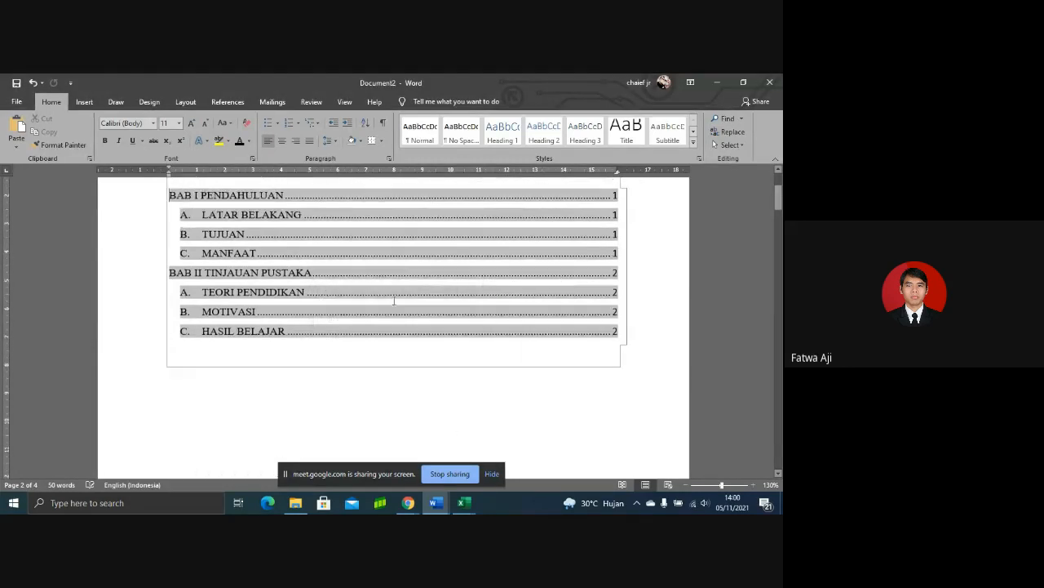
pyautogui.click(261, 334)
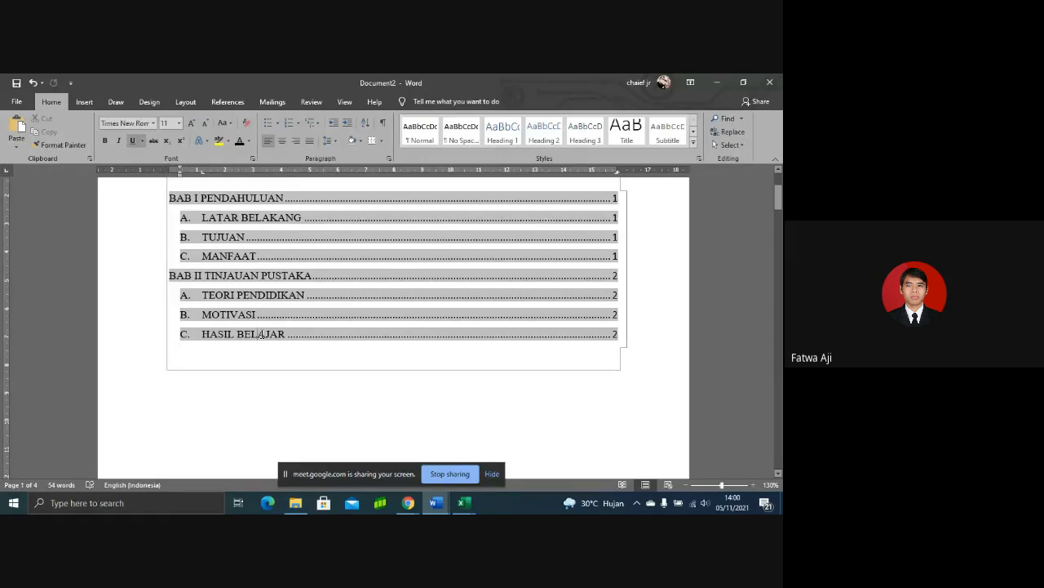
# Step: Insert a long run of blank lines below "LATAR BELAKANG" in BAB I to push the following subheadings onto later pages
pyautogui.moveTo(779, 198); pyautogui.dragTo(779, 220)
pyautogui.click(314, 245)
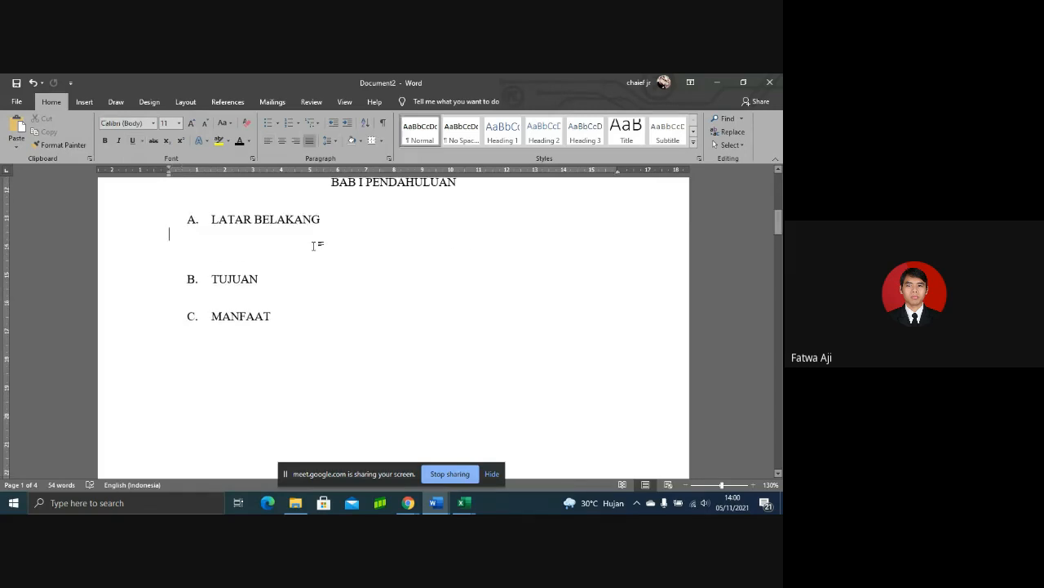
pyautogui.press('Return')
pyautogui.press('Return')
pyautogui.press('Return')
pyautogui.press('Return')
pyautogui.press('Return')
pyautogui.press('Return')
pyautogui.press('Return')
pyautogui.press('Return')
pyautogui.press('Return')
pyautogui.press('Return')
pyautogui.press('Return')
pyautogui.press('Return')
pyautogui.press('Return')
pyautogui.press('Return')
pyautogui.press('Return')
pyautogui.press('Return')
pyautogui.press('Return')
pyautogui.press('Return')
pyautogui.press('Return')
pyautogui.press('Return')
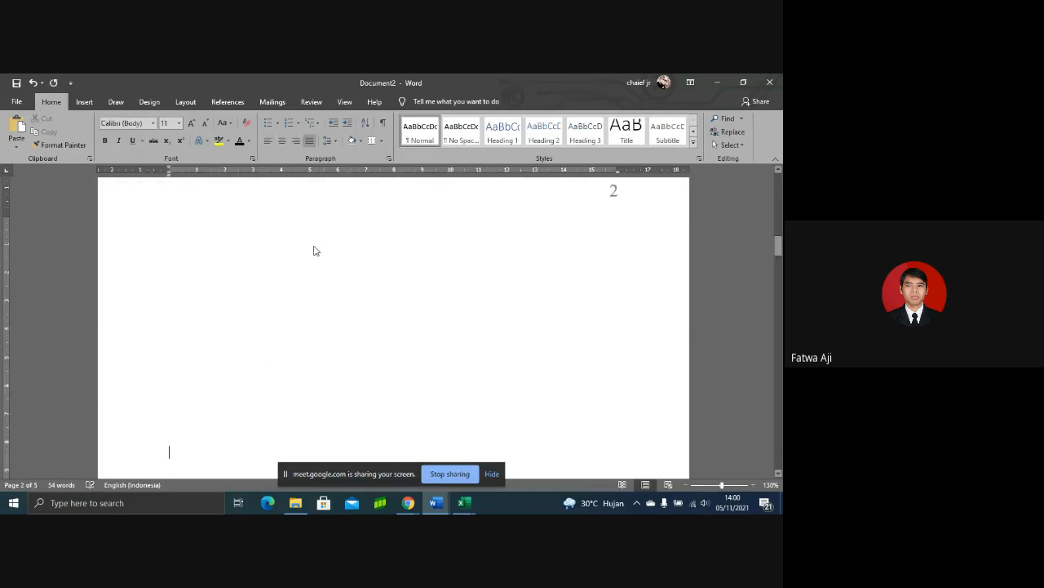
pyautogui.moveTo(778, 246); pyautogui.dragTo(779, 262)
pyautogui.press('Return')
pyautogui.press('Return')
pyautogui.press('Return')
pyautogui.press('Return')
pyautogui.press('Return')
pyautogui.press('Return')
pyautogui.press('Return')
pyautogui.press('Return')
pyautogui.press('Return')
pyautogui.press('Return')
# Step: Update the entire table of contents under DAFTAR ISI to refresh the page numbers of the shifted subheadings
pyautogui.moveTo(778, 280); pyautogui.dragTo(775, 163)
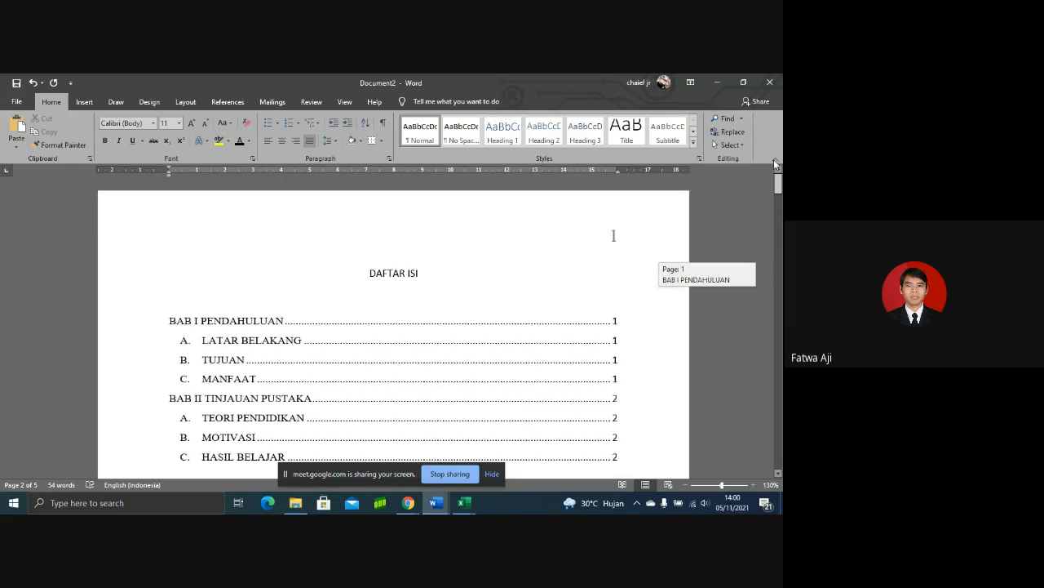
pyautogui.click(546, 338)
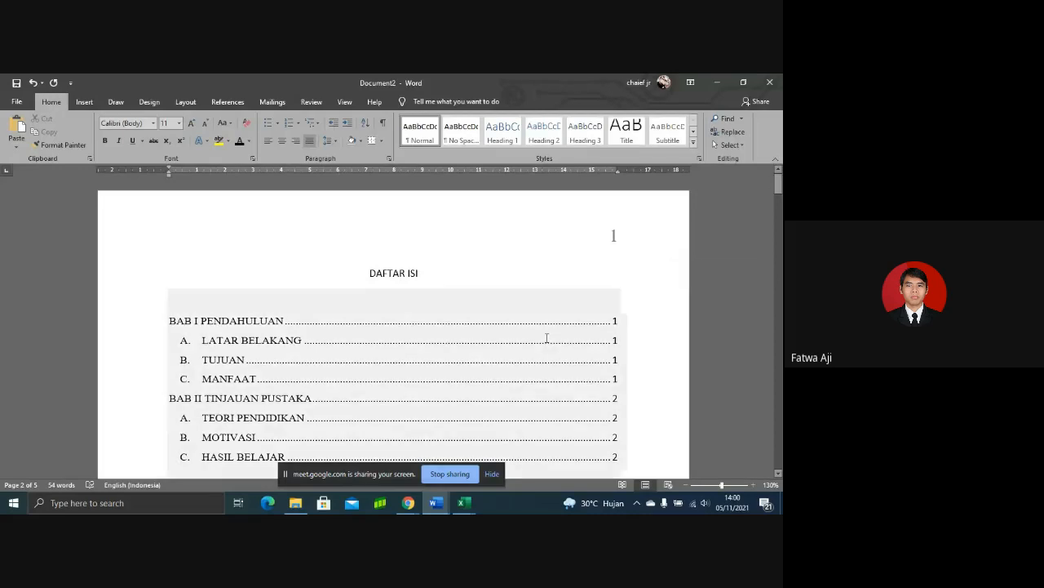
pyautogui.rightClick(518, 362)
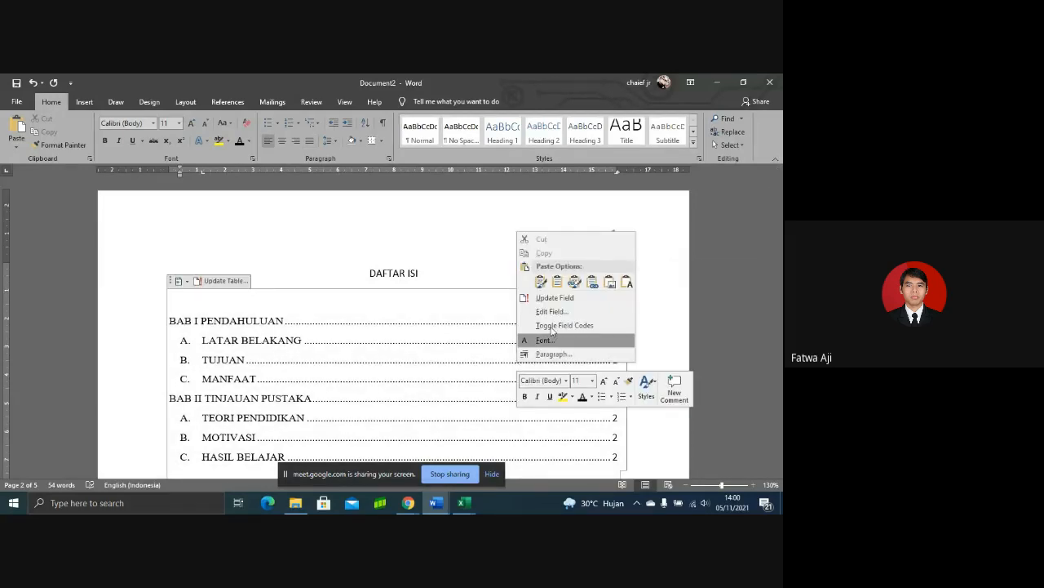
pyautogui.click(558, 299)
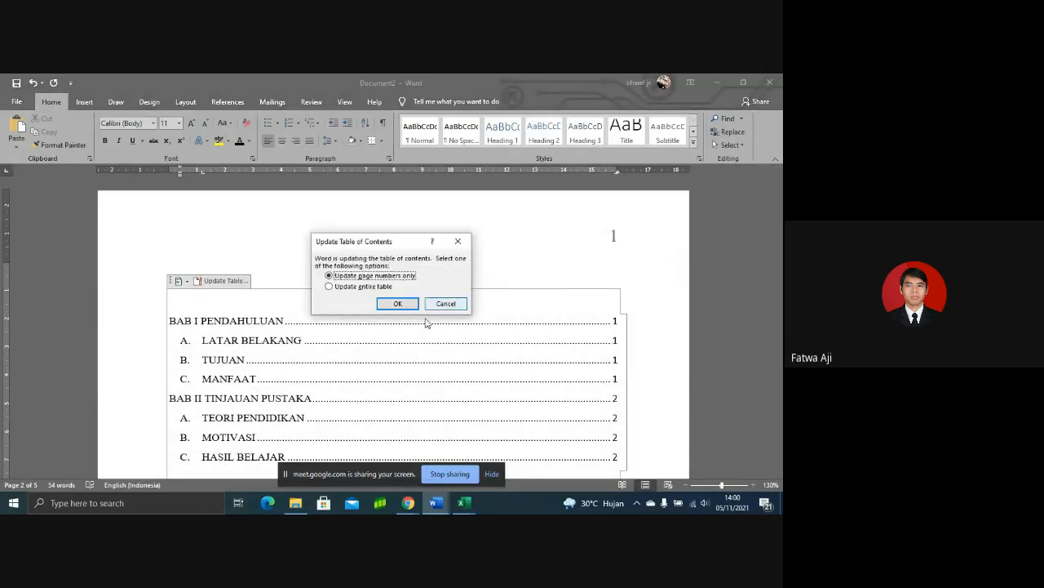
pyautogui.click(383, 286)
pyautogui.click(398, 305)
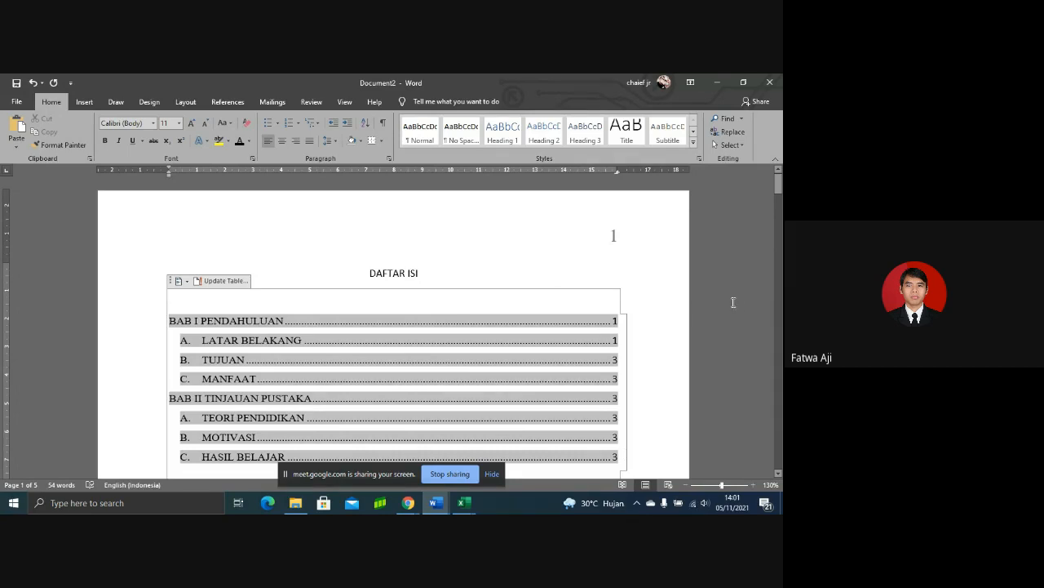
pyautogui.moveTo(778, 184); pyautogui.dragTo(778, 179)
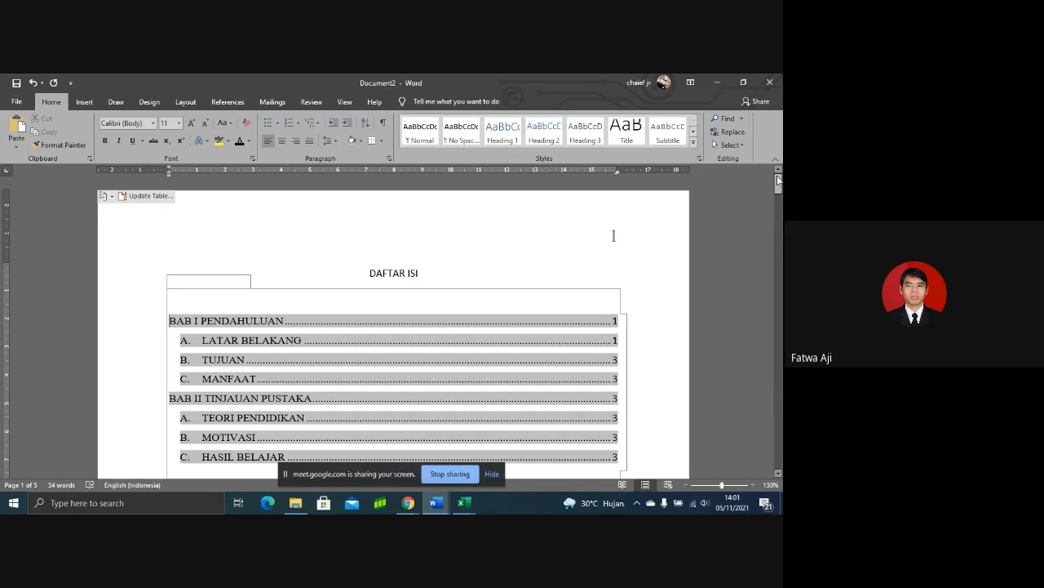
pyautogui.click(630, 348)
pyautogui.hotkey('ctrl', 'u')
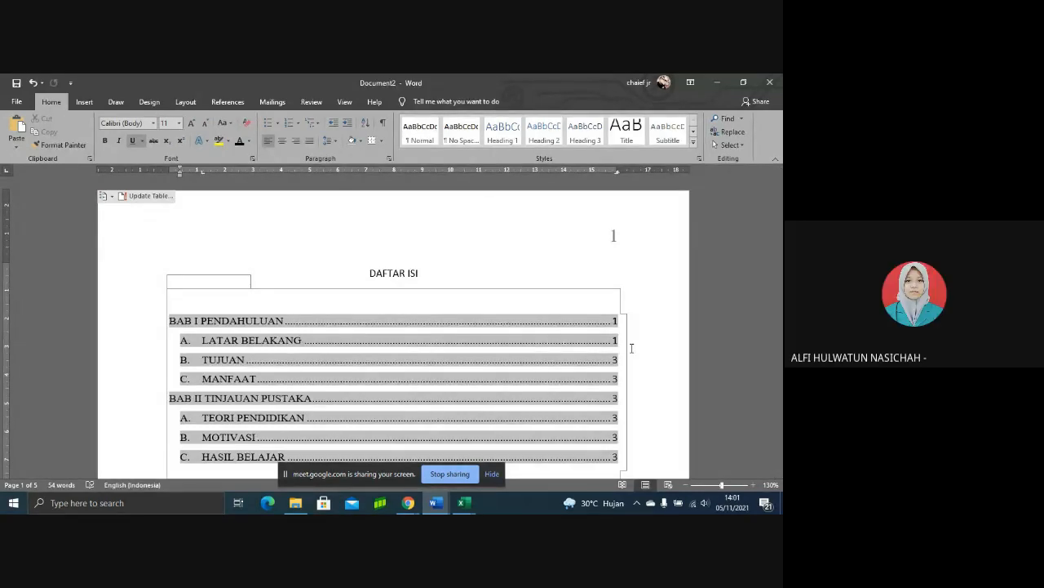
pyautogui.click(542, 308)
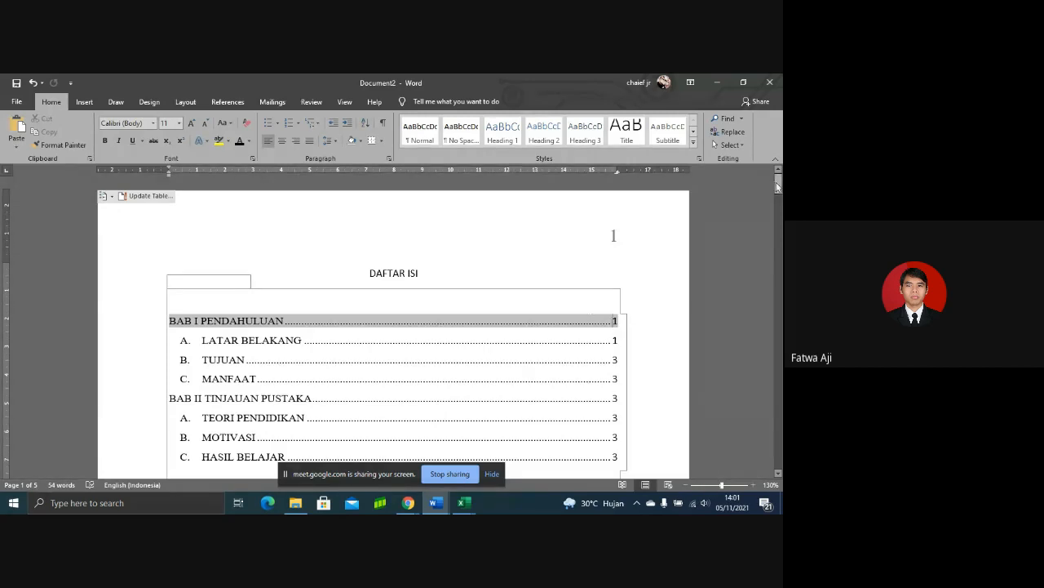
# Step: Close the table of contents document without saving its changes
pyautogui.moveTo(777, 186); pyautogui.dragTo(779, 193)
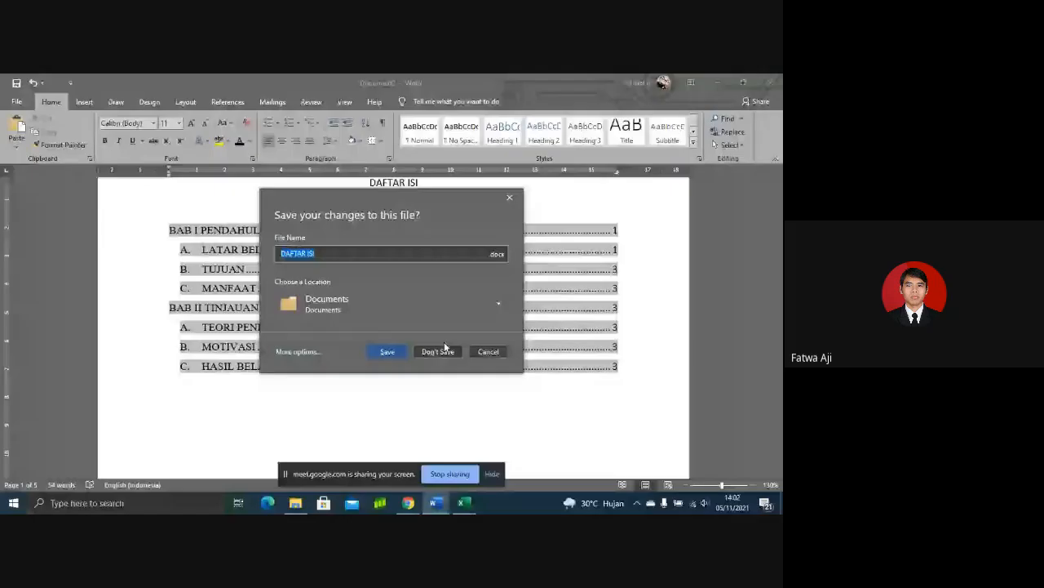
pyautogui.click(442, 349)
# Step: Turn off the camera in the Google Meet call and switch to the Book1 workbook in Excel, dismissing the presentation notification
pyautogui.moveTo(465, 511)
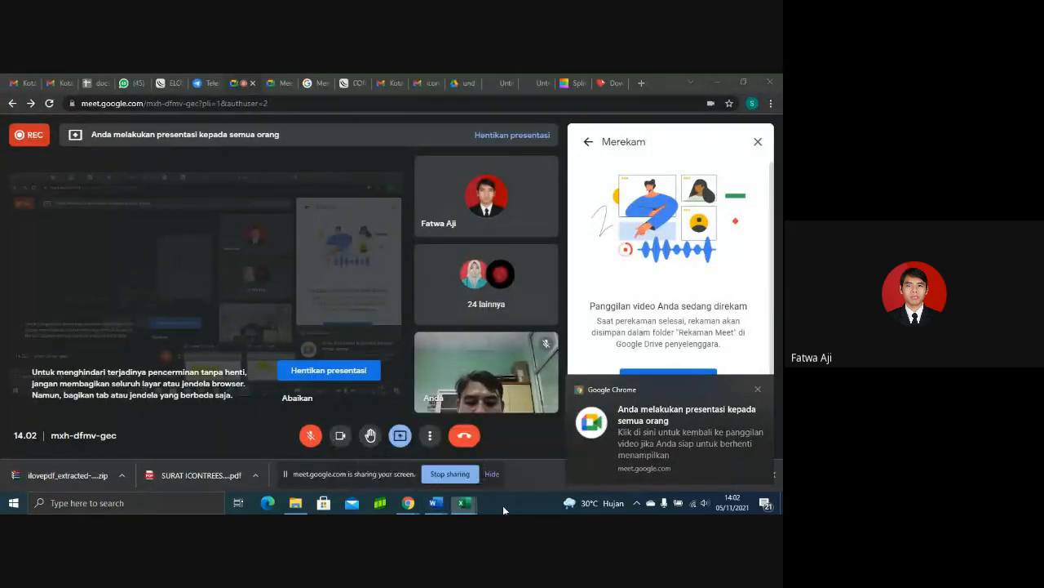
pyautogui.click(346, 442)
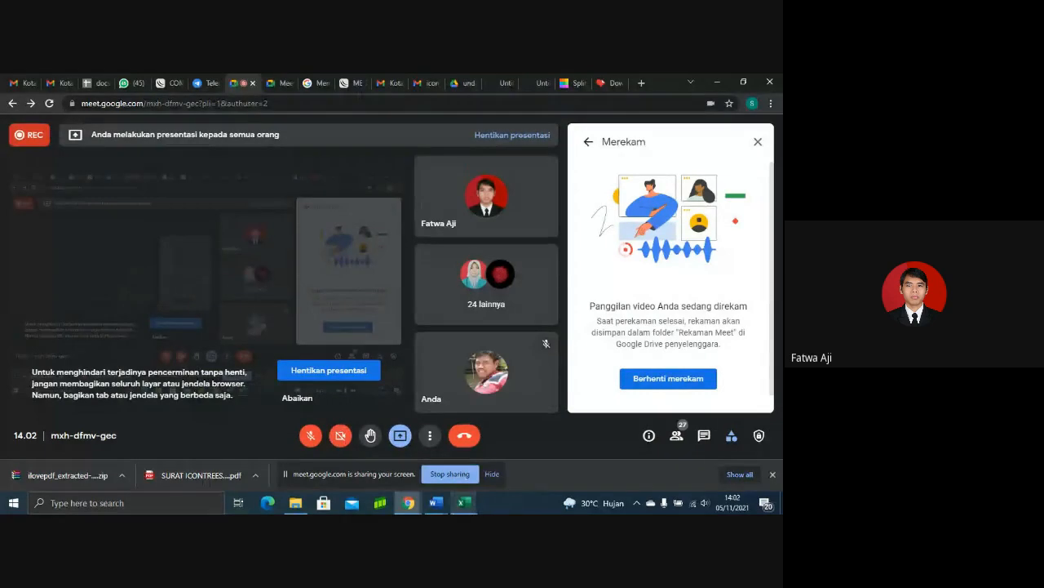
pyautogui.click(515, 457)
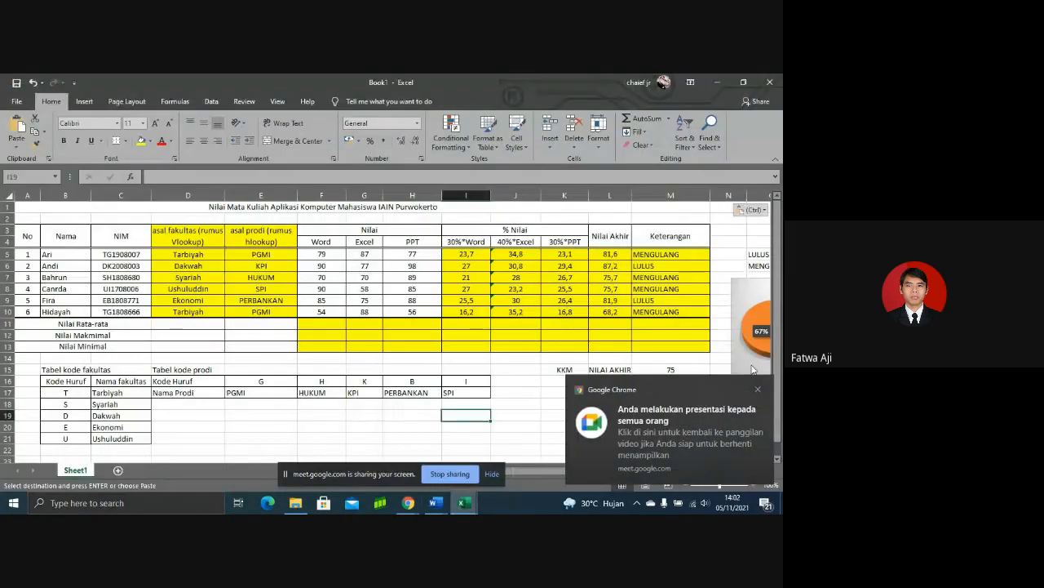
pyautogui.click(759, 389)
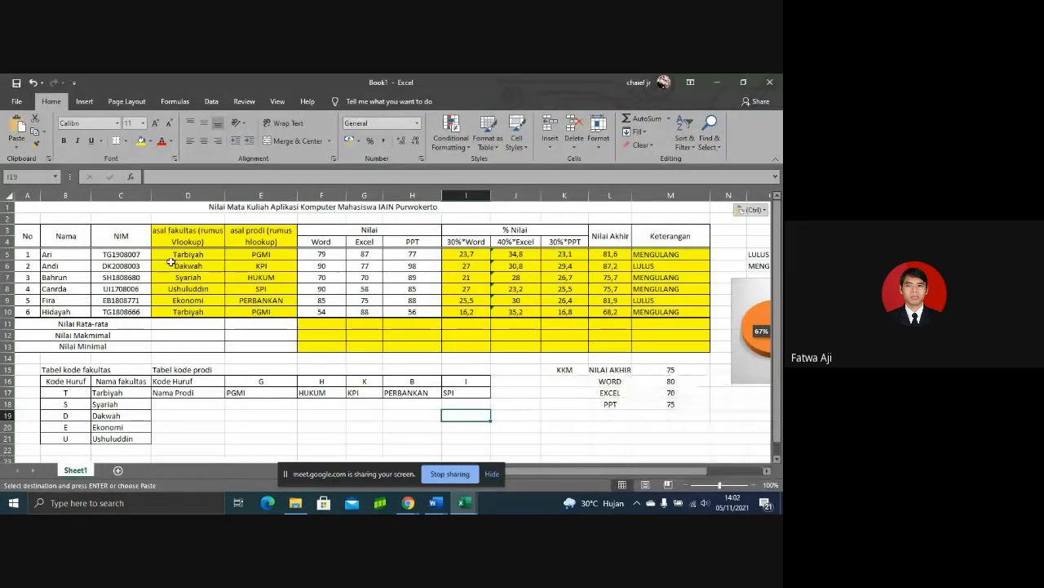
# Step: Clear the contents of the faculty and study program cells D5:E10 and the result cells I5:M10 in the grade table
pyautogui.moveTo(173, 253); pyautogui.dragTo(275, 309)
pyautogui.press('Delete')
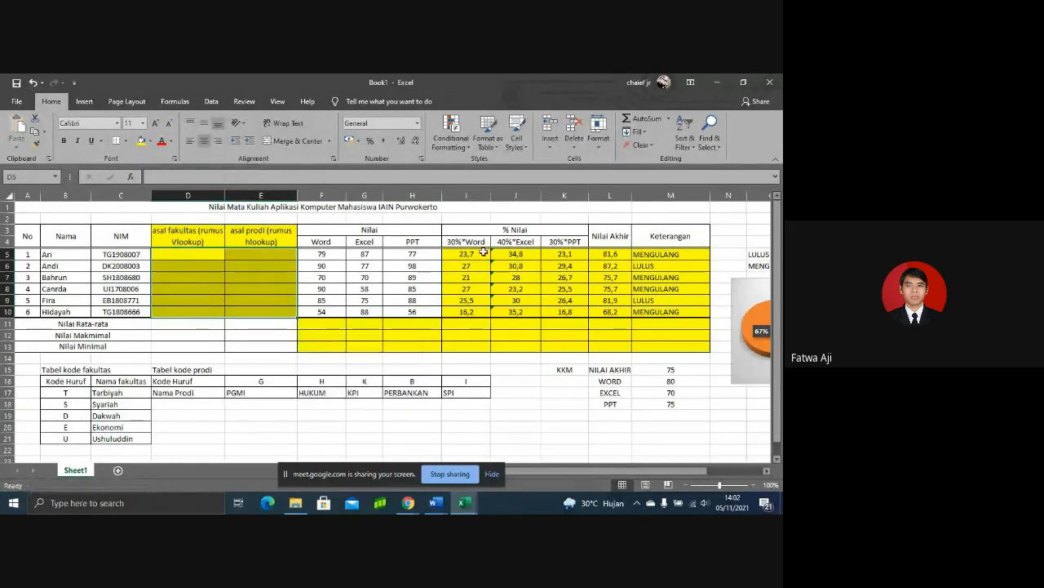
pyautogui.moveTo(476, 254); pyautogui.dragTo(642, 307)
pyautogui.press('Delete')
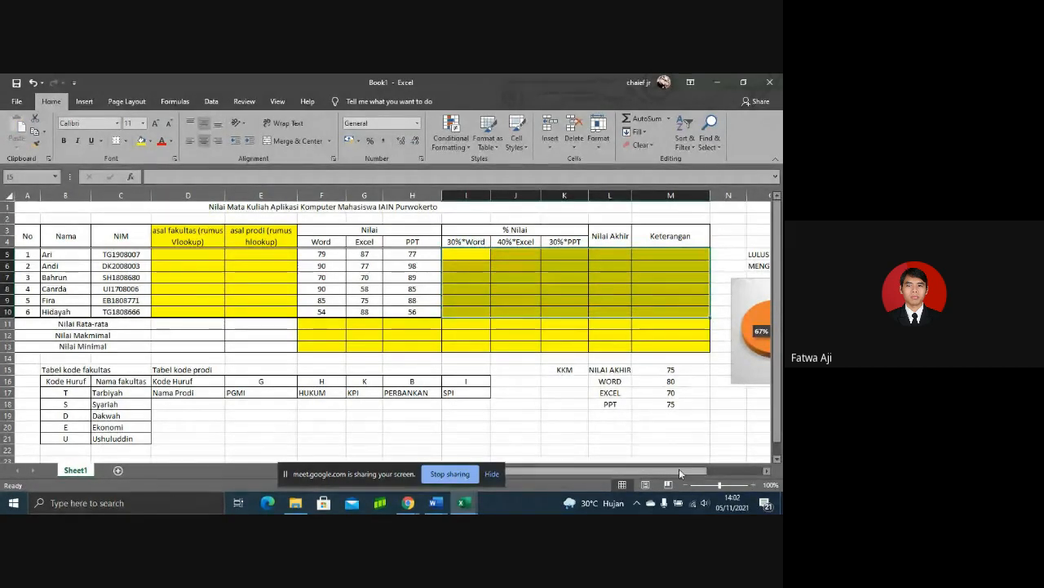
# Step: Delete the LULUS and MENGULANG pie chart beside the grade table
pyautogui.hscroll(2, 718, 456)
pyautogui.hscroll(1, 718, 455)
pyautogui.click(688, 281)
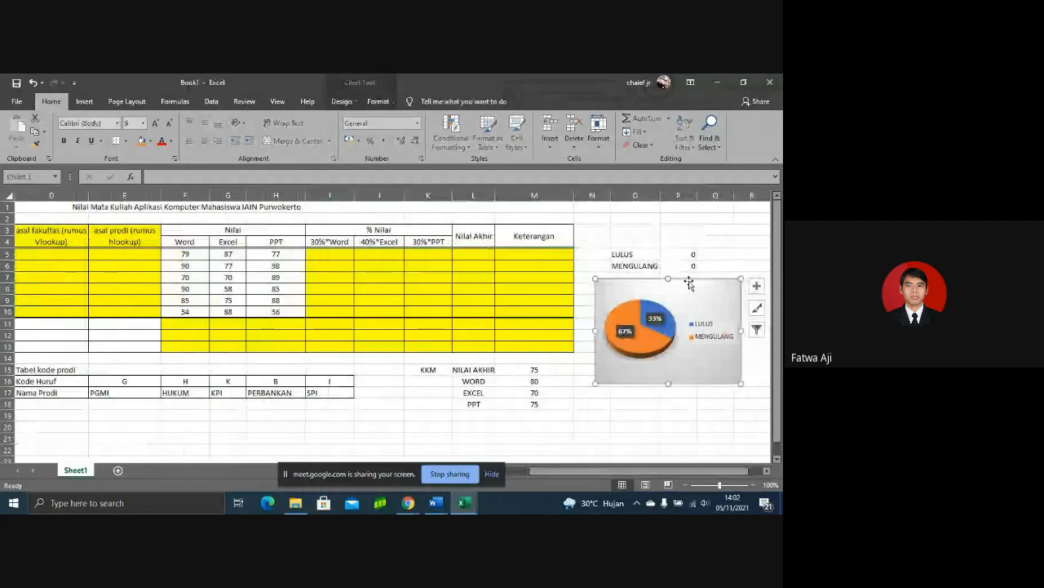
pyautogui.press('Delete')
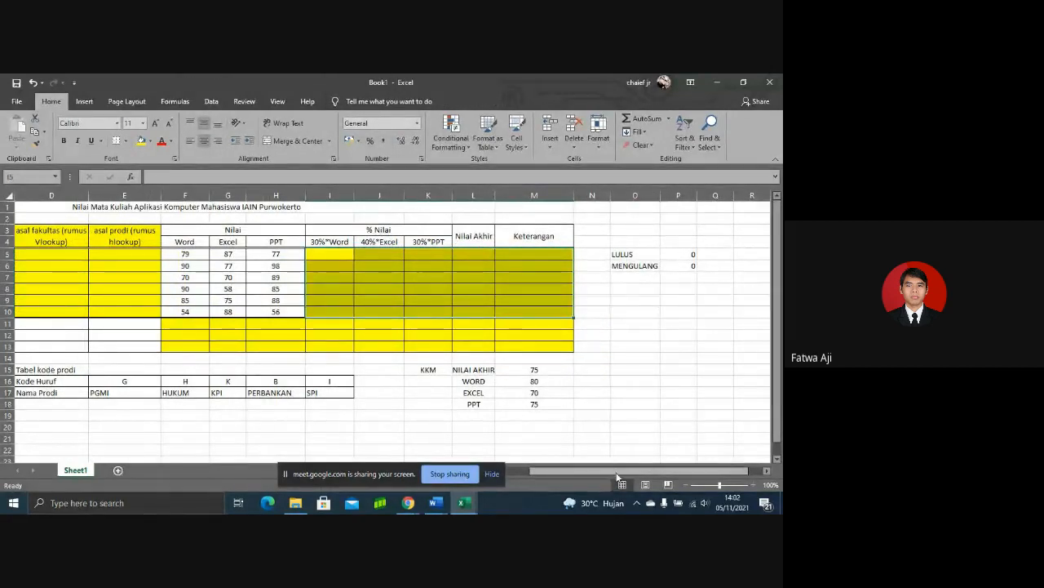
pyautogui.moveTo(620, 471); pyautogui.dragTo(564, 471)
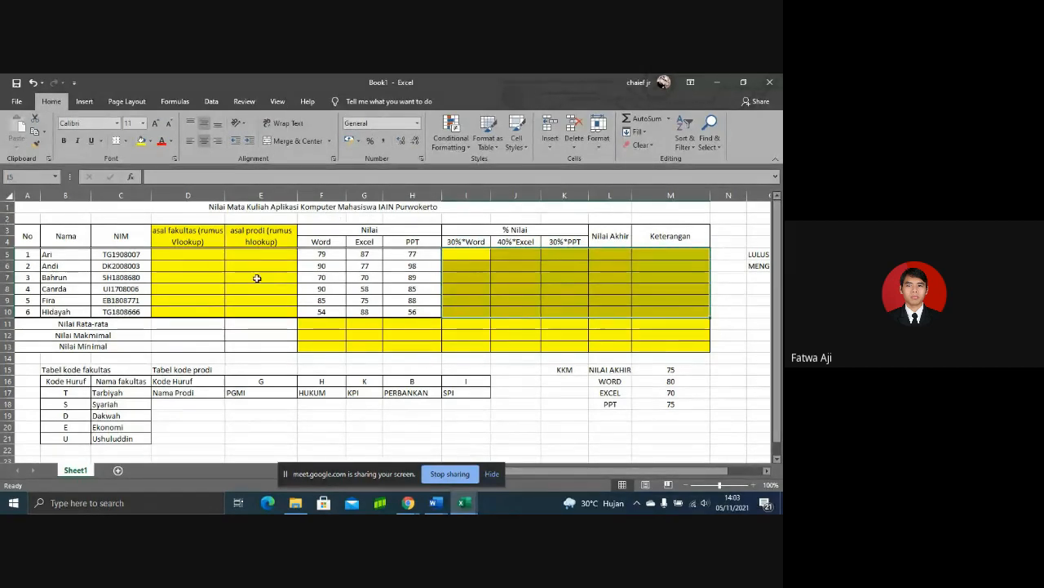
# Step: Add a new blank worksheet and select columns A, B, C and D one after another
pyautogui.click(117, 470)
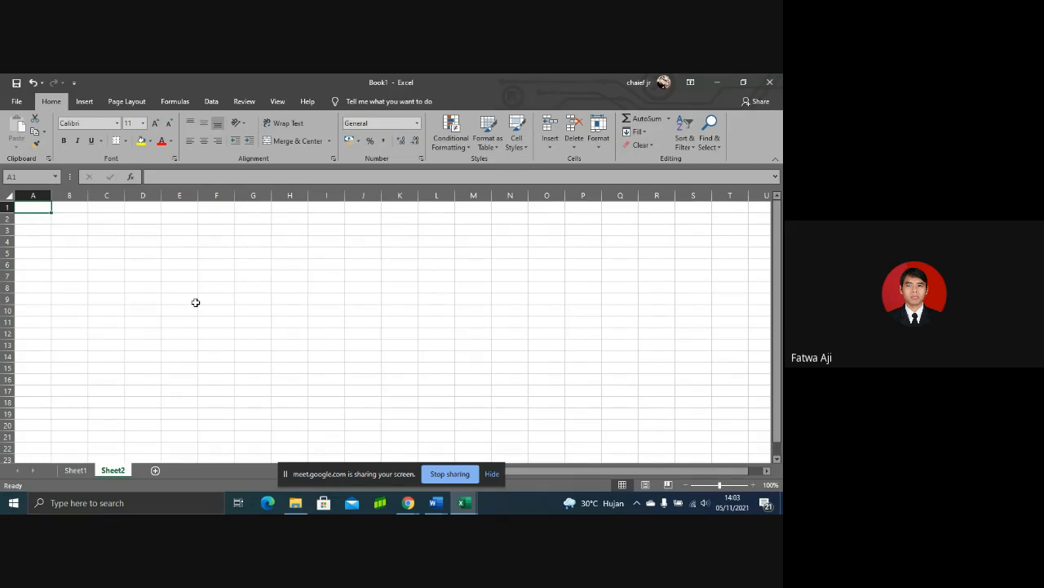
pyautogui.click(33, 195)
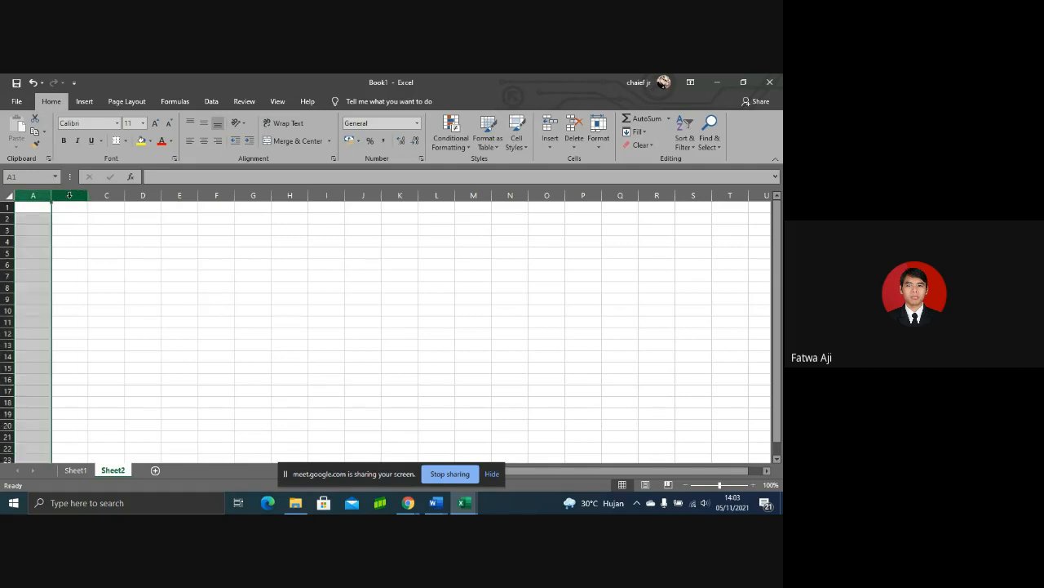
pyautogui.click(70, 196)
pyautogui.click(106, 195)
pyautogui.click(142, 195)
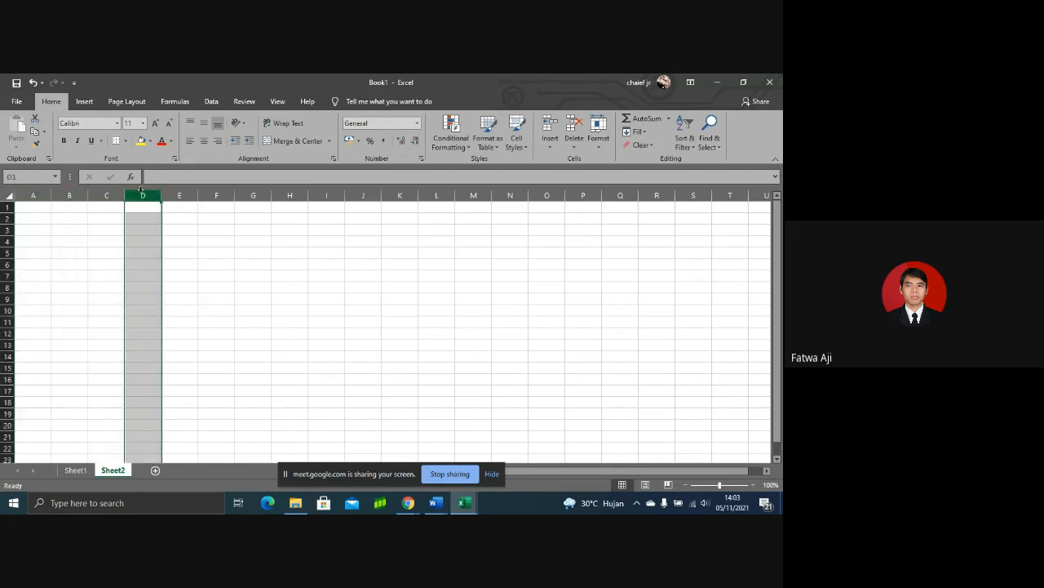
# Step: Select rows 1 and 4, column D and row 6 in turn, ending on their intersecting cell D6
pyautogui.click(6, 208)
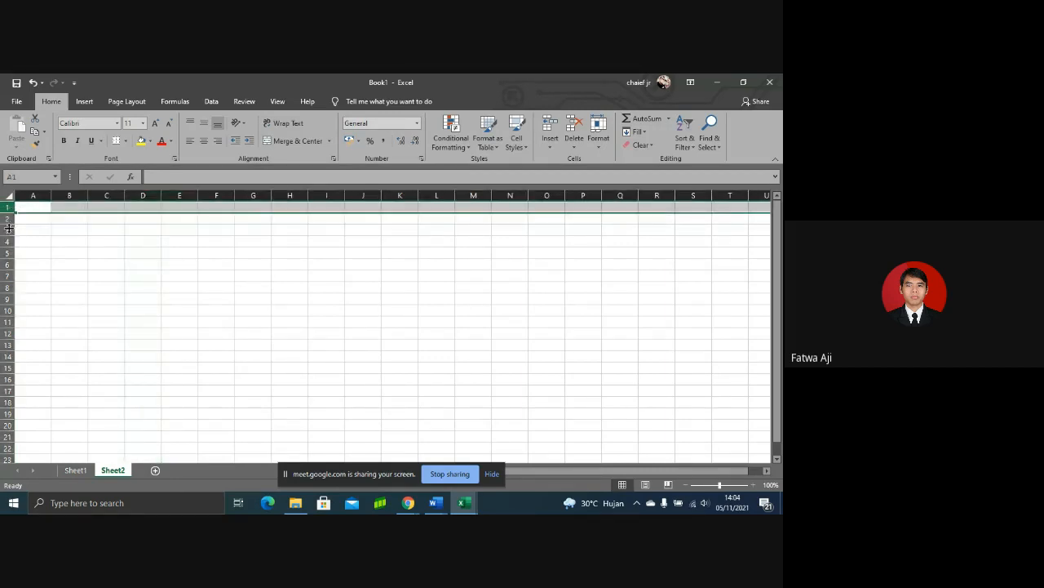
pyautogui.click(7, 242)
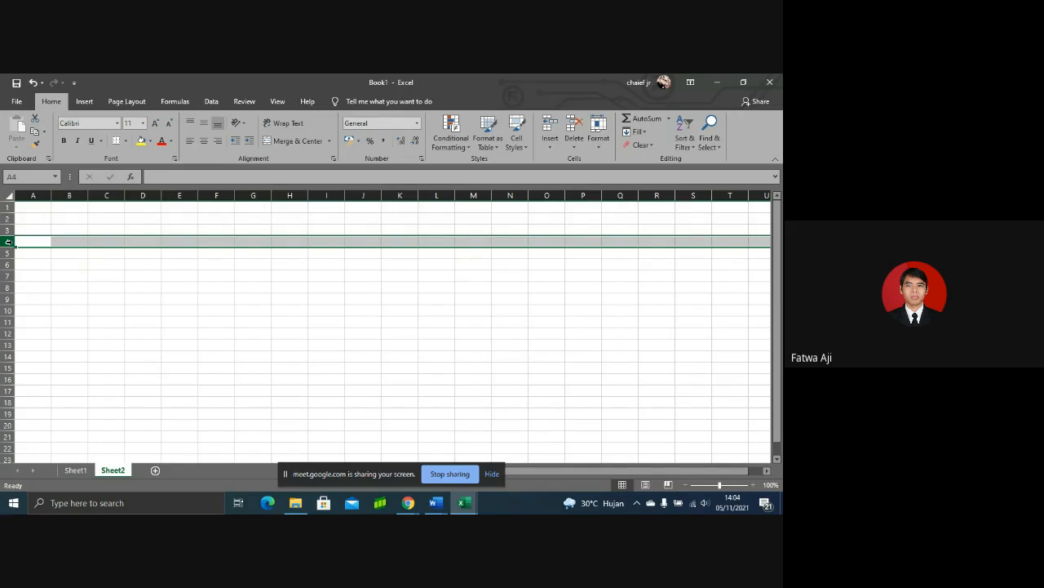
pyautogui.click(145, 196)
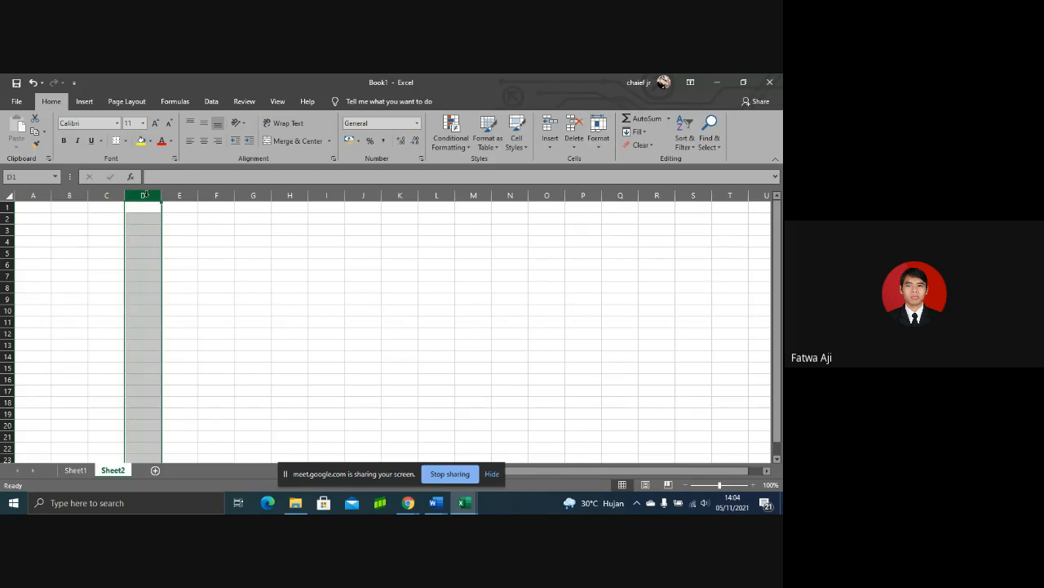
pyautogui.click(6, 265)
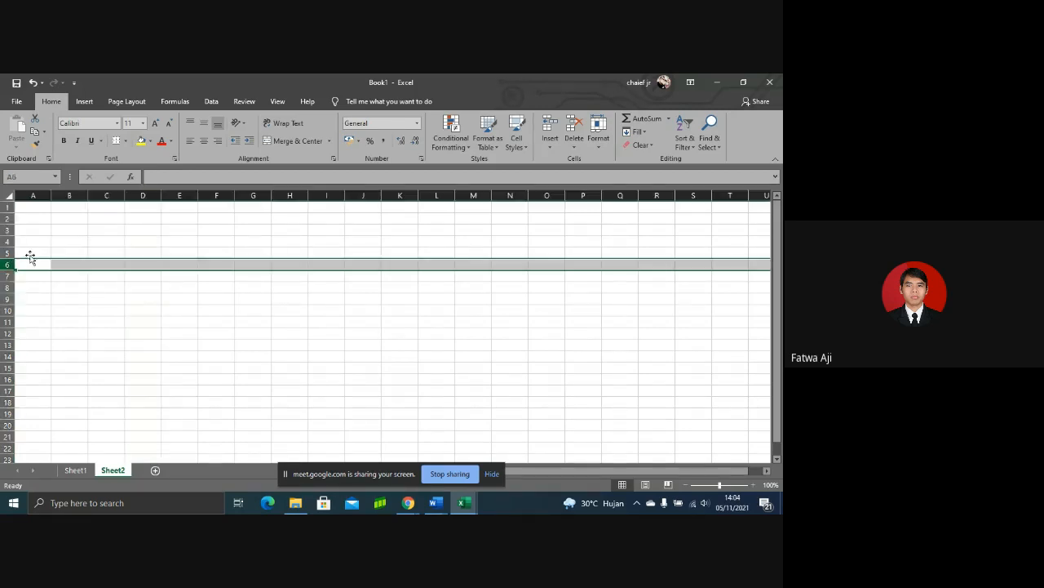
pyautogui.click(141, 264)
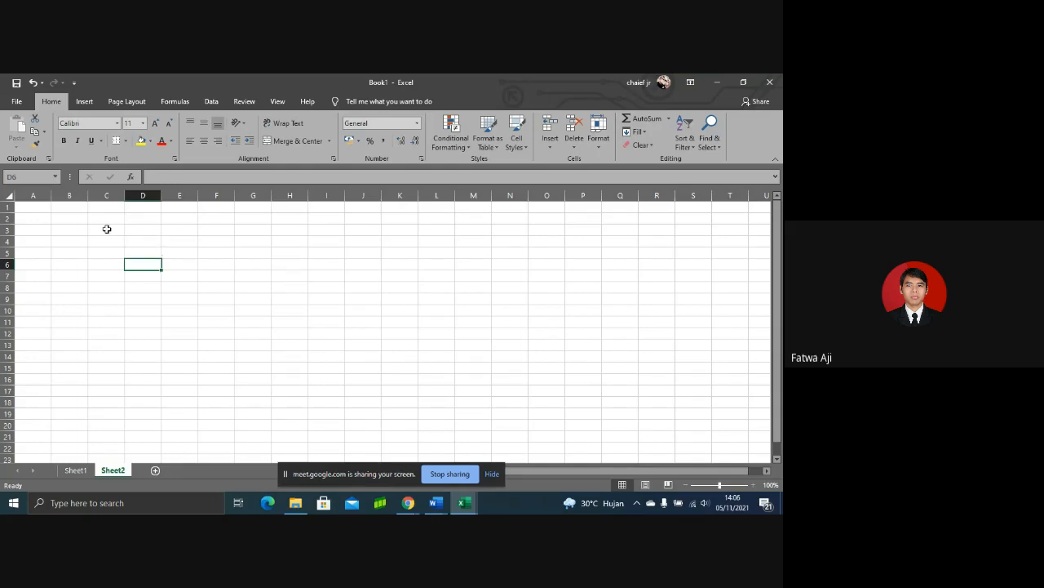
# Step: Apply all borders to the range C3:F9 on the new sheet
pyautogui.moveTo(106, 229); pyautogui.dragTo(212, 302)
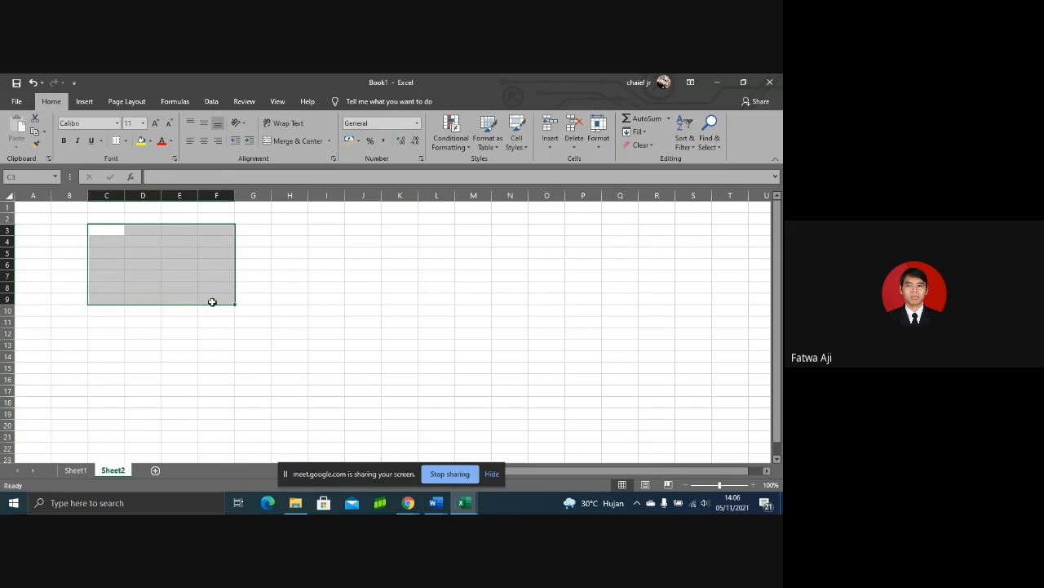
pyautogui.click(127, 141)
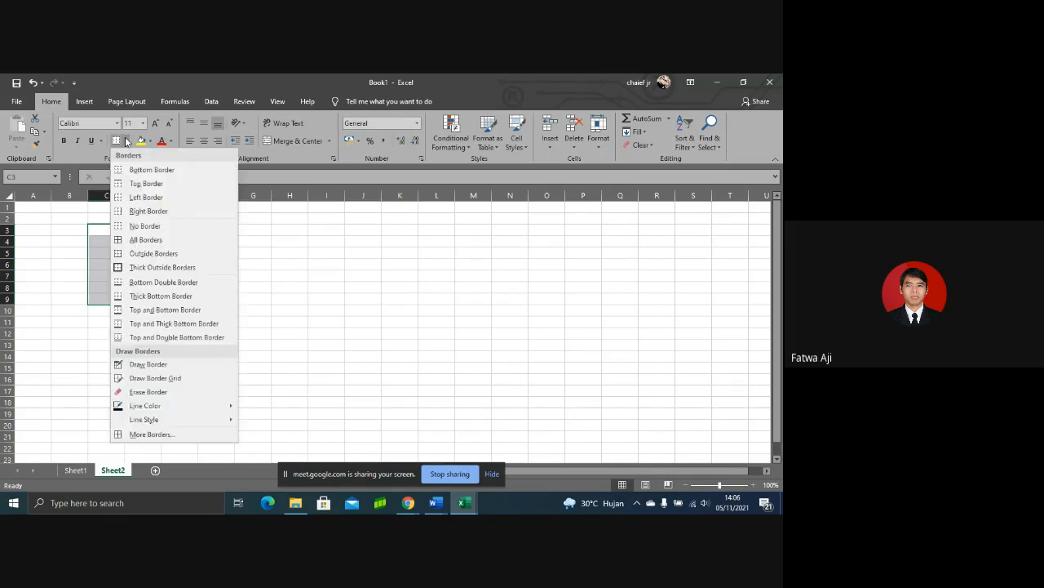
pyautogui.click(150, 239)
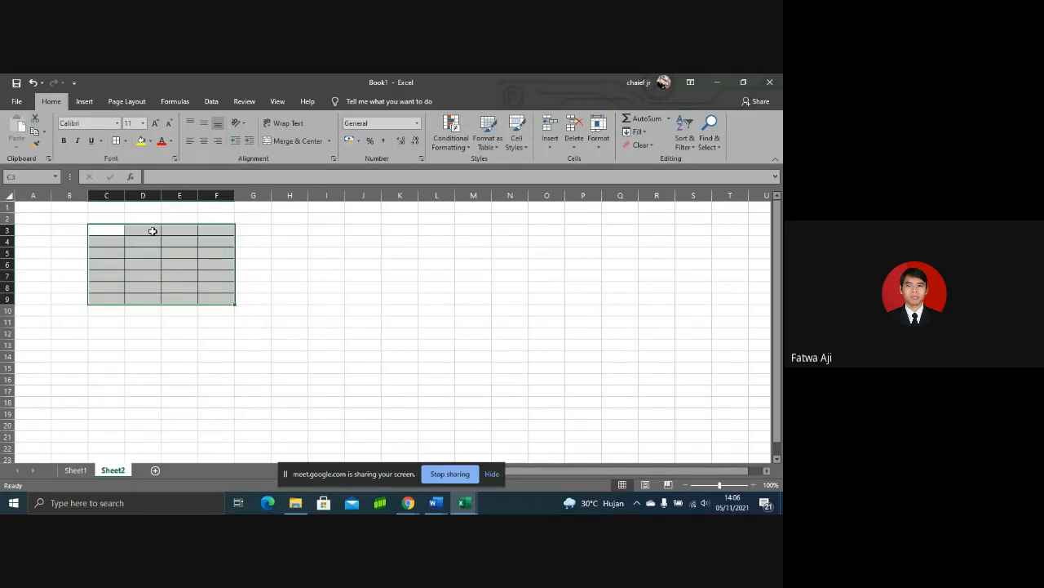
# Step: Narrow column C slightly and widen column D of the bordered table
pyautogui.click(139, 228)
pyautogui.moveTo(125, 196); pyautogui.dragTo(167, 201)
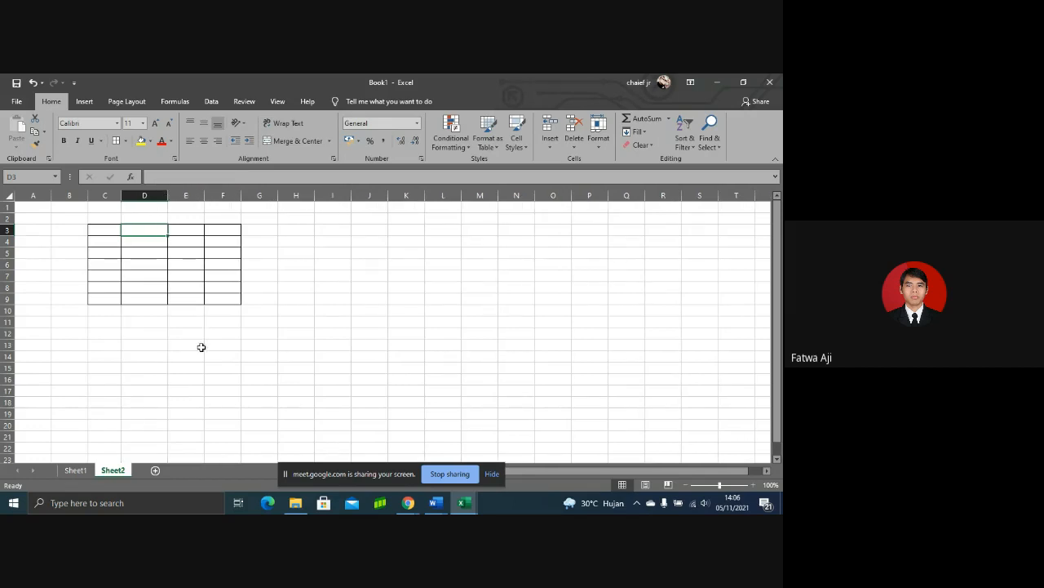
pyautogui.click(202, 347)
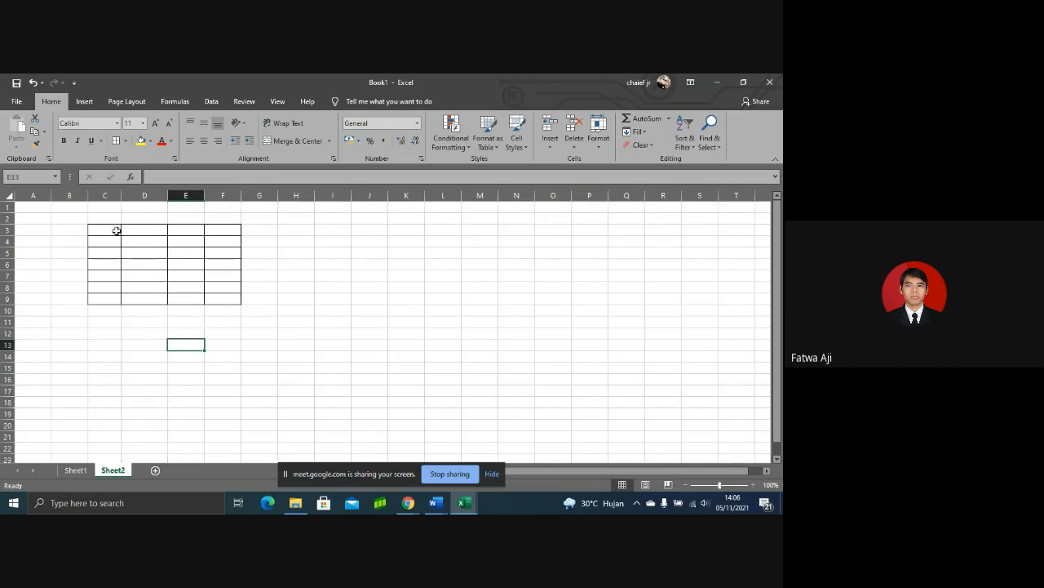
# Step: Merge and center cells C3:E3 in the first row of the bordered table
pyautogui.moveTo(117, 231); pyautogui.dragTo(172, 233)
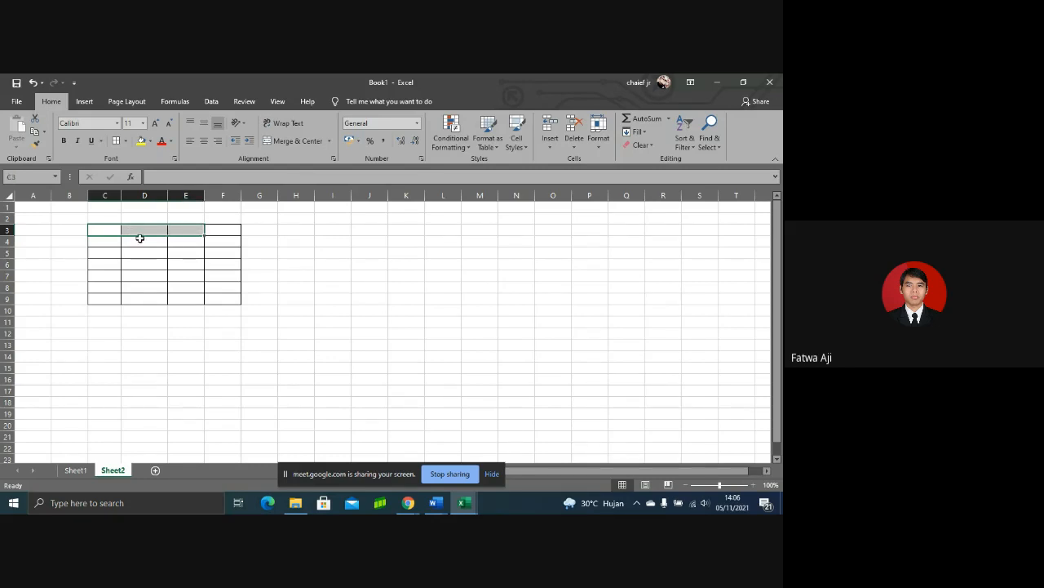
pyautogui.click(119, 230)
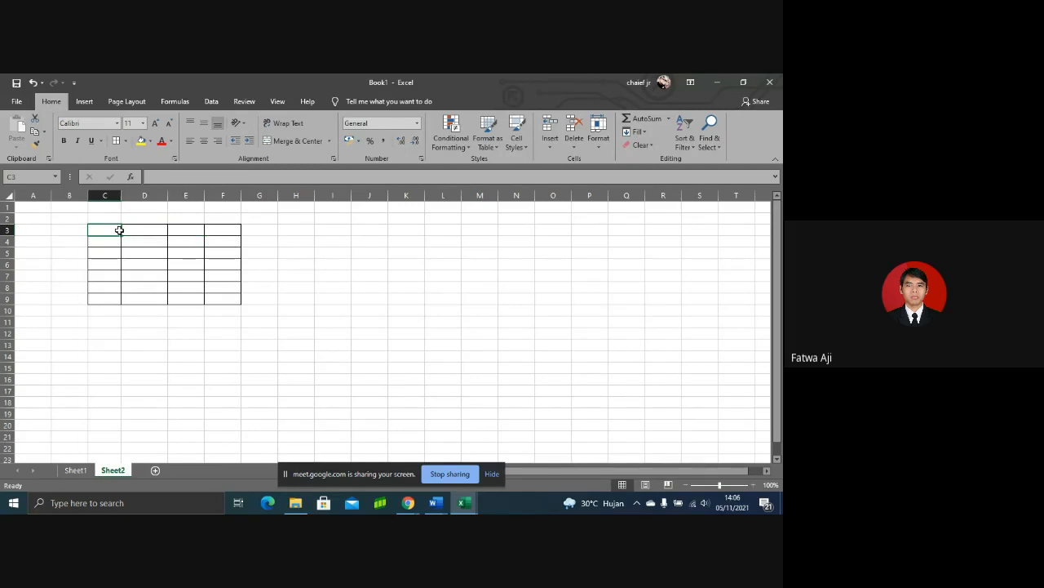
pyautogui.moveTo(119, 230); pyautogui.dragTo(187, 231)
pyautogui.click(291, 140)
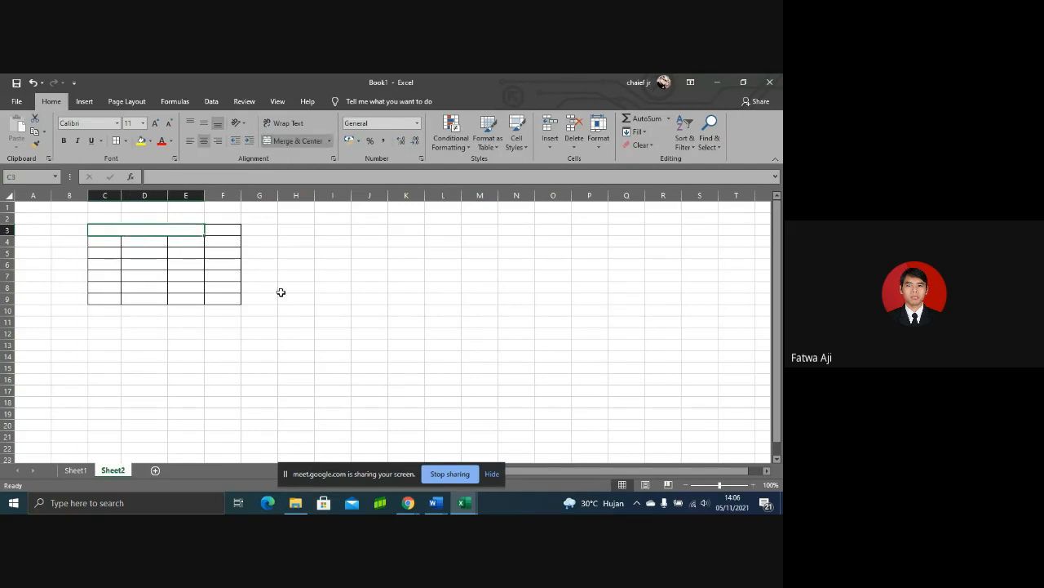
pyautogui.click(295, 310)
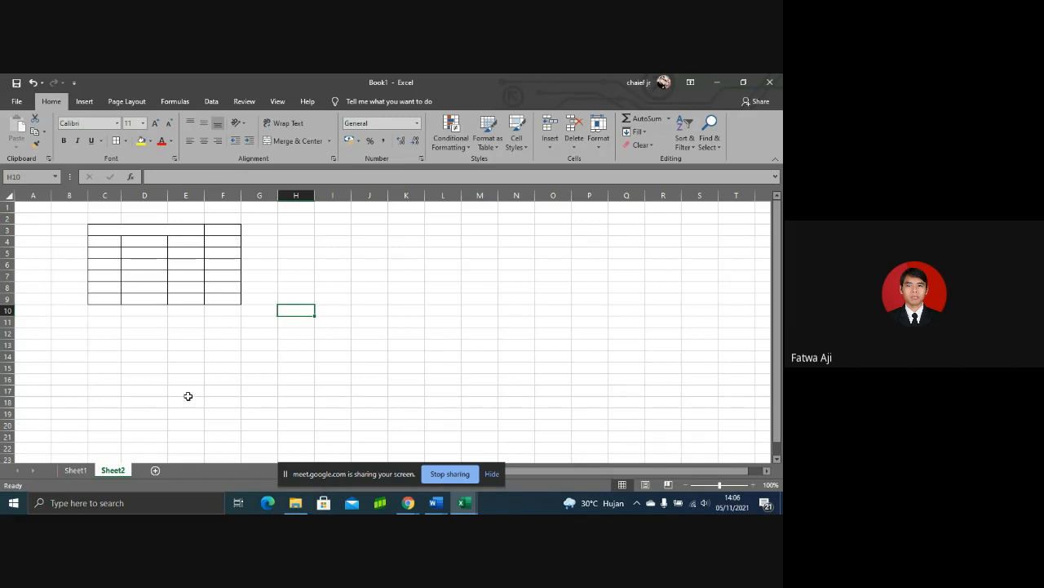
# Step: Return to Sheet1 and change the end of the title in A1 from the institution name to "UIN SAIZU"
pyautogui.click(73, 470)
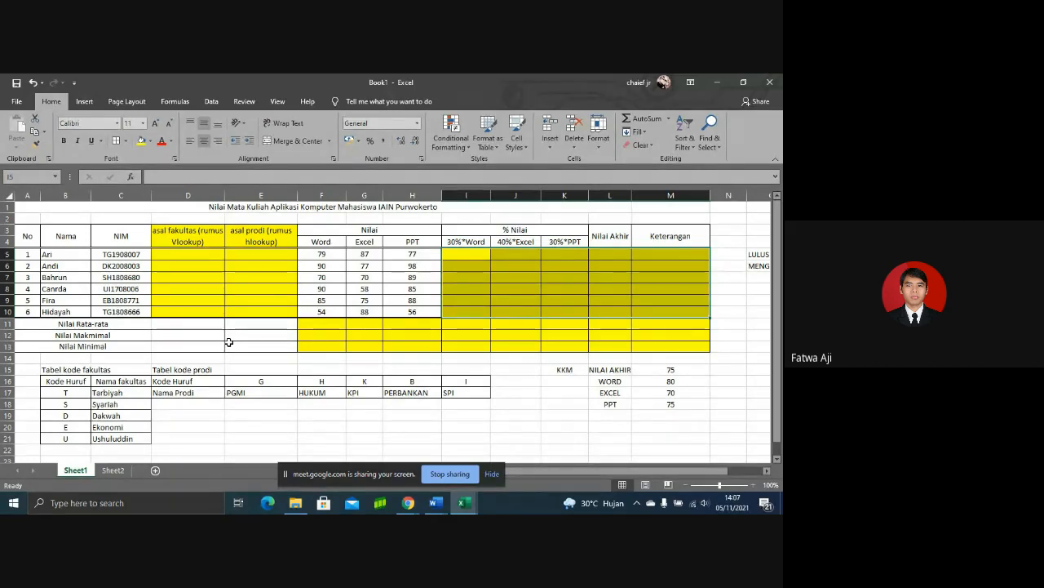
pyautogui.click(441, 210)
pyautogui.moveTo(379, 177); pyautogui.dragTo(321, 181)
pyautogui.write('UIN')
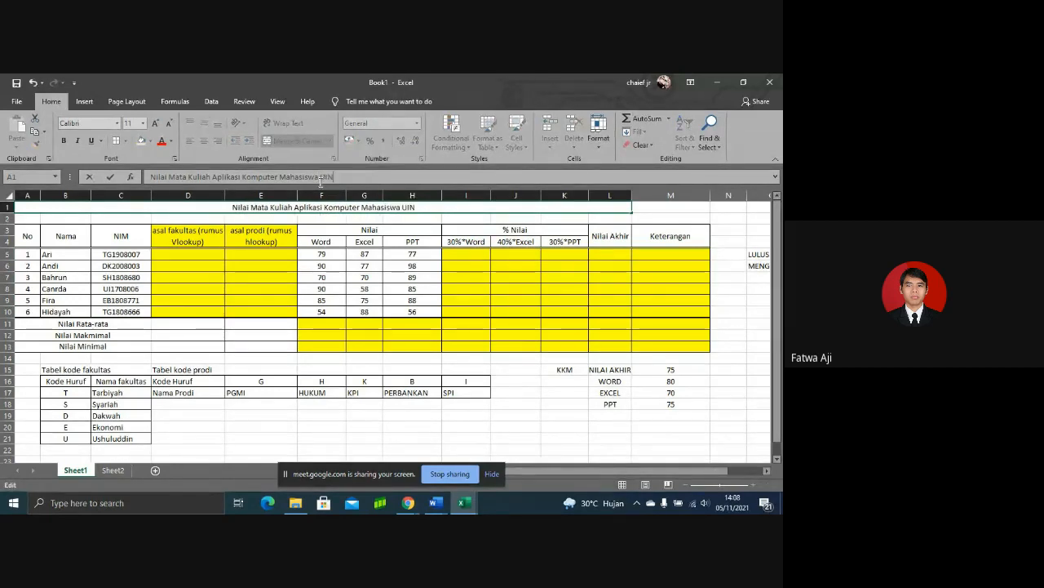
pyautogui.write(' SAIZU')
pyautogui.press('Return')
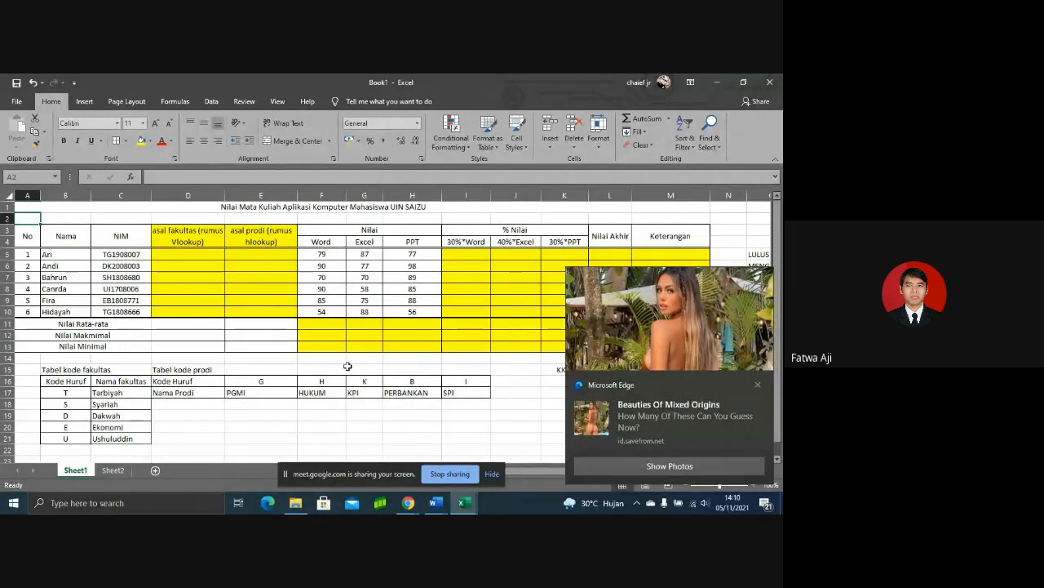
# Step: Dismiss the notification pop-up and insert three columns before the "asal fakultas" column
pyautogui.click(757, 384)
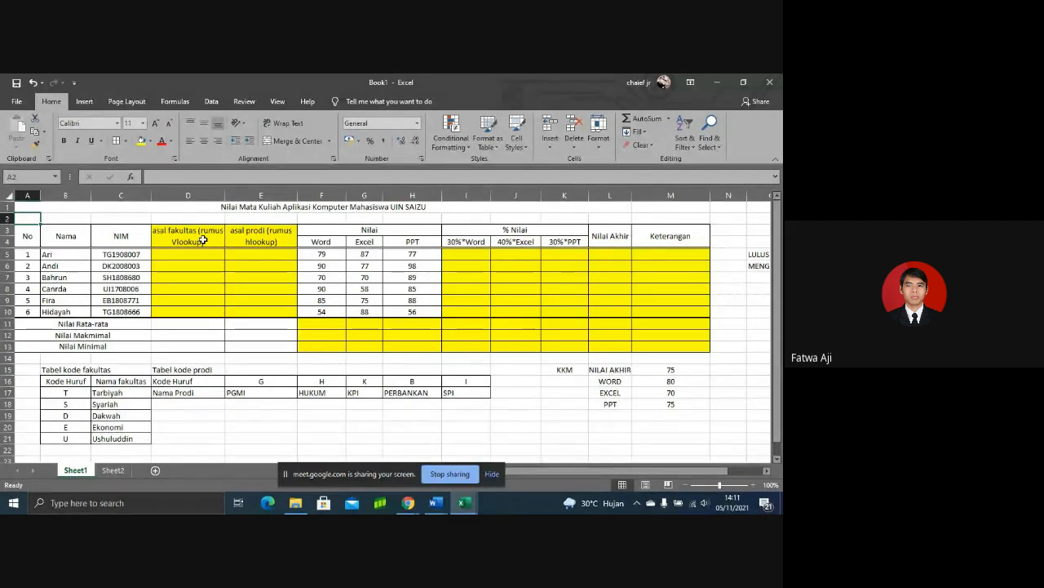
pyautogui.click(187, 195)
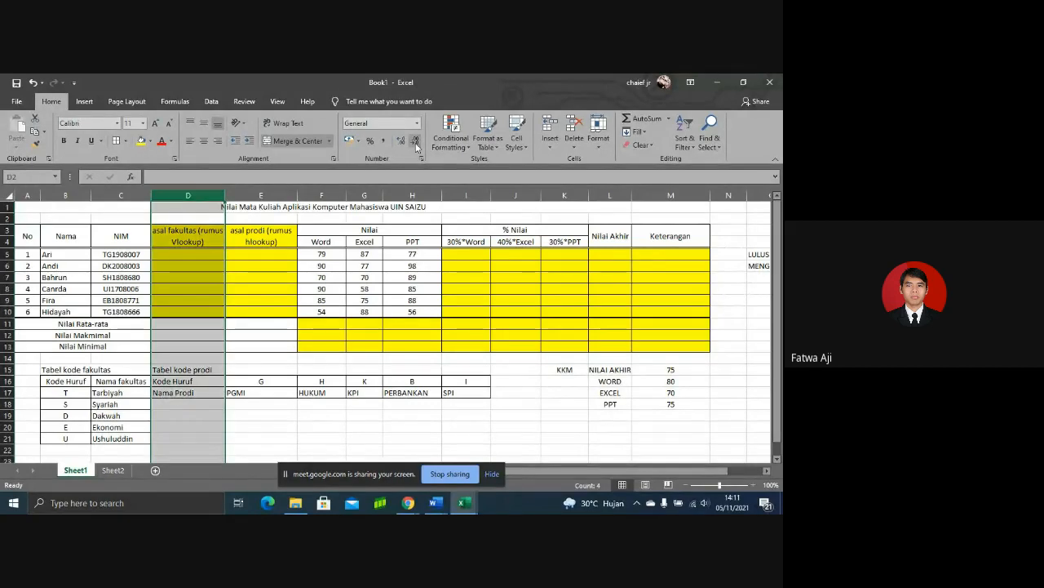
pyautogui.click(549, 125)
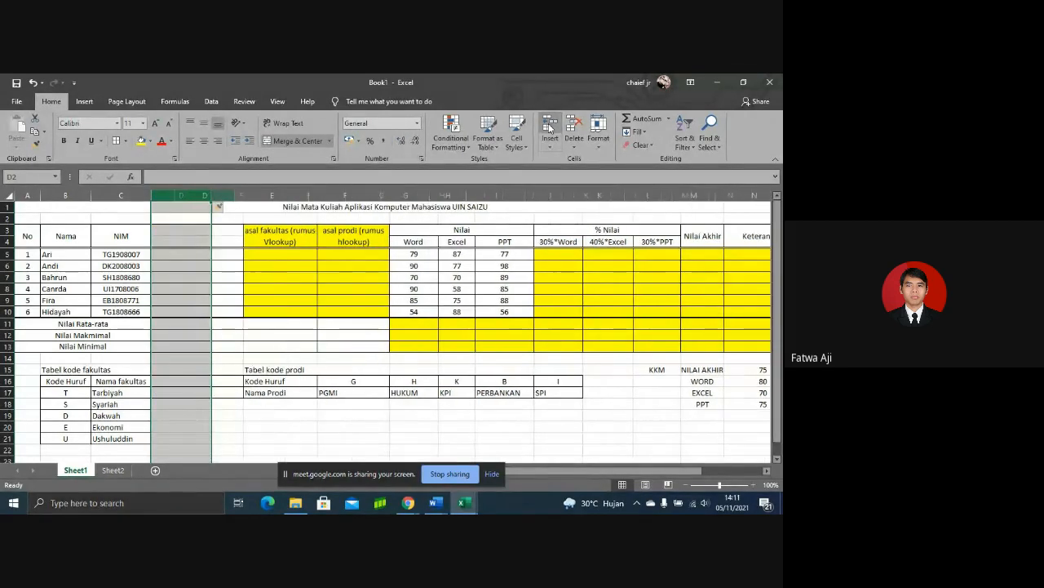
pyautogui.click(549, 125)
pyautogui.click(549, 125)
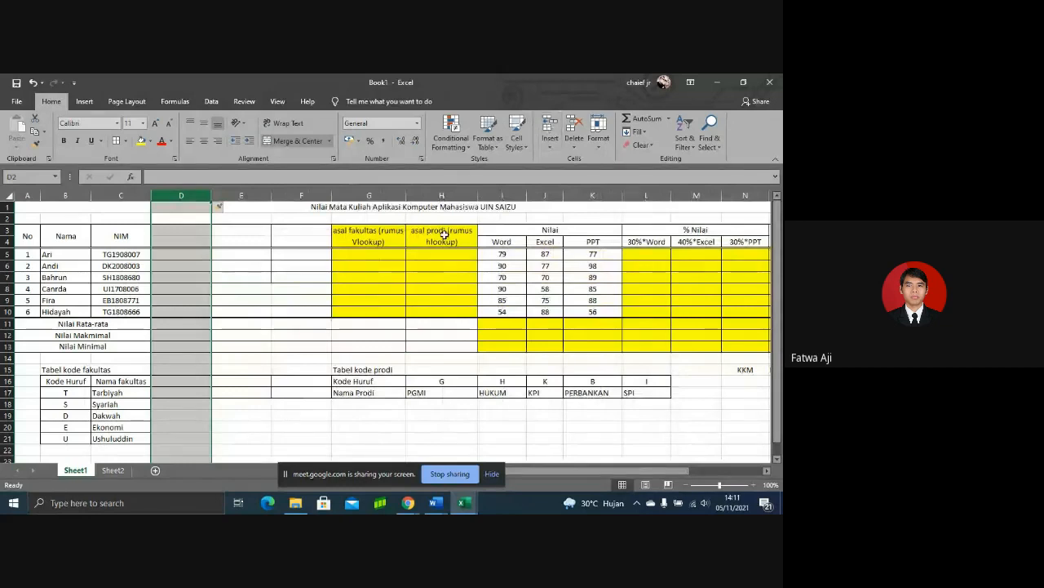
# Step: Merge and center the header cells D3:D4, E3:E4 and F3:F4 of the new columns separately
pyautogui.click(200, 232)
pyautogui.hotkey('shift', 'Down')
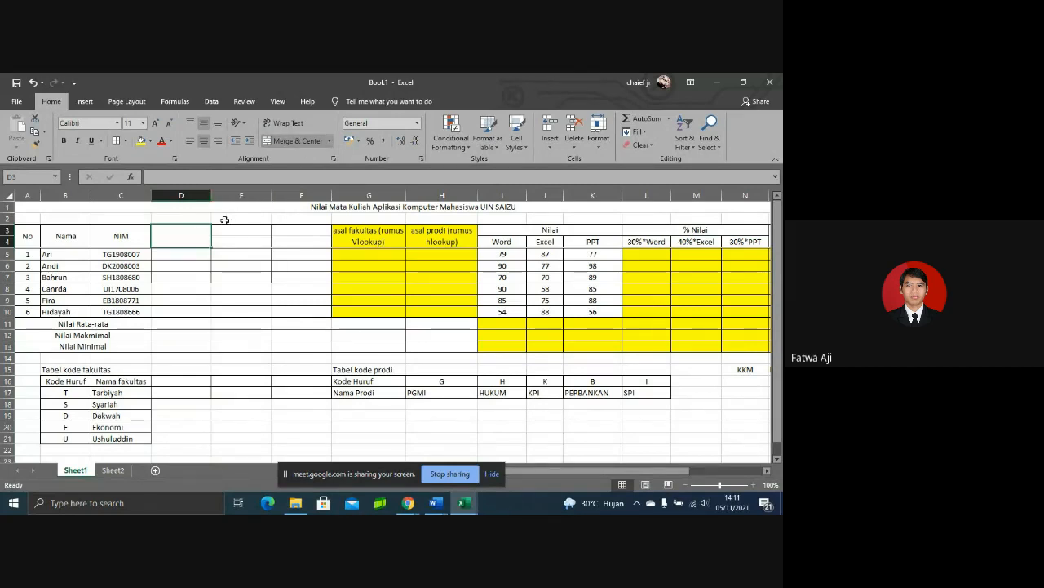
pyautogui.click(225, 231)
pyautogui.hotkey('shift', 'Down')
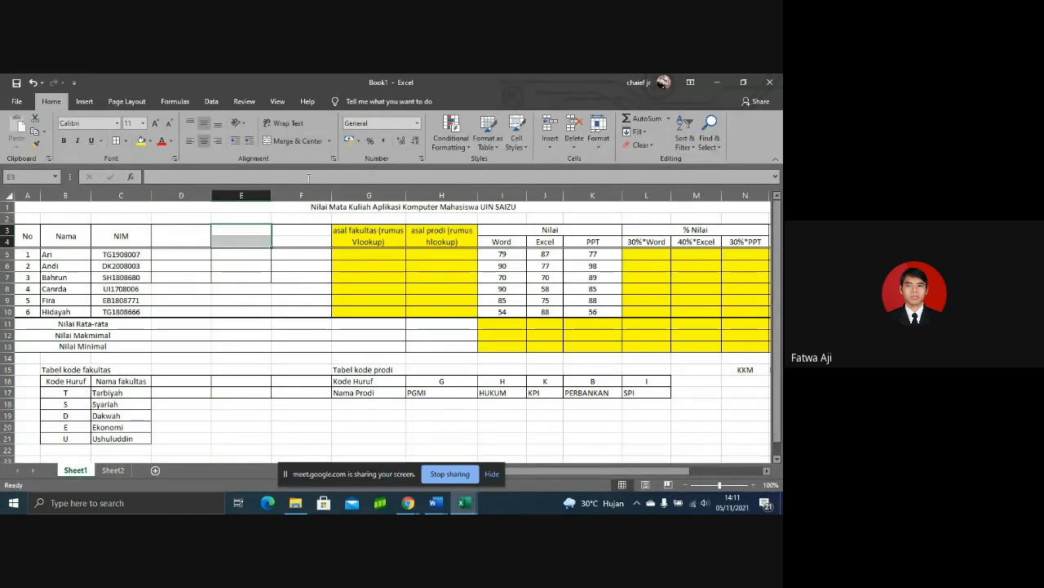
pyautogui.click(304, 145)
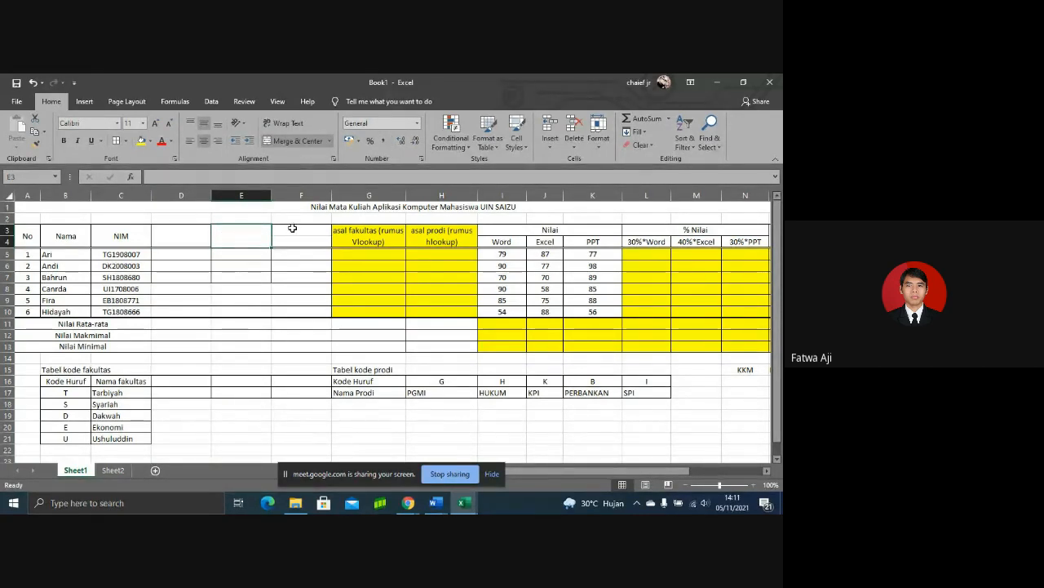
pyautogui.click(292, 228)
pyautogui.hotkey('shift', 'Down')
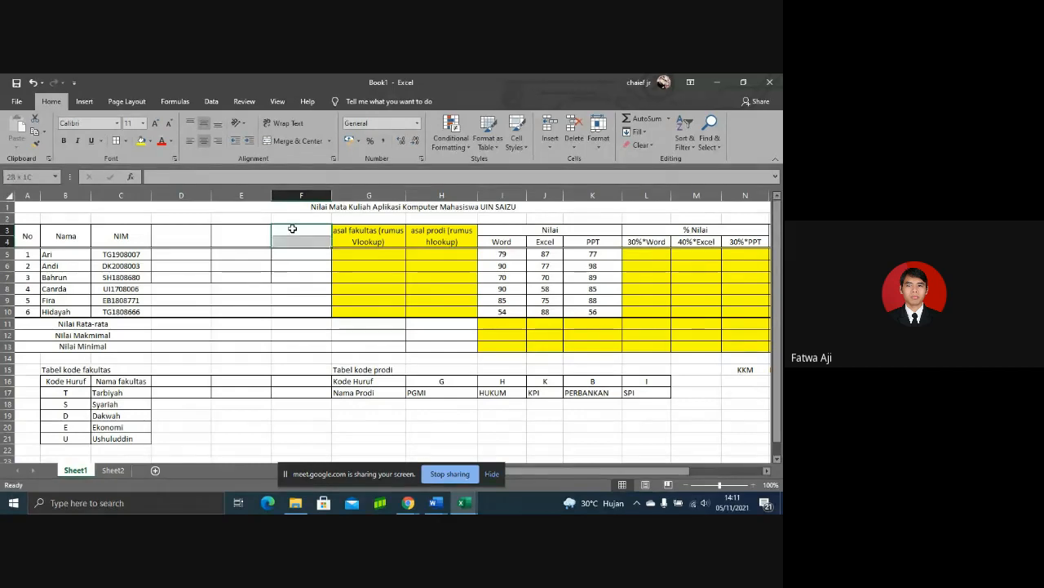
pyautogui.click(298, 140)
# Step: Enter the headers "Kode Fakultas" in D3 and "Kode Prodi" in E3, and apply borders to the empty cells D5:F9
pyautogui.click(184, 233)
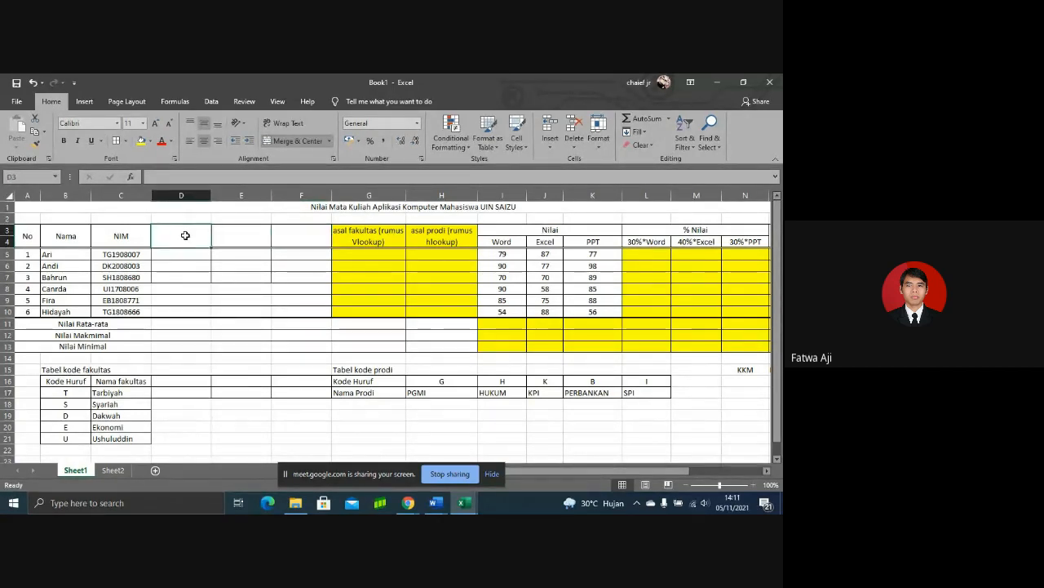
pyautogui.write('Kode Fak')
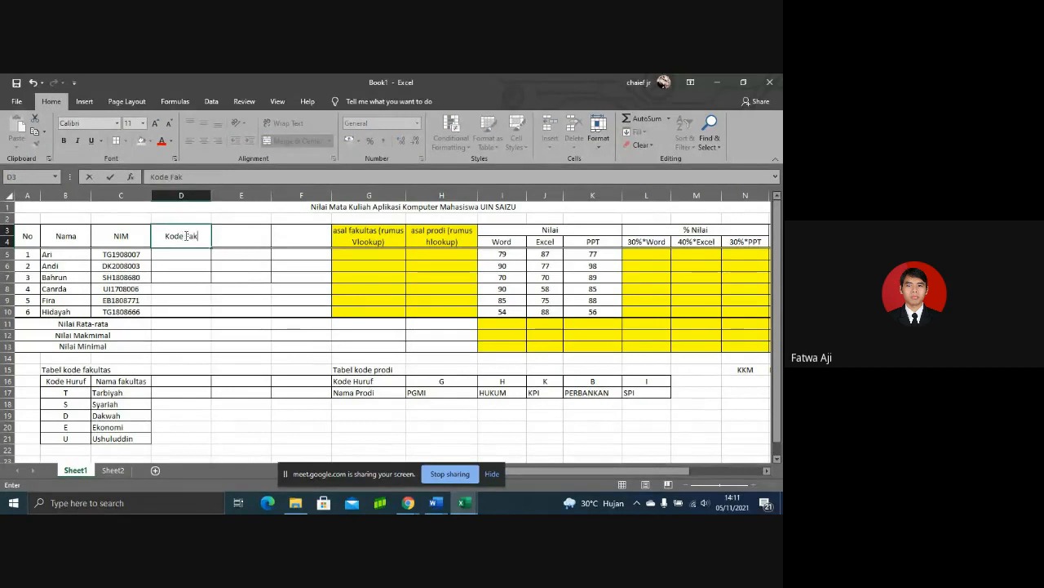
pyautogui.write('ultas')
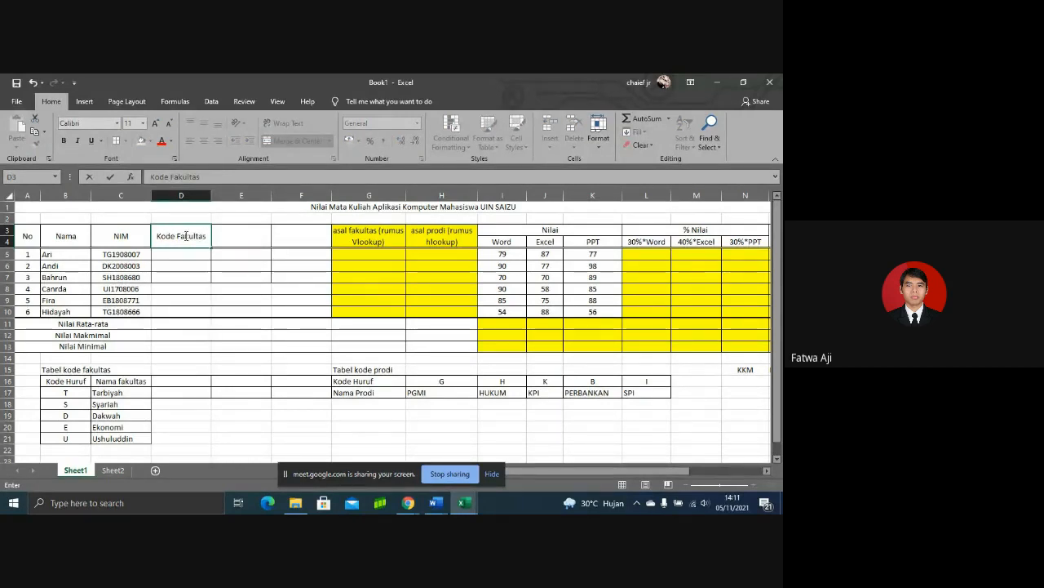
pyautogui.press('Tab')
pyautogui.write('Kode')
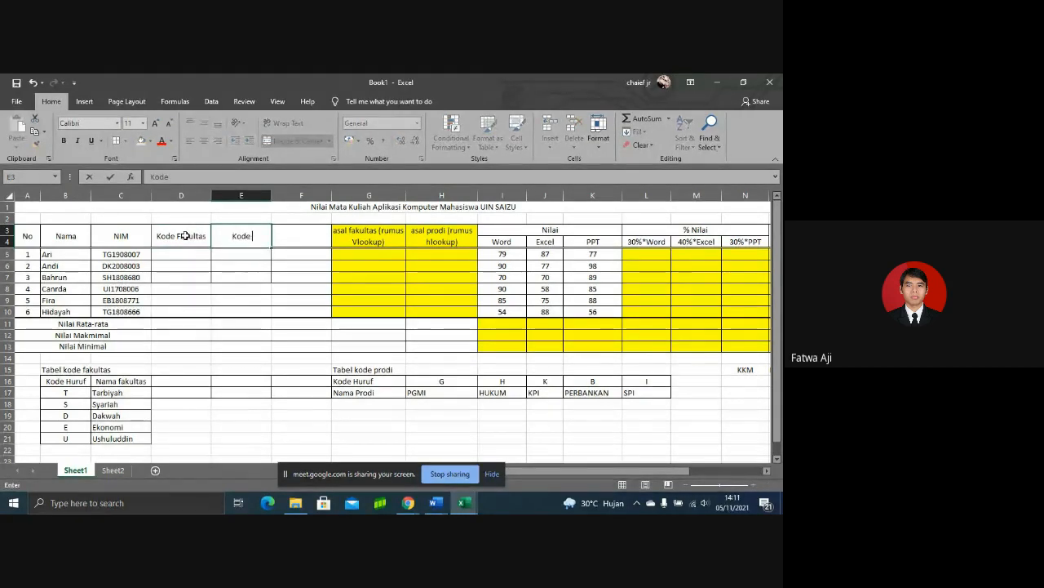
pyautogui.write(' Prodi')
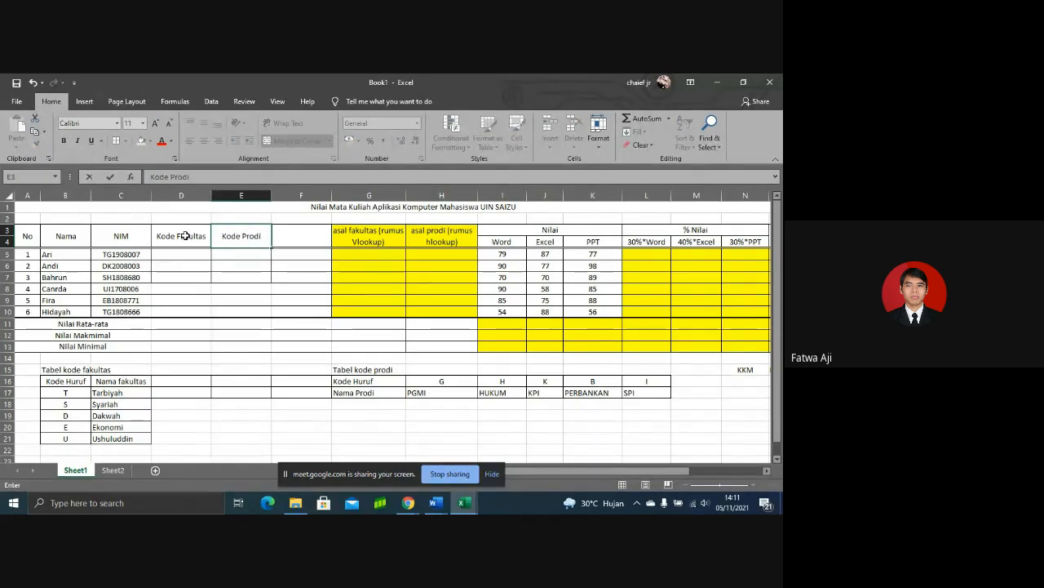
pyautogui.moveTo(190, 258); pyautogui.dragTo(275, 298)
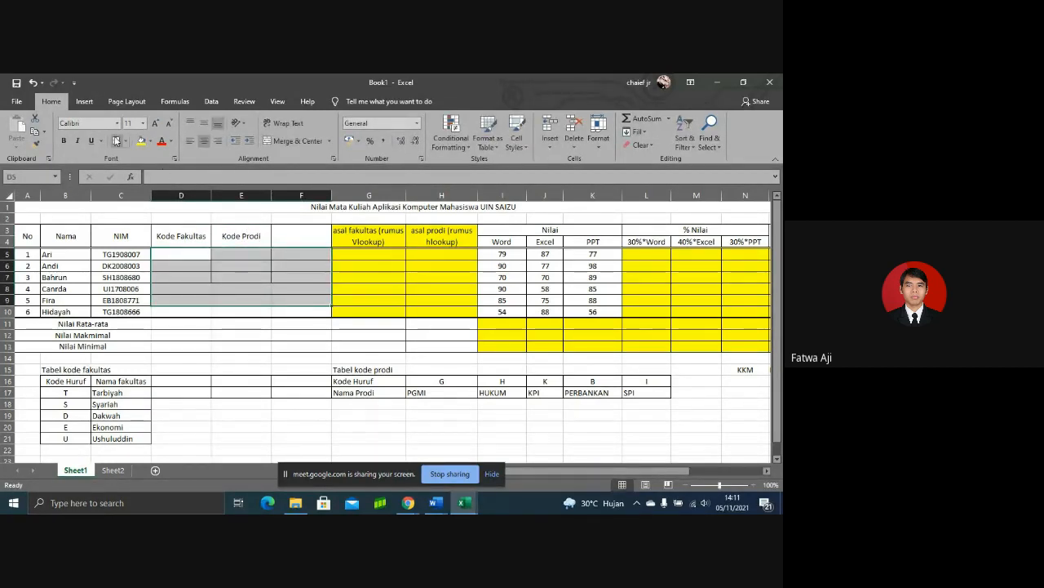
# Step: Extract the first character of the NIM with =LEFT(C5;1) in D5 and fill the formula down to D10
pyautogui.click(192, 257)
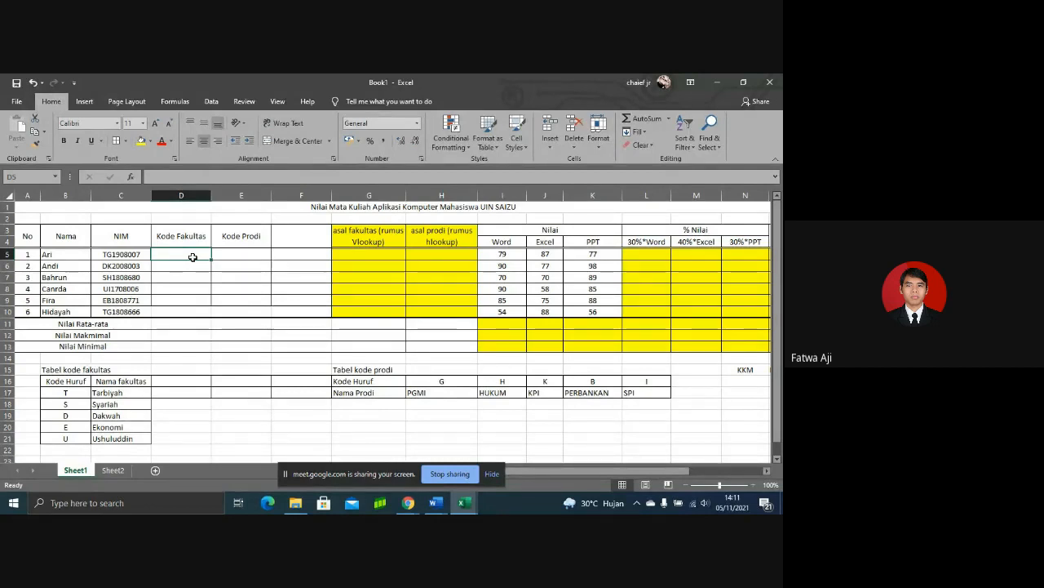
pyautogui.write('=left')
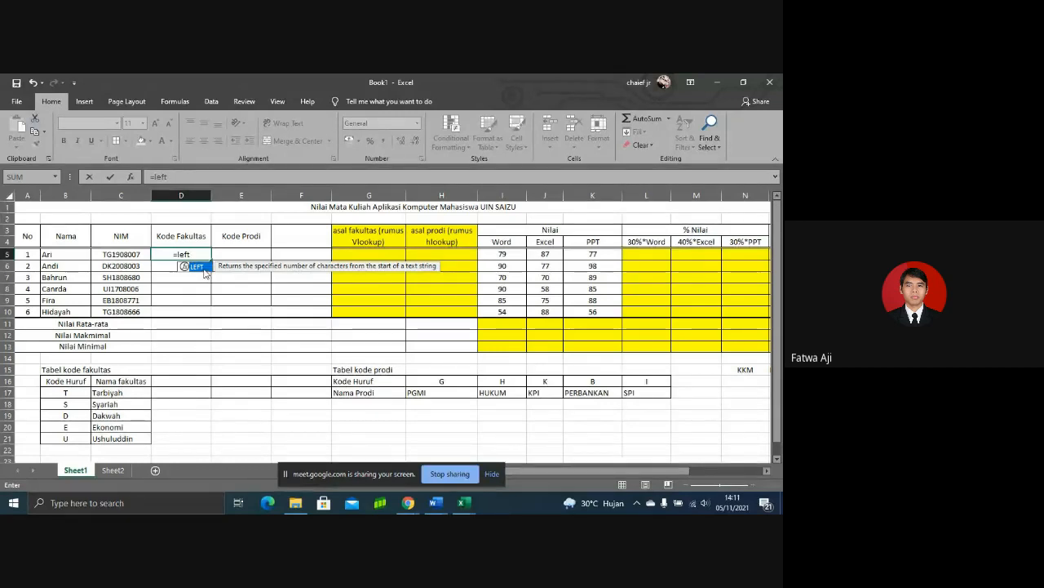
pyautogui.doubleClick(201, 268)
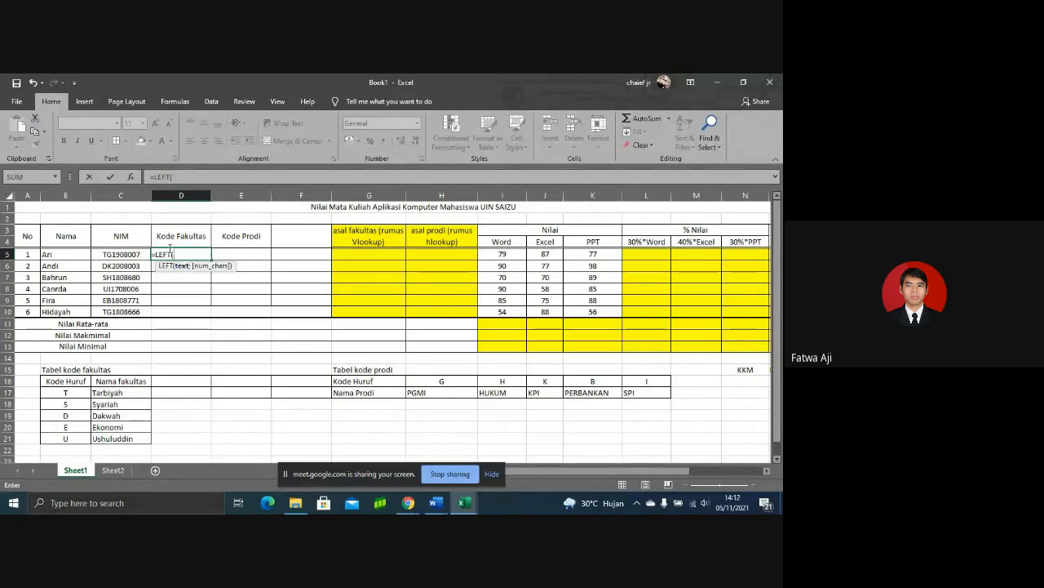
pyautogui.click(129, 254)
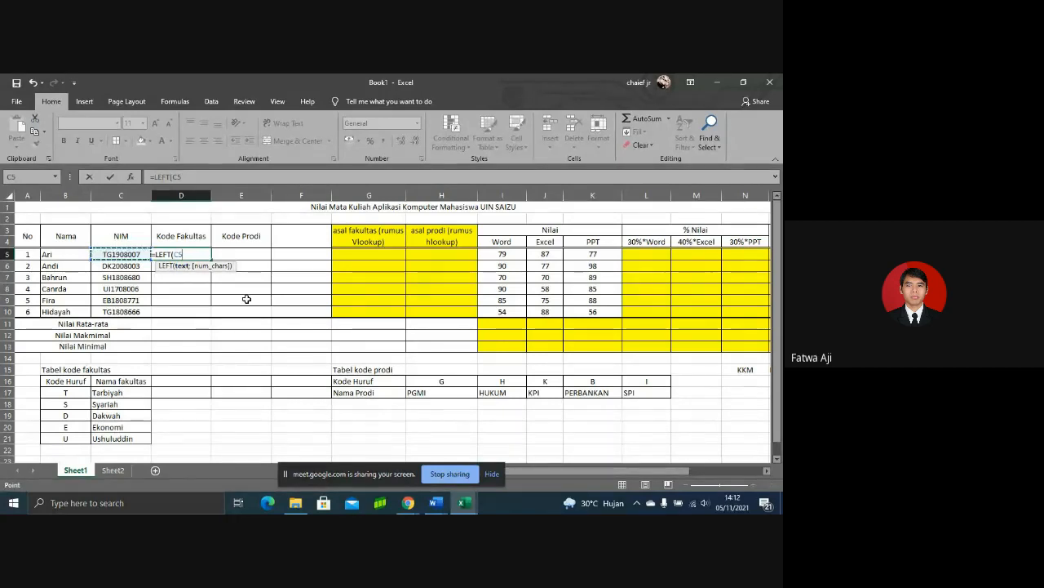
pyautogui.write(';1')
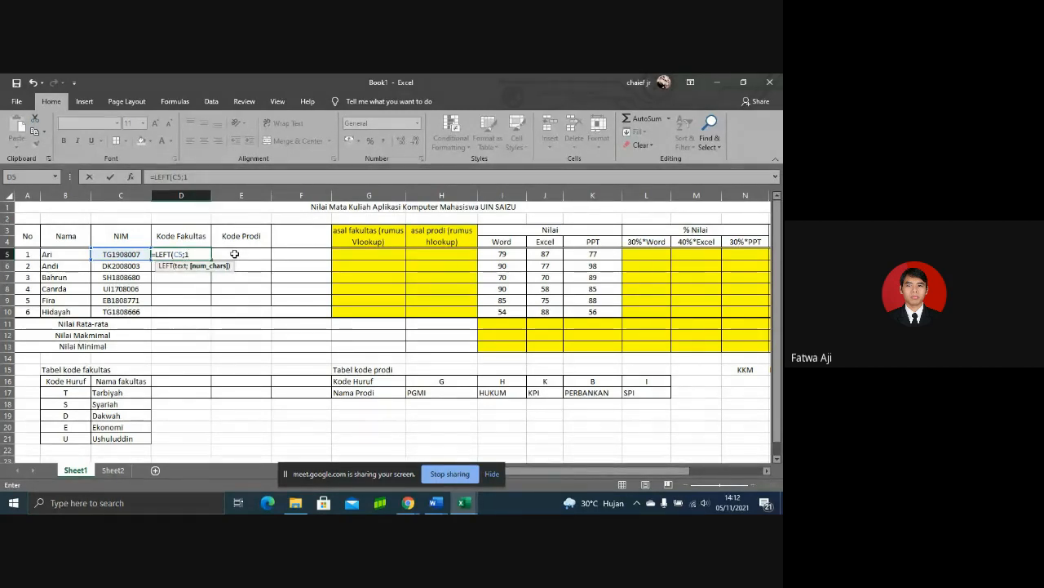
pyautogui.write(')')
pyautogui.press('Return')
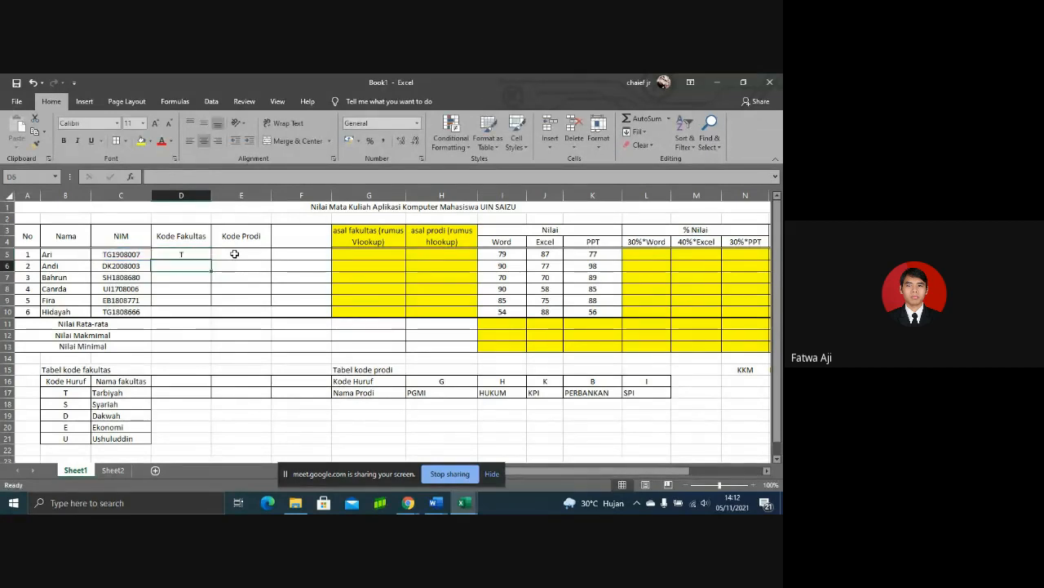
pyautogui.click(198, 254)
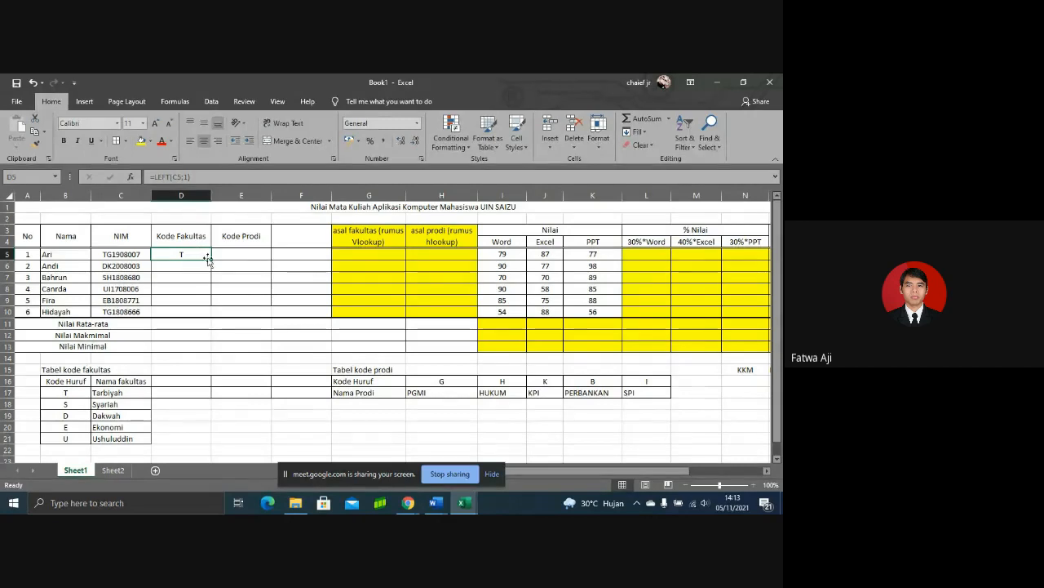
pyautogui.moveTo(211, 260); pyautogui.dragTo(217, 316)
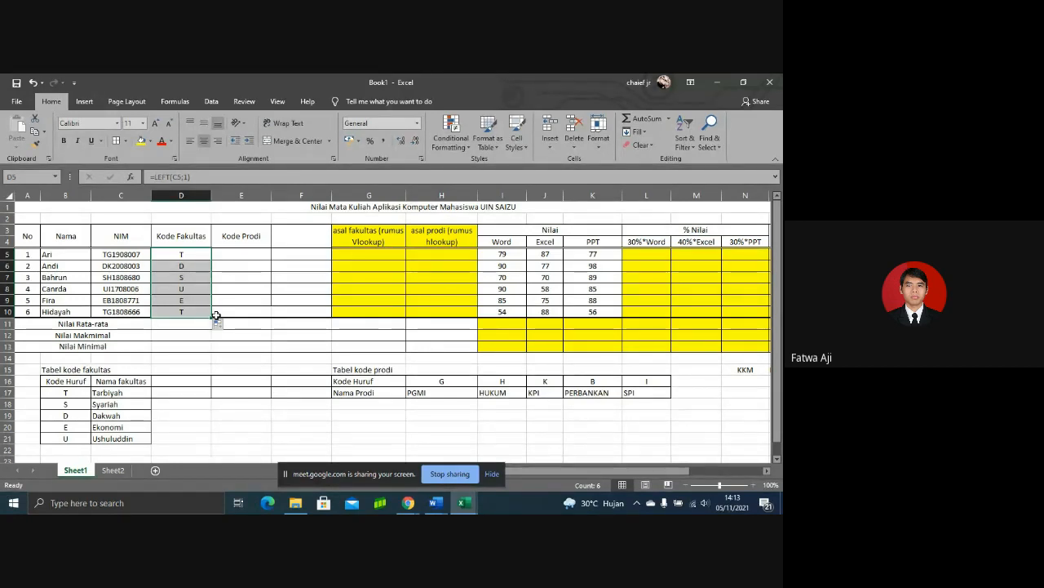
pyautogui.click(240, 258)
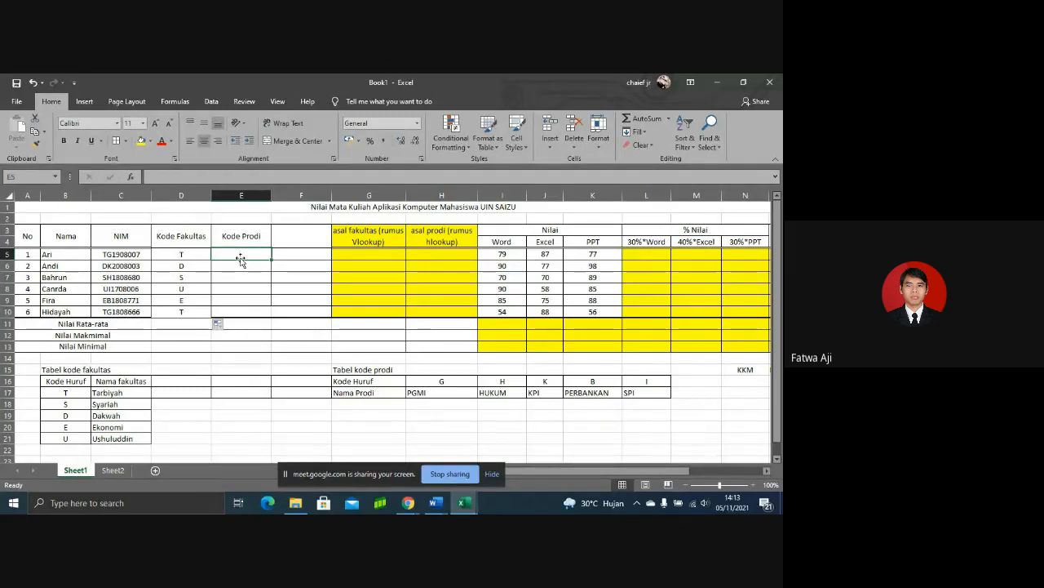
pyautogui.write('=mid')
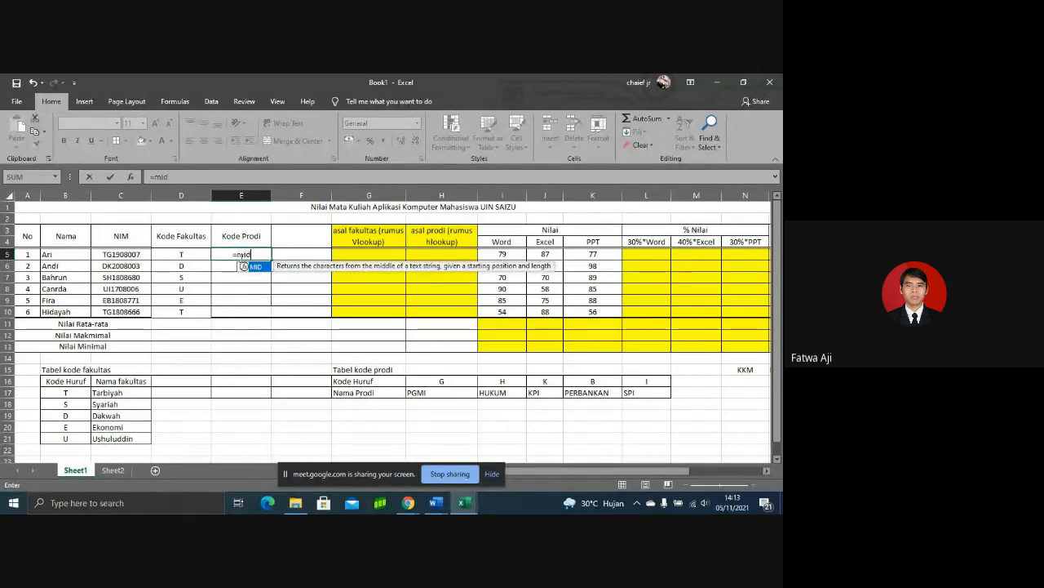
pyautogui.write('(')
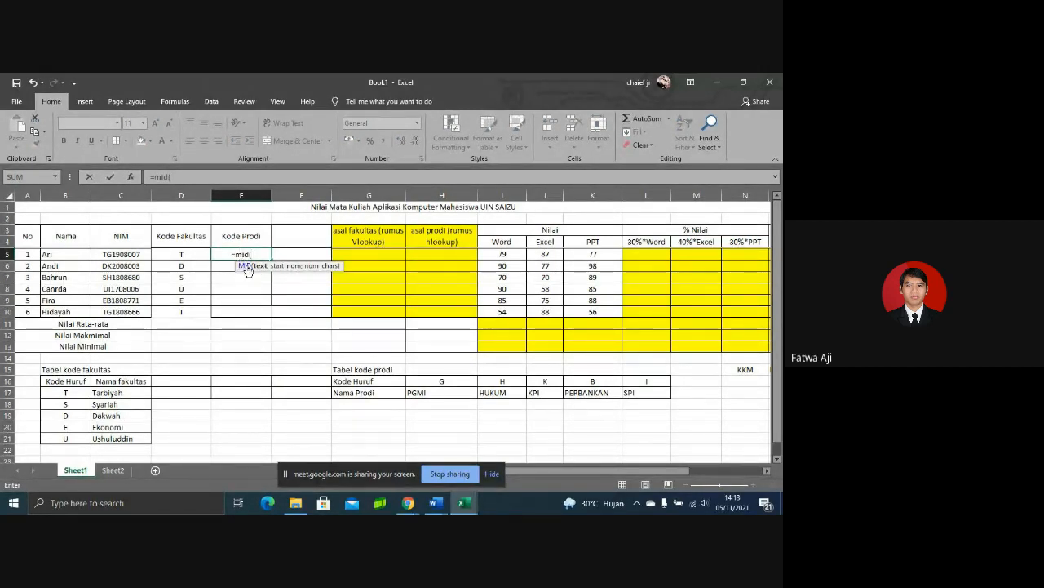
pyautogui.click(245, 266)
pyautogui.click(247, 271)
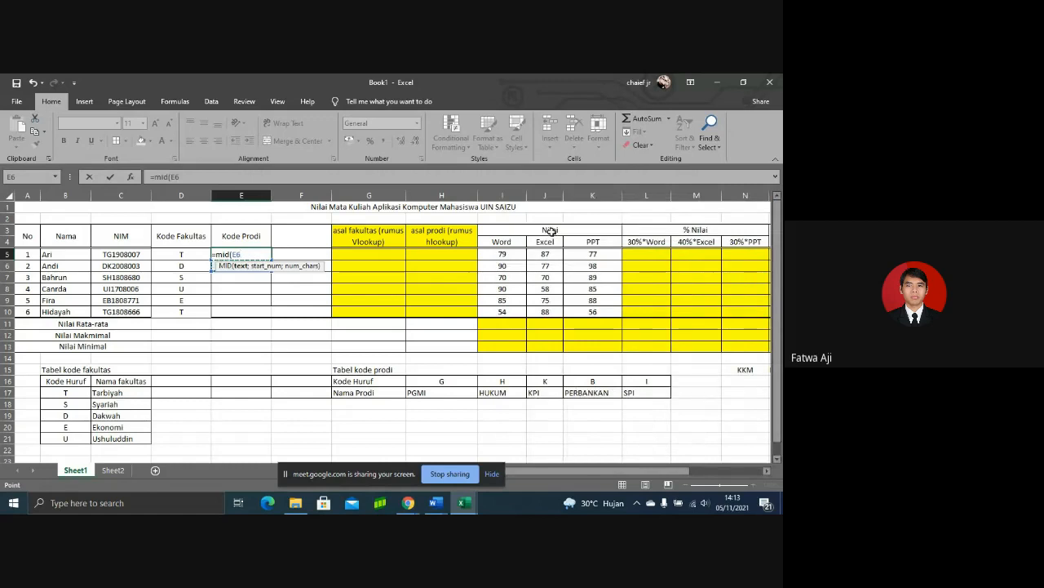
pyautogui.press('BackSpace')
pyautogui.press('BackSpace')
pyautogui.press('BackSpace')
pyautogui.press('BackSpace')
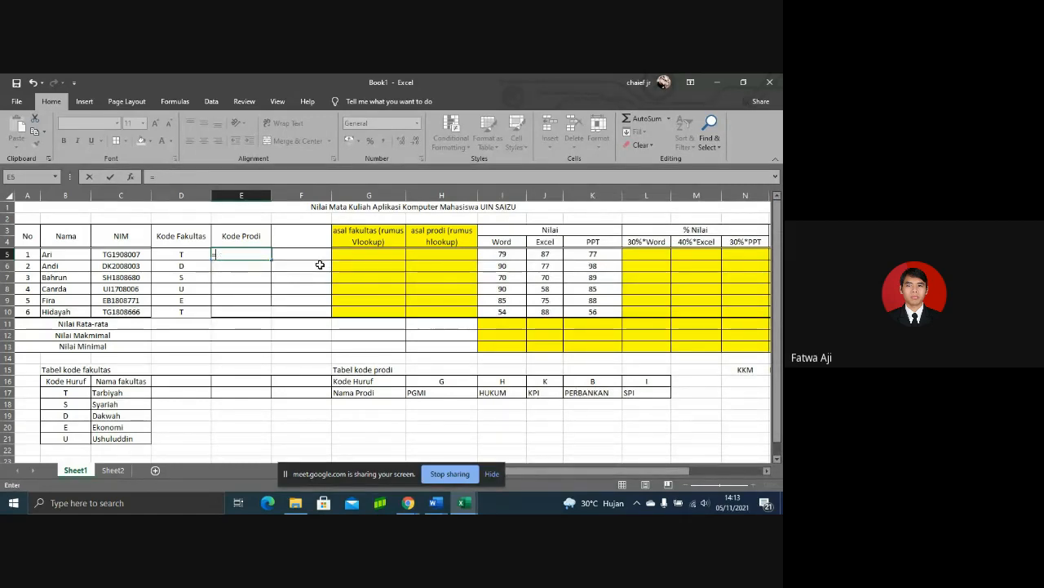
# Step: Extract the second character of the NIM with =MID(C5;2;1) in E5 and fill the formula down to E10
pyautogui.write('d')
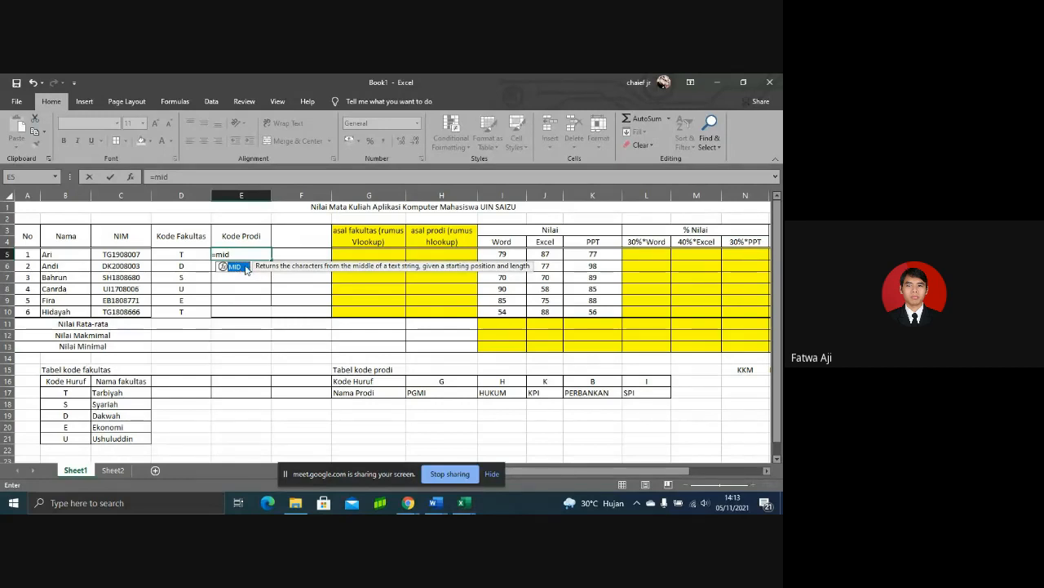
pyautogui.doubleClick(245, 267)
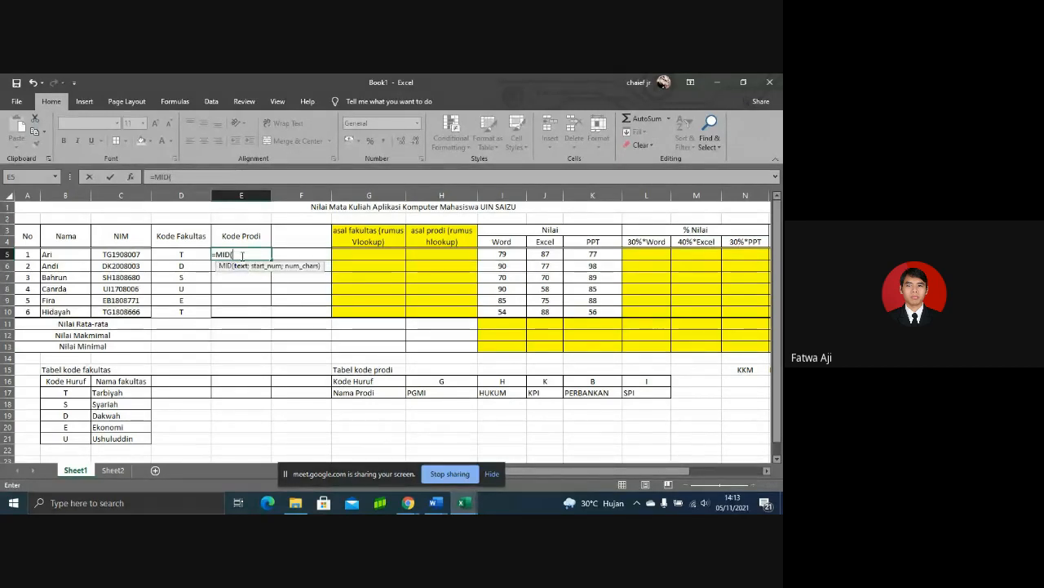
pyautogui.click(242, 255)
pyautogui.click(137, 253)
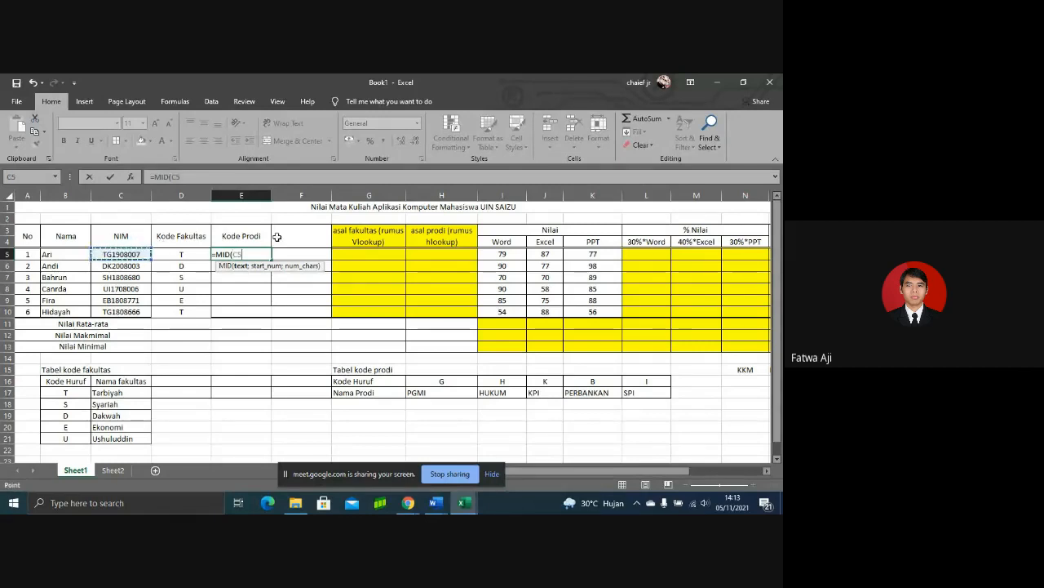
pyautogui.write(';')
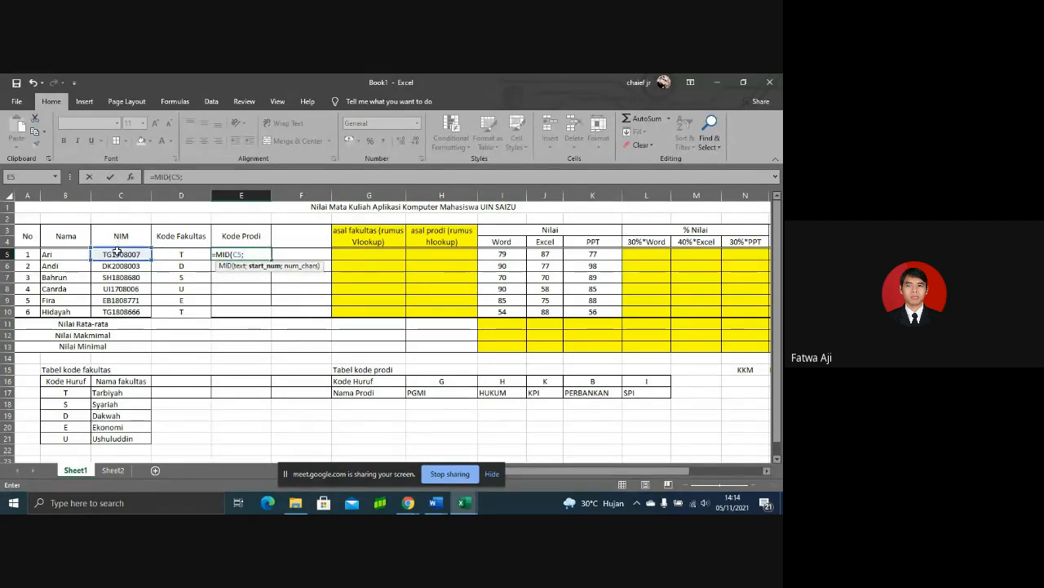
pyautogui.write('2')
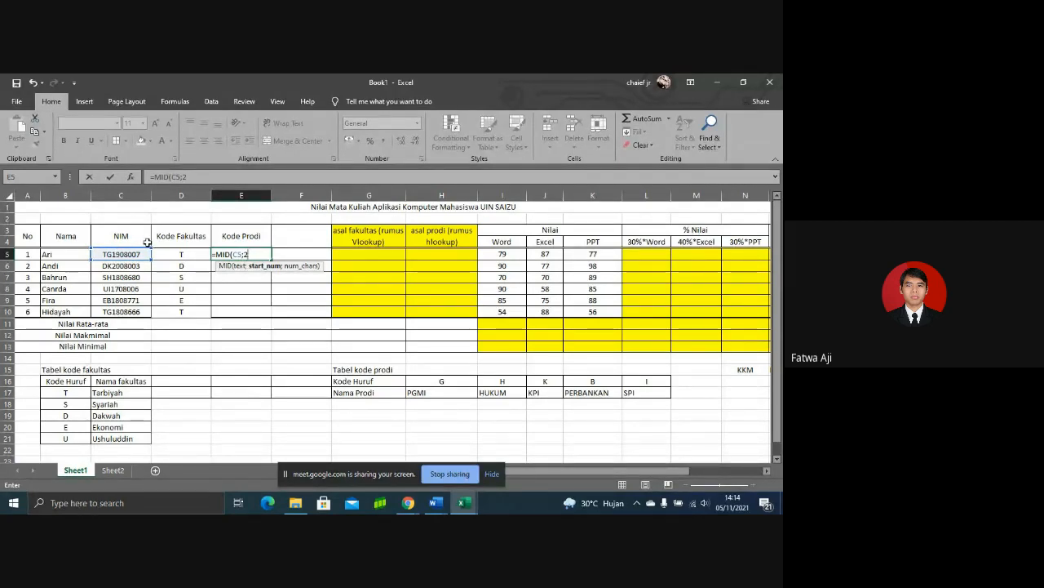
pyautogui.write(';1')
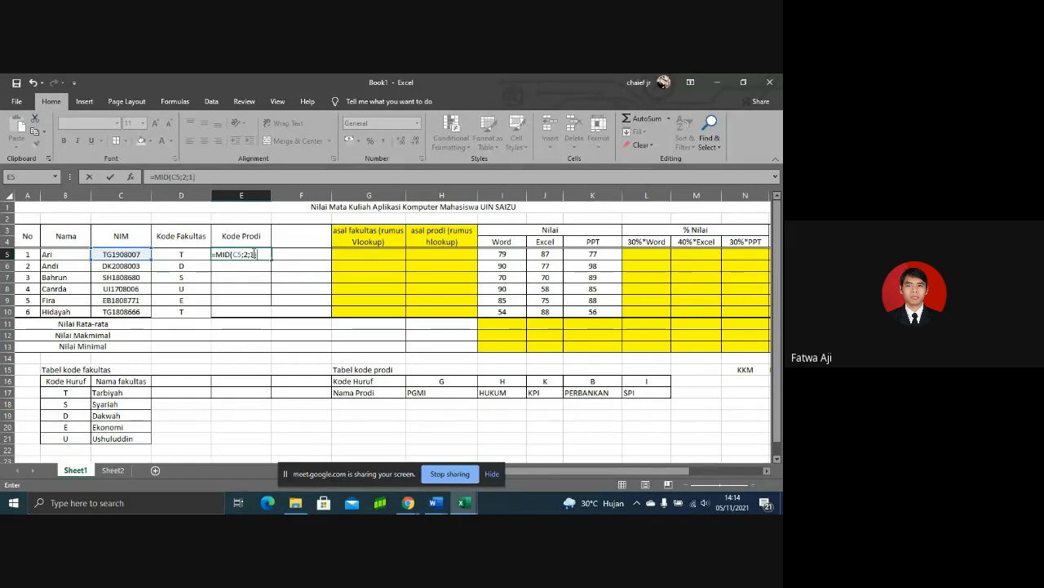
pyautogui.press('Return')
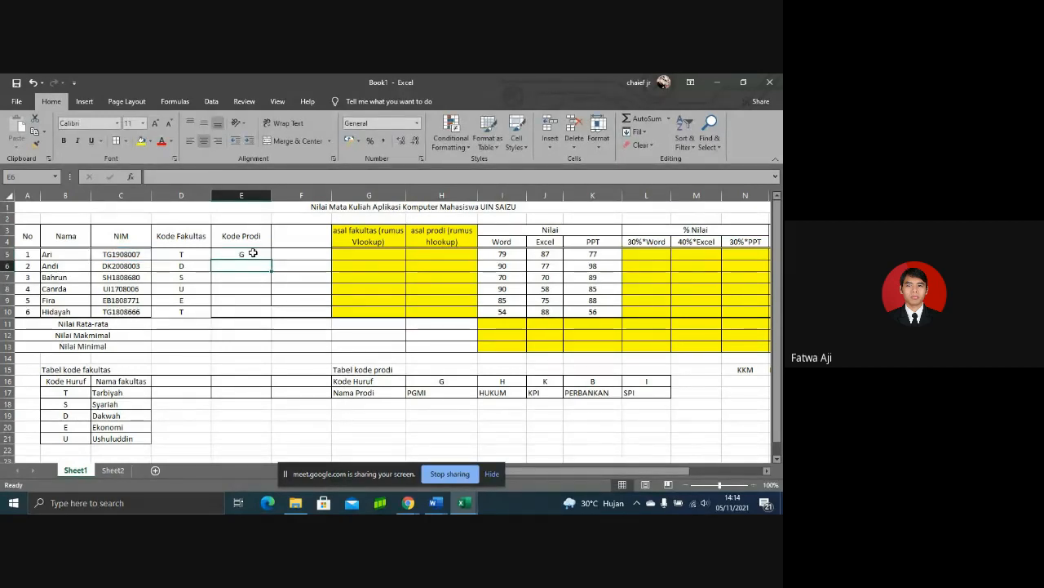
pyautogui.click(251, 253)
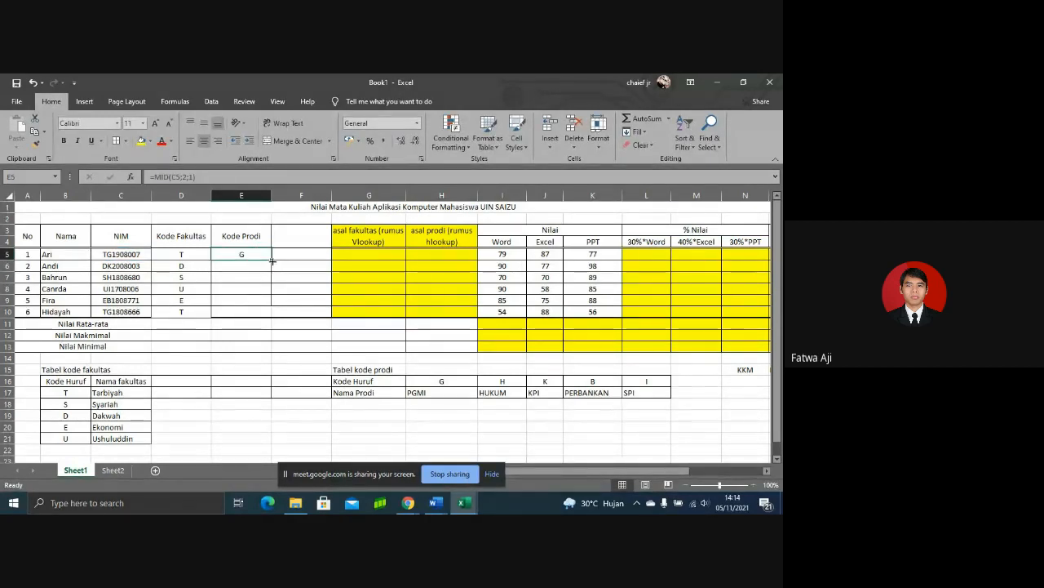
pyautogui.moveTo(273, 261); pyautogui.dragTo(270, 316)
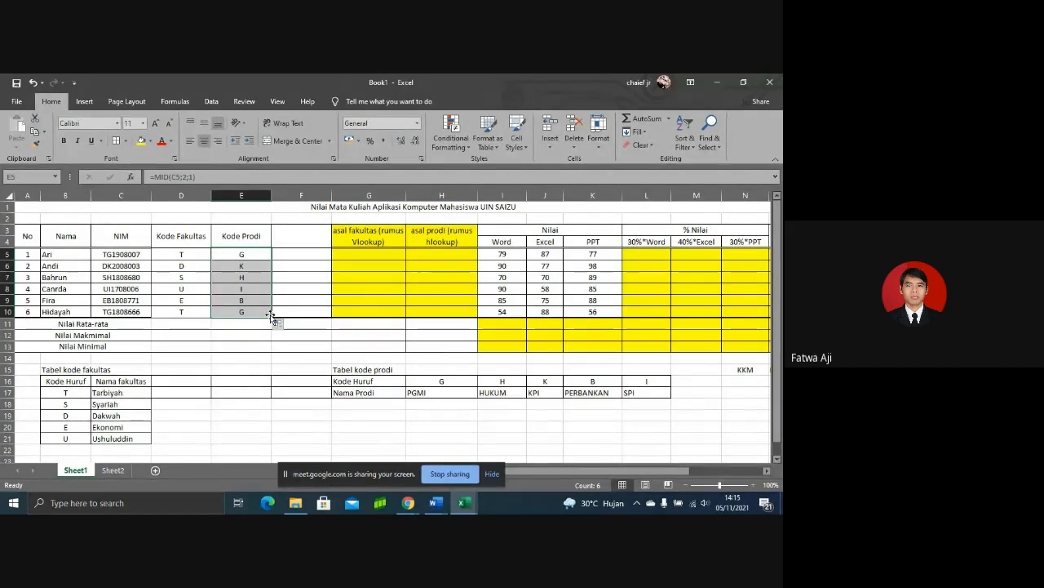
# Step: Enter the header "Asal Fakultas" in F3 and widen column F
pyautogui.click(302, 232)
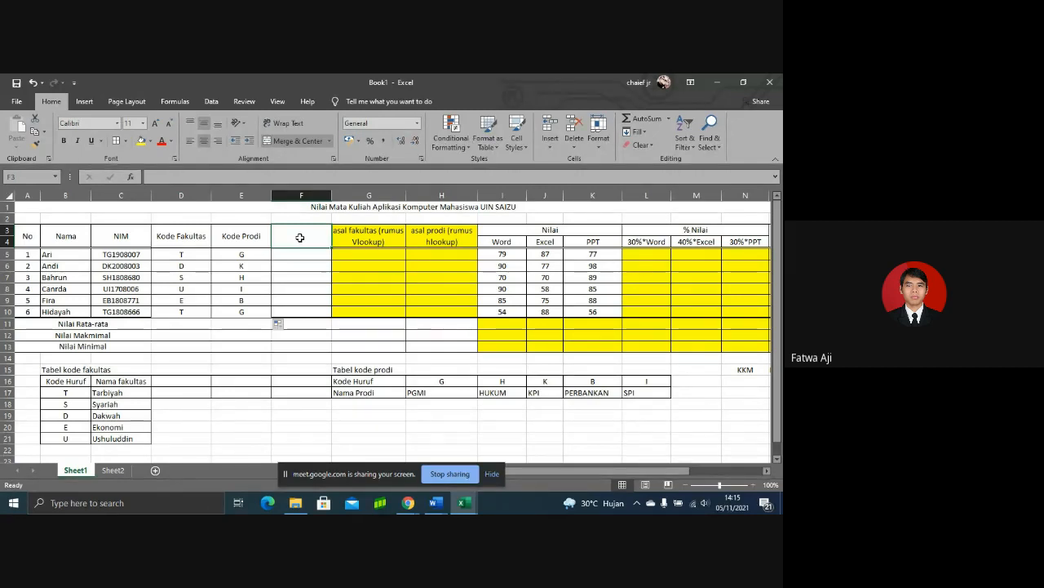
pyautogui.write('As')
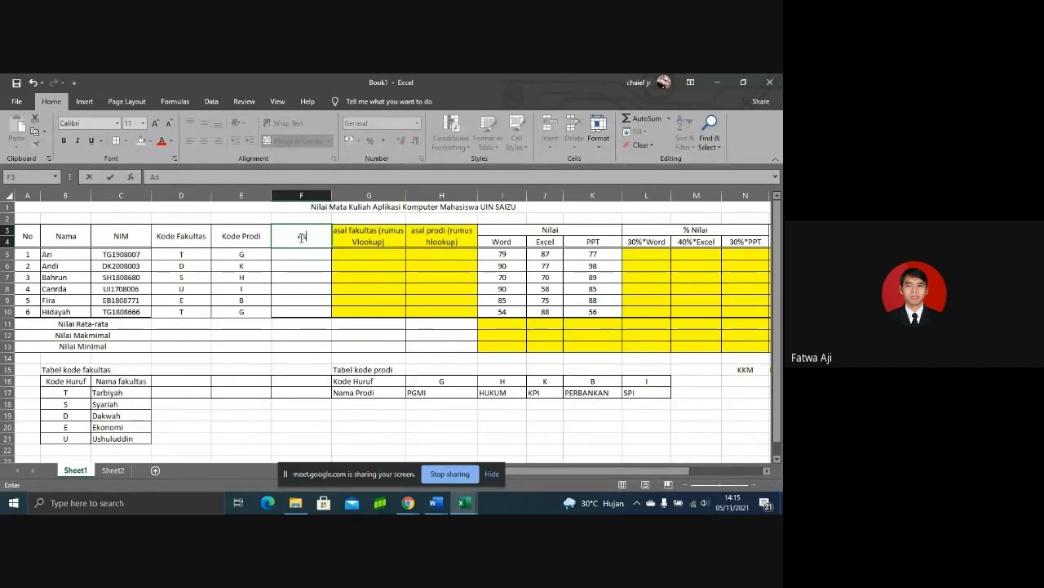
pyautogui.write('al Fakultas')
pyautogui.press('Return')
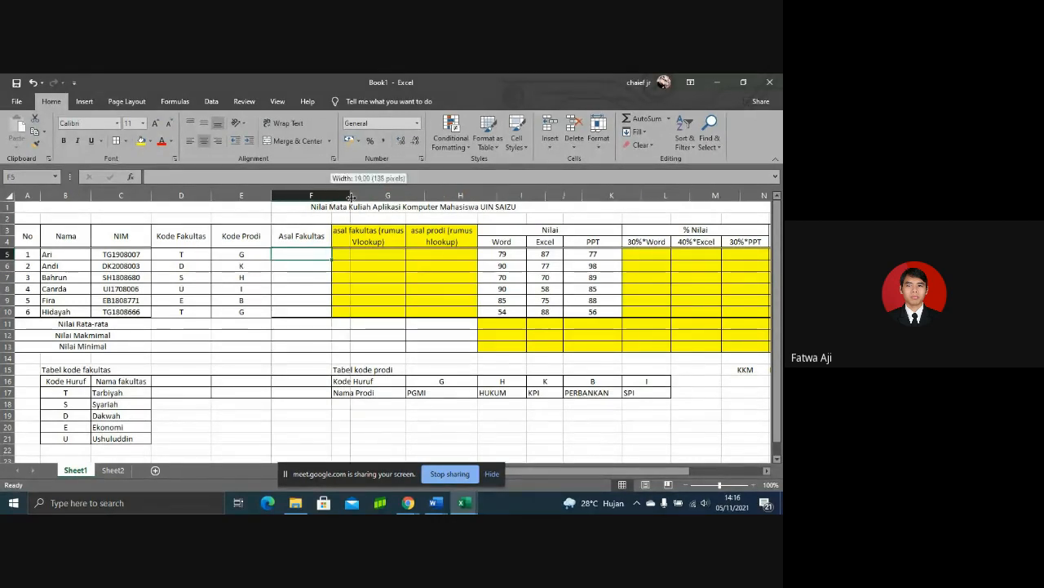
pyautogui.moveTo(331, 195); pyautogui.dragTo(369, 195)
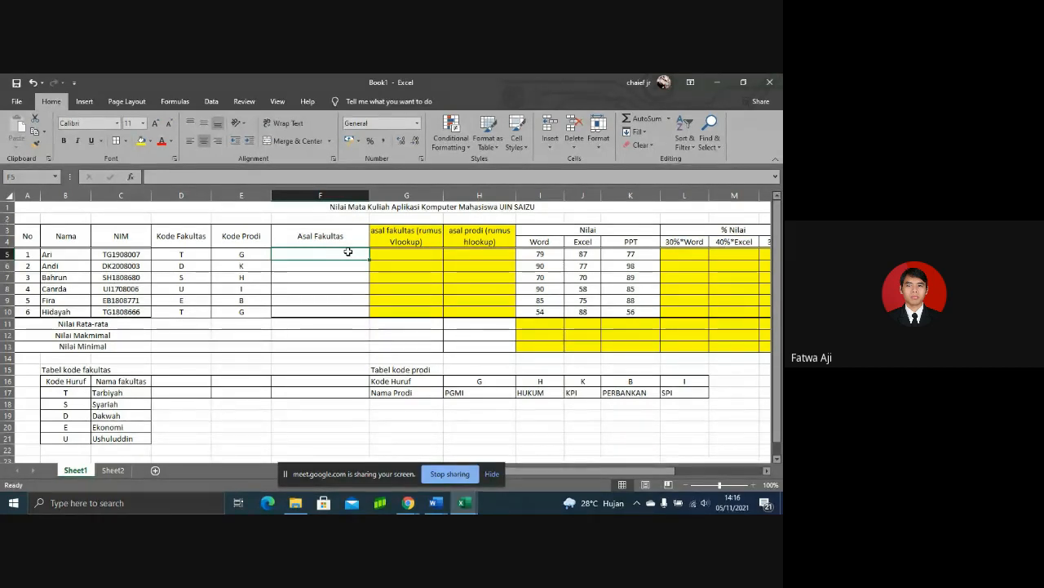
# Step: Begin an IF formula in F5 that tests whether the faculty code in D5 equals "T"
pyautogui.click(187, 254)
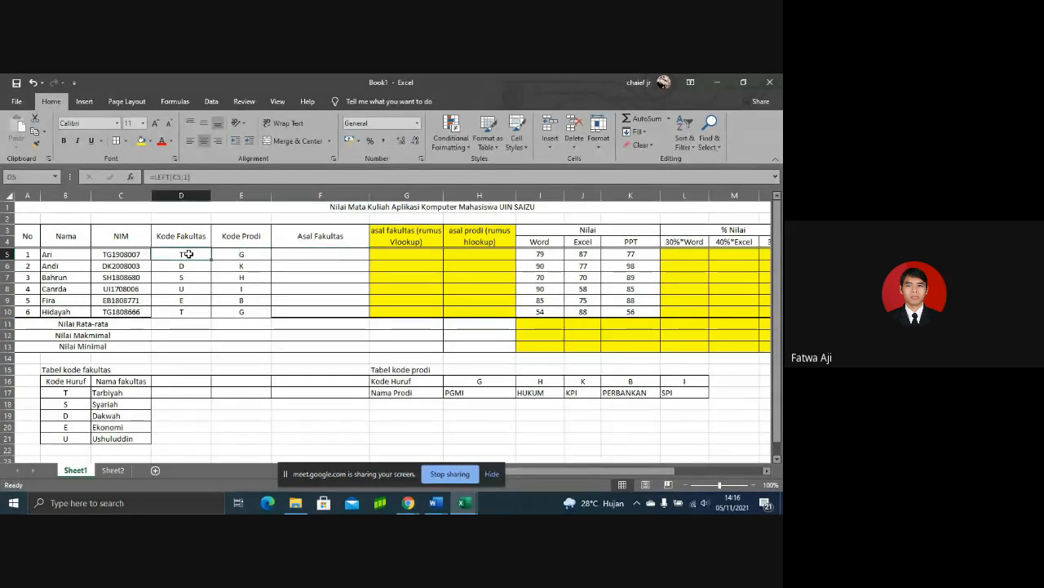
pyautogui.click(293, 255)
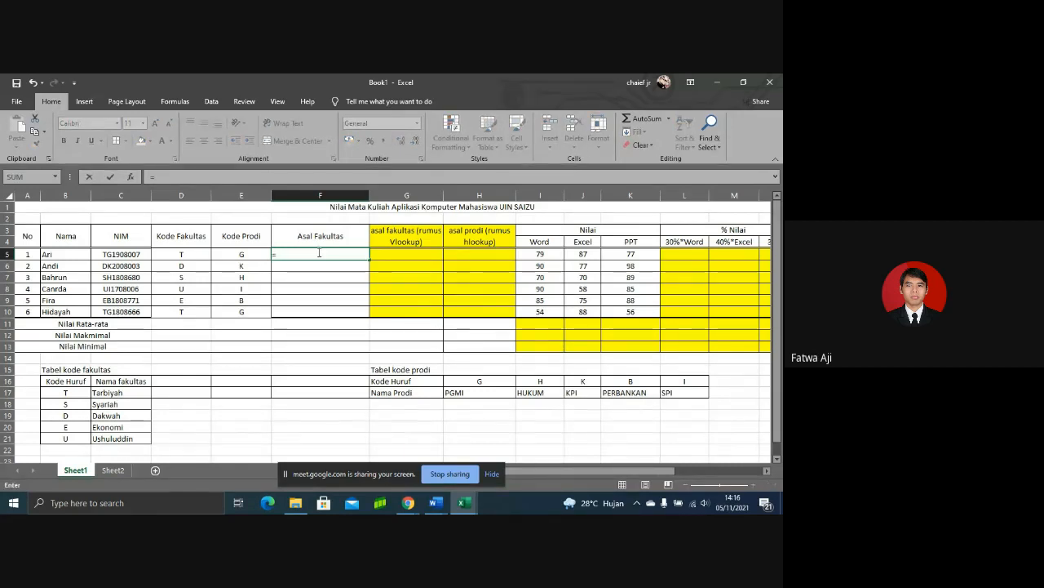
pyautogui.write('=if')
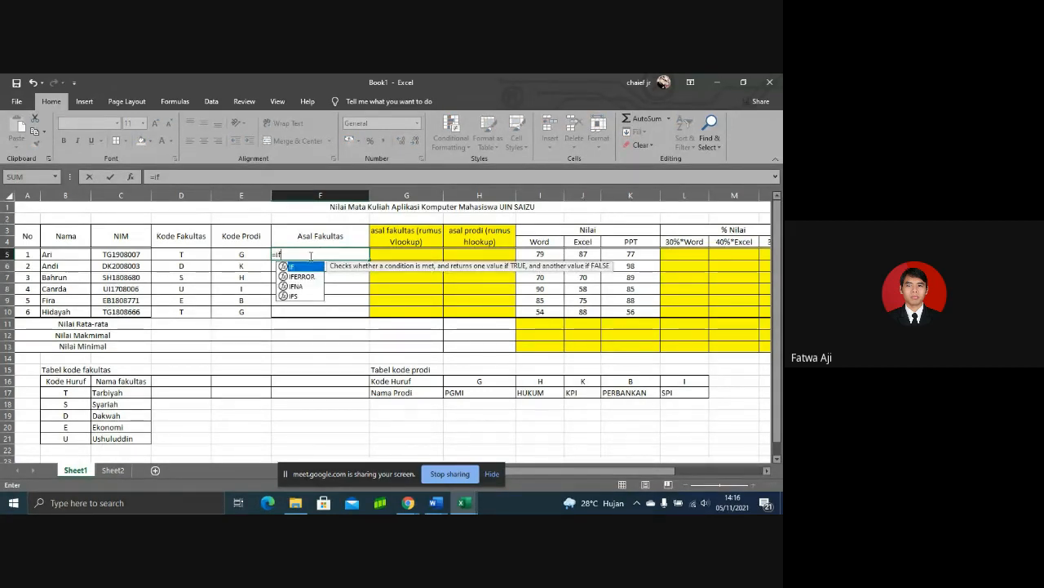
pyautogui.press('Tab')
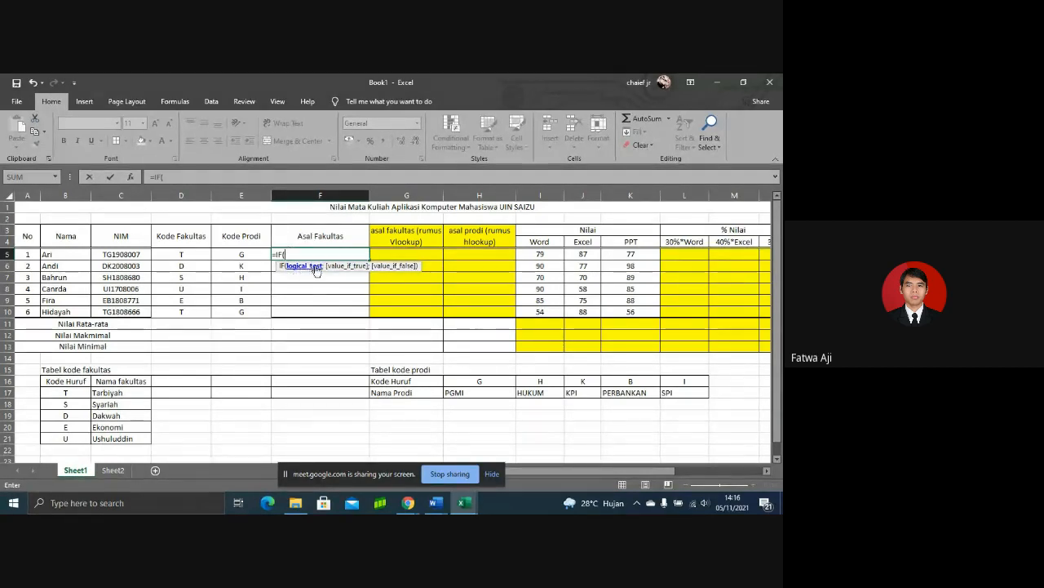
pyautogui.click(206, 255)
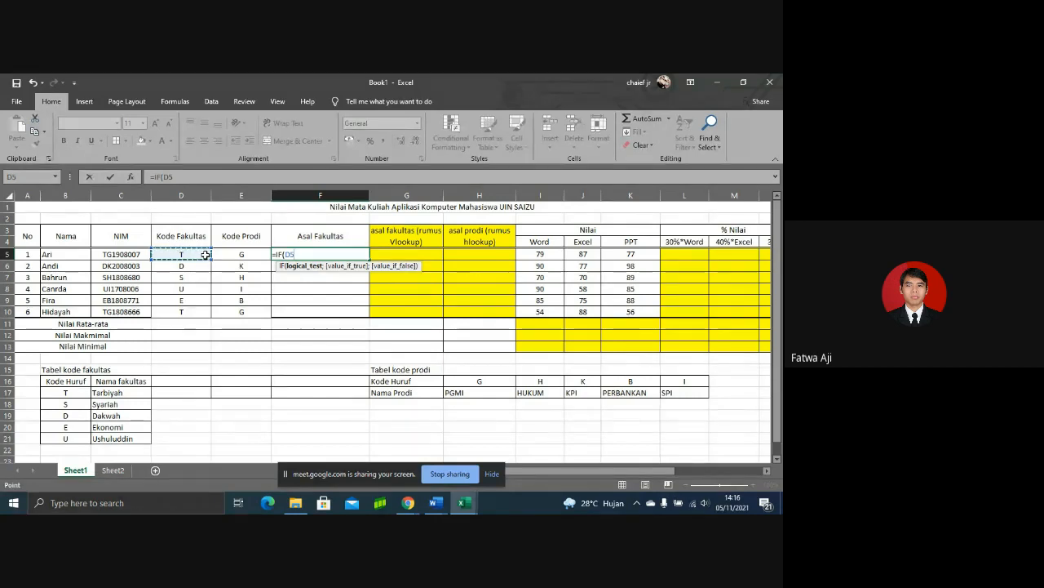
pyautogui.write('=')
pyautogui.press('BackSpace')
pyautogui.press('BackSpace')
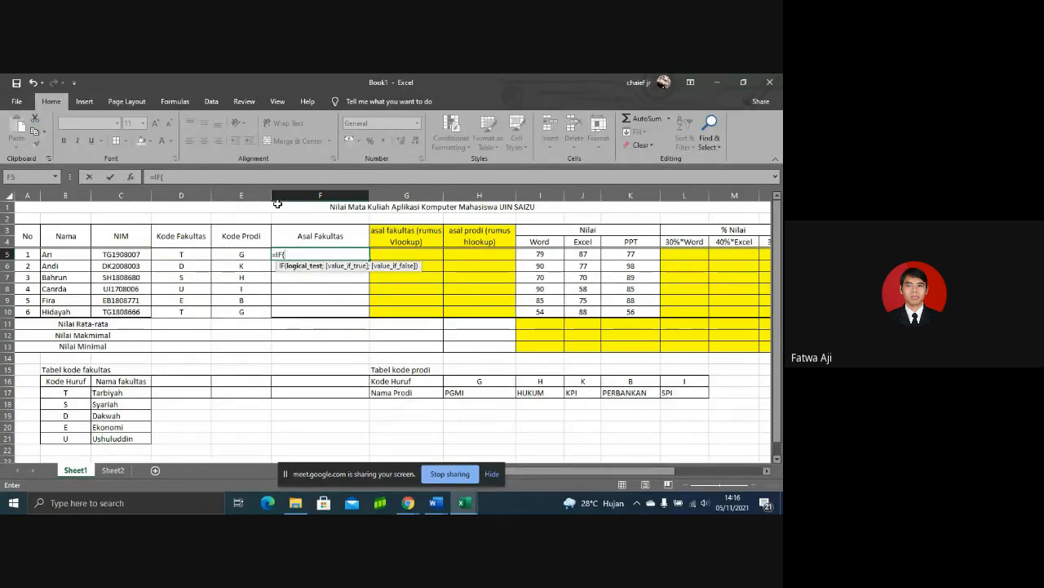
pyautogui.click(194, 254)
pyautogui.write('=')
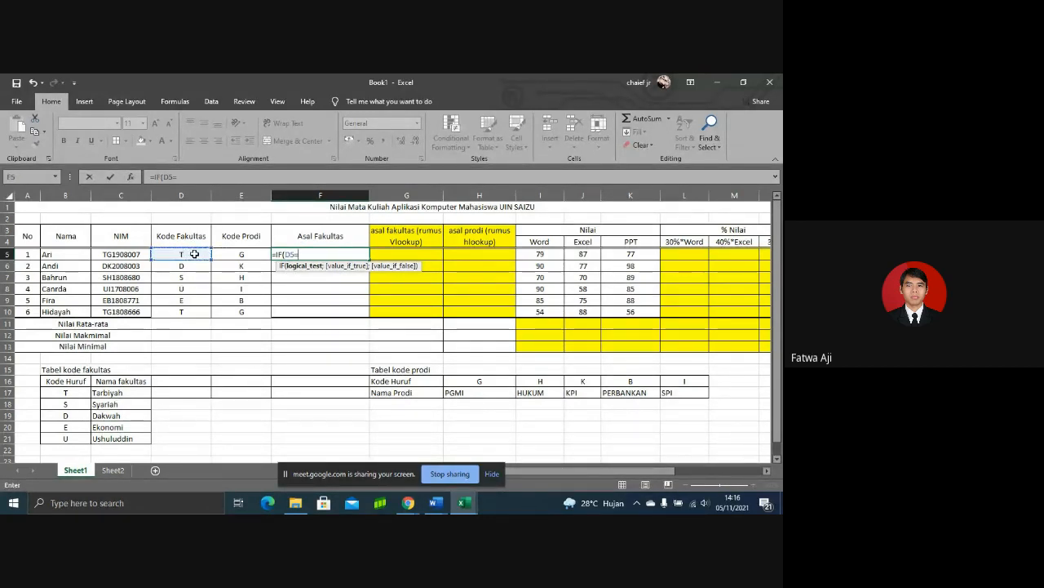
pyautogui.write('"T')
pyautogui.write(';')
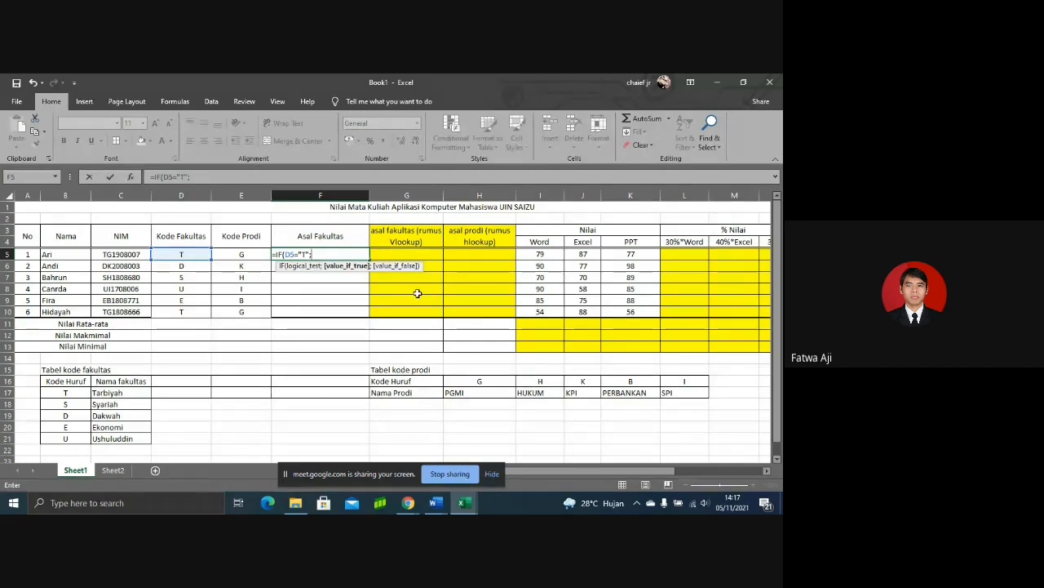
# Step: Complete the IF formula in F5 with "Tarbiyah" as the true value and "Salah" as the false value
pyautogui.write('"')
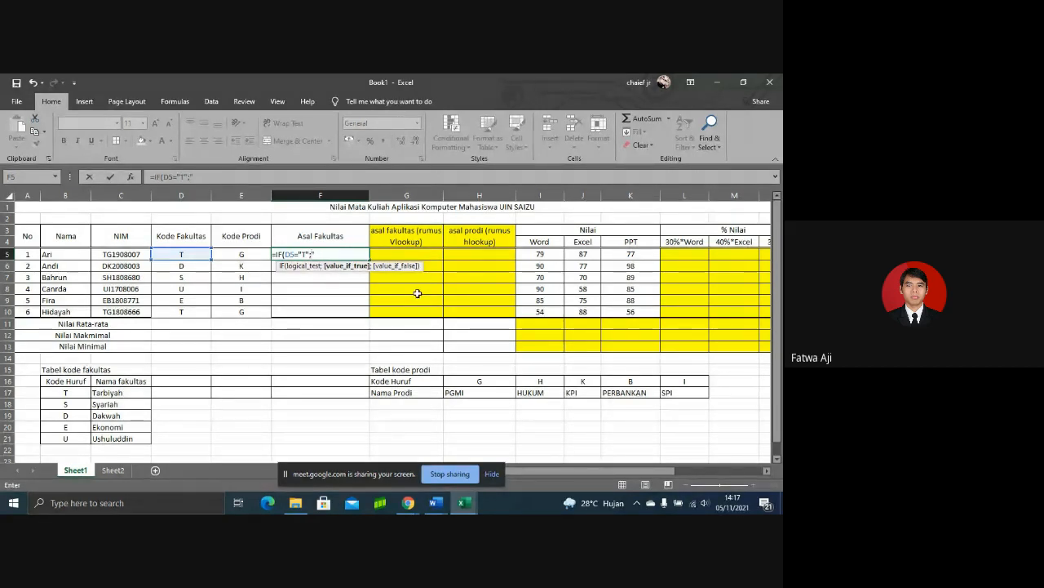
pyautogui.write('Tarbi')
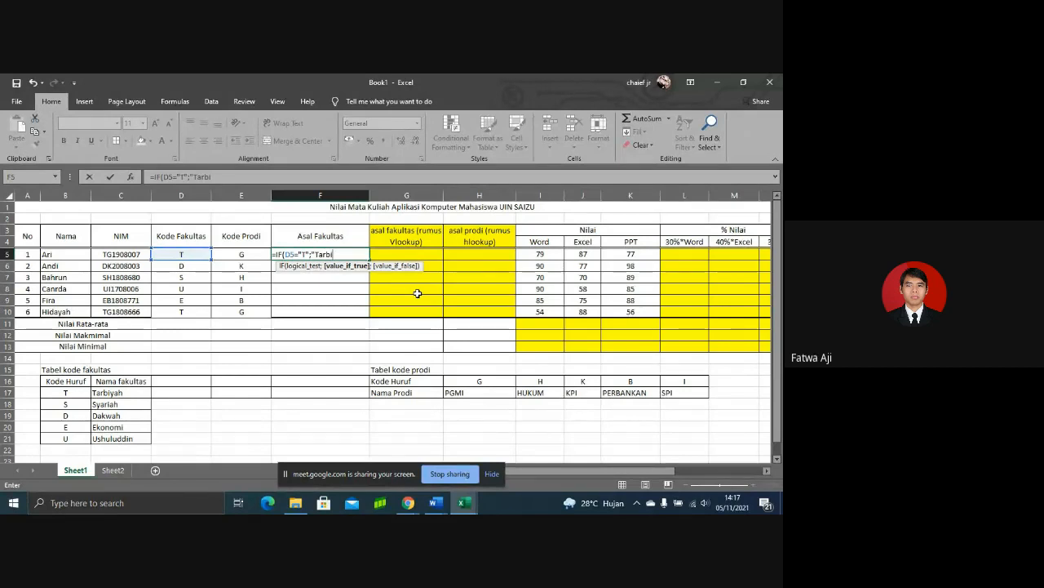
pyautogui.write('yah";')
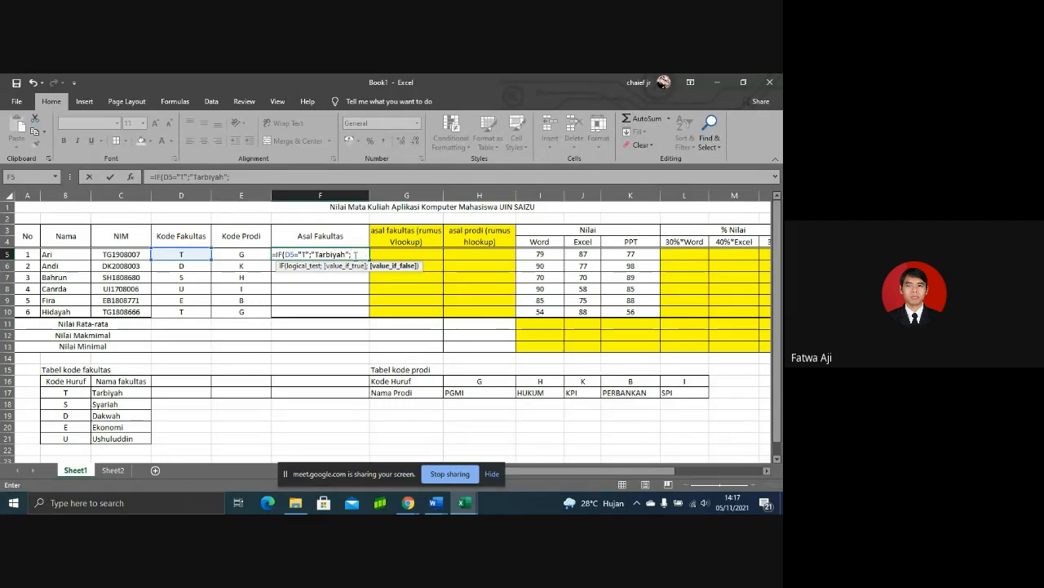
pyautogui.write('"')
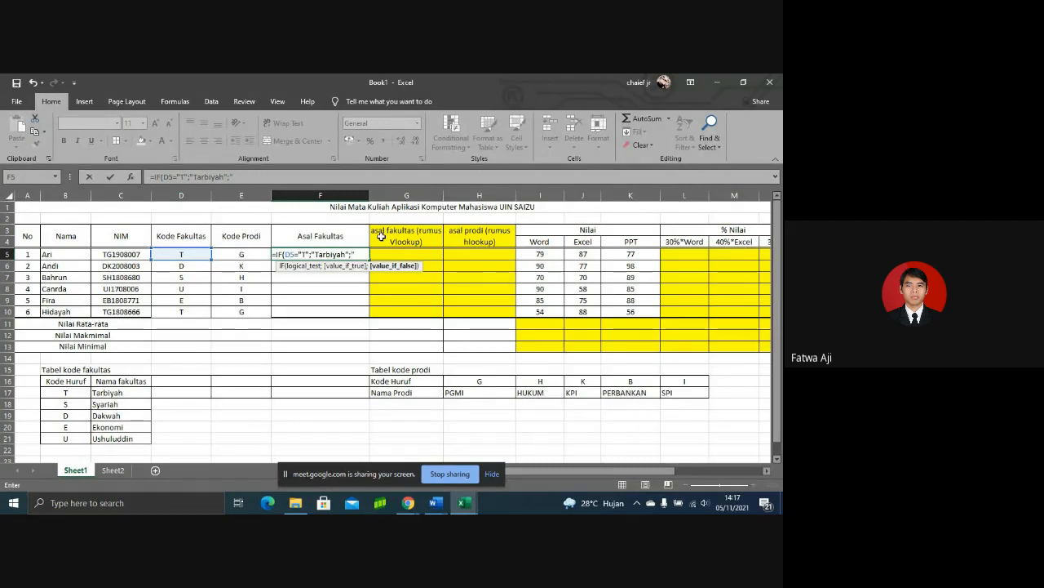
pyautogui.write('Salah')
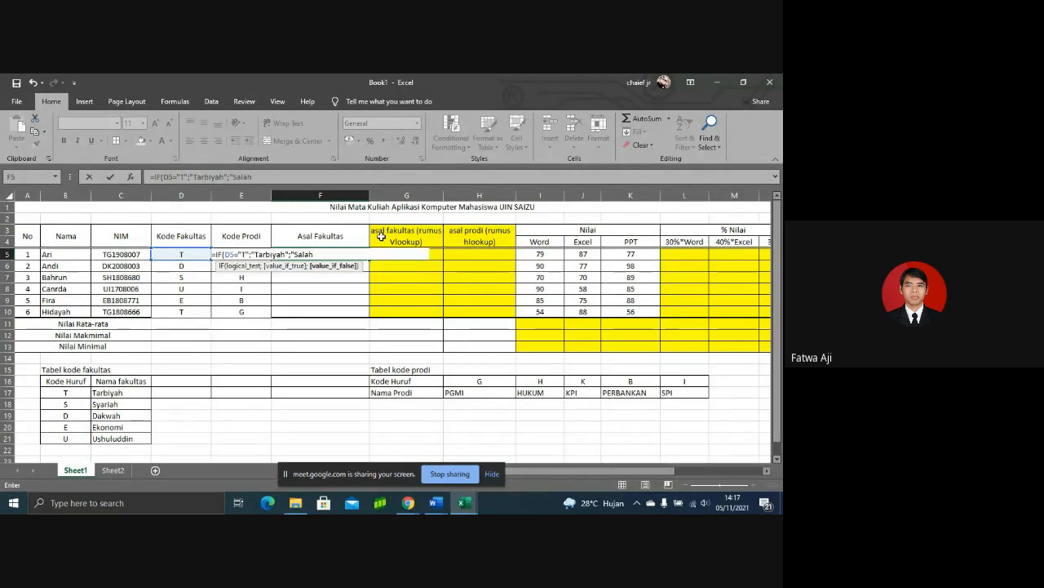
pyautogui.write('"')
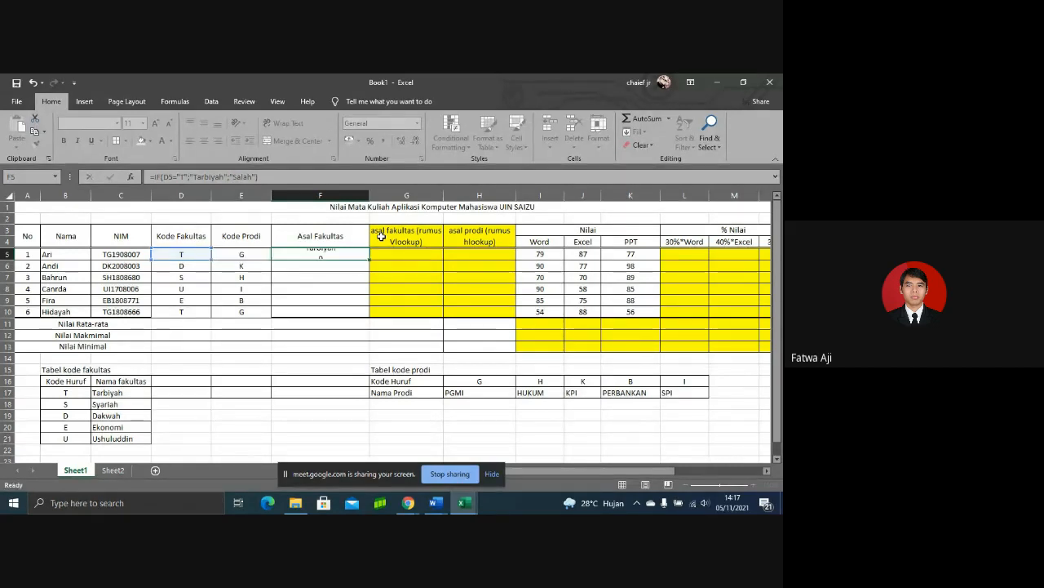
pyautogui.press('Return')
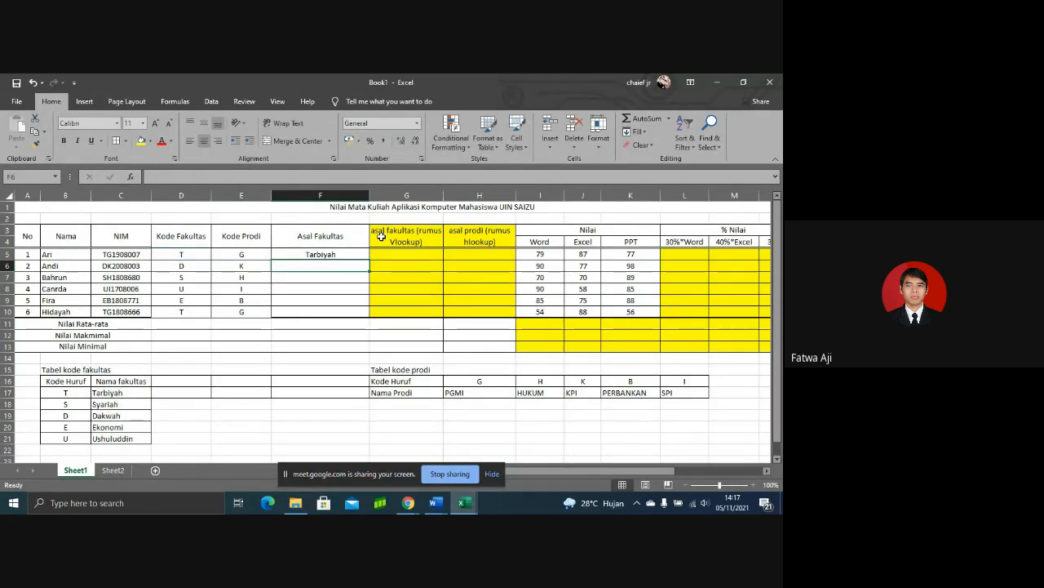
# Step: Zoom the worksheet in to 130% with the student table in view
pyautogui.click(753, 484)
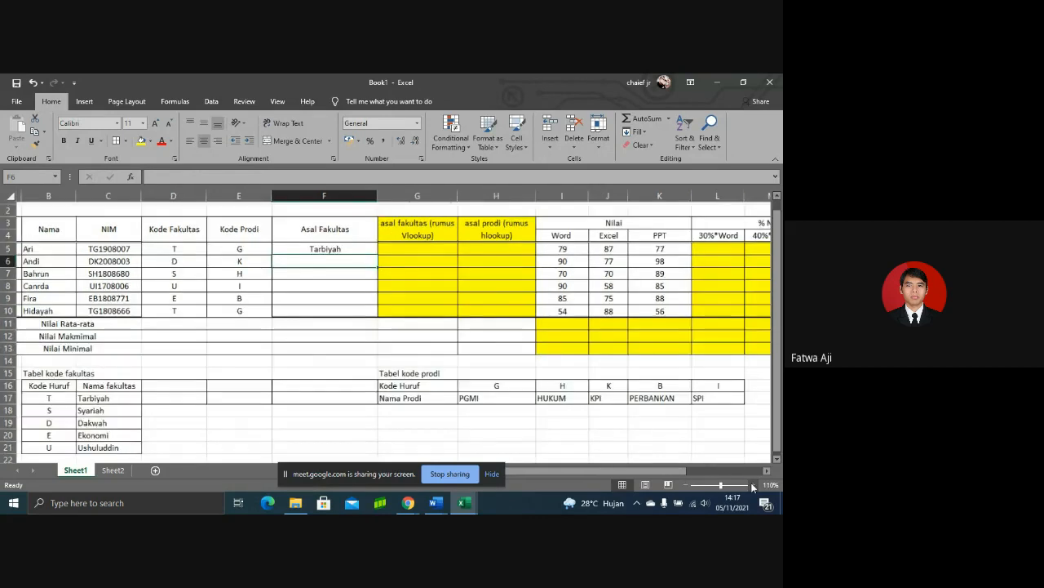
pyautogui.click(752, 485)
pyautogui.moveTo(671, 472); pyautogui.dragTo(628, 480)
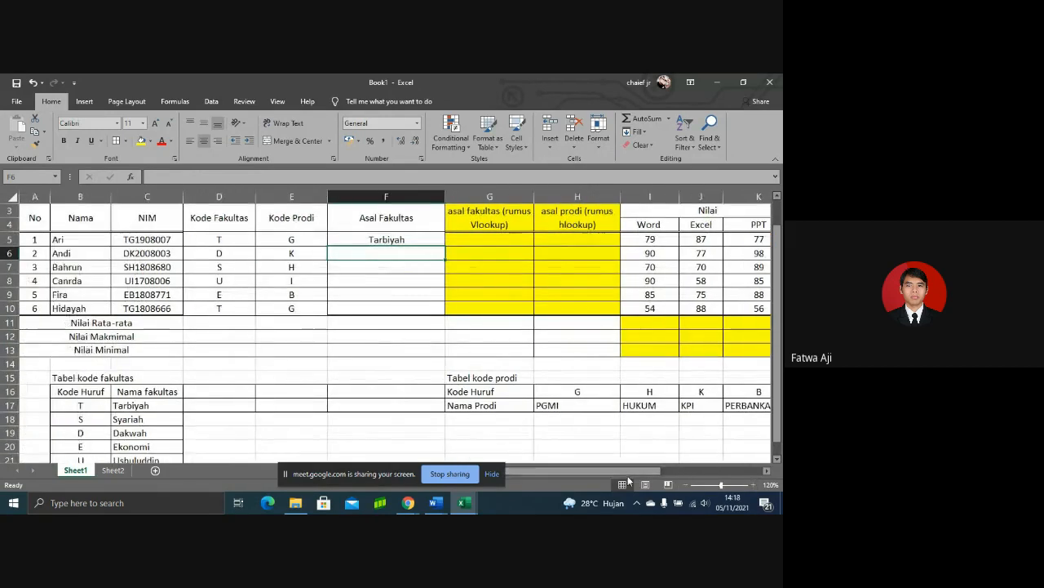
pyautogui.scroll(1, 748, 384)
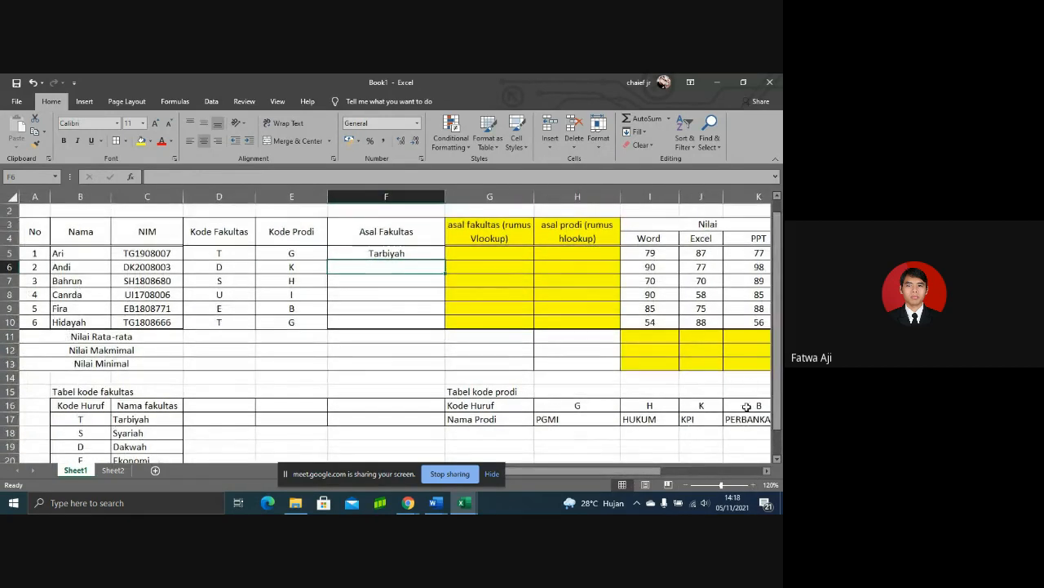
pyautogui.click(752, 485)
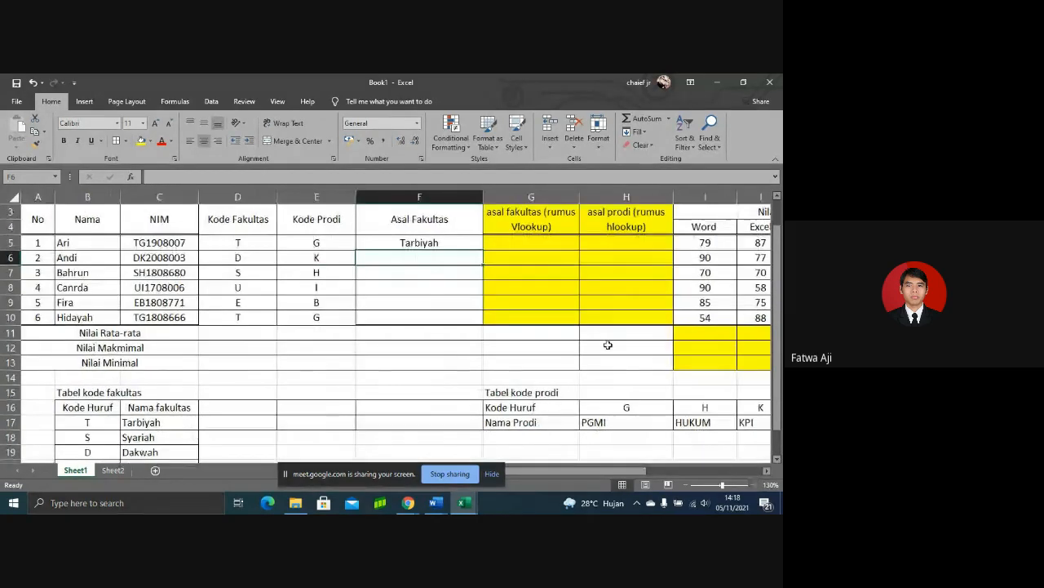
pyautogui.click(457, 240)
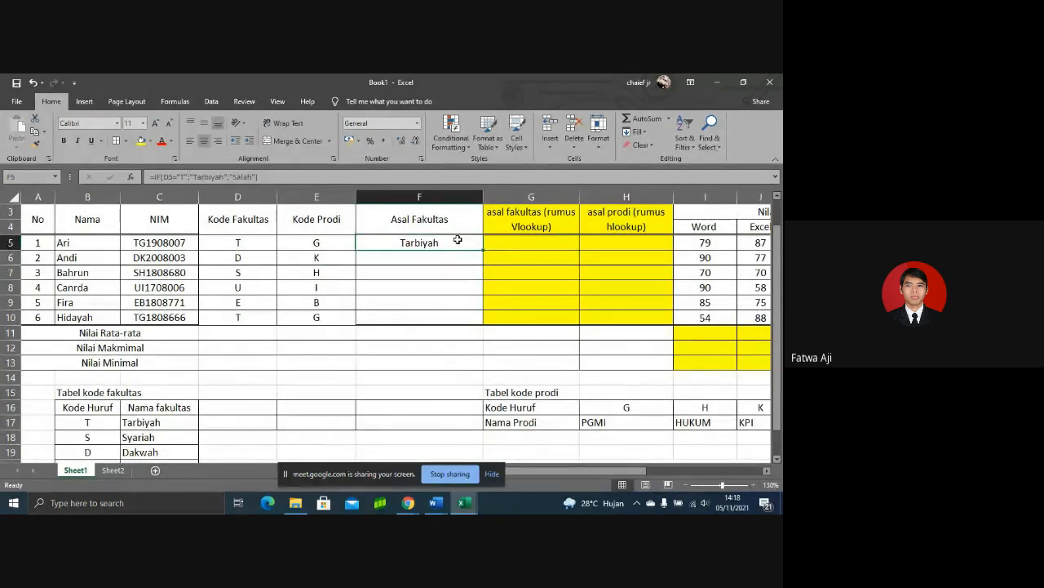
pyautogui.write('=fi')
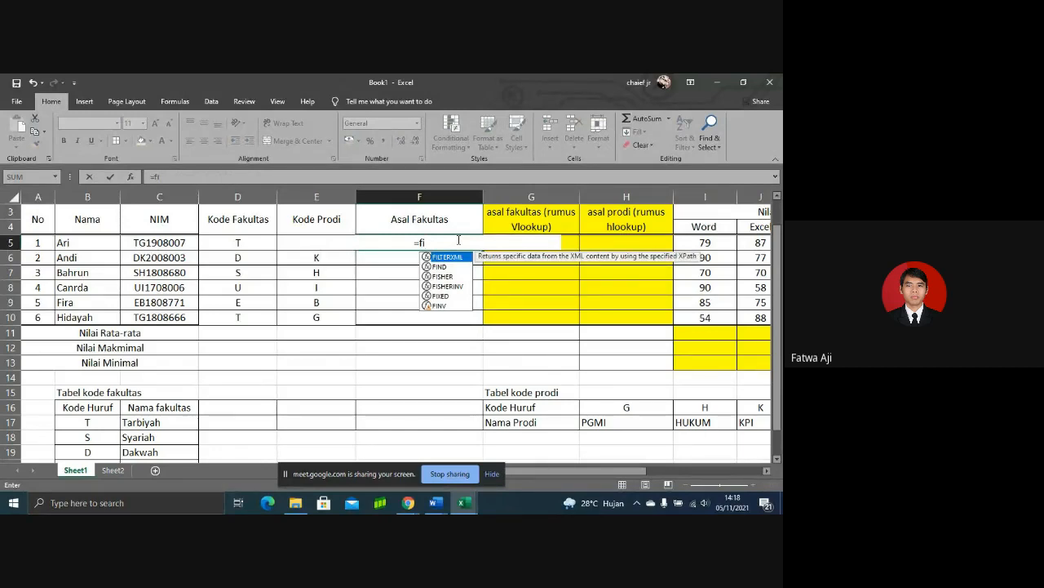
pyautogui.press('BackSpace')
pyautogui.press('BackSpace')
pyautogui.write('if')
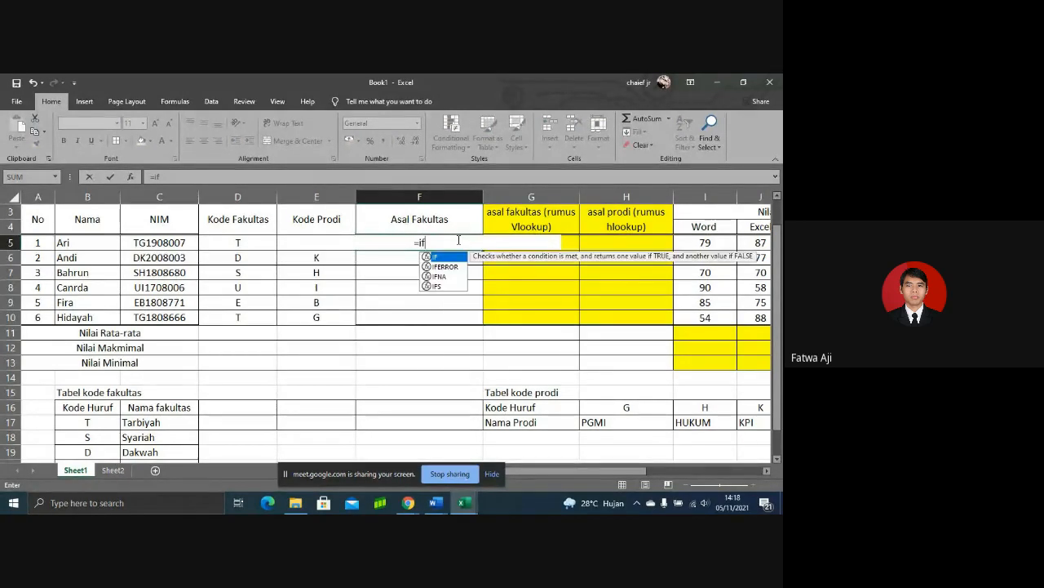
pyautogui.doubleClick(442, 258)
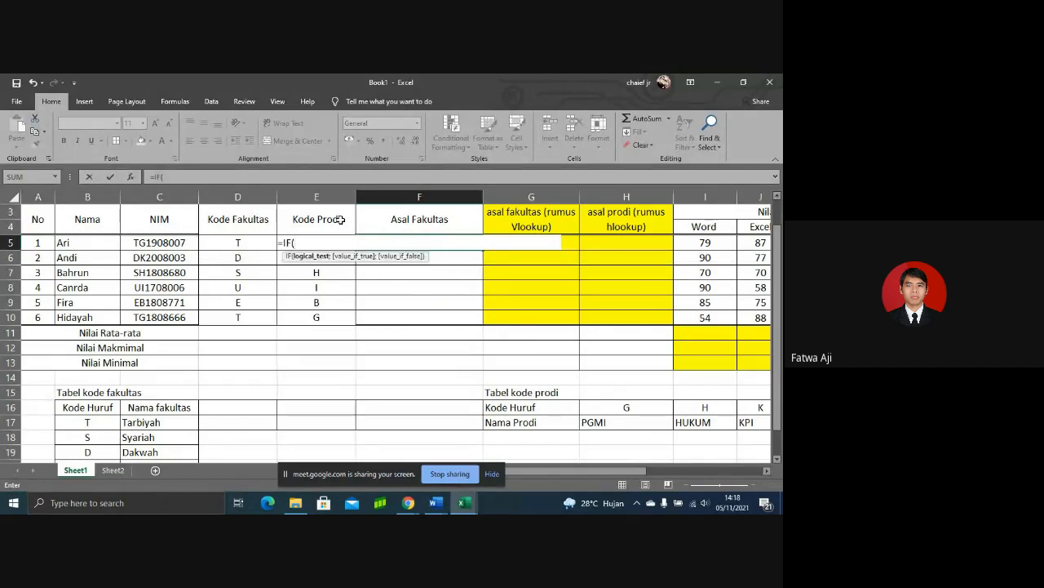
pyautogui.click(255, 200)
pyautogui.press('BackSpace')
pyautogui.press('BackSpace')
pyautogui.press('BackSpace')
pyautogui.press('BackSpace')
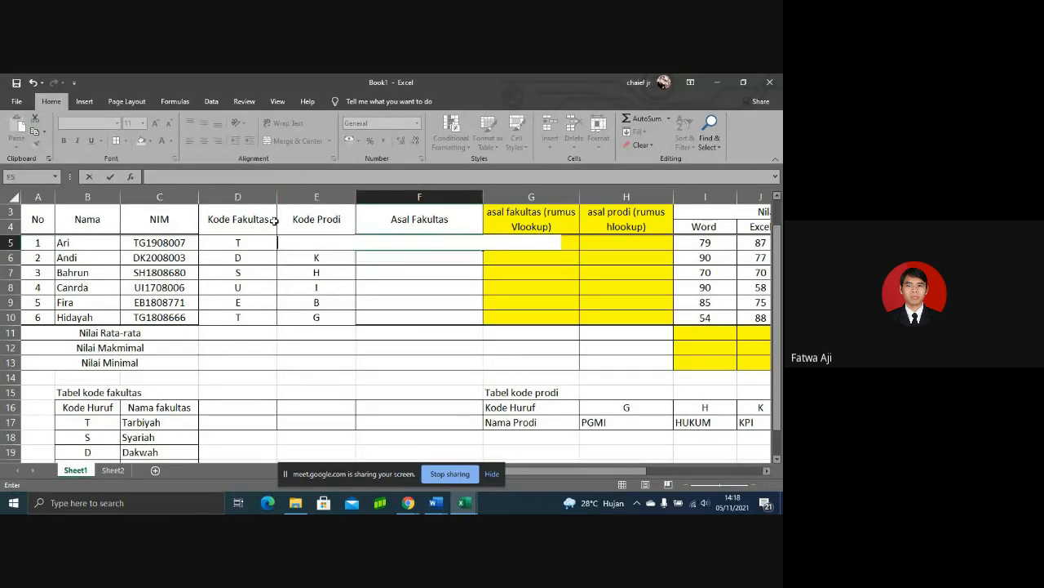
pyautogui.press('Escape')
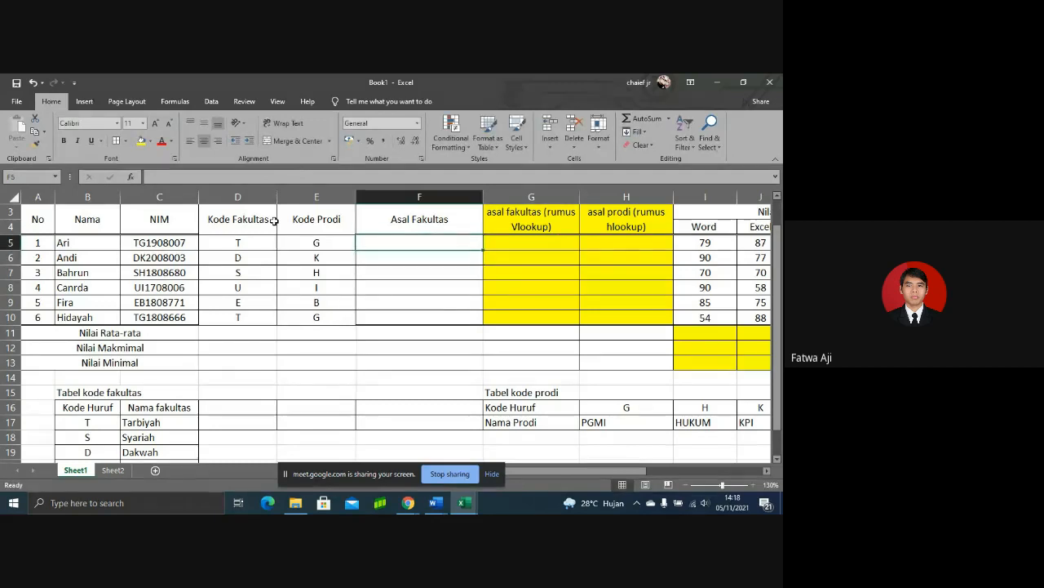
# Step: Enter =IF(D5="T";"Tarbiyah";"Salah") in F5 and fill the formula down to F10
pyautogui.write('=if(')
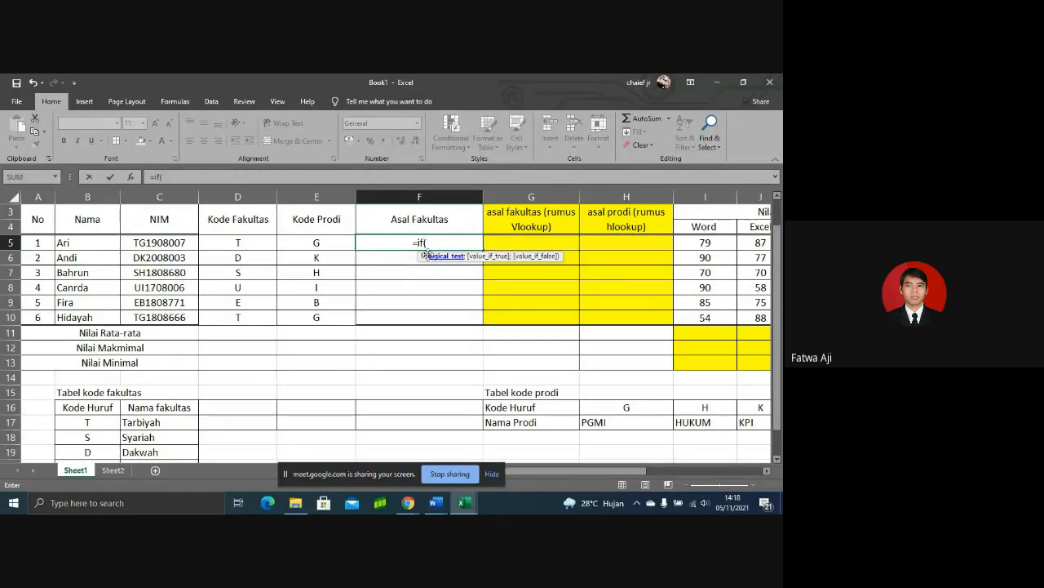
pyautogui.click(253, 242)
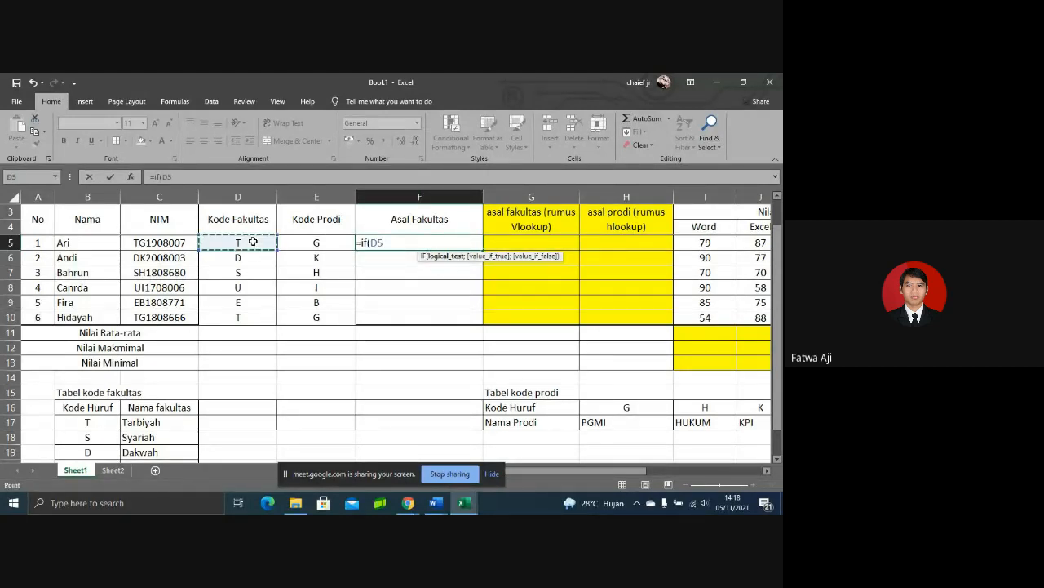
pyautogui.write('="T')
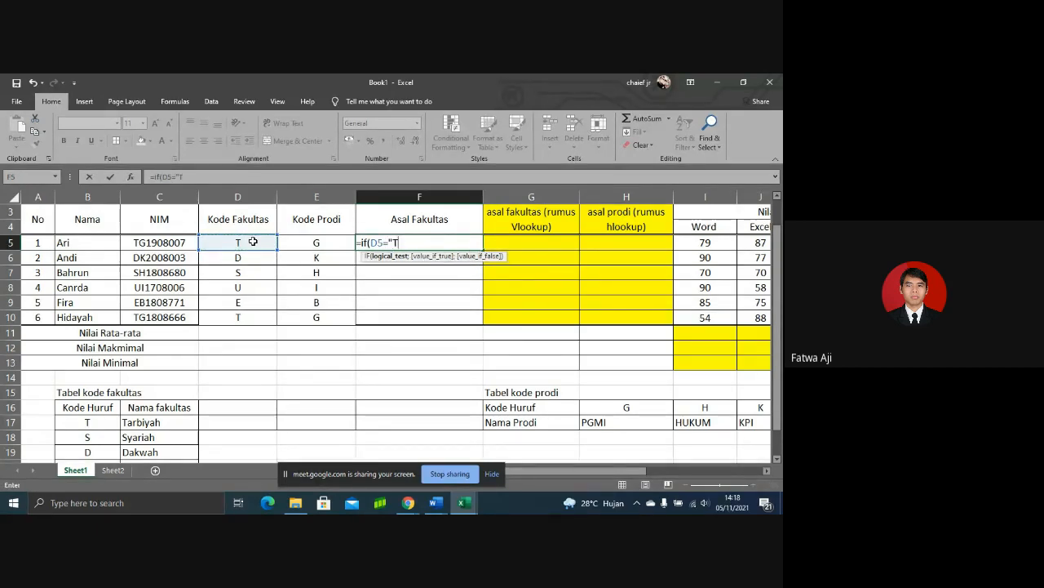
pyautogui.write('";')
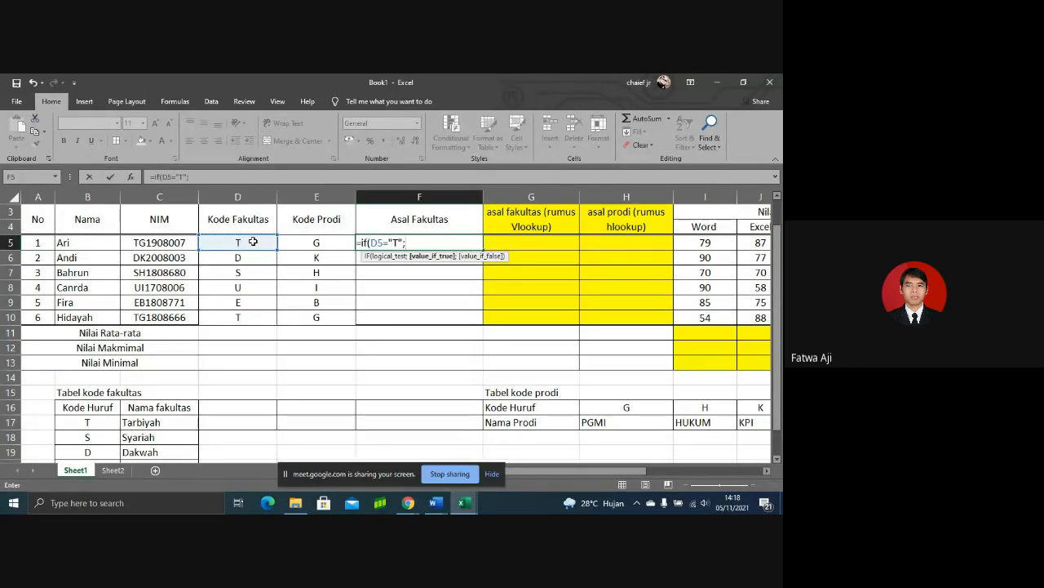
pyautogui.write('"Tarbiyah')
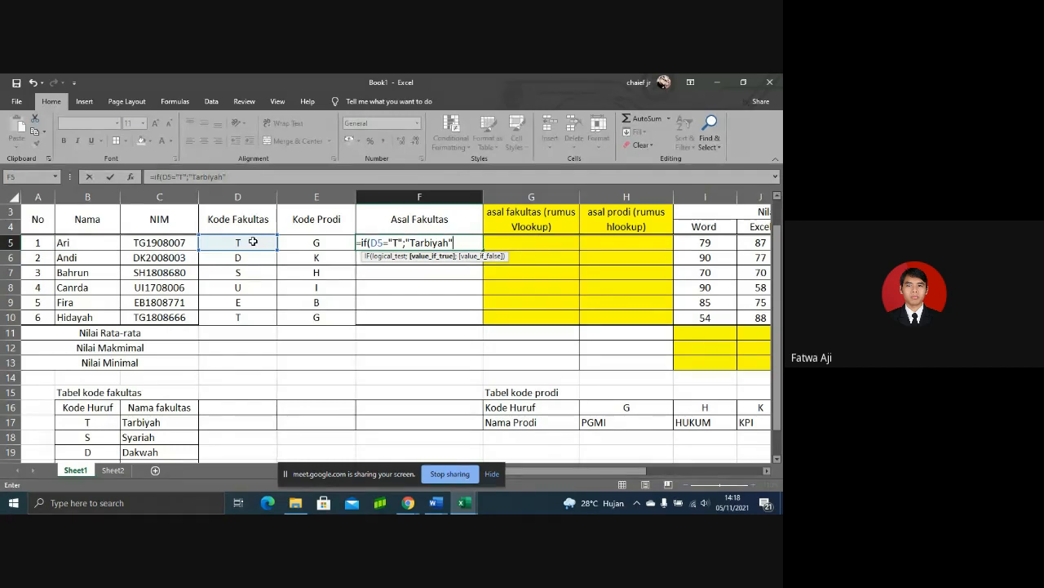
pyautogui.write(';"')
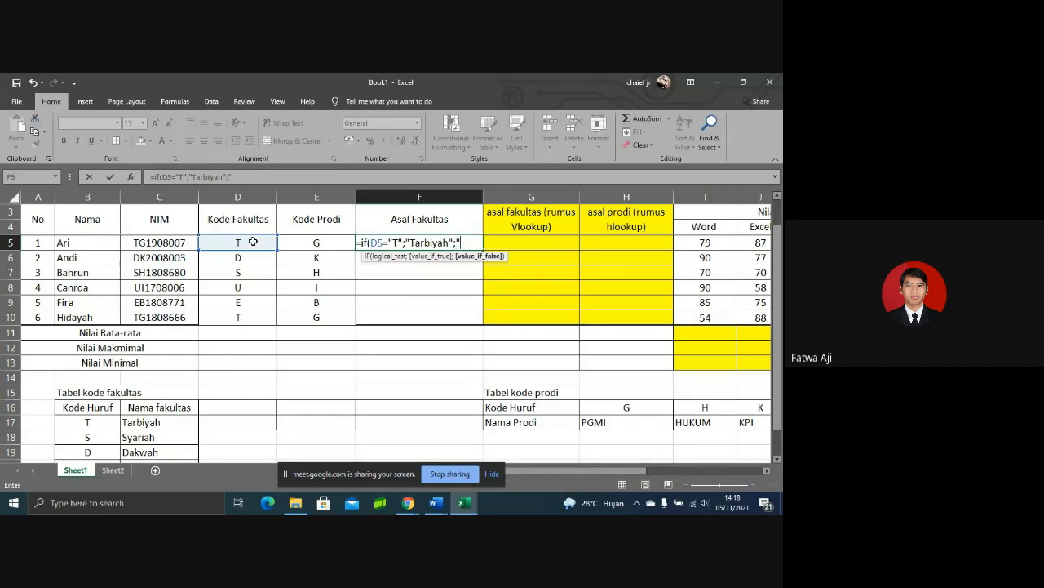
pyautogui.write('Salah')
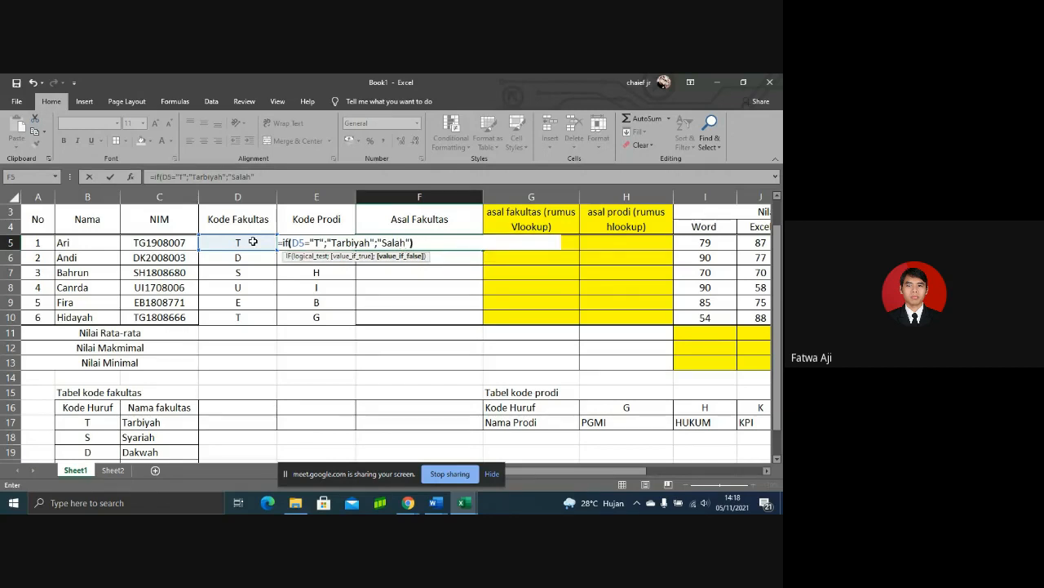
pyautogui.write('")')
pyautogui.press('Return')
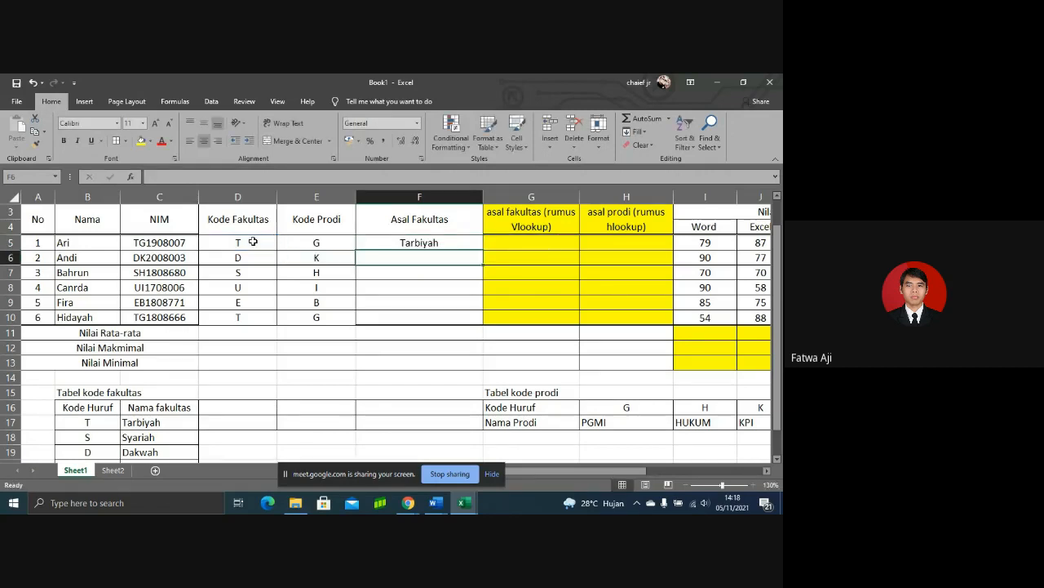
pyautogui.click(359, 242)
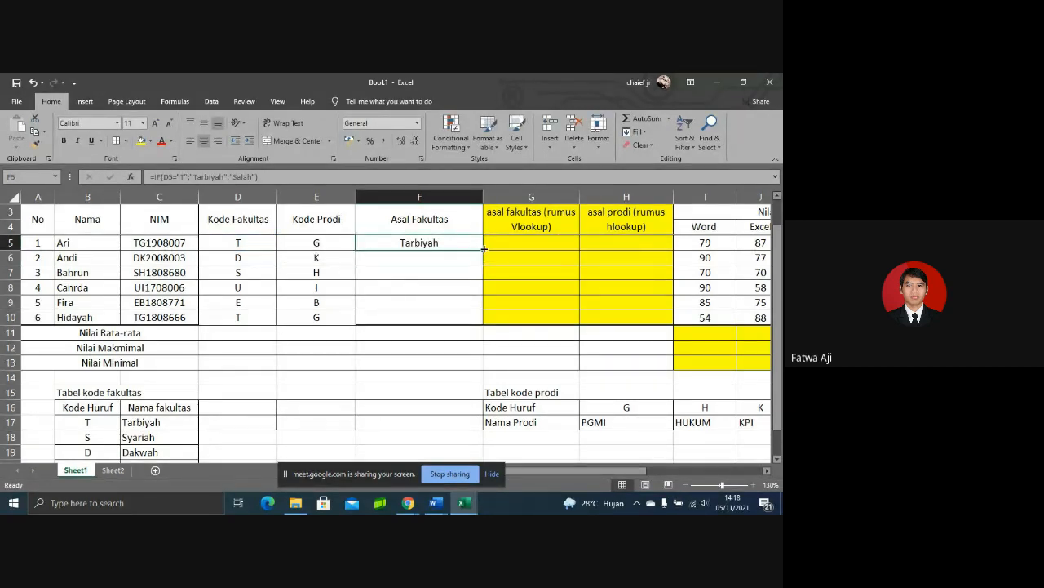
pyautogui.moveTo(483, 249); pyautogui.dragTo(483, 322)
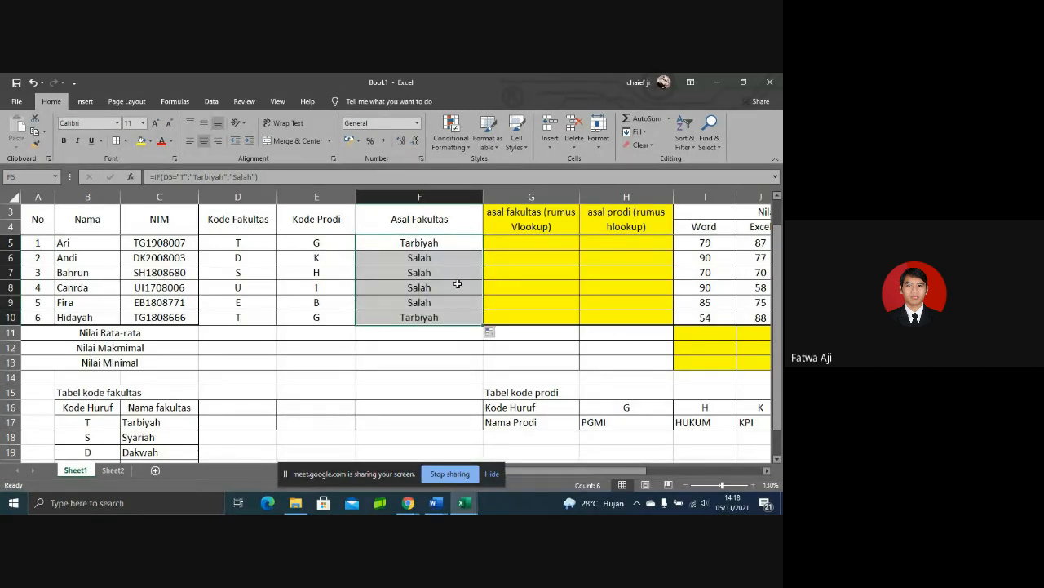
# Step: Examine the filled IF formulas in F6 to F9 and the cell references and arguments of the formula in F6
pyautogui.click(421, 258)
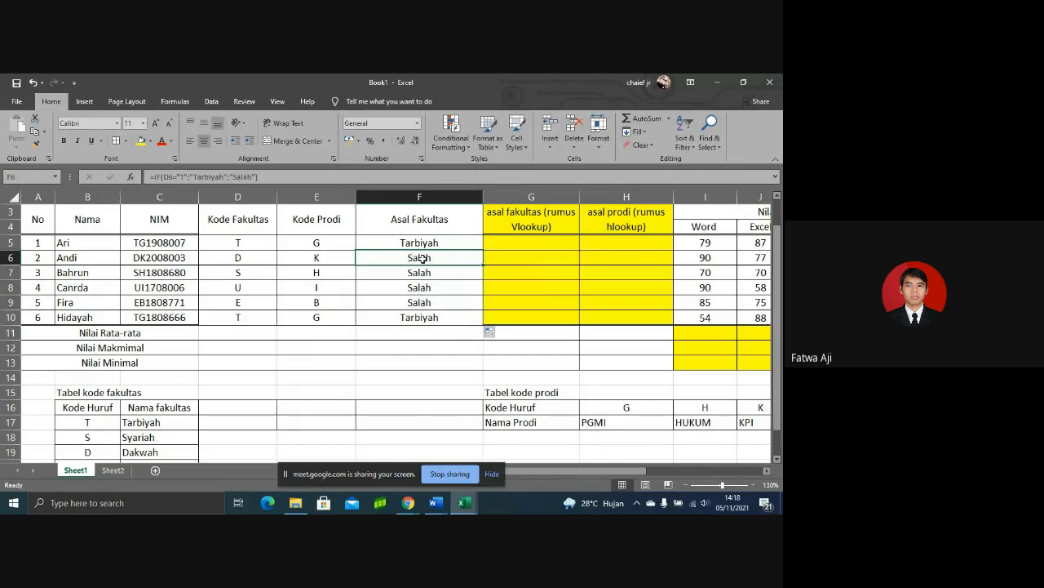
pyautogui.press('Down')
pyautogui.press('Down')
pyautogui.press('Down')
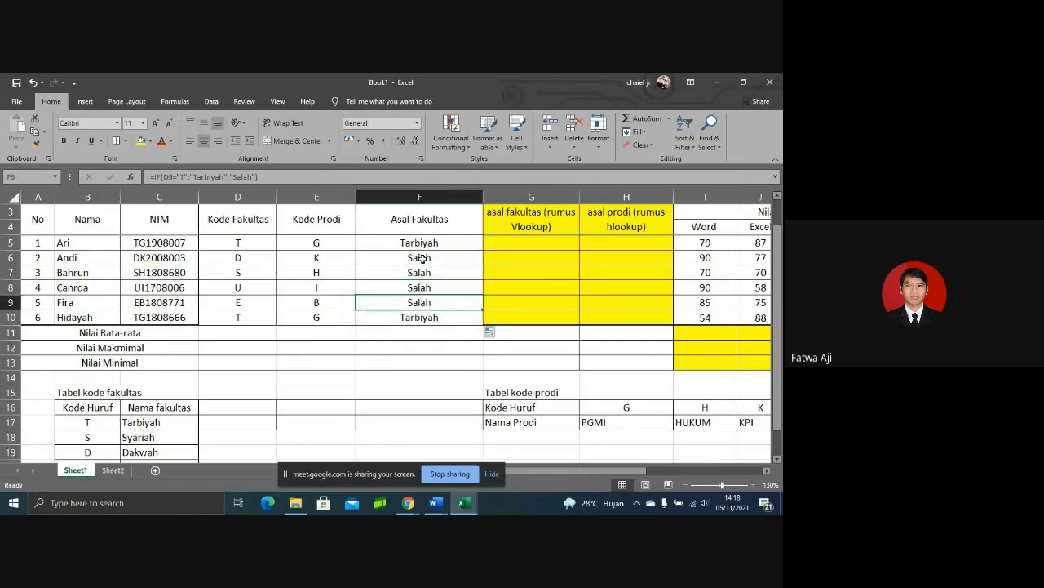
pyautogui.press('Up')
pyautogui.press('Up')
pyautogui.press('Up')
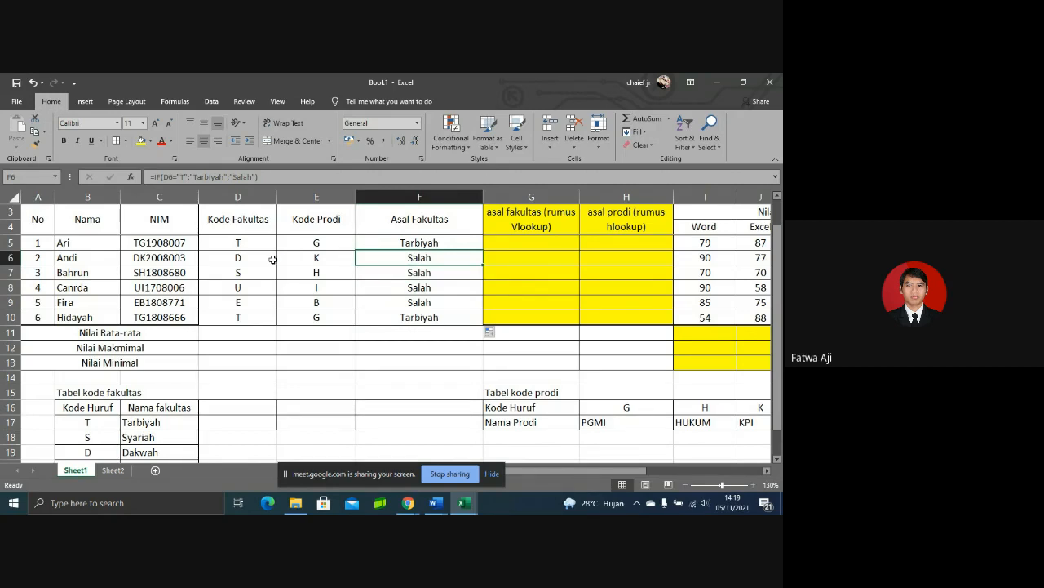
pyautogui.doubleClick(399, 258)
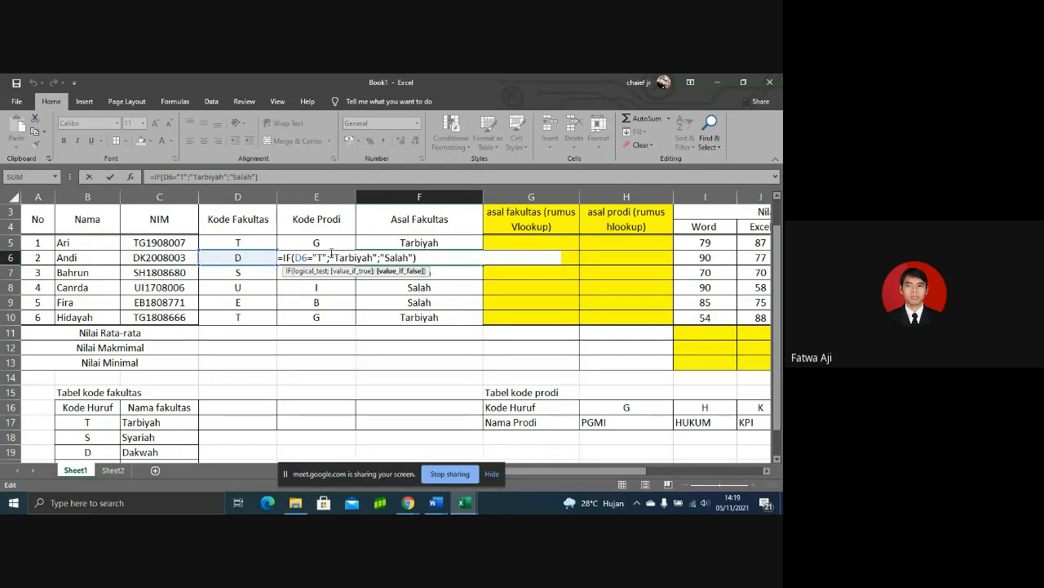
pyautogui.press('Return')
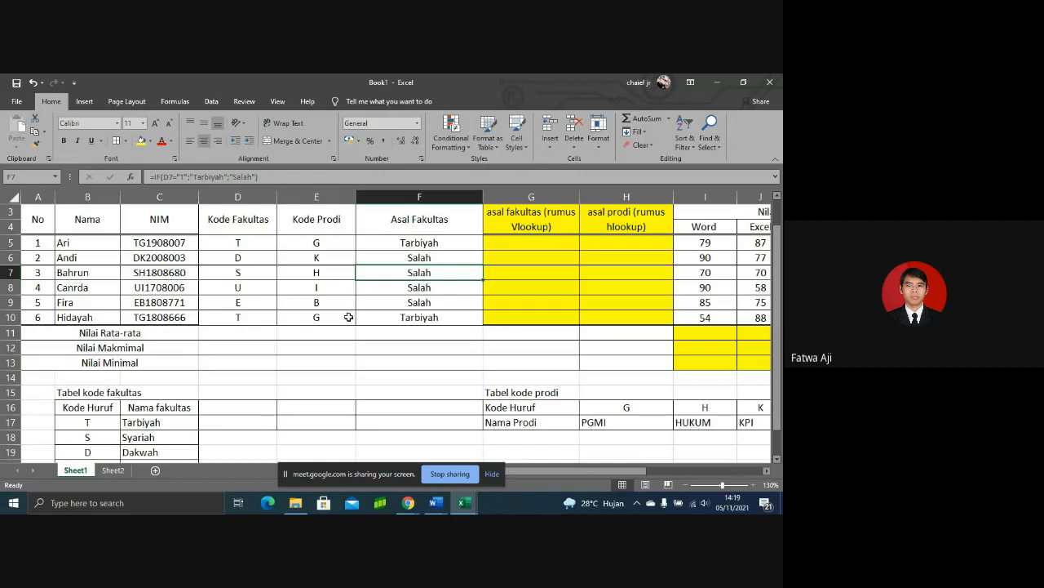
# Step: Copy the IF(D5="T";"Tarbiyah"; portion of the F5 formula and insert the copy before "Salah"
pyautogui.click(444, 243)
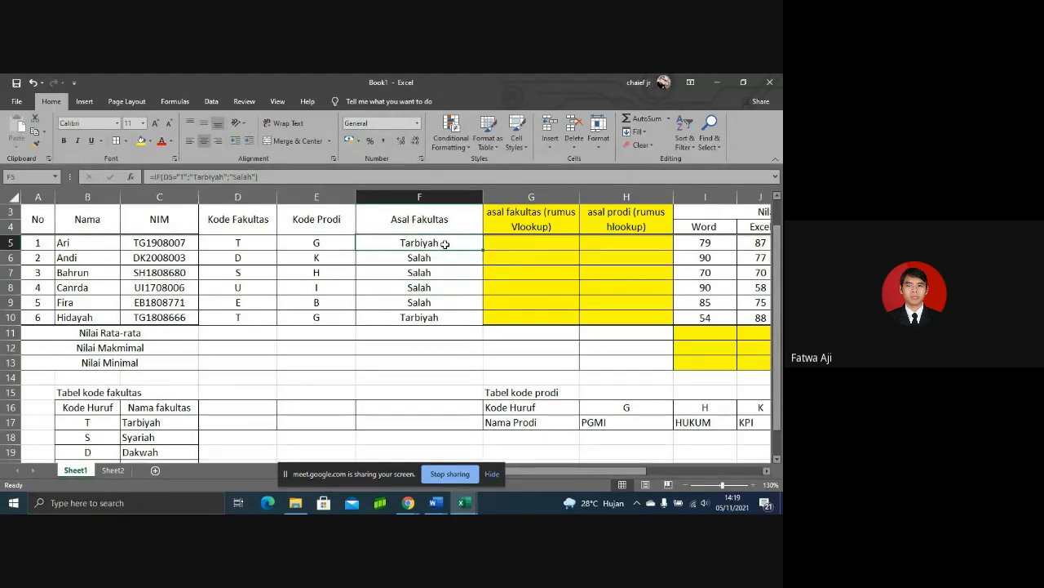
pyautogui.doubleClick(444, 243)
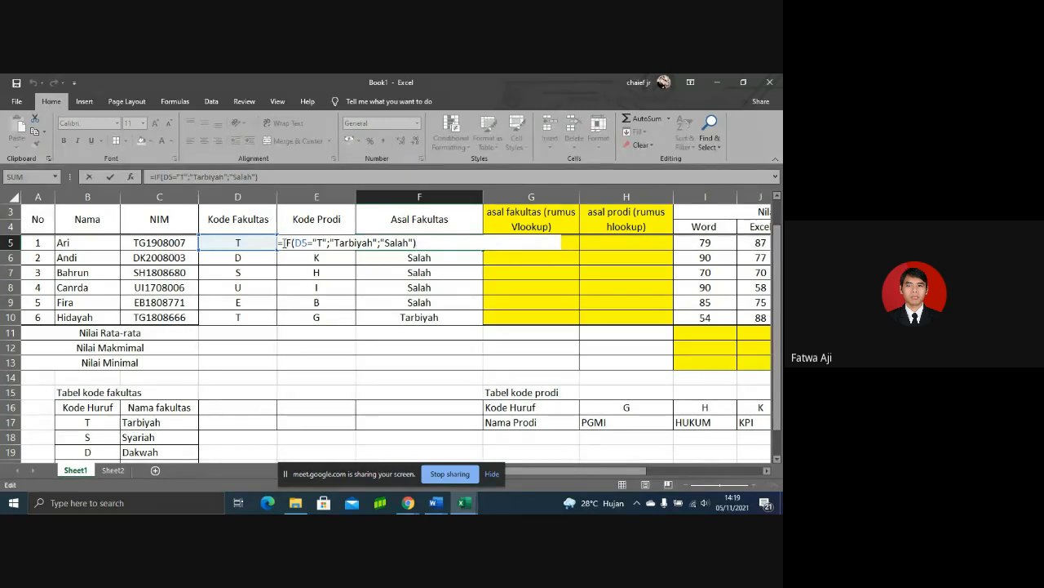
pyautogui.moveTo(283, 242); pyautogui.dragTo(382, 243)
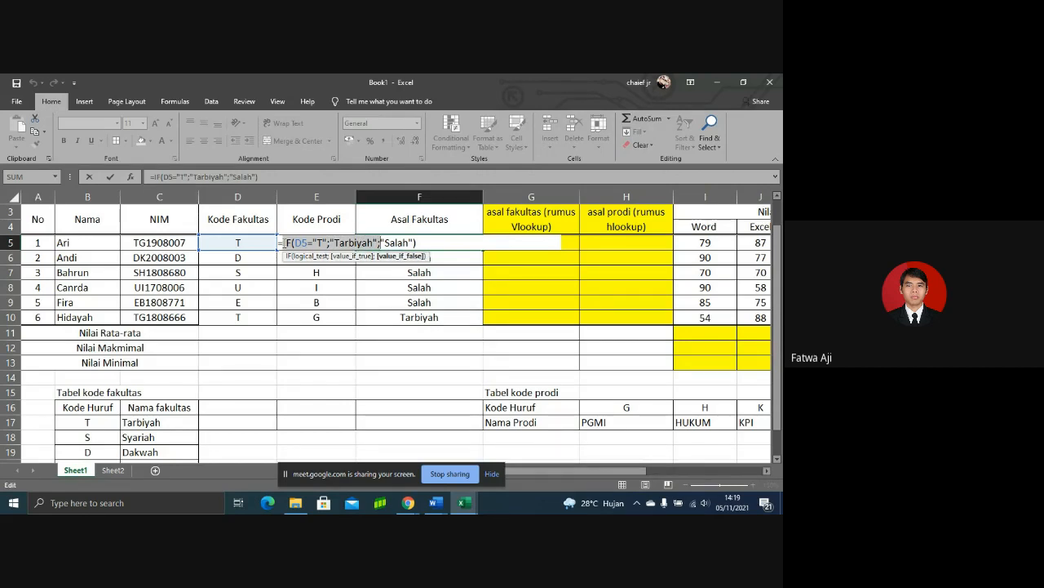
pyautogui.hotkey('ctrl', 'c')
pyautogui.click(378, 243)
pyautogui.click(381, 243)
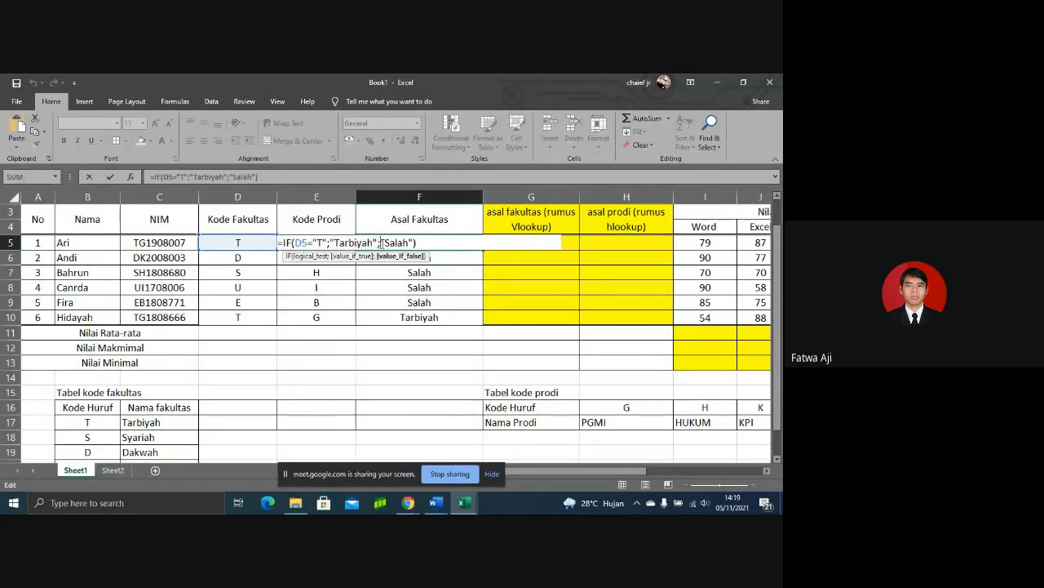
pyautogui.hotkey('ctrl', 'v')
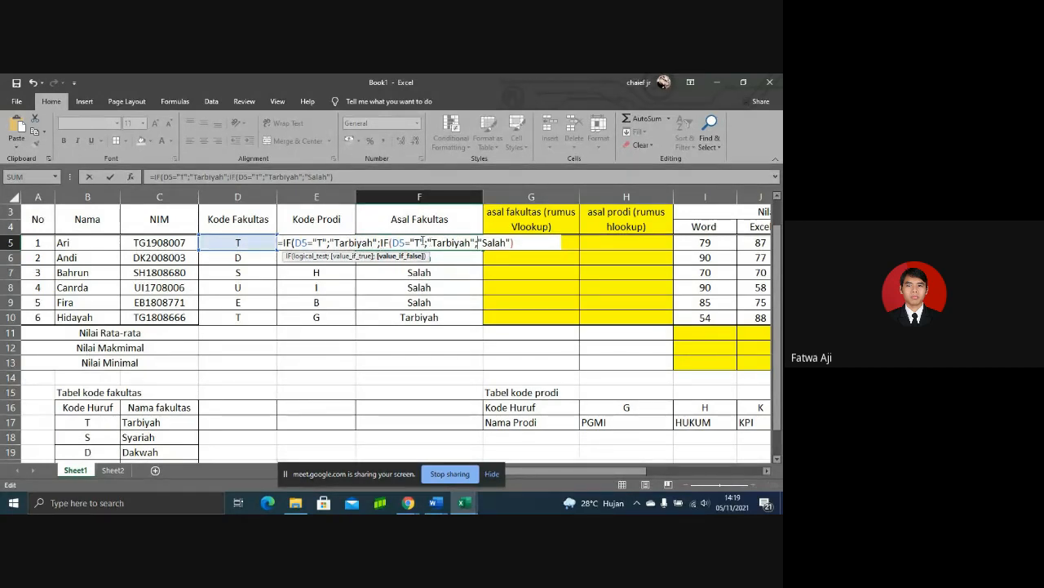
# Step: Change the nested IF in F5 to test D5 for "S" and return "Syariah"
pyautogui.click(420, 243)
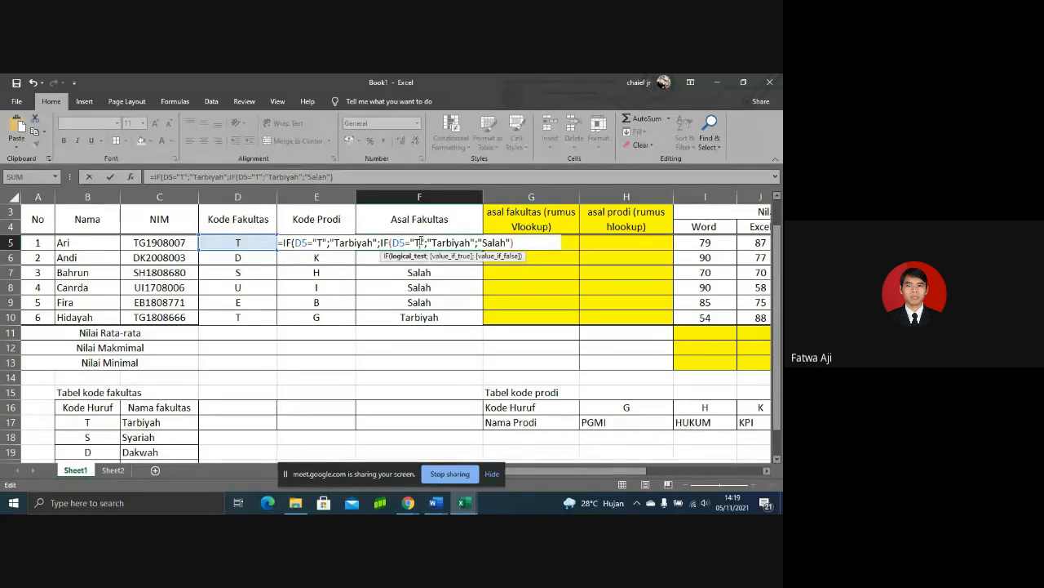
pyautogui.press('BackSpace')
pyautogui.write('S')
pyautogui.moveTo(472, 242); pyautogui.dragTo(432, 242)
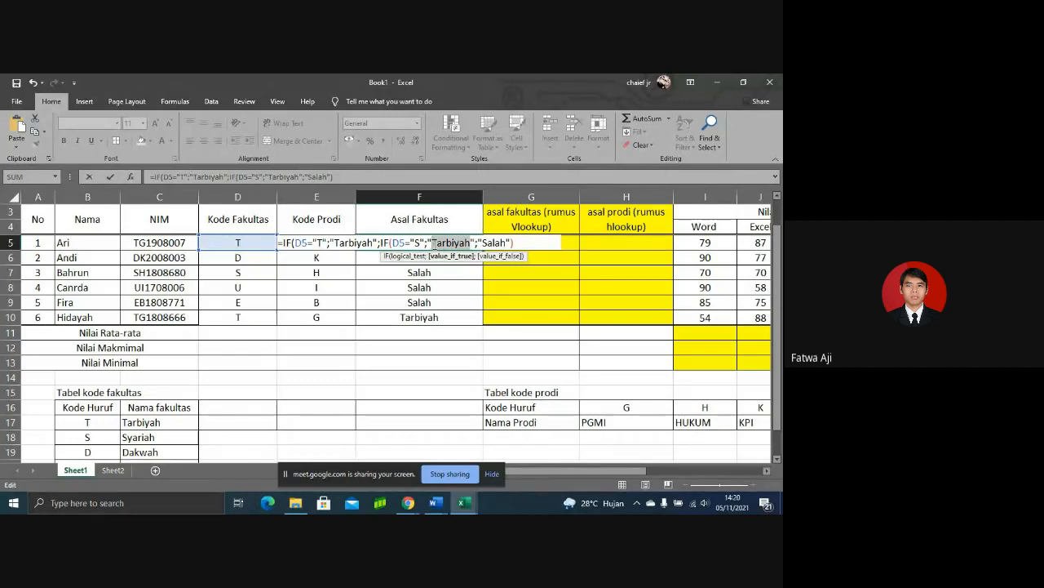
pyautogui.write('Syariah')
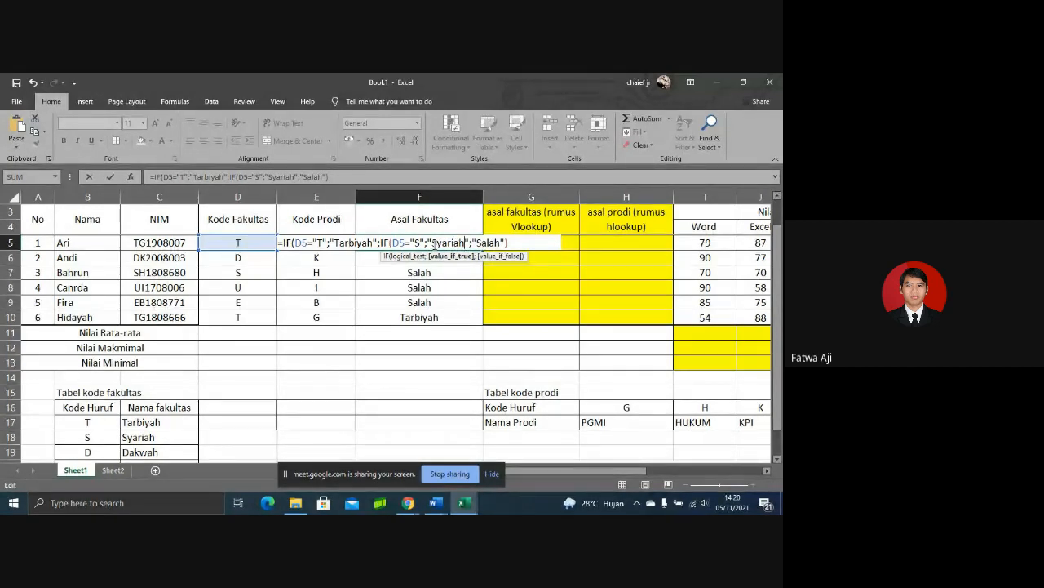
# Step: Paste another nested IF before "Salah" in the F5 formula and make it test D5 for "D" and return "Dakwah"
pyautogui.click(474, 243)
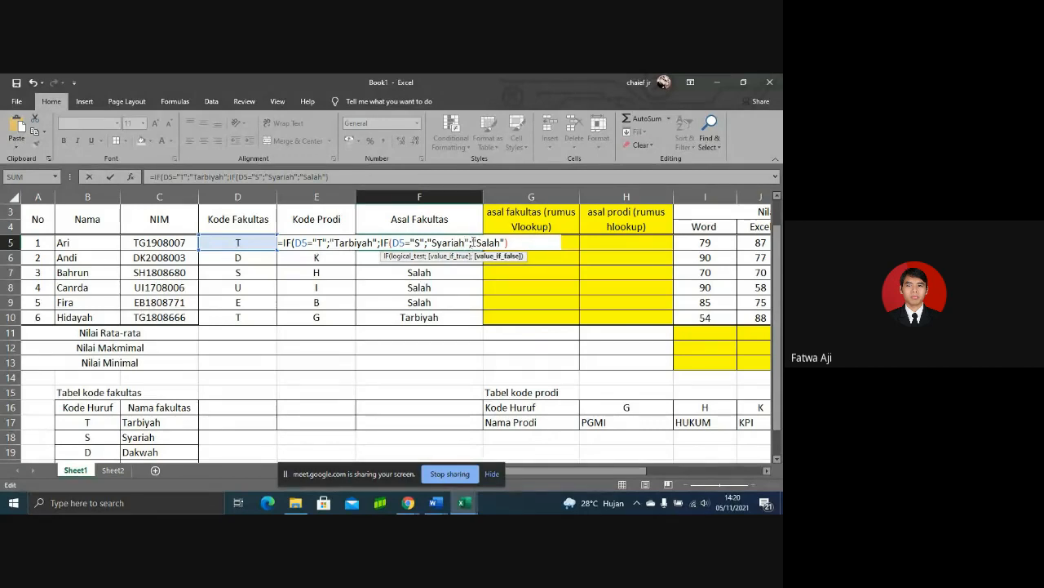
pyautogui.hotkey('ctrl', 'v')
pyautogui.click(432, 242)
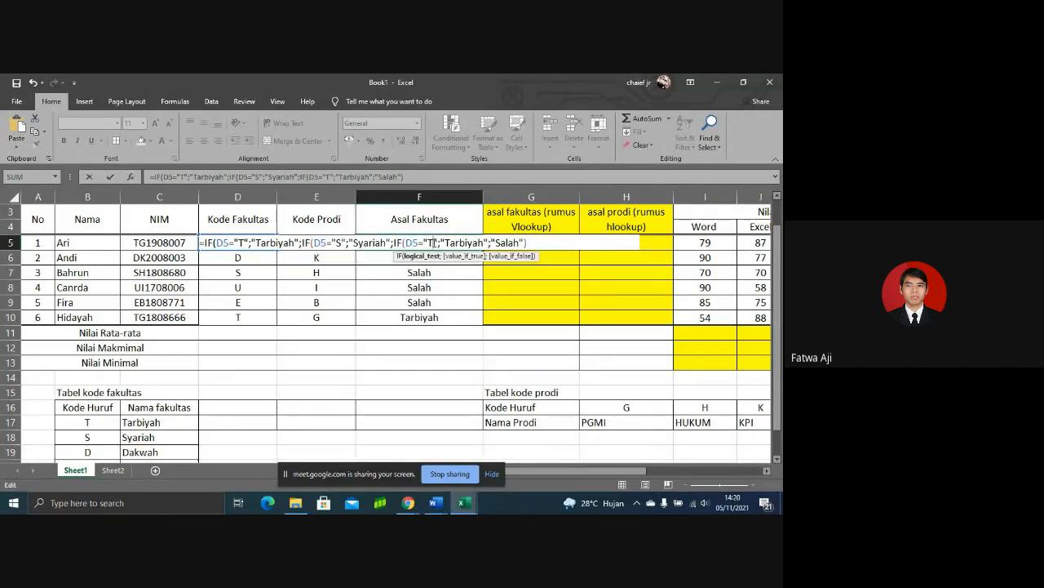
pyautogui.press('BackSpace')
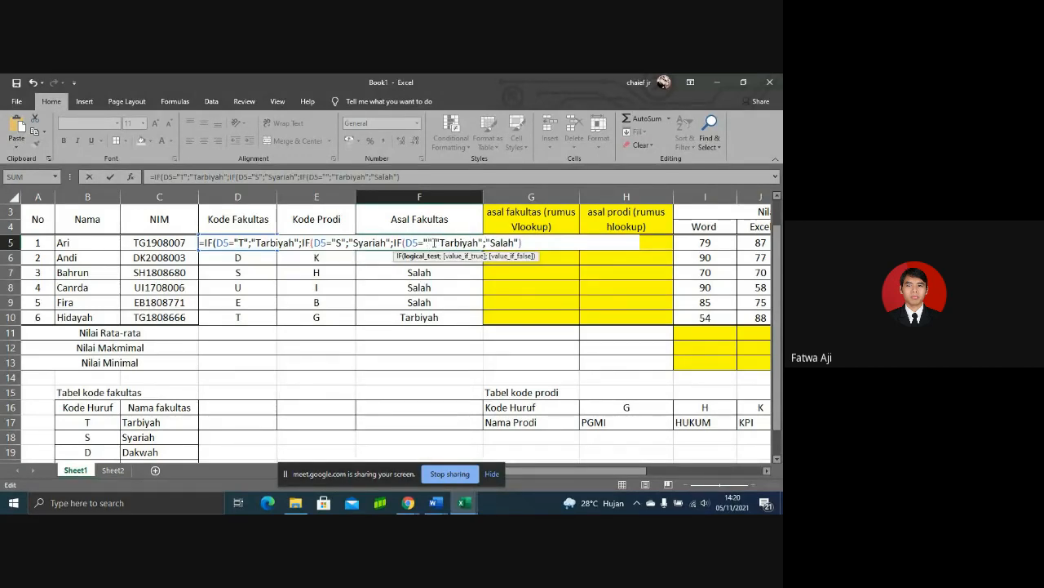
pyautogui.write('D";"')
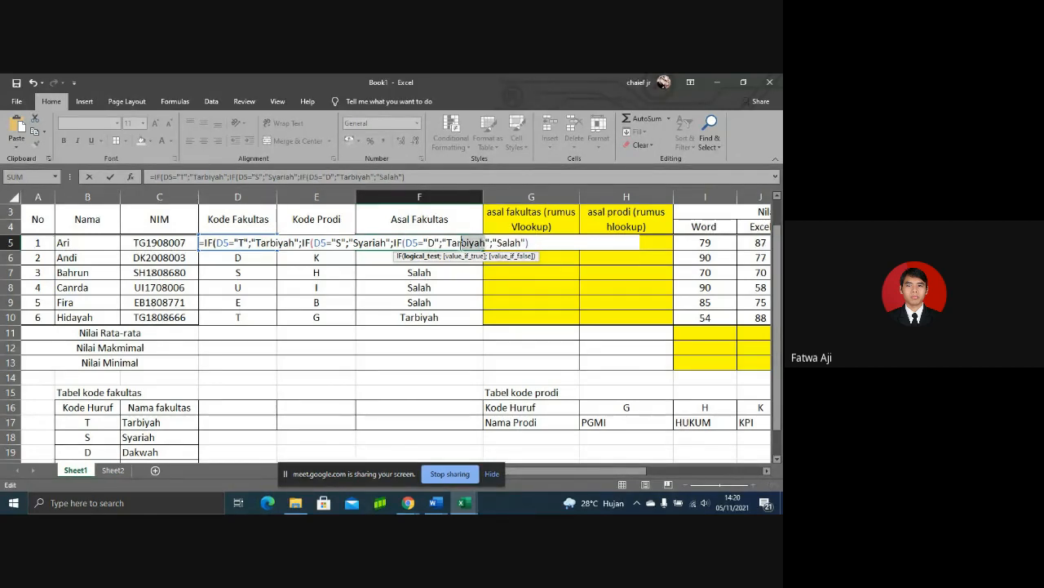
pyautogui.write('Dakwah')
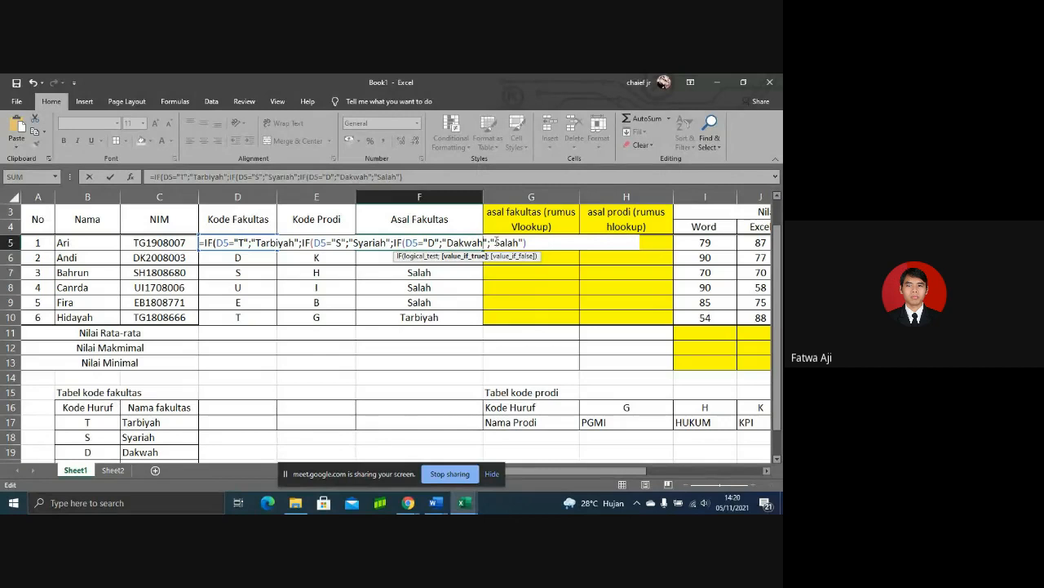
# Step: Insert a further nested IF after "Dakwah" in the F5 formula that tests D5 for "E" and returns "Ekonomi"
pyautogui.click(490, 242)
pyautogui.hotkey('ctrl', 'v')
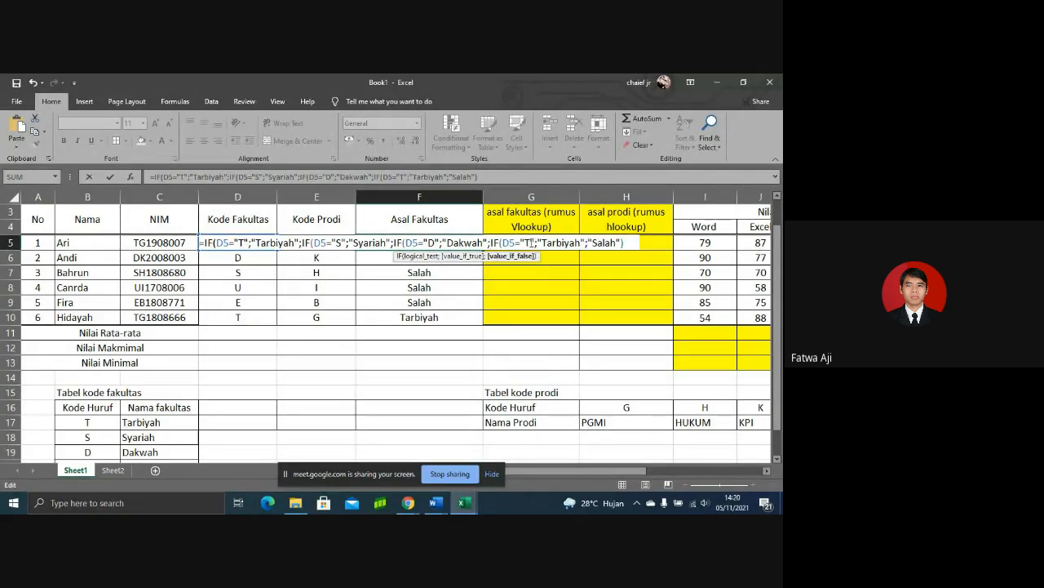
pyautogui.click(531, 242)
pyautogui.press('BackSpace')
pyautogui.write('E')
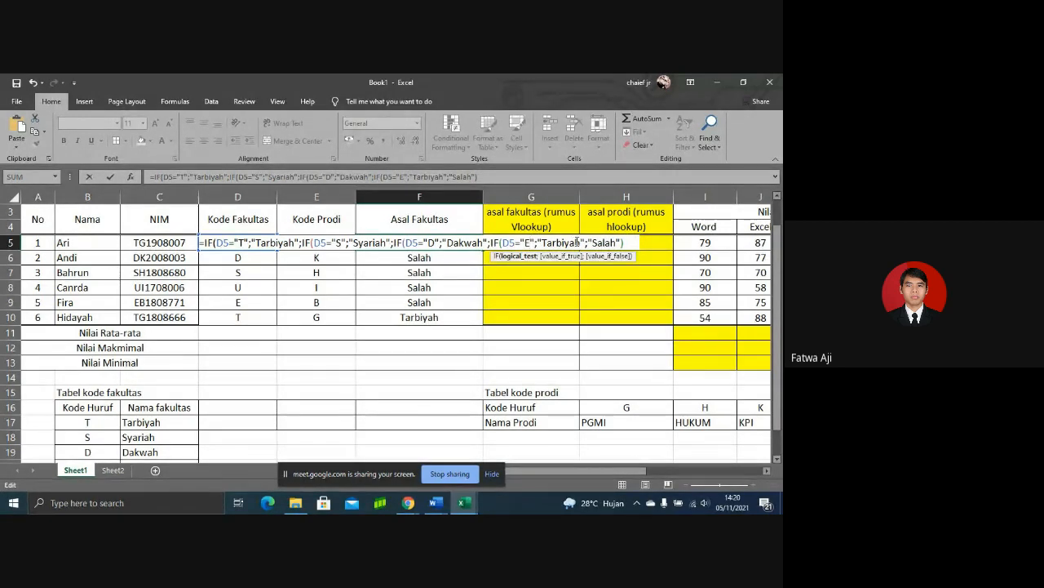
pyautogui.moveTo(580, 243); pyautogui.dragTo(541, 242)
pyautogui.write('Ekonomi')
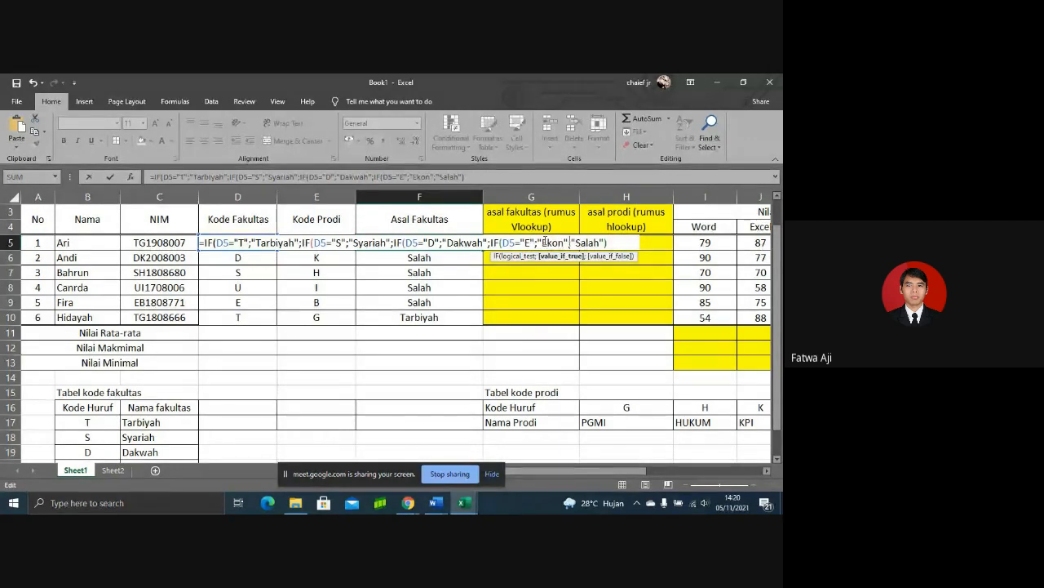
# Step: Add a nested IF after "Ekonomi" in the F5 formula that tests D5 for "U" and returns "Ushuluddin"
pyautogui.click(587, 243)
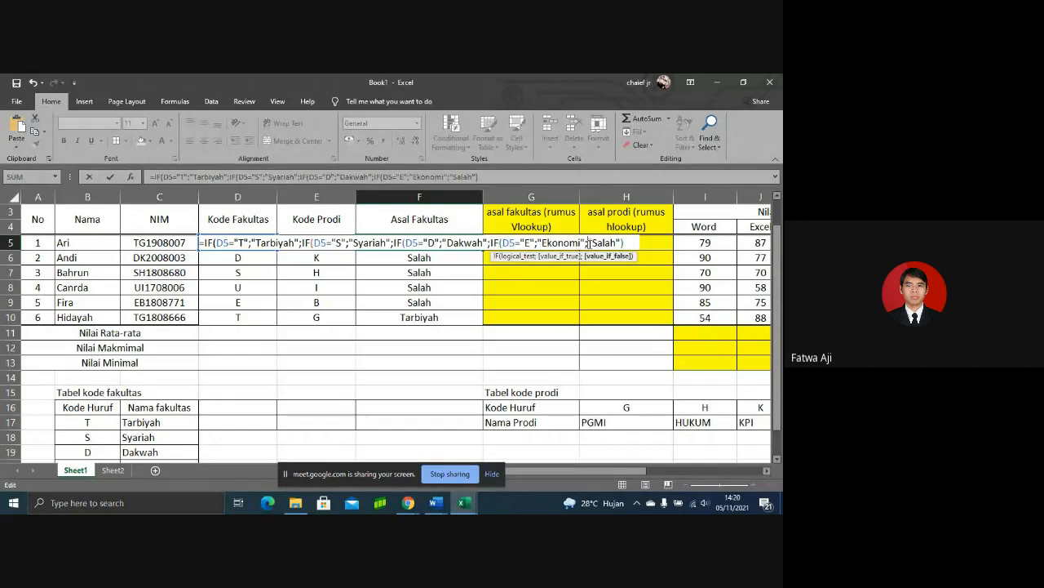
pyautogui.hotkey('ctrl', 'v')
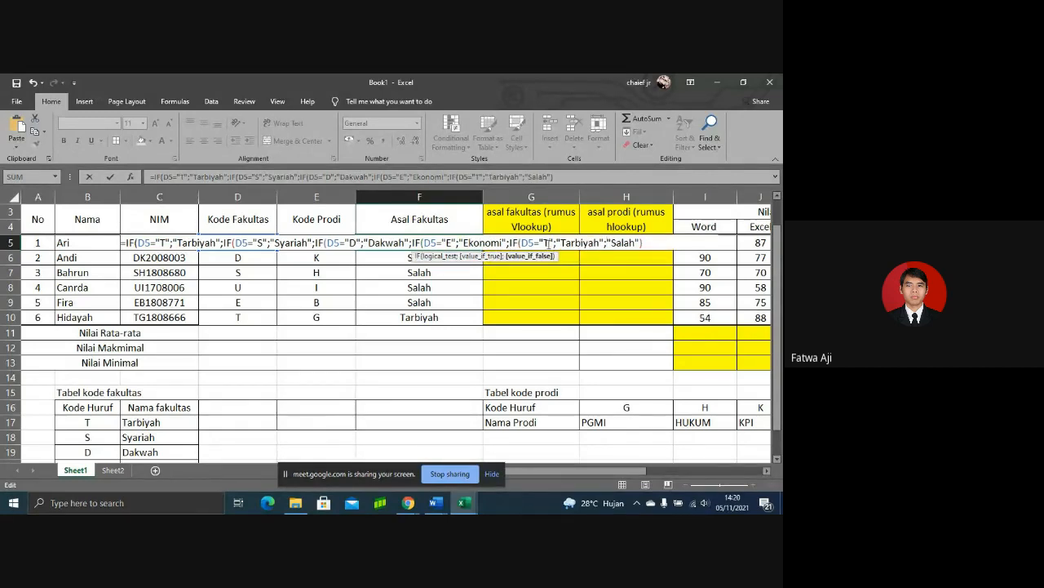
pyautogui.click(548, 244)
pyautogui.press('BackSpace')
pyautogui.write('U')
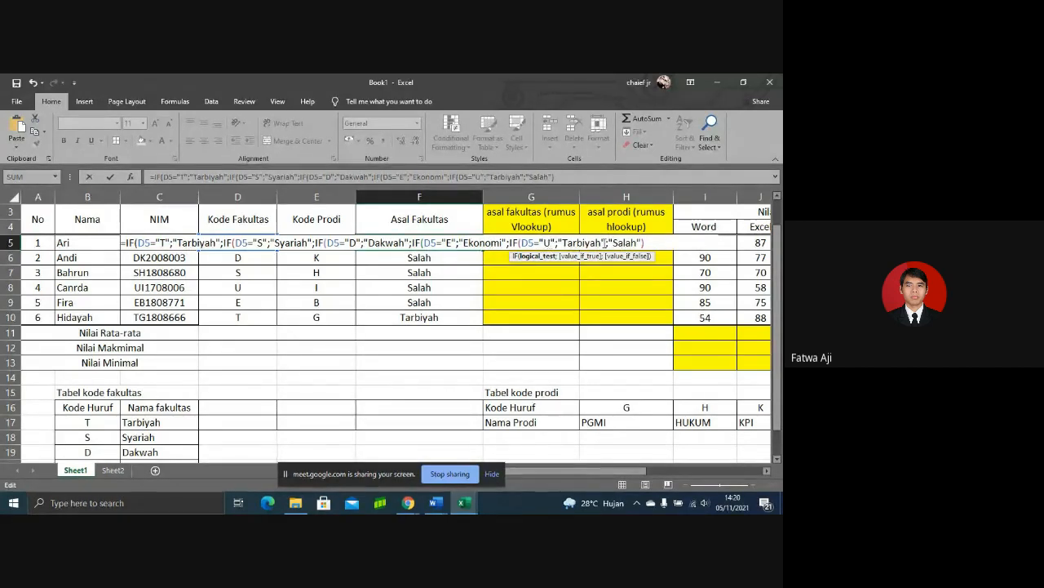
pyautogui.moveTo(605, 243); pyautogui.dragTo(565, 242)
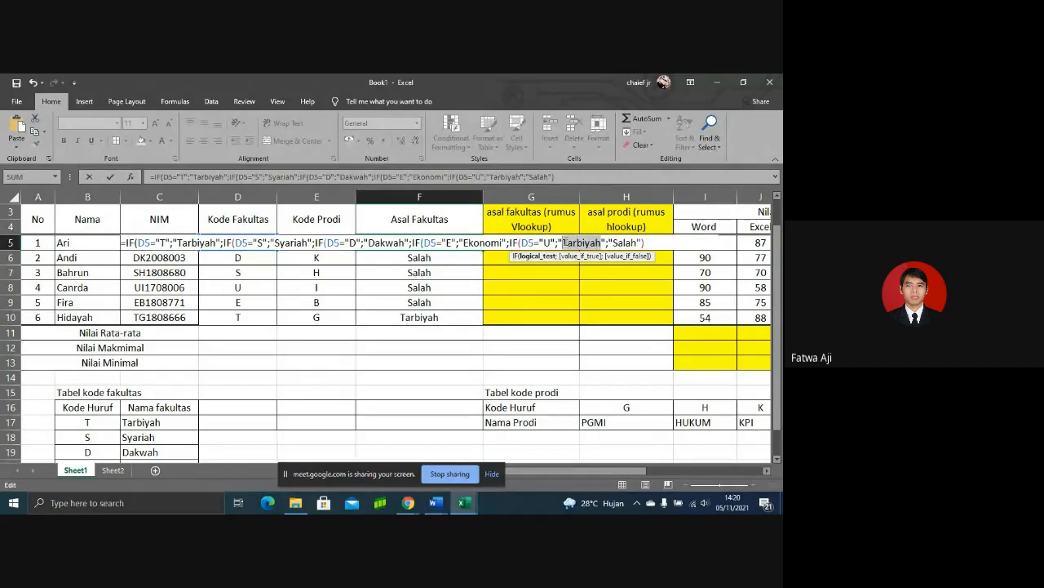
pyautogui.write('Ushuludd')
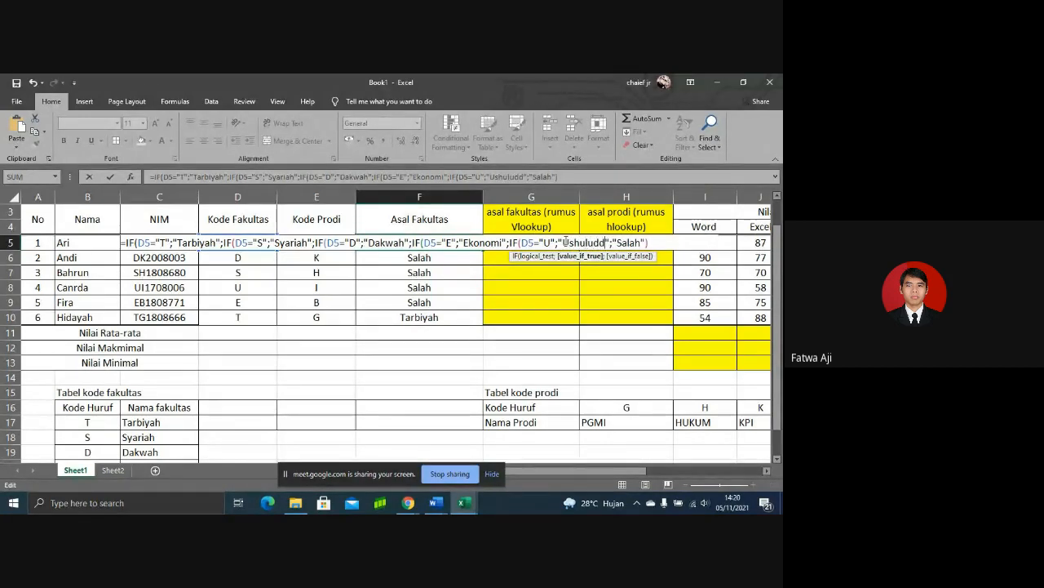
pyautogui.write('in')
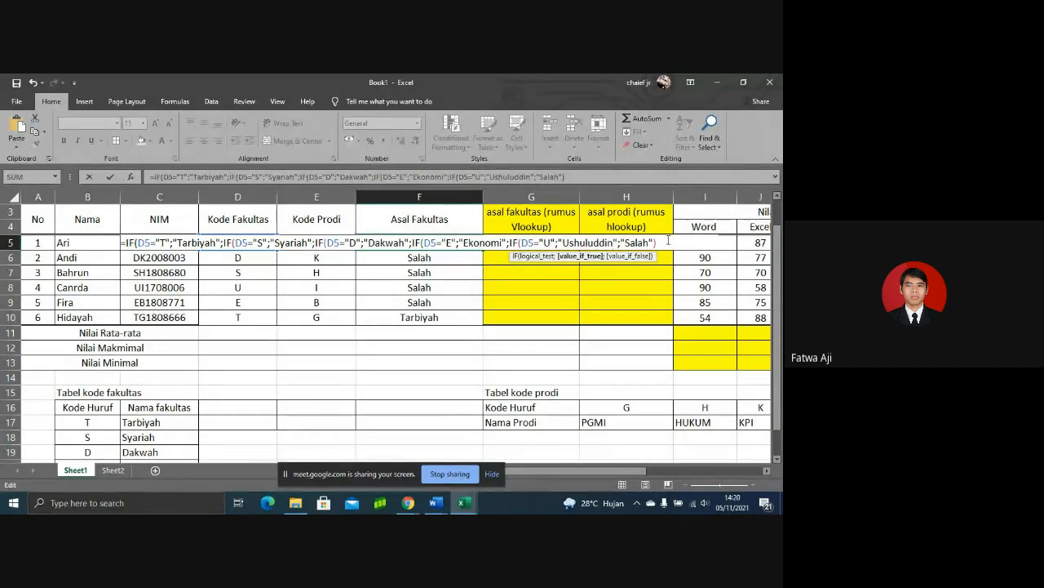
# Step: Close all the nested IFs in the F5 Asal Fakultas formula and copy it down through F10
pyautogui.click(661, 242)
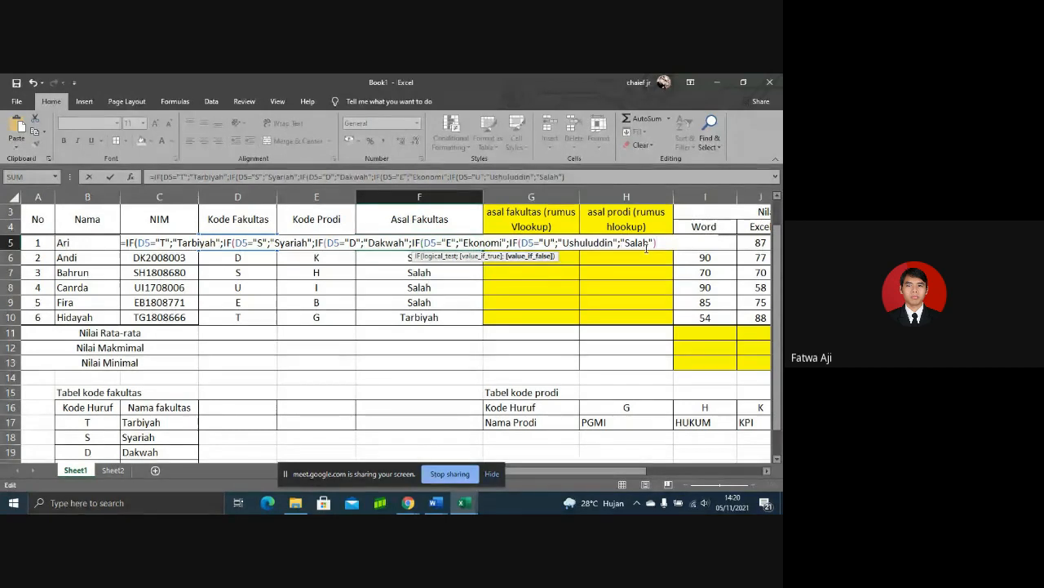
pyautogui.write('))))')
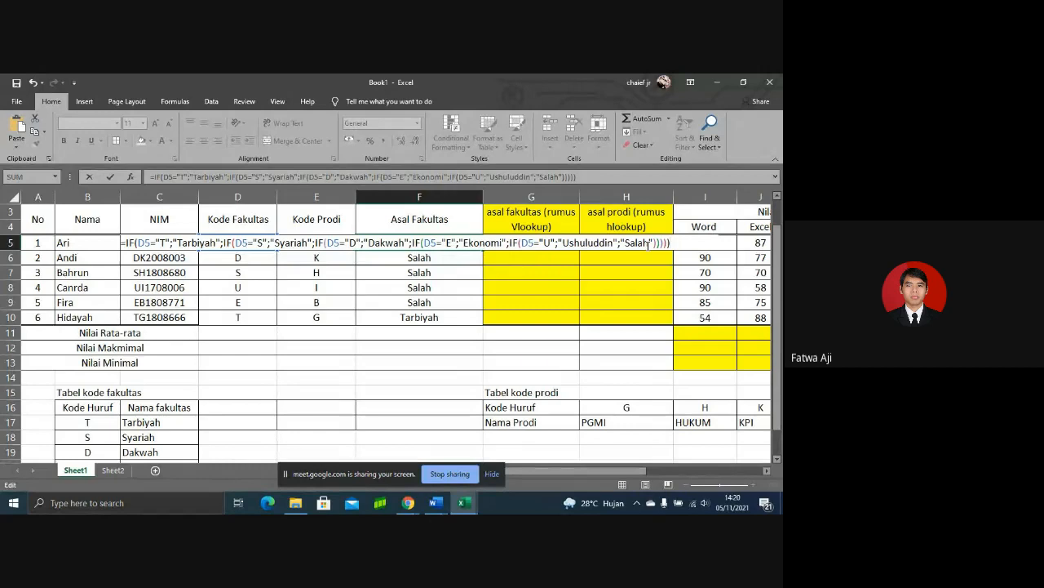
pyautogui.press('Return')
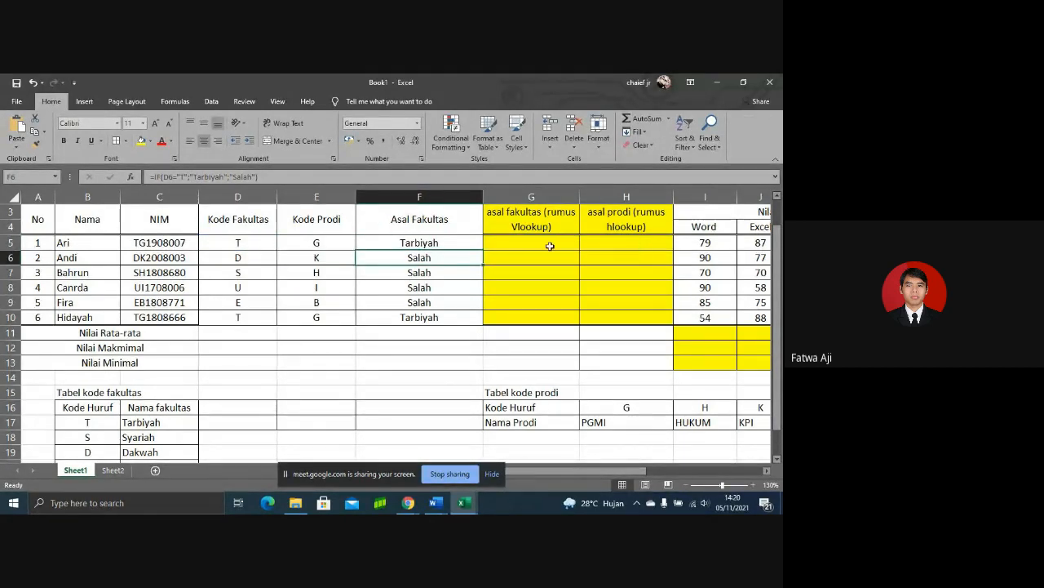
pyautogui.click(477, 243)
pyautogui.moveTo(483, 250); pyautogui.dragTo(487, 327)
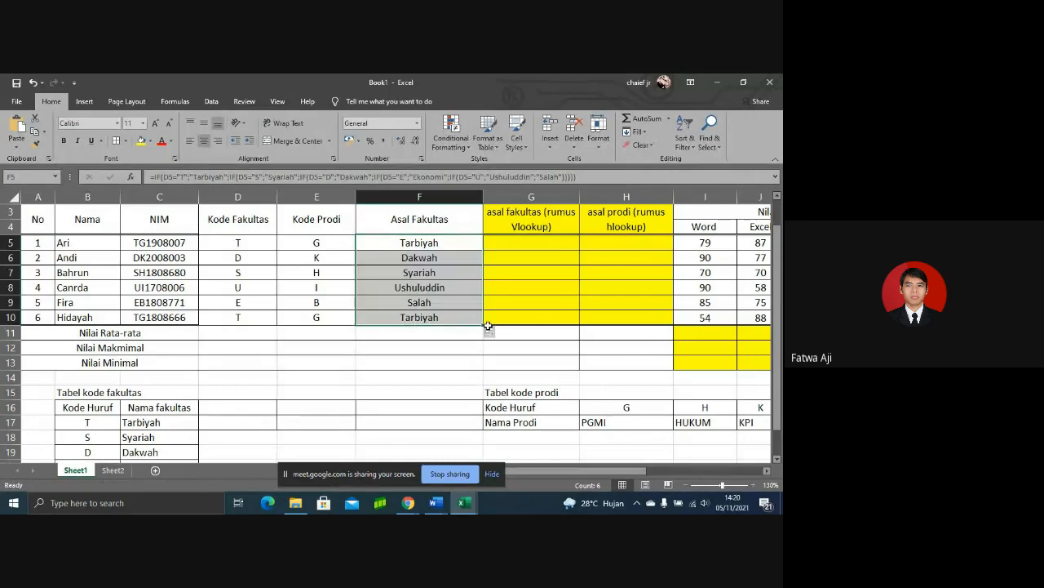
pyautogui.click(278, 258)
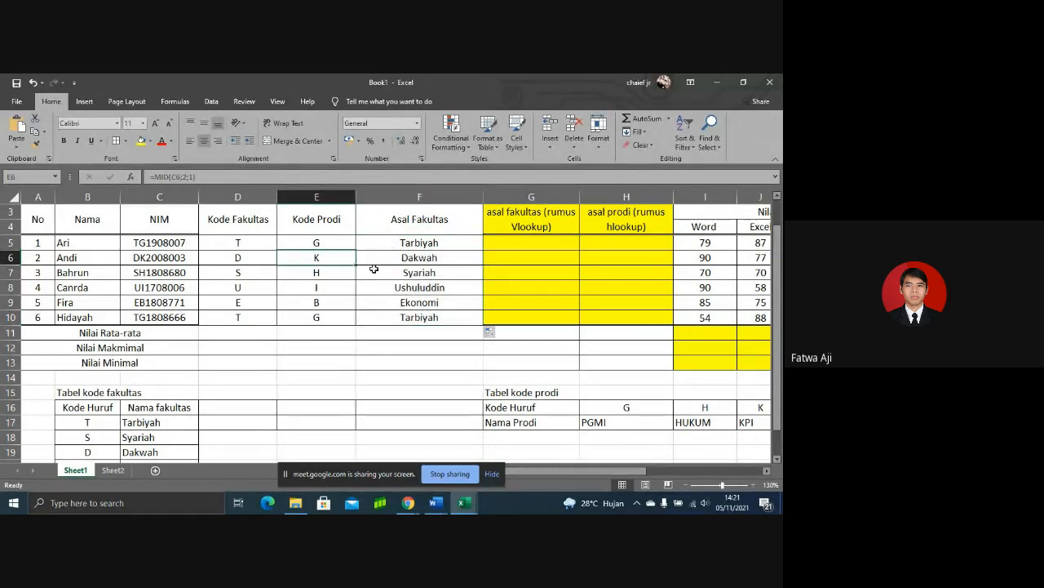
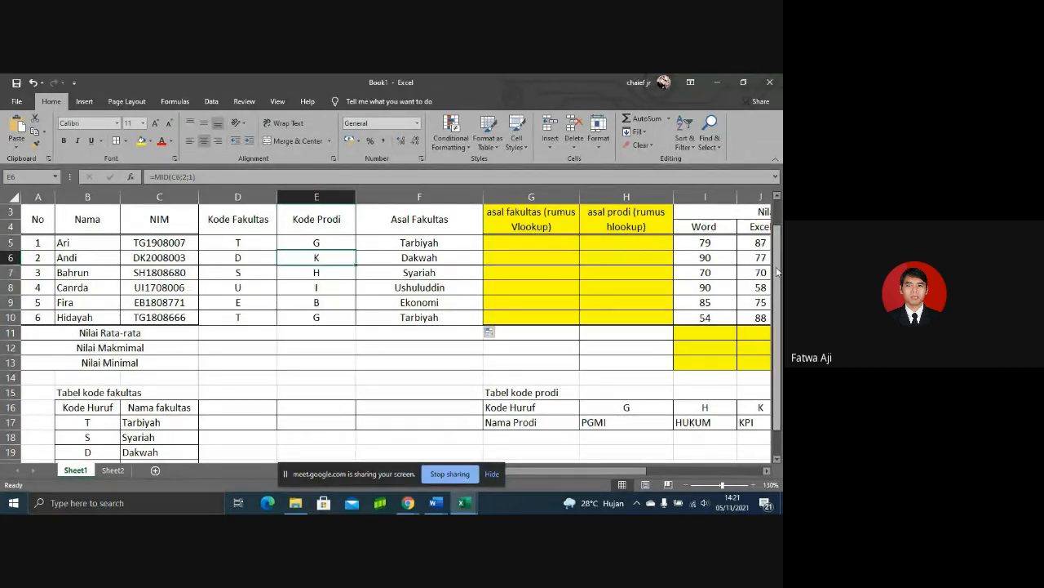
# Step: Look over the empty asal fakultas (rumus Vlookup) cells G5:G10 beside the student data
pyautogui.moveTo(778, 272); pyautogui.dragTo(778, 239)
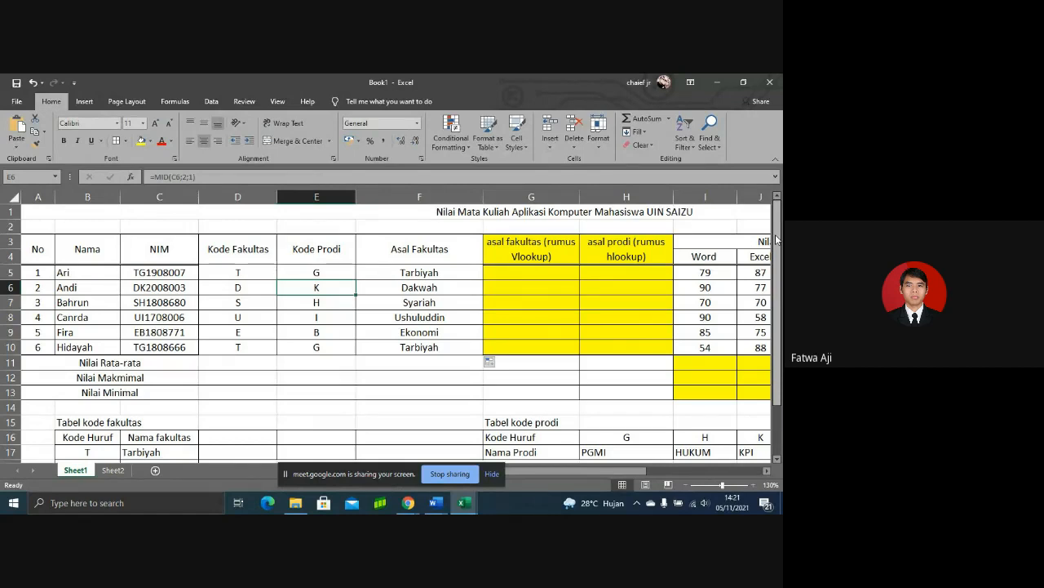
pyautogui.moveTo(776, 239); pyautogui.dragTo(777, 253)
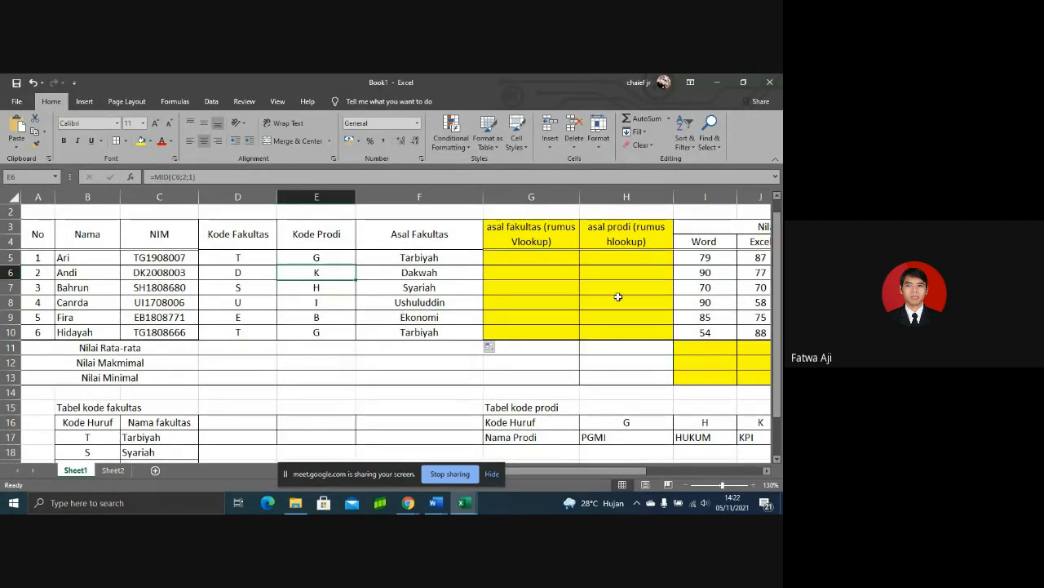
pyautogui.click(553, 262)
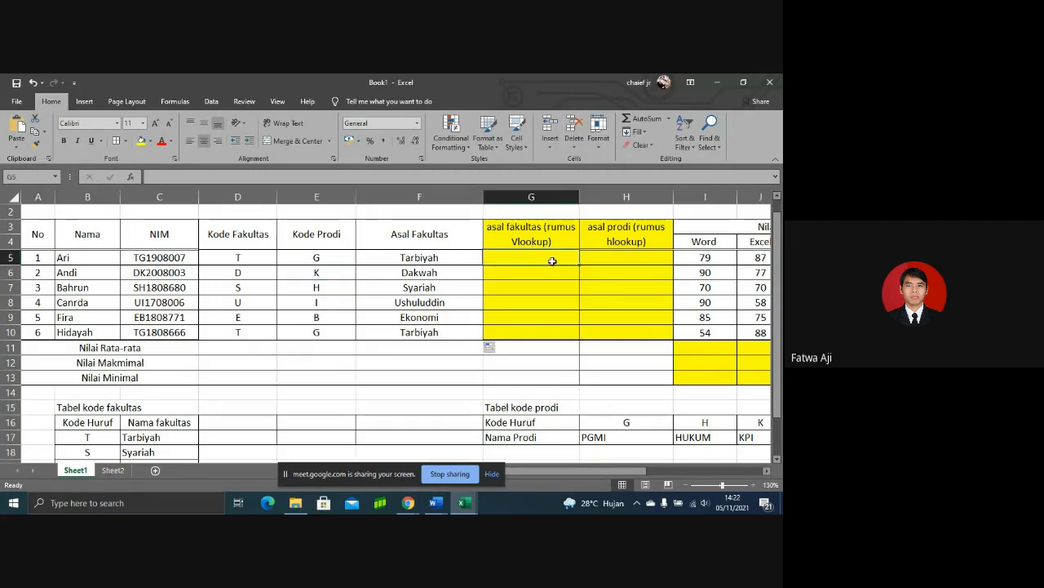
pyautogui.press('Down')
pyautogui.press('Down')
pyautogui.press('Down')
pyautogui.press('Down')
pyautogui.press('Down')
pyautogui.press('Down')
pyautogui.press('Up')
pyautogui.press('Up')
pyautogui.press('Up')
pyautogui.press('Up')
pyautogui.press('Up')
pyautogui.press('Up')
pyautogui.press('Up')
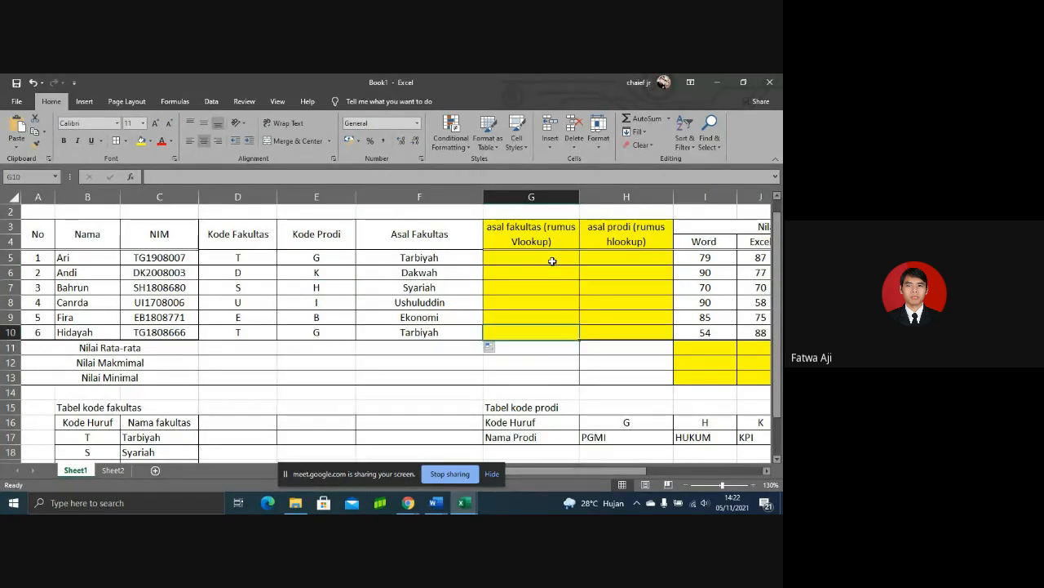
pyautogui.press('Down')
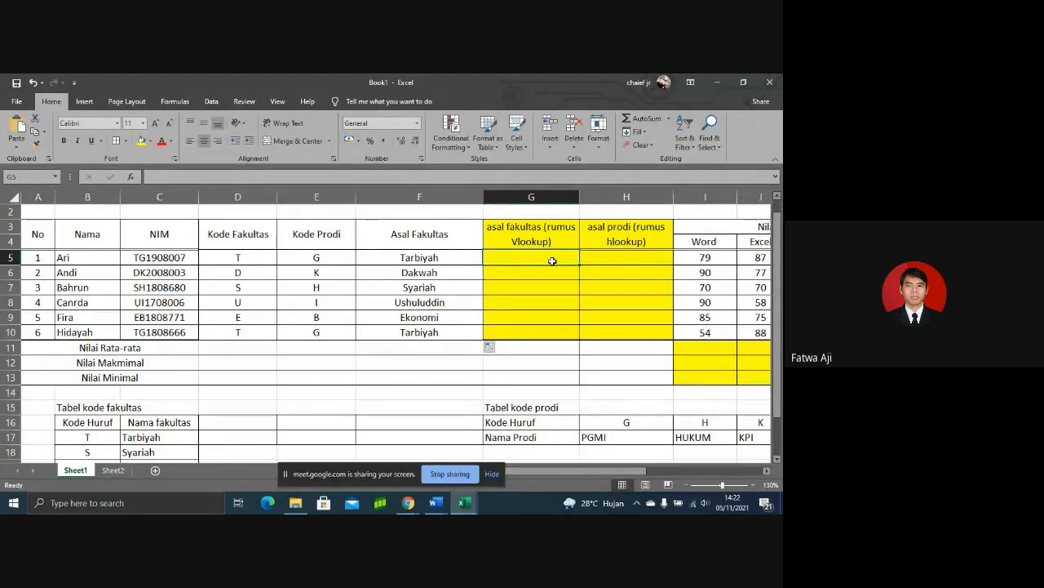
# Step: Examine the code letters and faculty names in Tabel kode fakultas with the sheet at 120% zoom
pyautogui.click(121, 438)
pyautogui.press('Down')
pyautogui.press('Down')
pyautogui.press('Down')
pyautogui.press('Down')
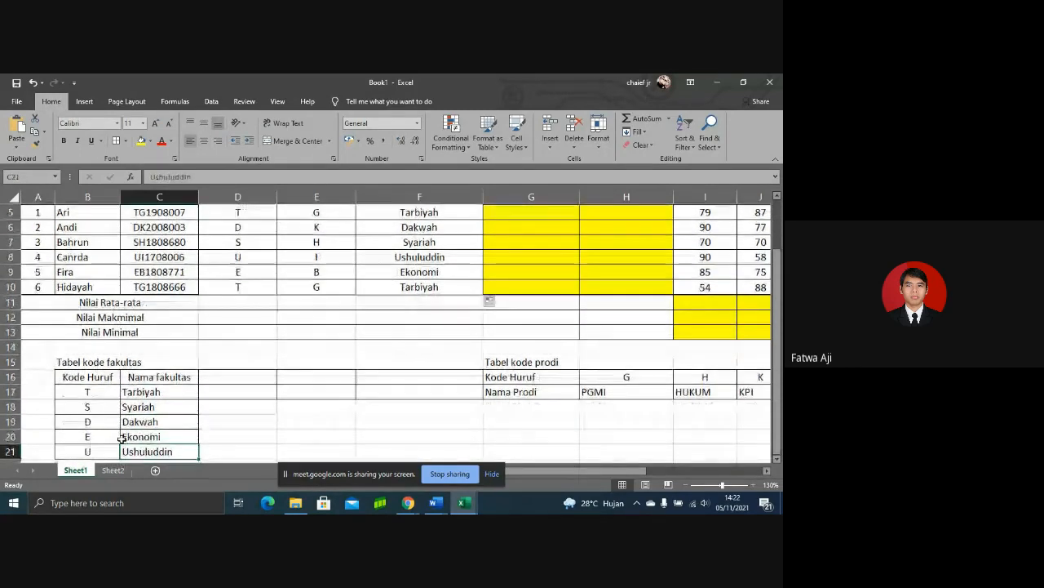
pyautogui.press('Down')
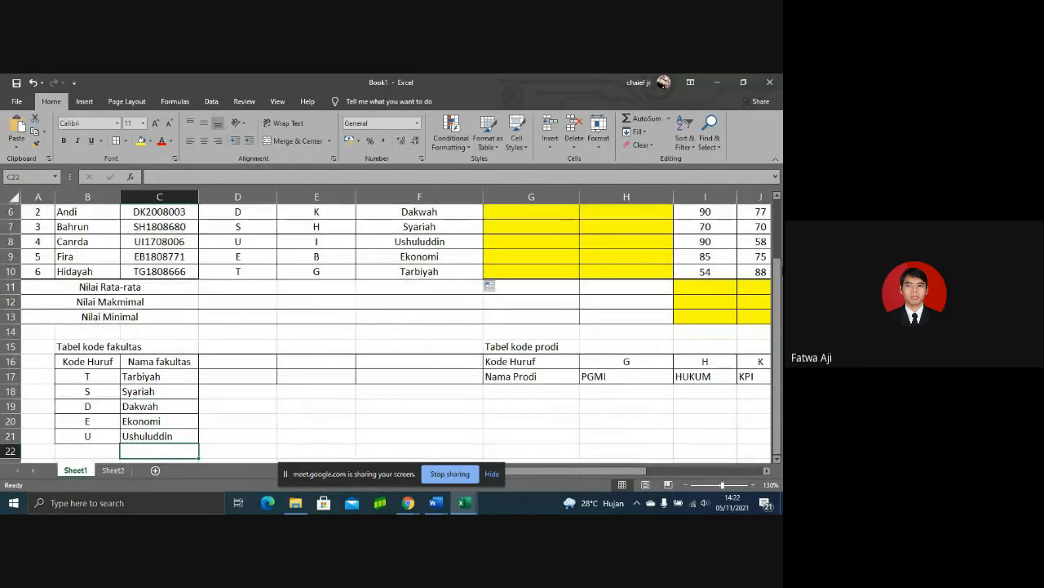
pyautogui.click(686, 485)
pyautogui.click(686, 485)
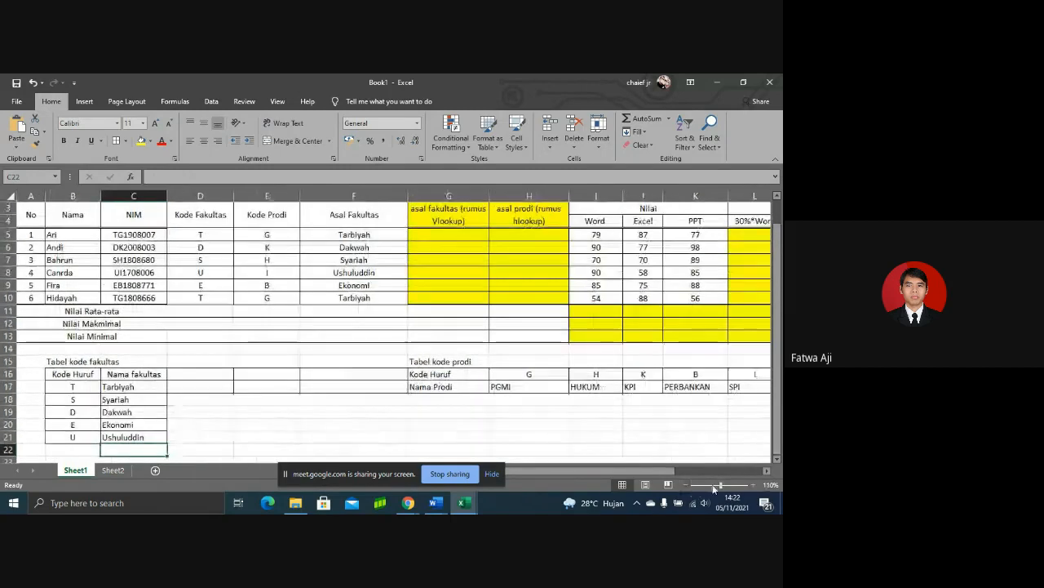
pyautogui.click(753, 486)
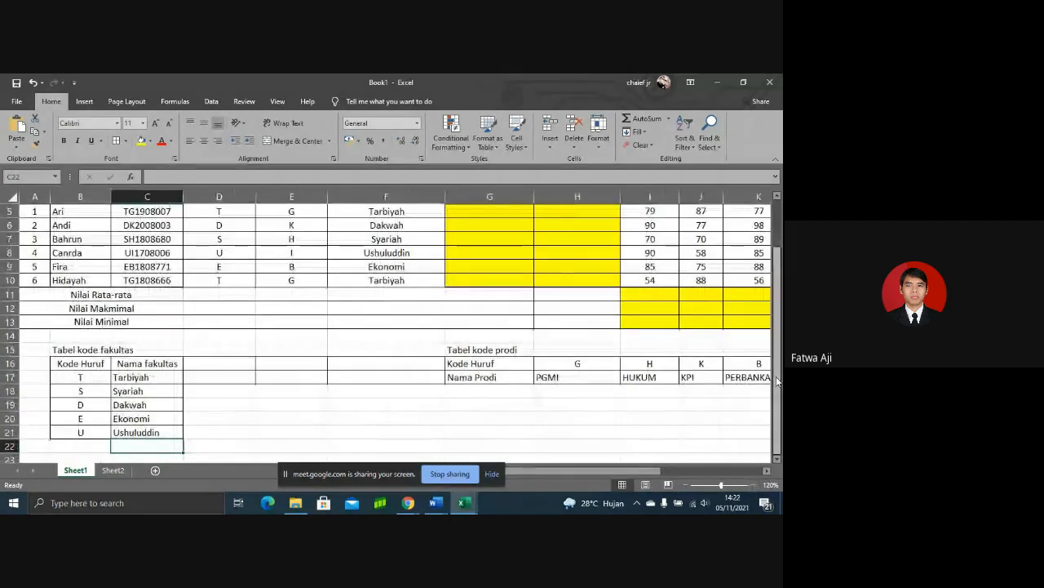
pyautogui.scroll(1, 773, 343)
pyautogui.scroll(1, 772, 343)
pyautogui.scroll(-2, 771, 351)
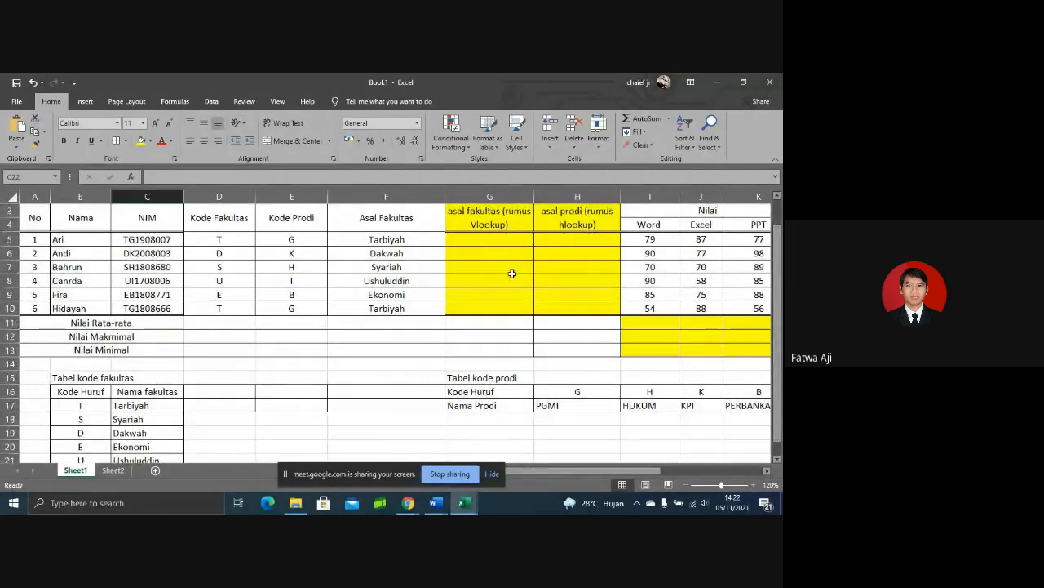
# Step: Begin a VLOOKUP formula in G5 with D5 as the lookup value
pyautogui.click(499, 238)
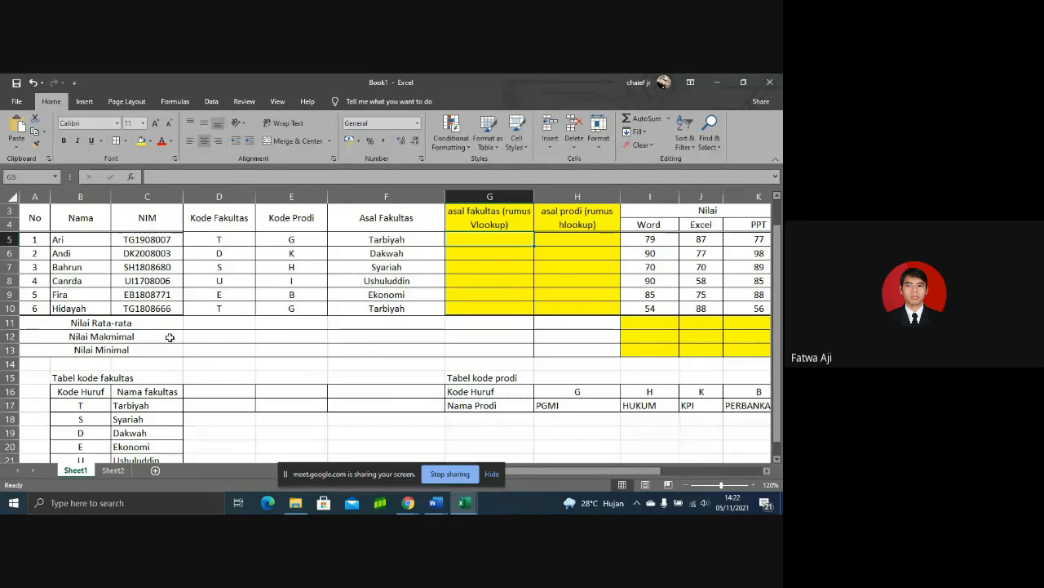
pyautogui.click(400, 235)
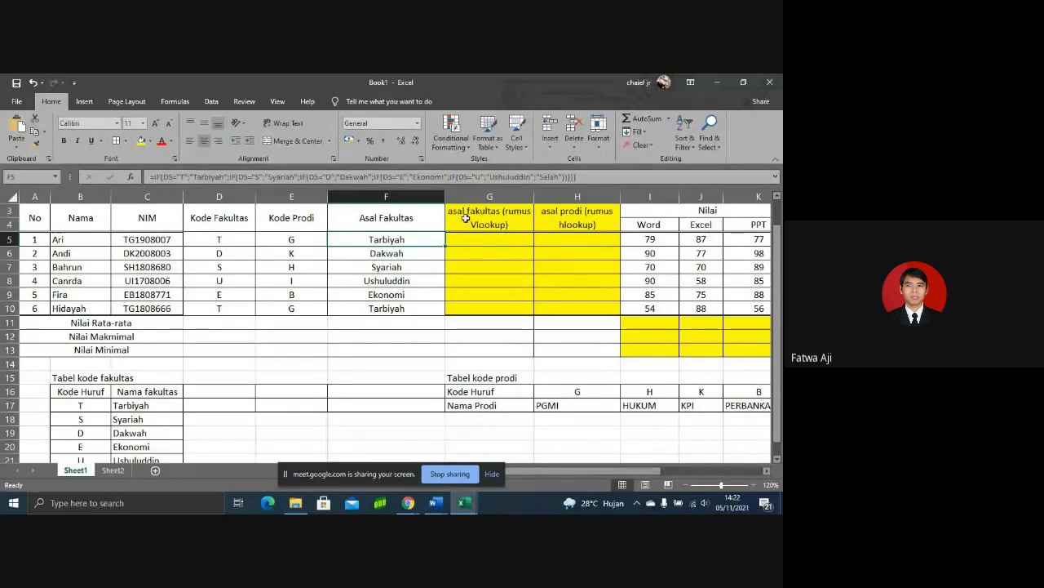
pyautogui.click(481, 245)
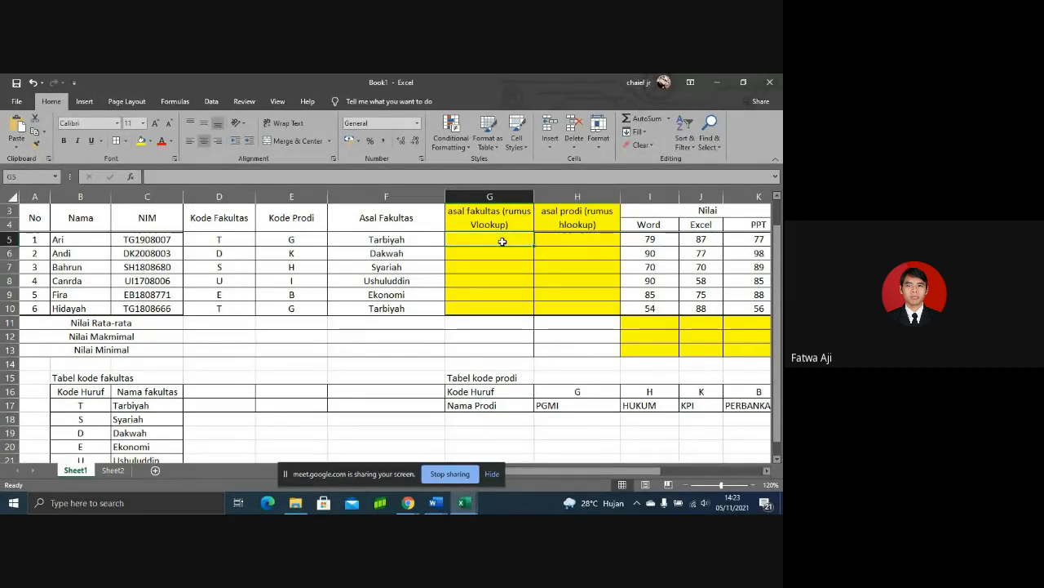
pyautogui.write('=')
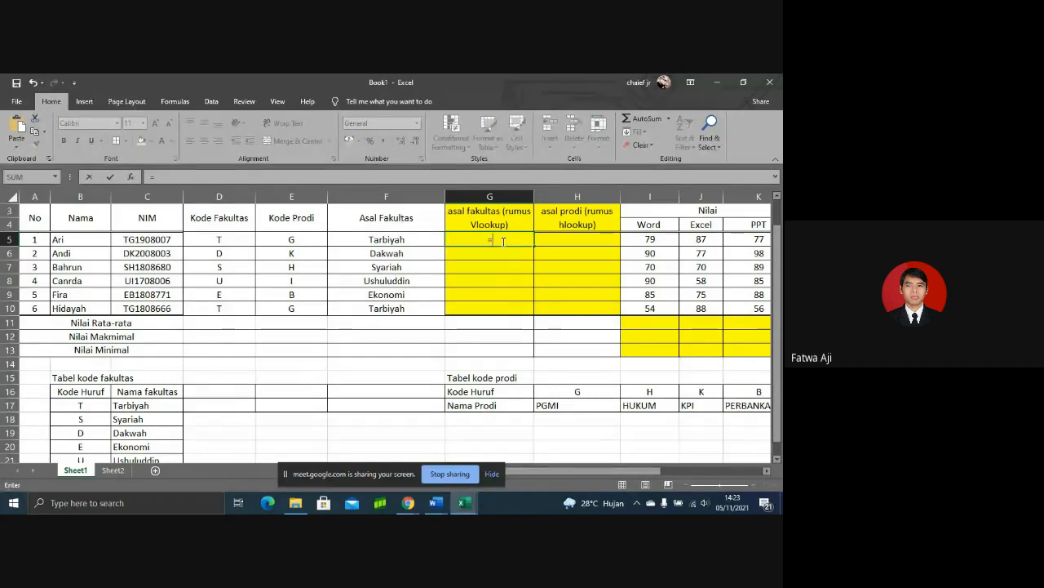
pyautogui.write('vloo')
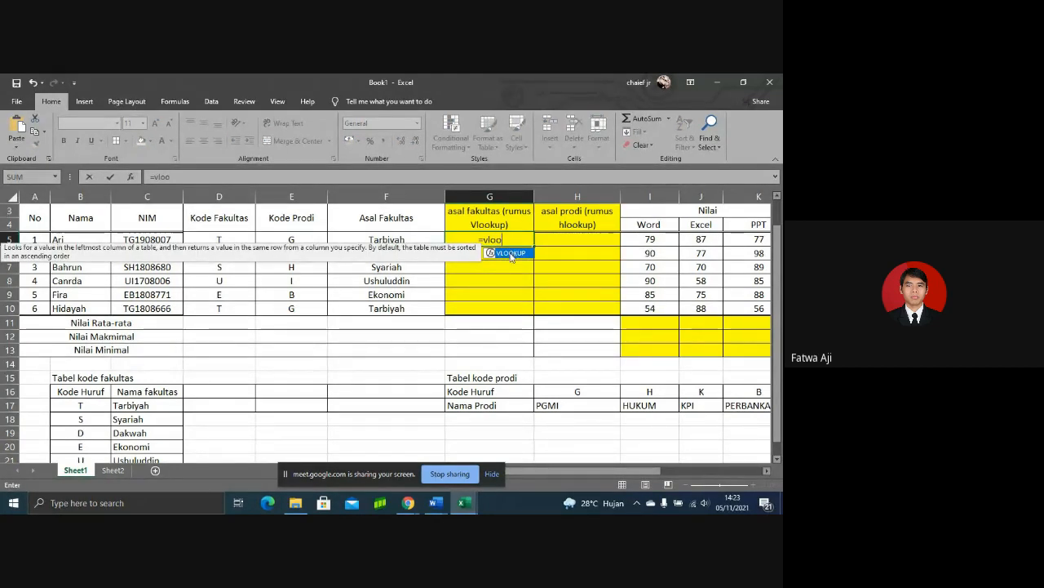
pyautogui.doubleClick(510, 253)
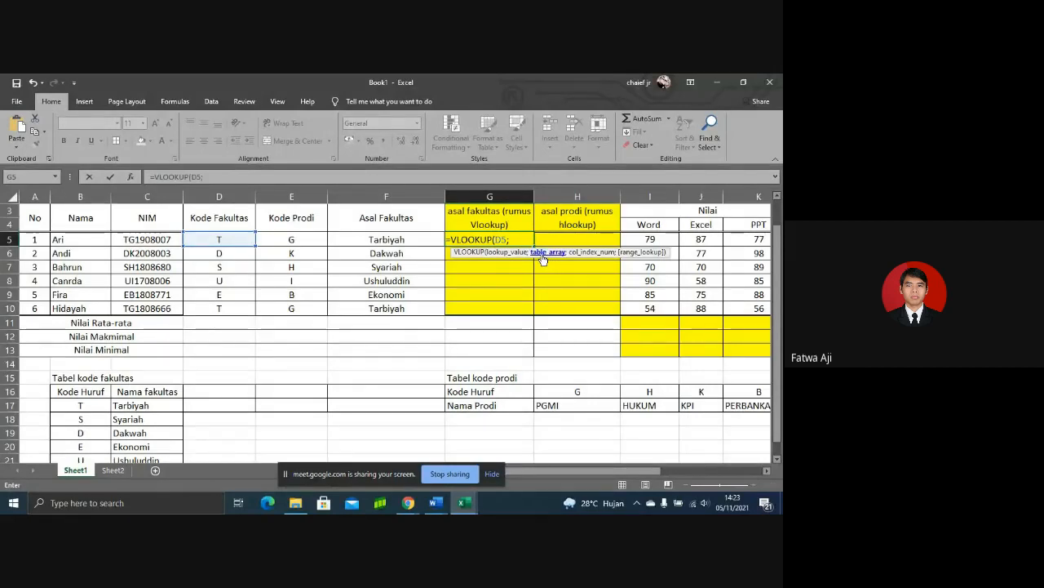
# Step: Set the VLOOKUP's table array to B17:C21, the code letters and names in Tabel kode fakultas
pyautogui.click(86, 408)
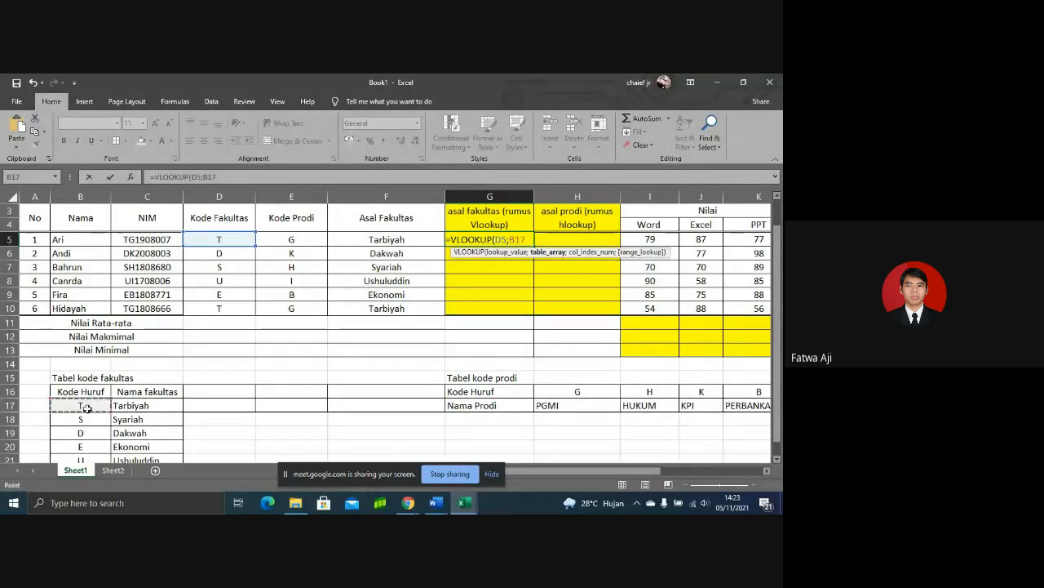
pyautogui.moveTo(86, 407); pyautogui.dragTo(176, 406)
pyautogui.hotkey('shift', 'Down')
pyautogui.hotkey('shift', 'Down')
pyautogui.hotkey('shift', 'Down')
pyautogui.hotkey('shift', 'Down')
pyautogui.hotkey('shift', 'Down')
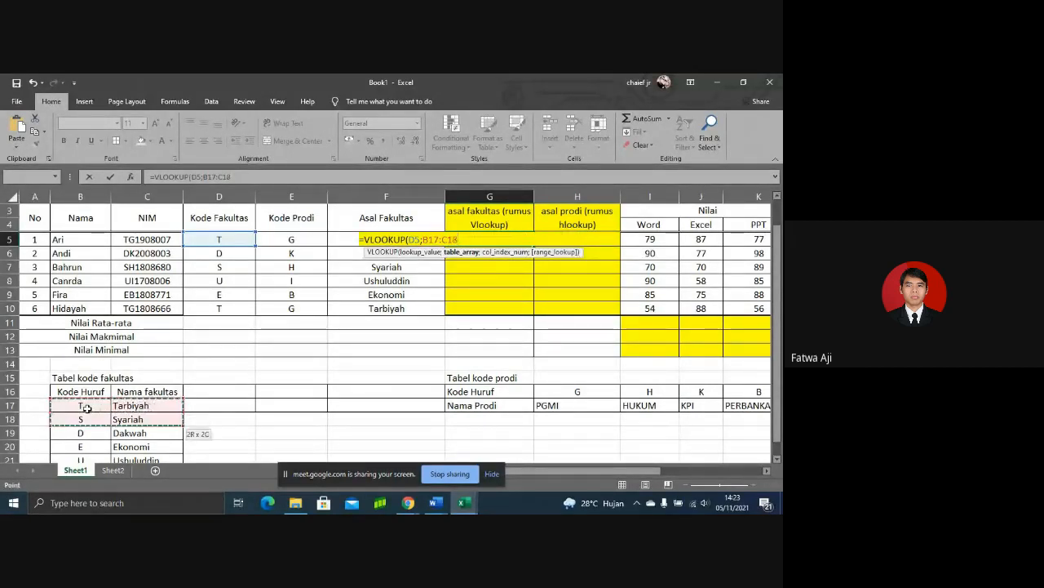
pyautogui.hotkey('shift', 'Up')
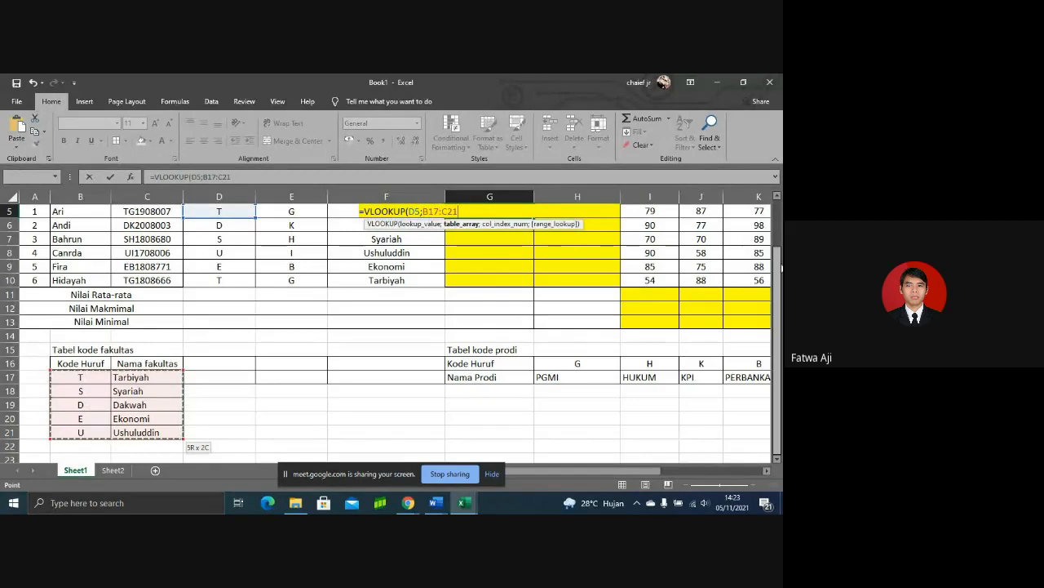
pyautogui.scroll(1, 777, 233)
pyautogui.scroll(1, 777, 232)
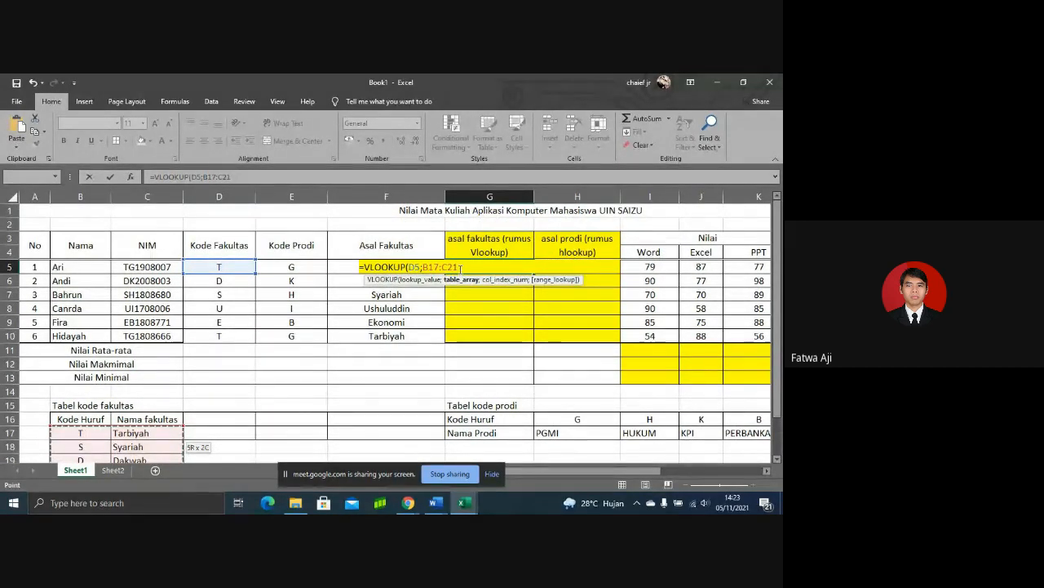
# Step: Complete the G5 VLOOKUP with column index 2 and range lookup 0, and copy it down through G10
pyautogui.write(';')
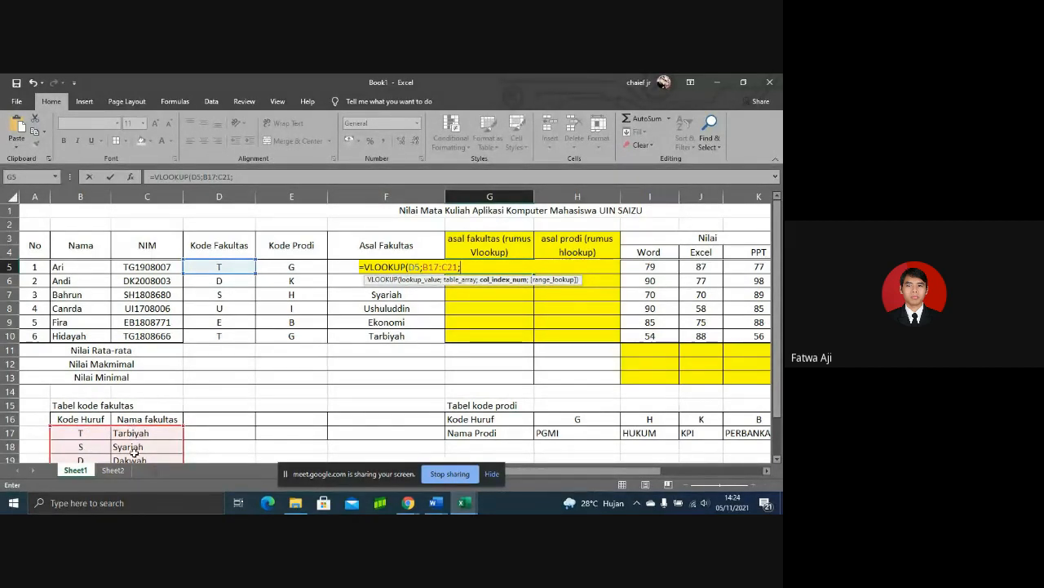
pyautogui.write('2;')
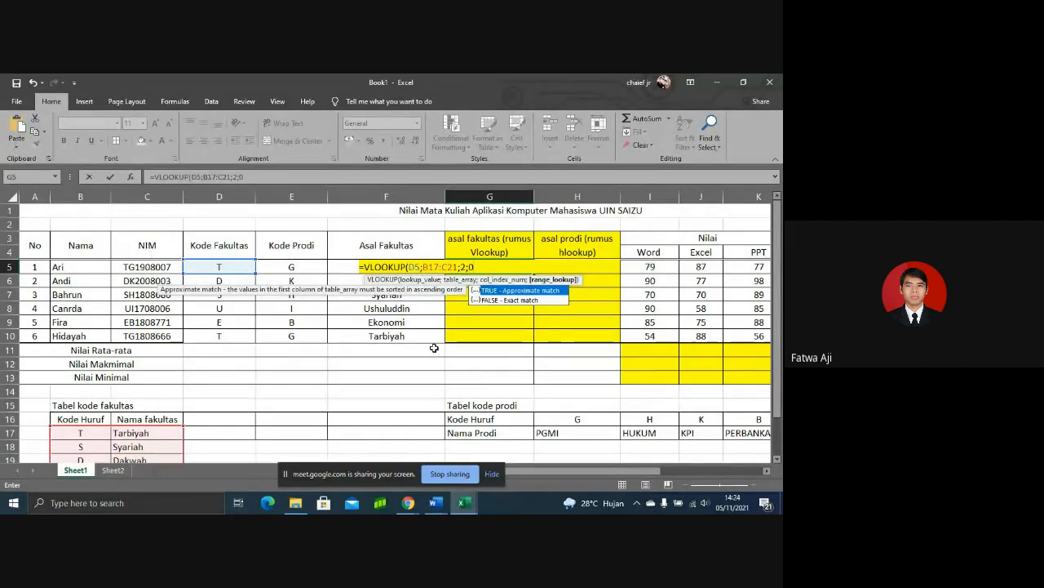
pyautogui.write('0)')
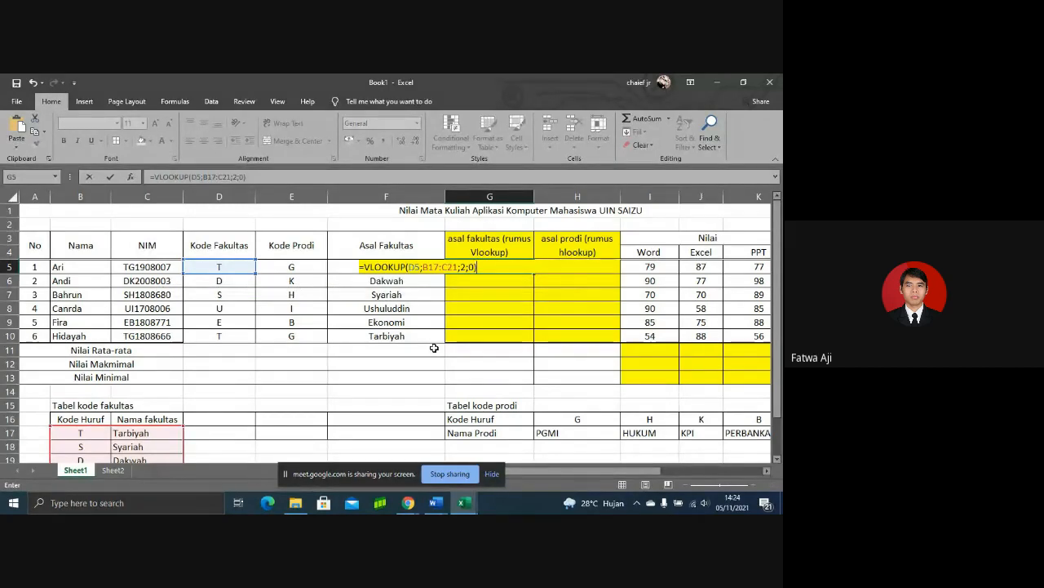
pyautogui.press('Return')
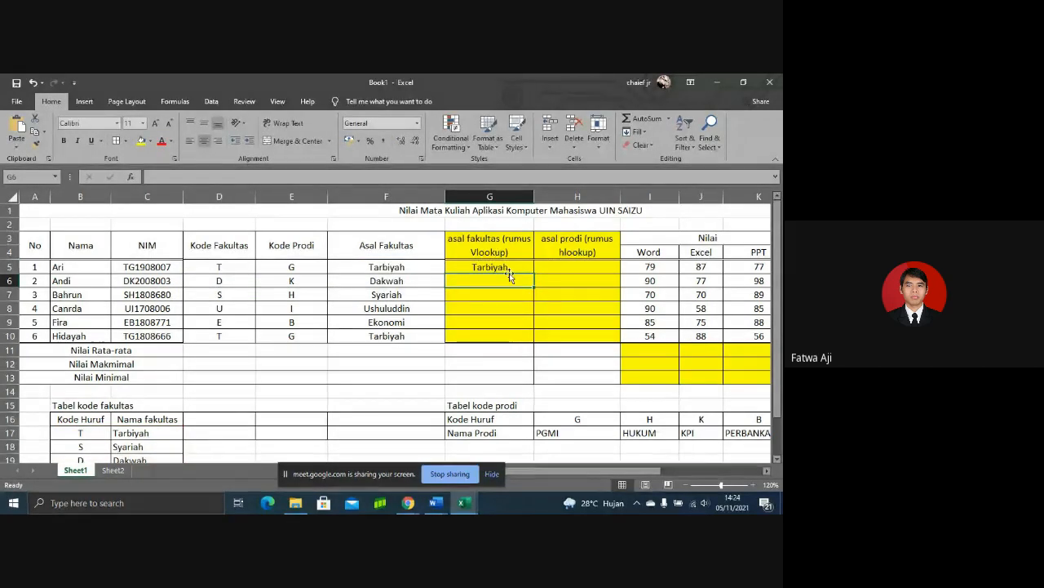
pyautogui.click(507, 268)
pyautogui.moveTo(531, 274); pyautogui.dragTo(536, 340)
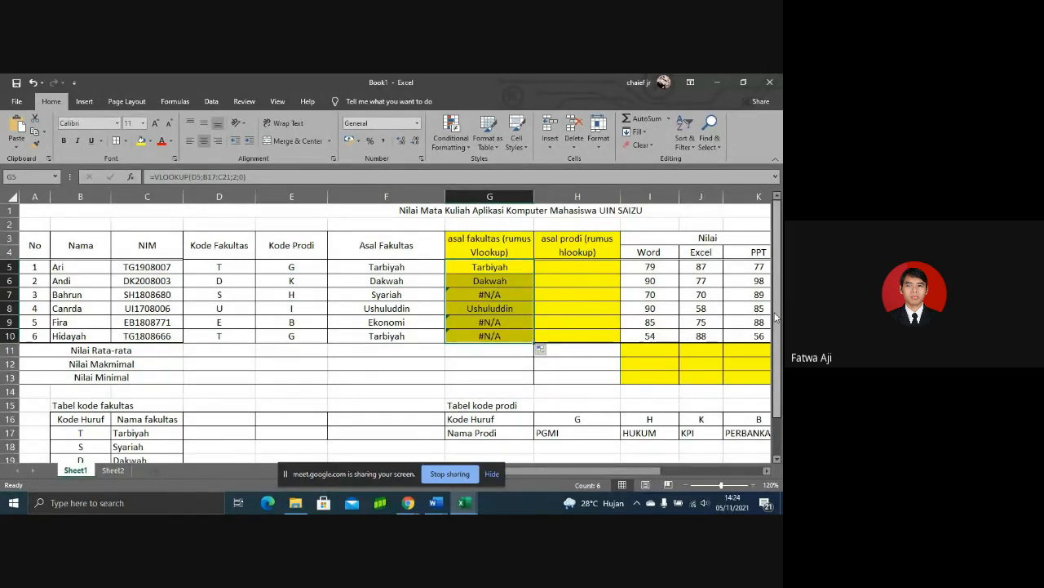
# Step: Examine the table array in G9's VLOOKUP against the rows of Tabel kode fakultas, leaving the formula as it is
pyautogui.scroll(-1, 718, 302)
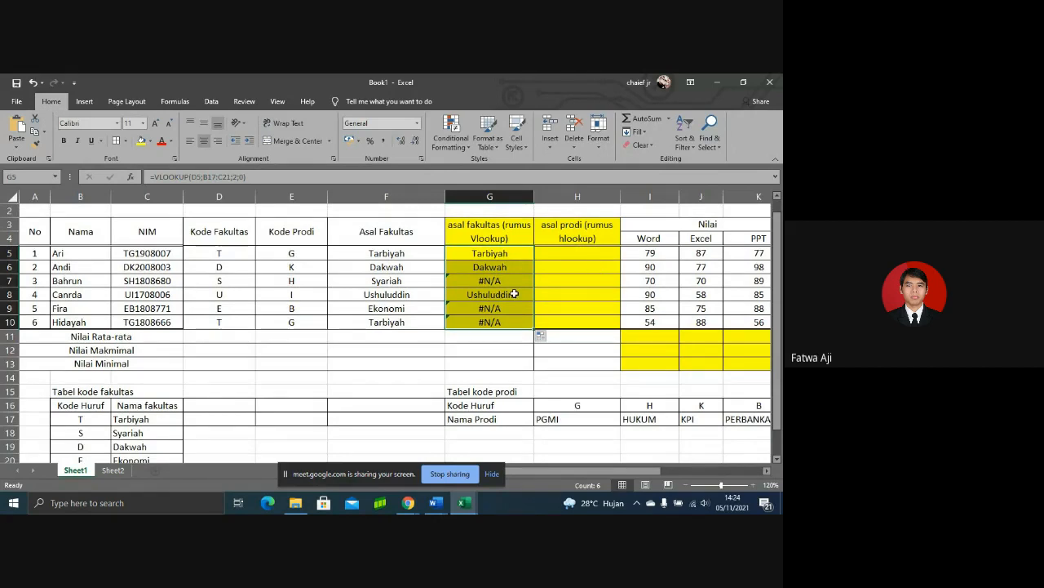
pyautogui.click(498, 280)
pyautogui.click(498, 308)
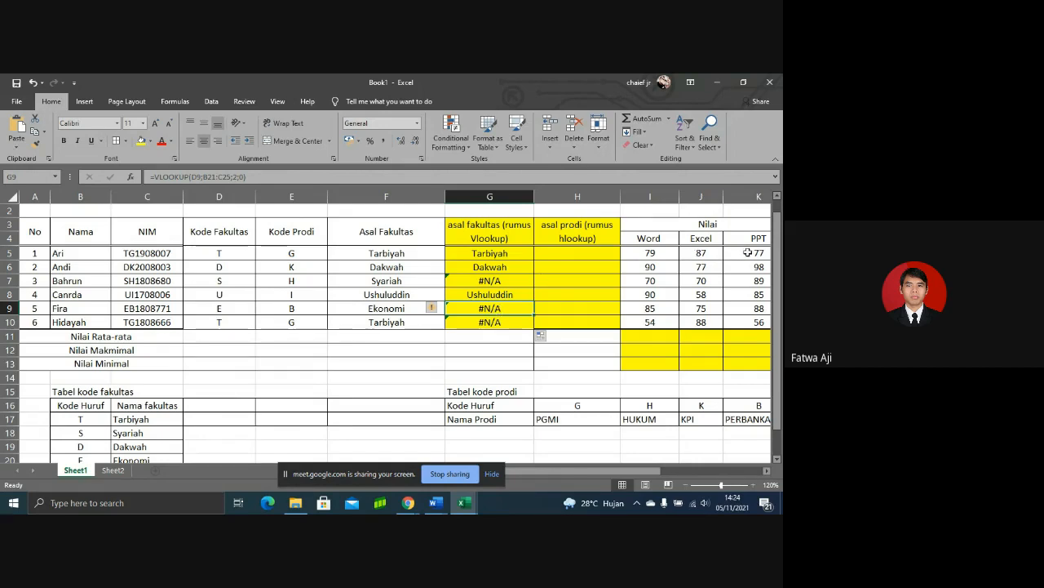
pyautogui.moveTo(779, 244); pyautogui.dragTo(781, 269)
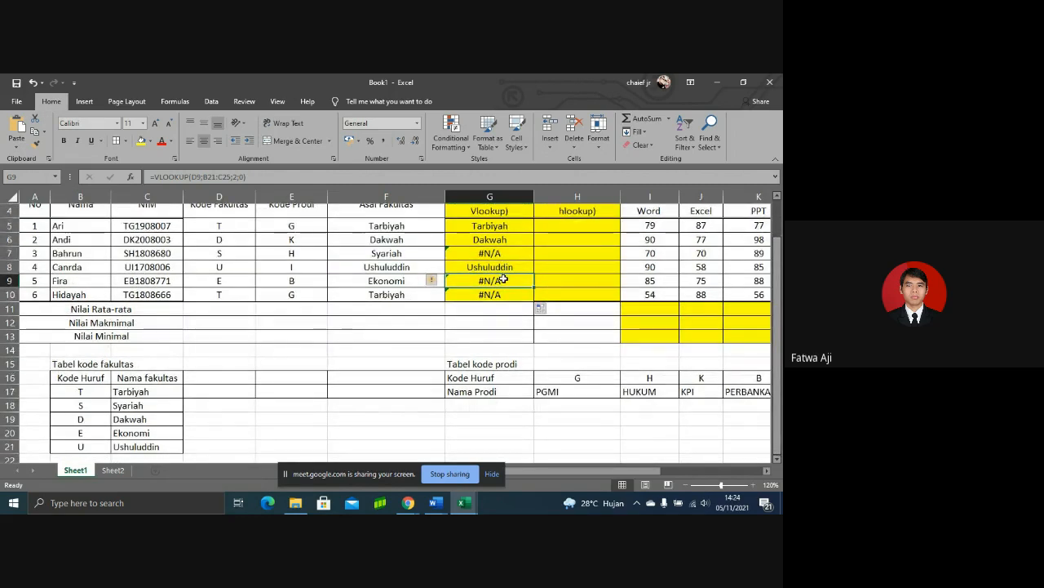
pyautogui.doubleClick(503, 280)
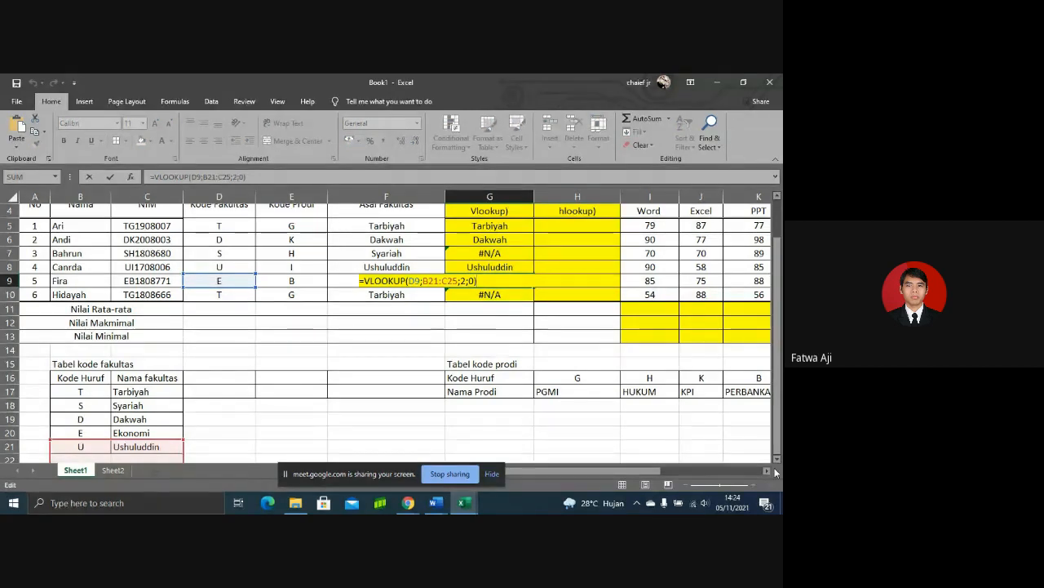
pyautogui.scroll(-1, 625, 386)
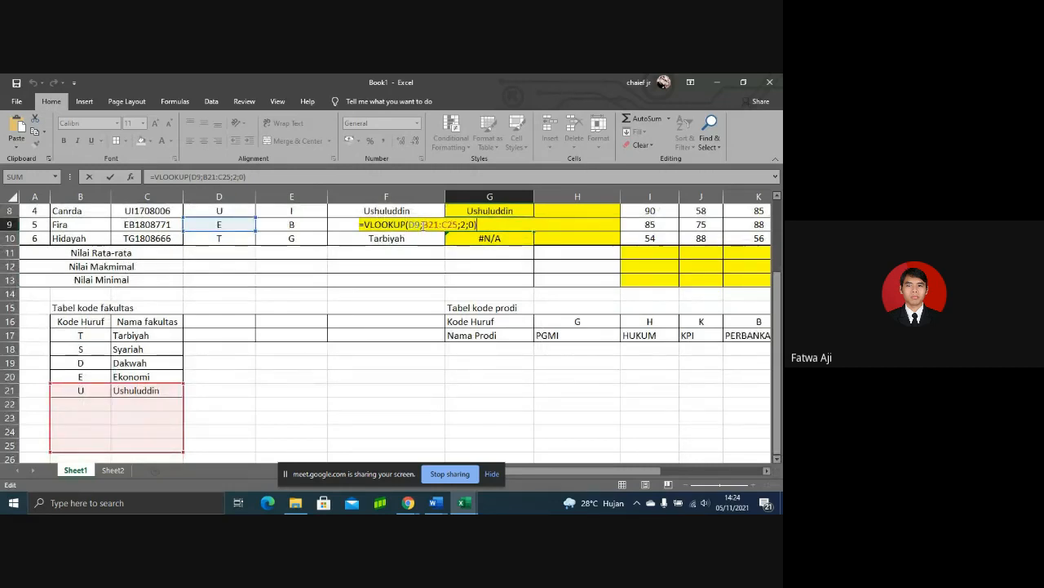
pyautogui.moveTo(423, 225); pyautogui.dragTo(450, 226)
pyautogui.click(473, 225)
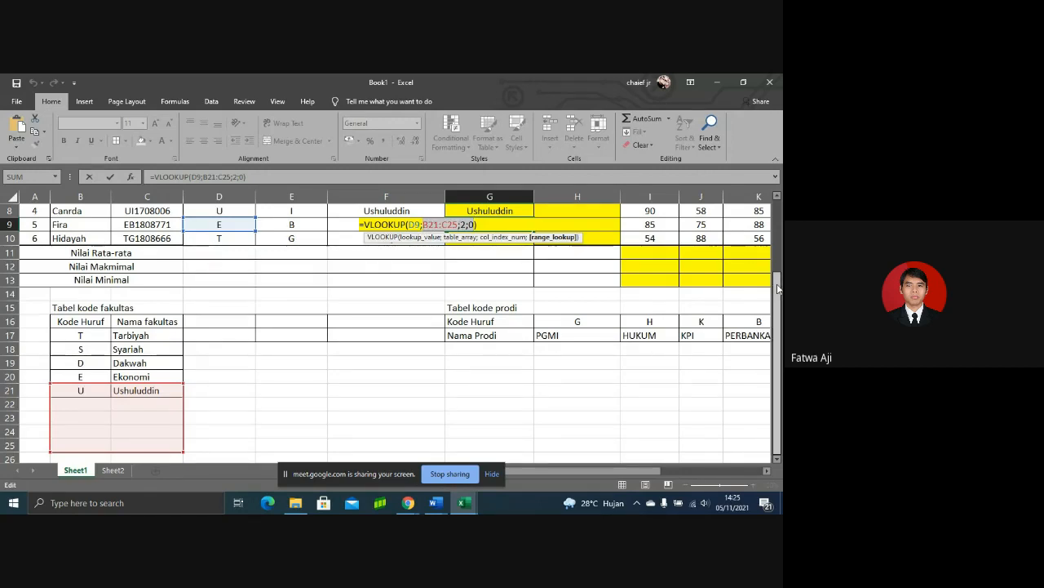
pyautogui.scroll(1, 779, 256)
pyautogui.scroll(2, 778, 255)
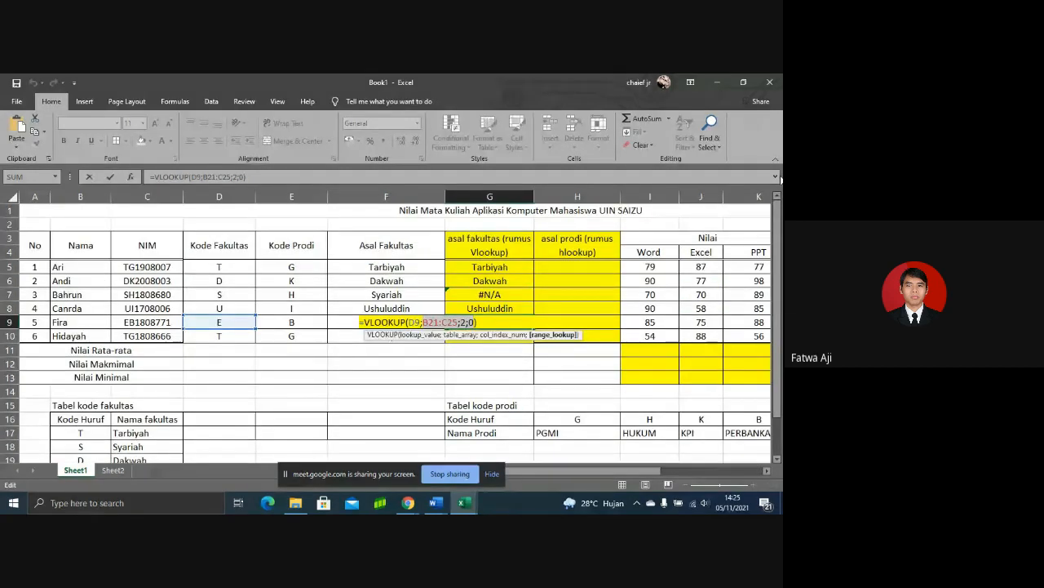
pyautogui.press('Return')
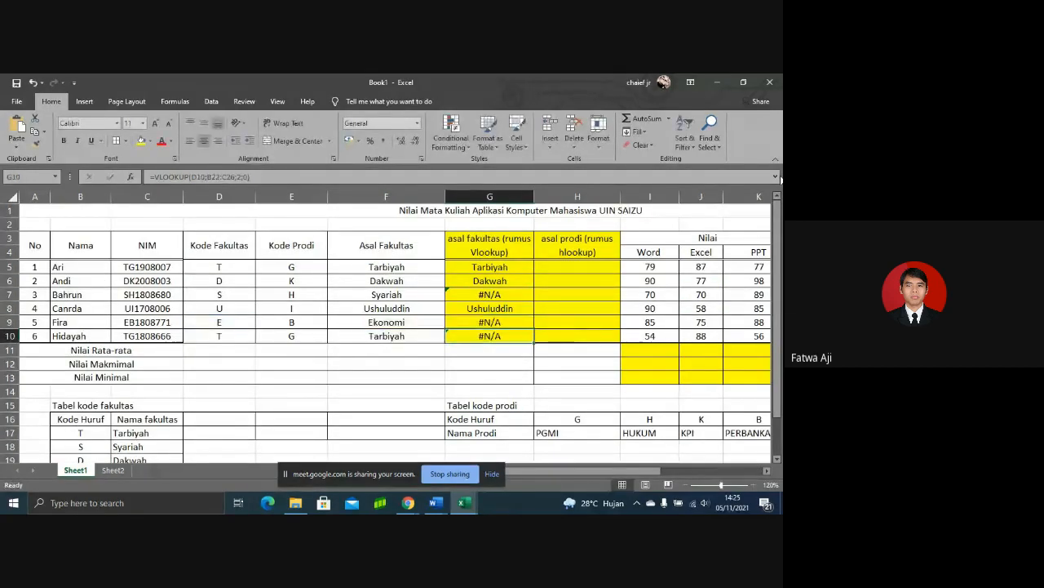
# Step: Review the VLOOKUP references in G5 and enlarge the sheet to 150% zoom around the faculty columns
pyautogui.click(510, 268)
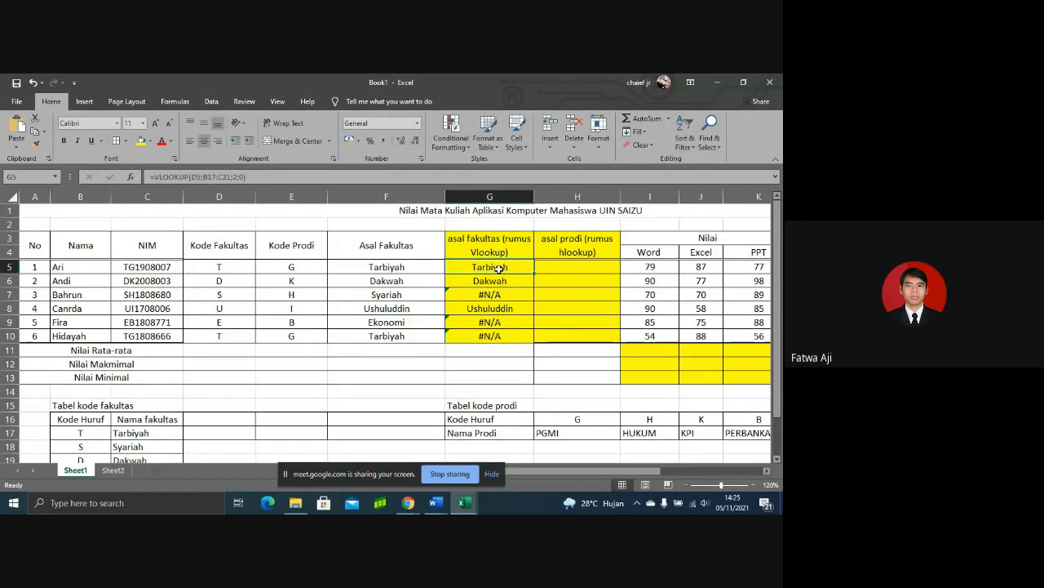
pyautogui.doubleClick(499, 267)
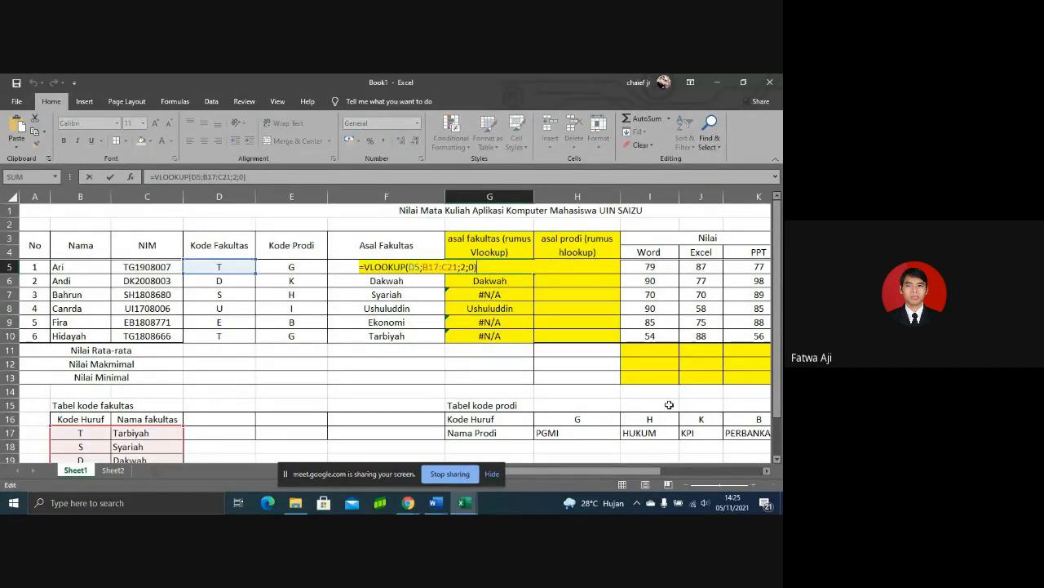
pyautogui.press('Return')
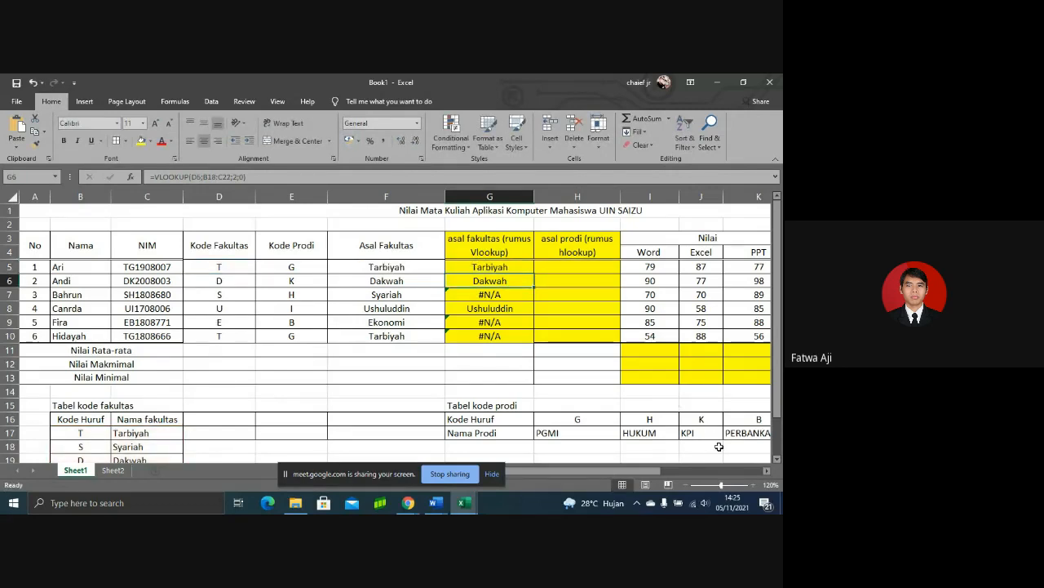
pyautogui.click(749, 486)
pyautogui.click(749, 486)
pyautogui.click(749, 487)
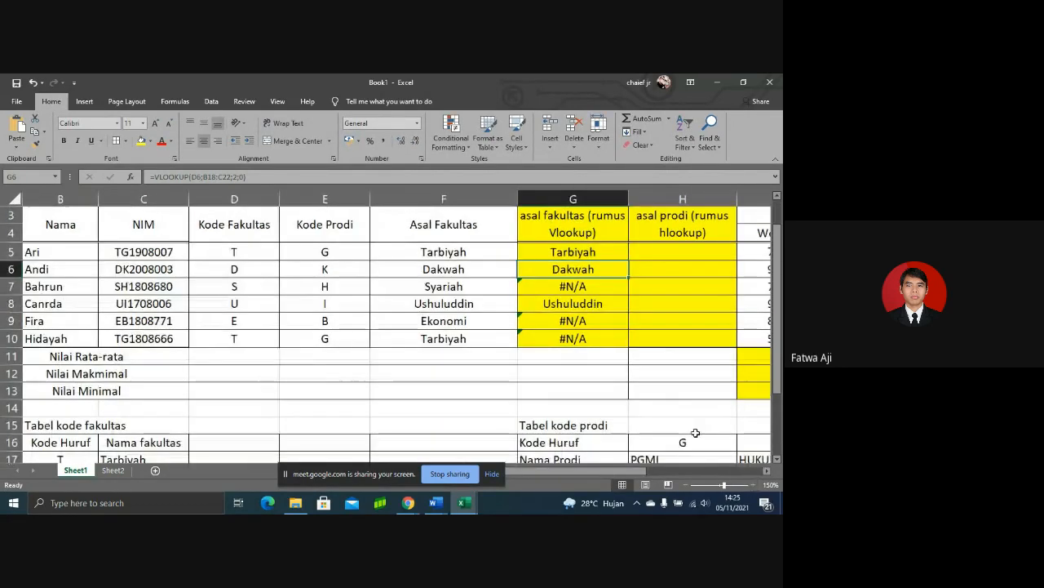
pyautogui.hscroll(2, 650, 469)
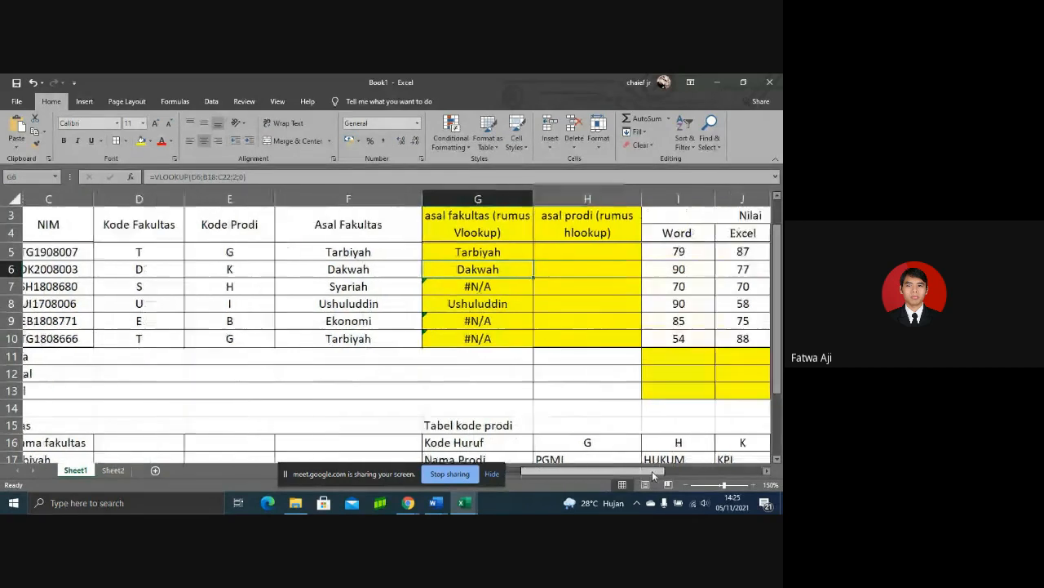
# Step: Make the starting cell of the table array in G5's VLOOKUP absolute, as $B$17
pyautogui.doubleClick(521, 253)
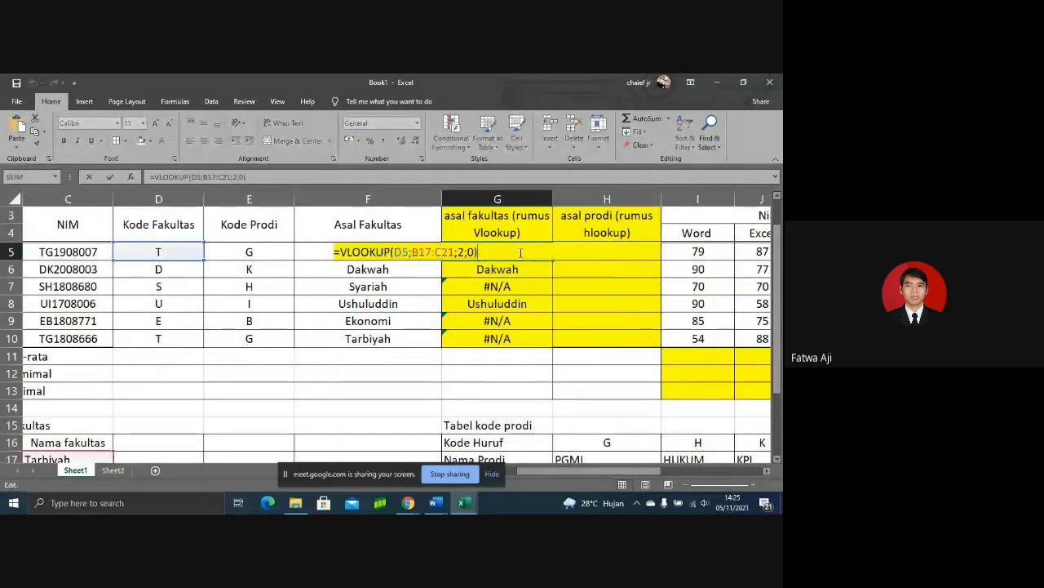
pyautogui.click(414, 252)
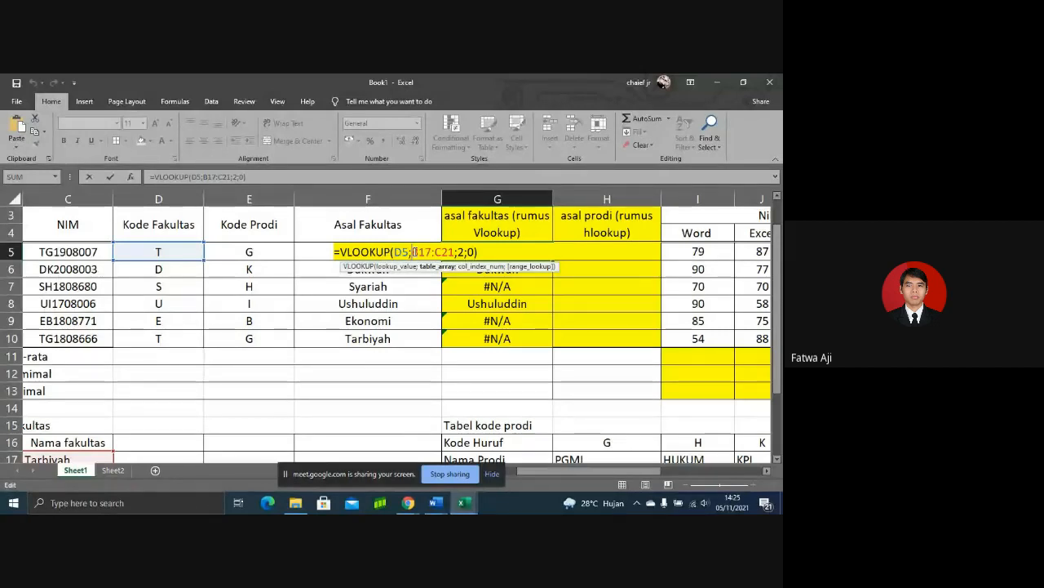
pyautogui.moveTo(415, 252); pyautogui.dragTo(450, 253)
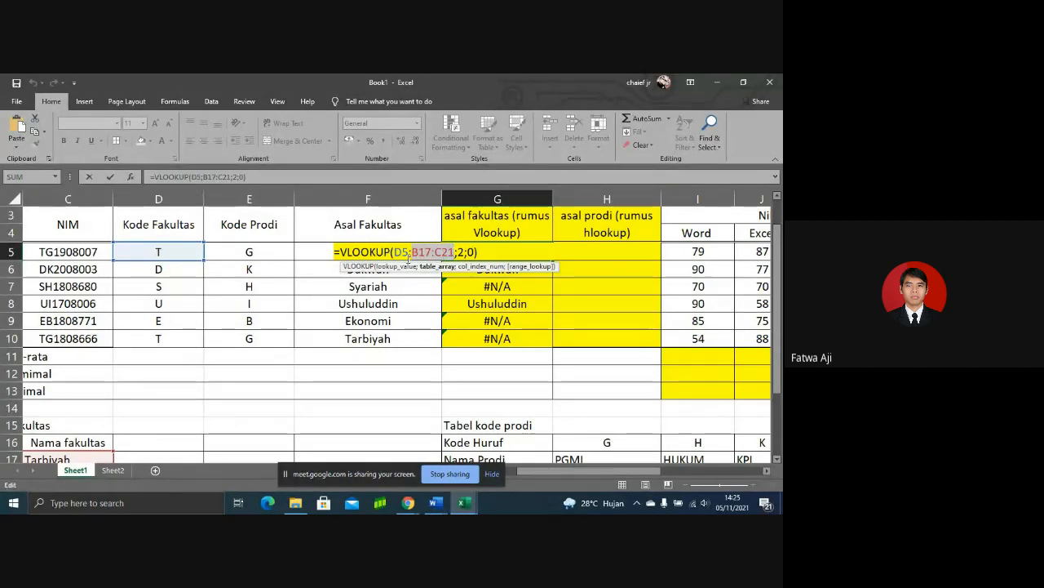
pyautogui.click(414, 252)
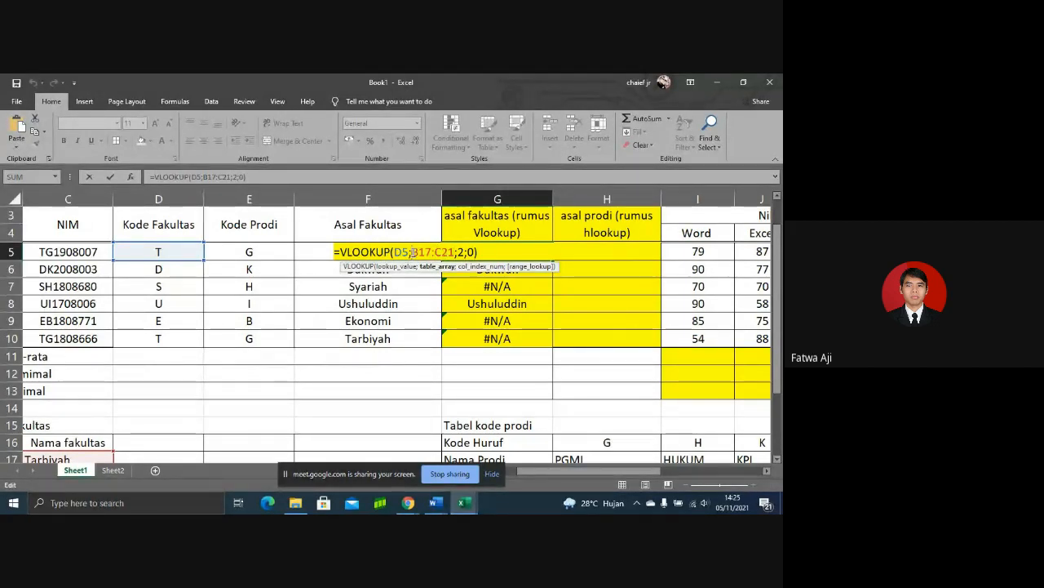
pyautogui.write('$')
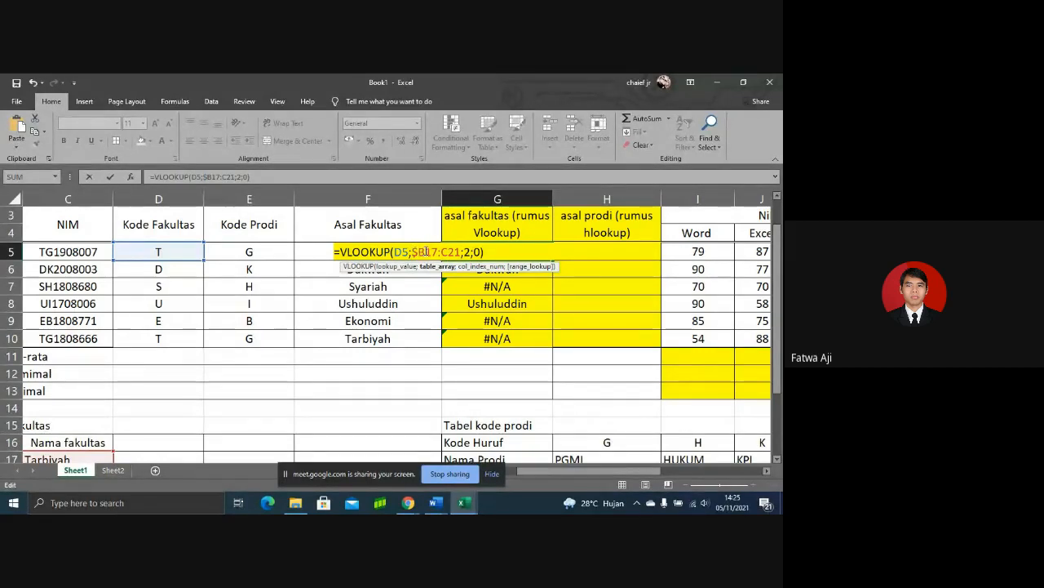
pyautogui.click(425, 252)
pyautogui.write('$')
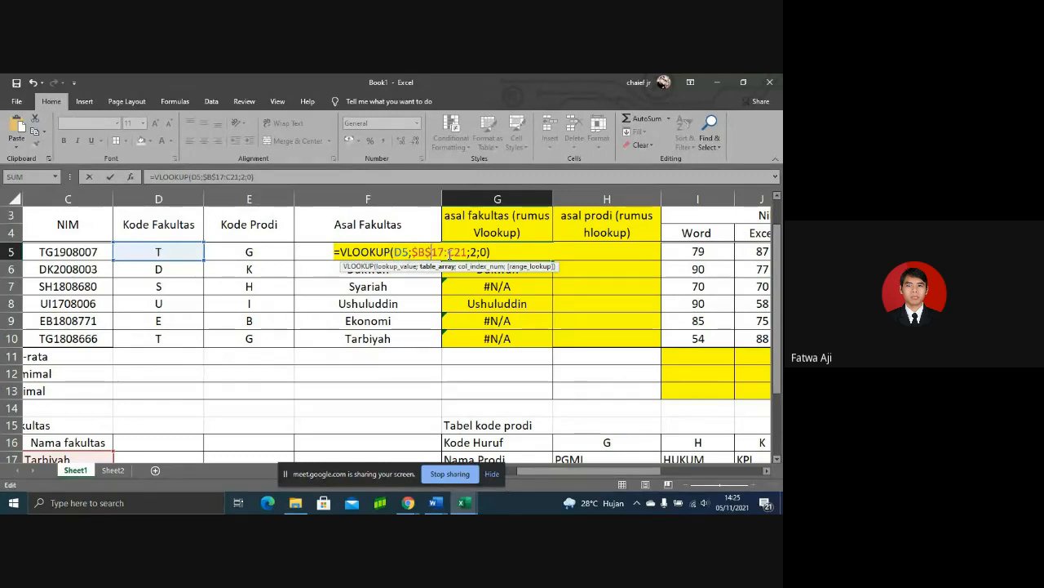
# Step: Make the table array's ending cell absolute as $C$21 in G5, and copy the formula down through G10
pyautogui.click(449, 253)
pyautogui.write('$')
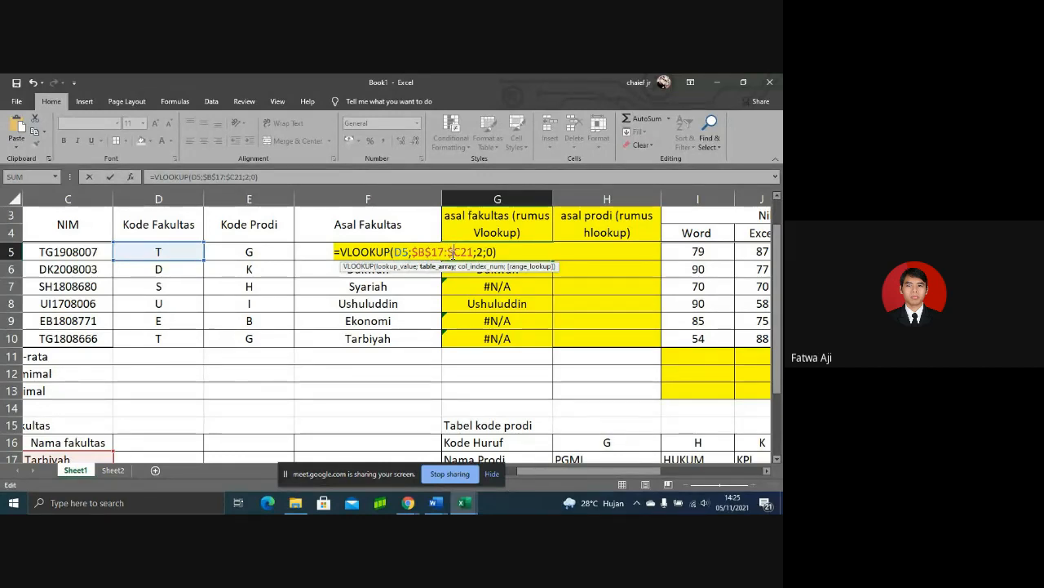
pyautogui.click(463, 253)
pyautogui.write('$')
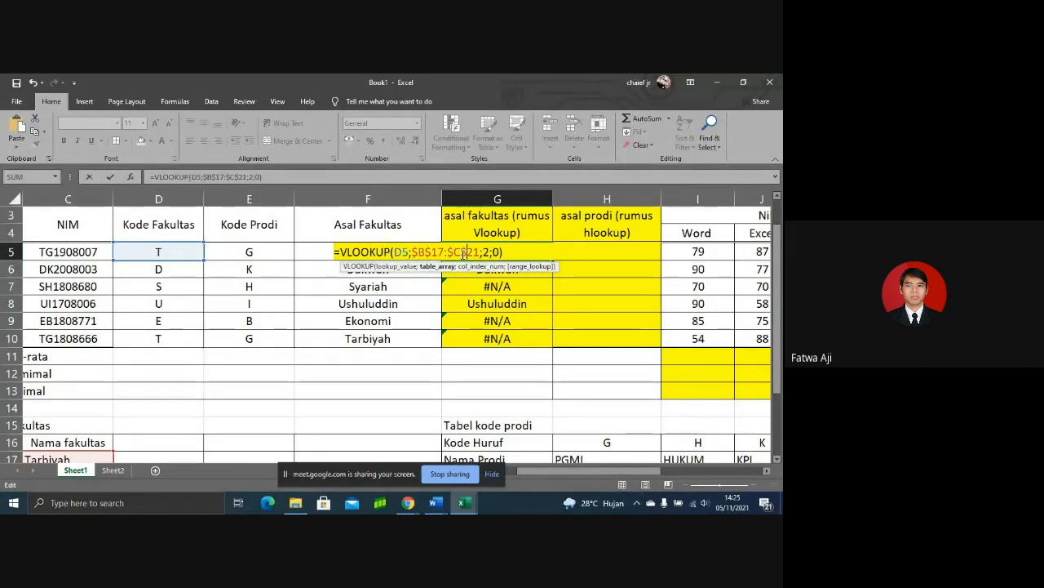
pyautogui.press('Return')
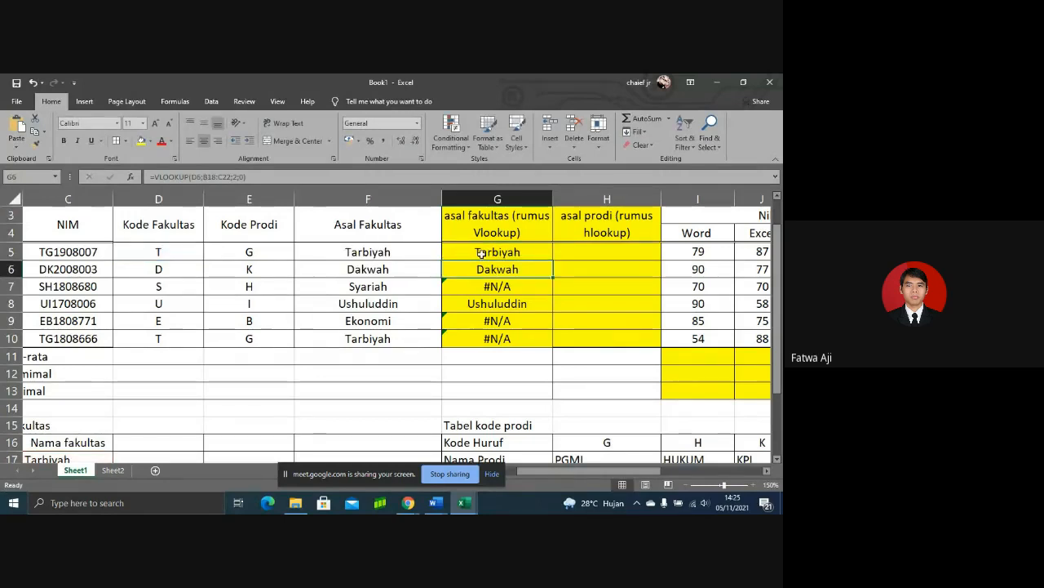
pyautogui.click(522, 255)
pyautogui.moveTo(552, 260); pyautogui.dragTo(554, 343)
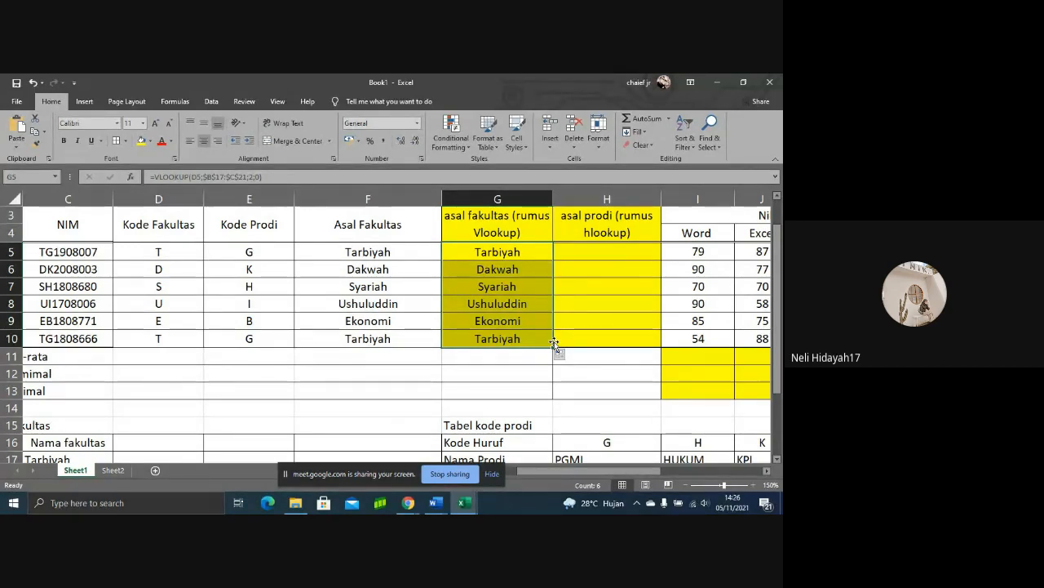
# Step: Examine the column index and range lookup arguments of G5's VLOOKUP against the columns of Tabel kode fakultas
pyautogui.click(527, 251)
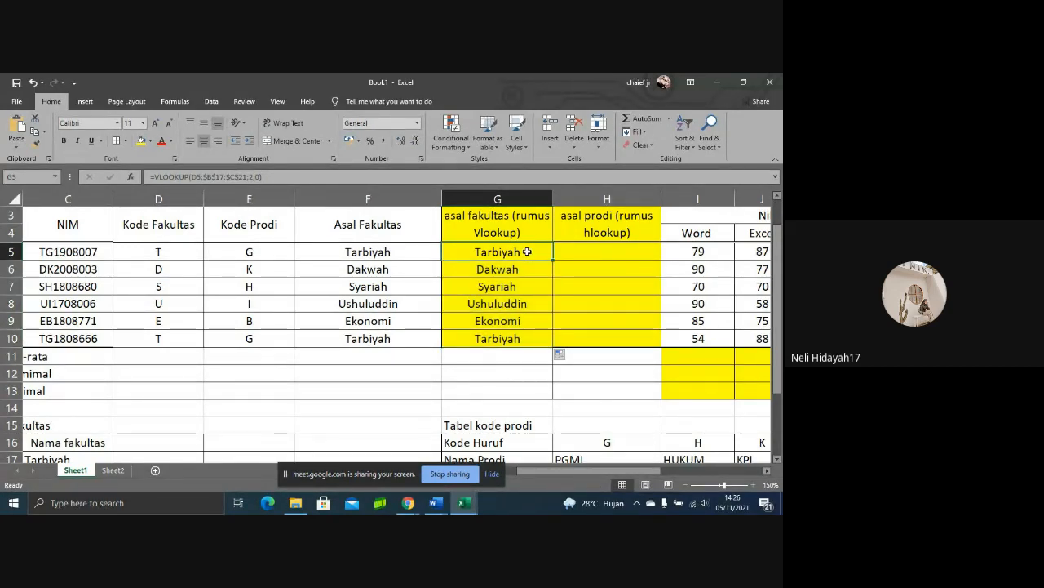
pyautogui.doubleClick(527, 251)
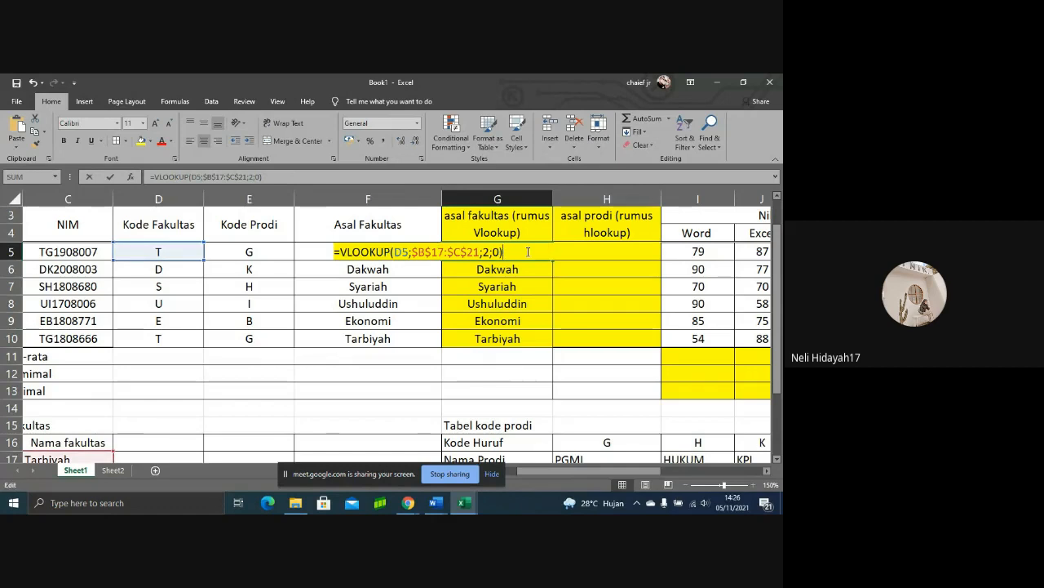
pyautogui.click(487, 252)
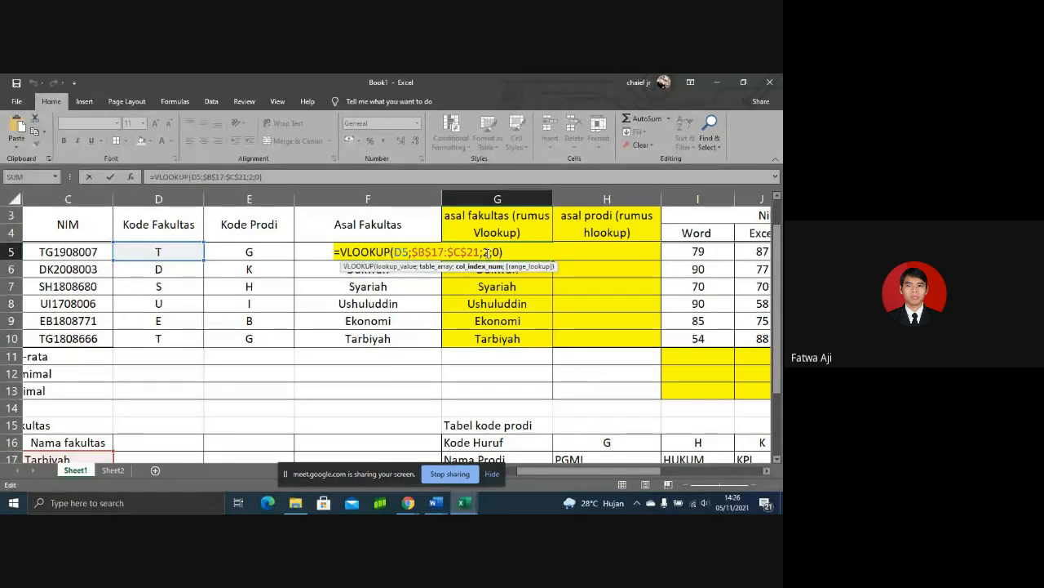
pyautogui.moveTo(592, 469); pyautogui.dragTo(569, 470)
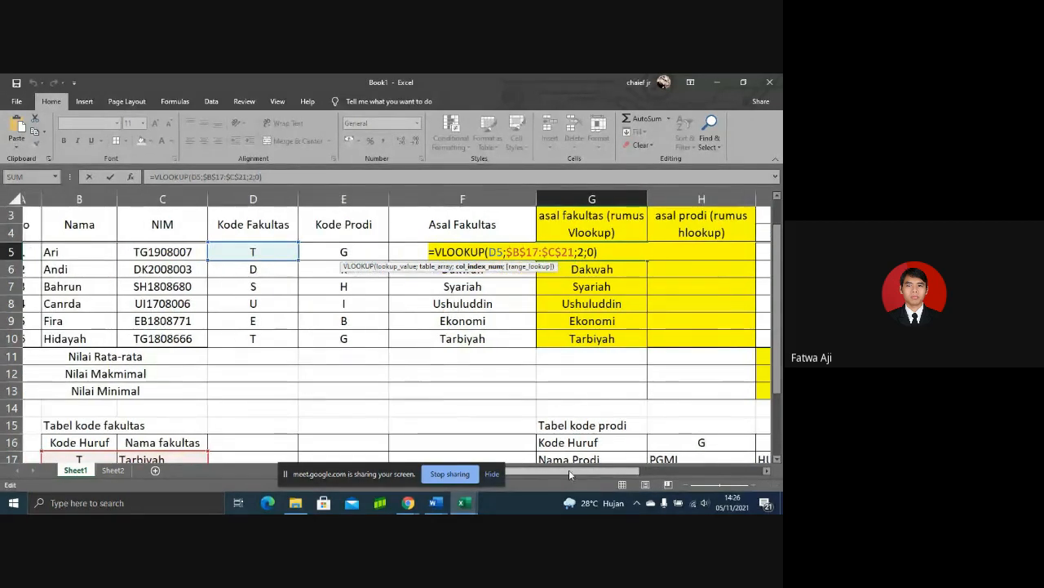
pyautogui.scroll(-2, 768, 354)
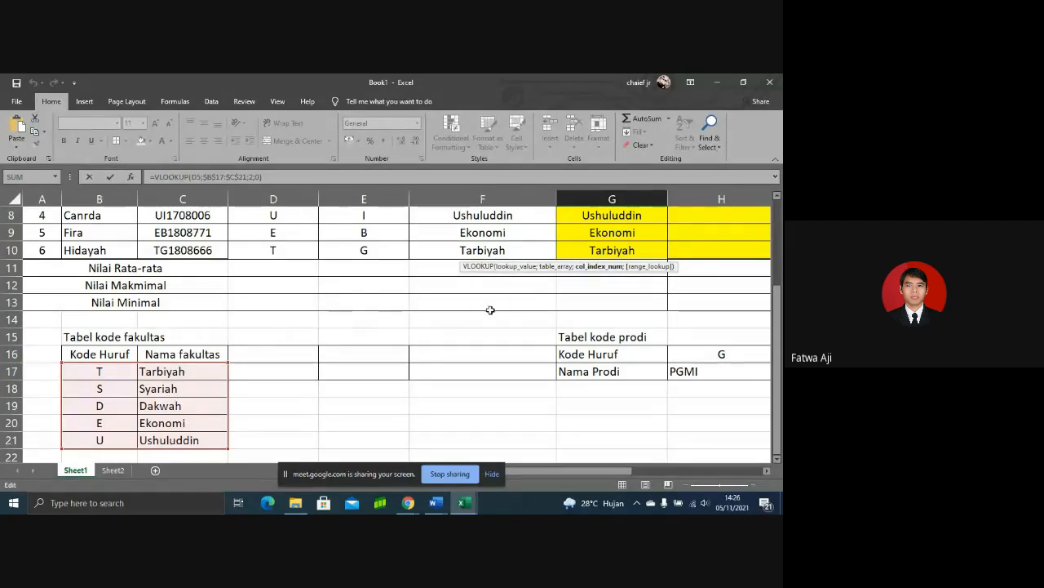
pyautogui.scroll(3, 772, 229)
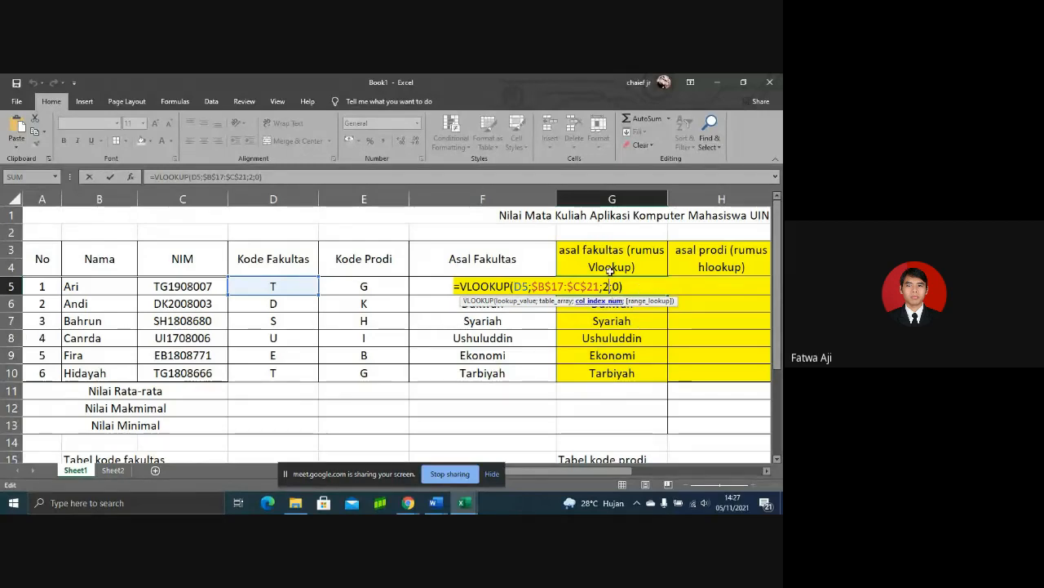
pyautogui.scroll(-1, 781, 311)
pyautogui.scroll(-1, 780, 310)
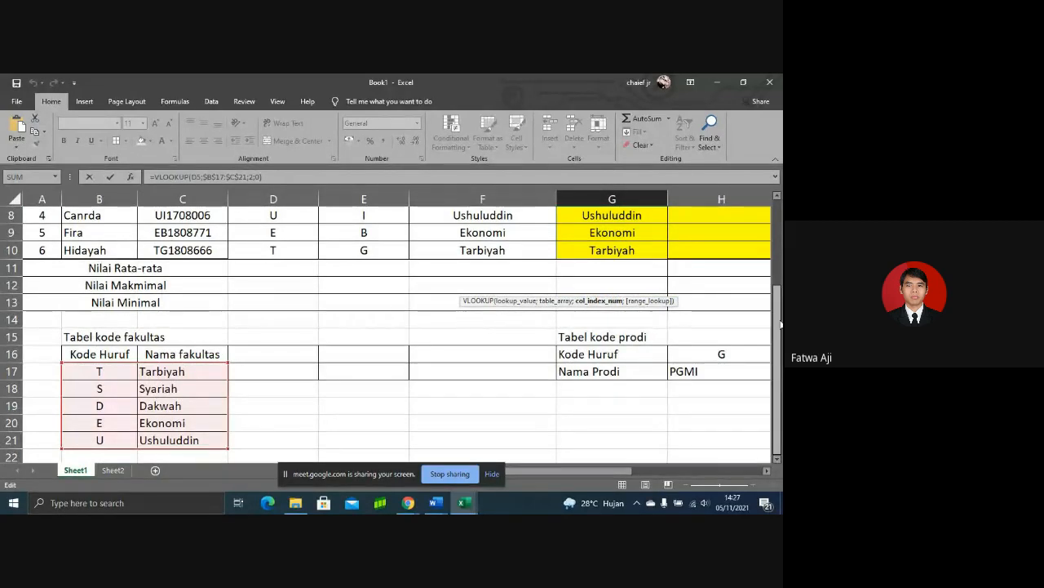
pyautogui.scroll(3, 779, 243)
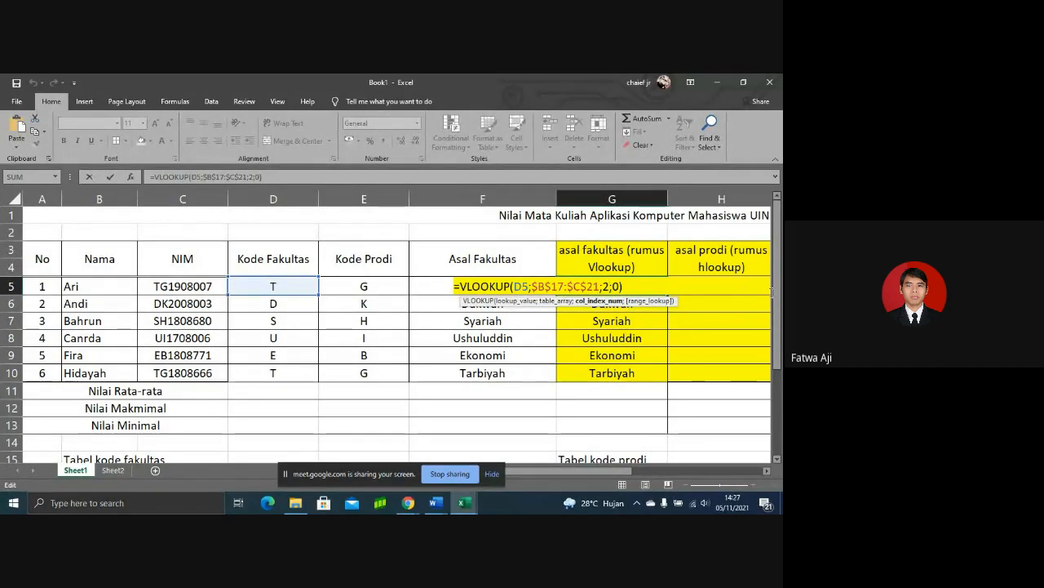
pyautogui.scroll(-2, 779, 380)
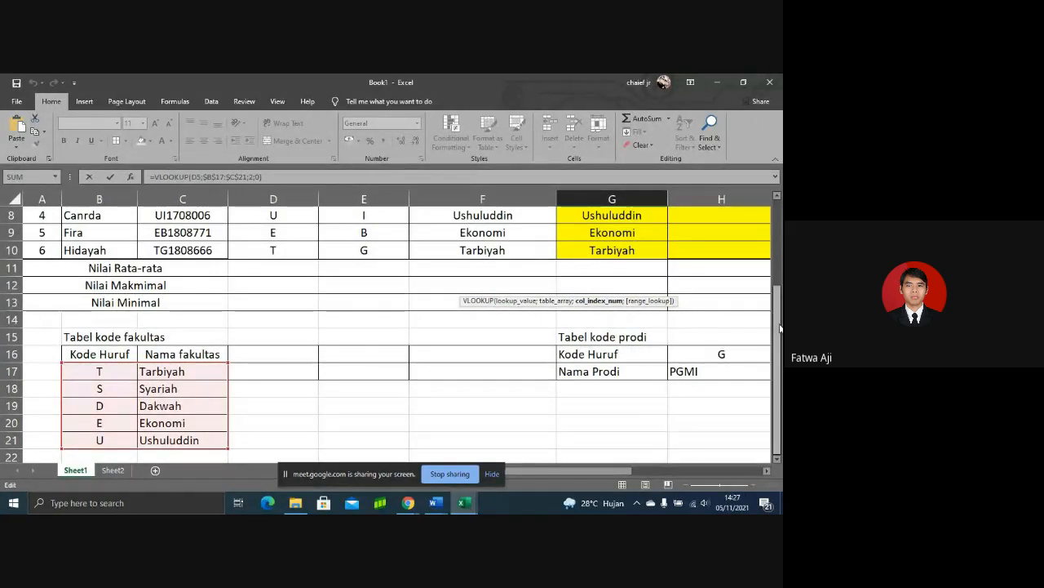
pyautogui.scroll(3, 778, 329)
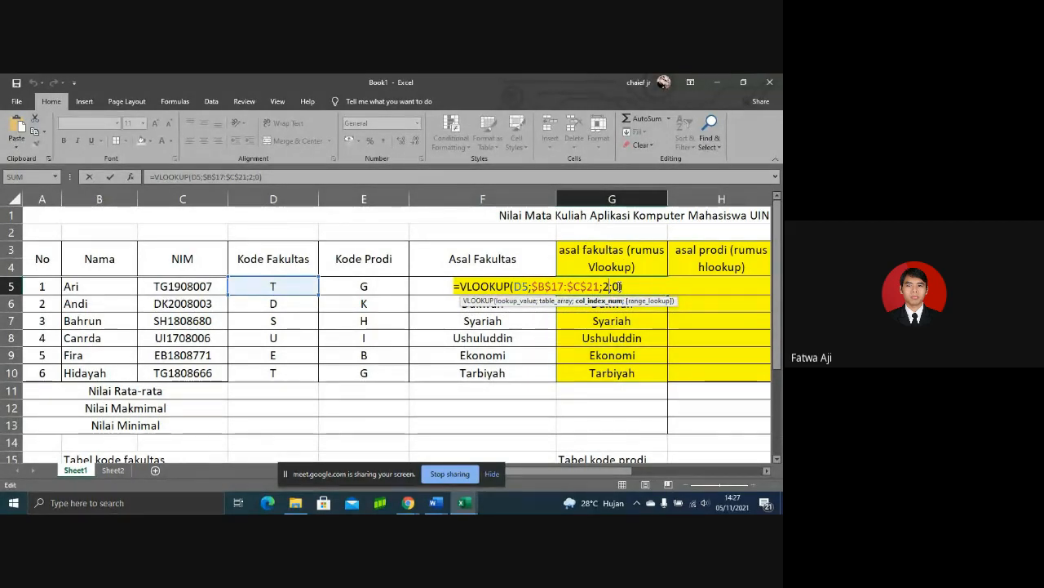
pyautogui.click(624, 286)
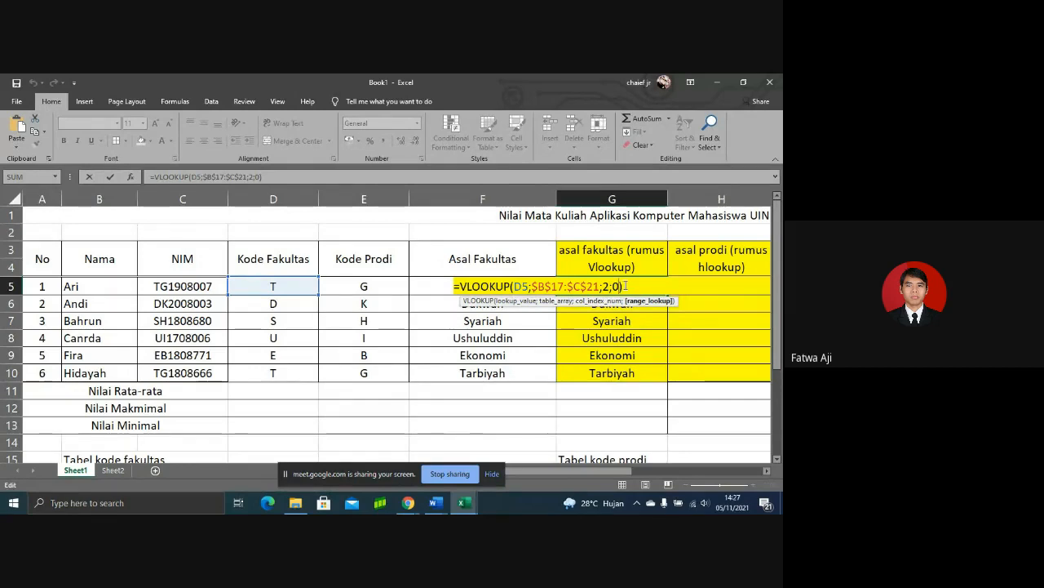
pyautogui.press('Return')
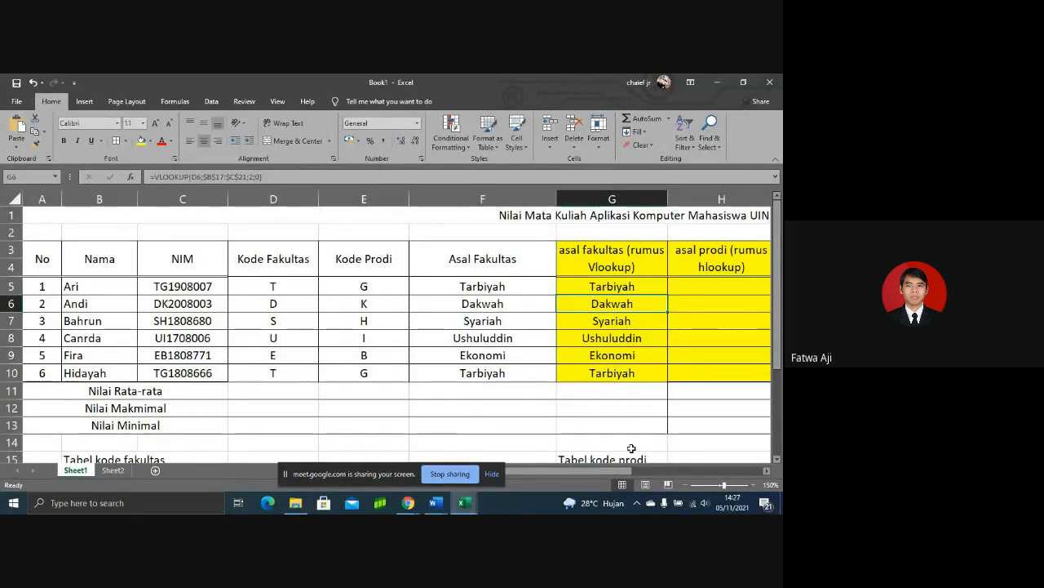
# Step: Zoom the sheet out to 130% and examine Tabel kode fakultas and Tabel kode prodi against the lookup columns
pyautogui.click(765, 473)
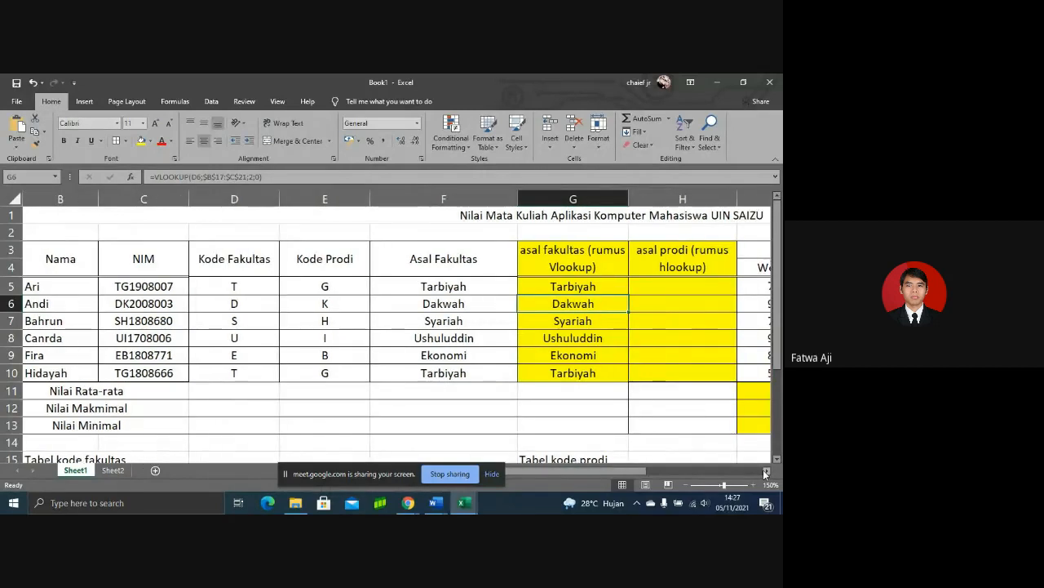
pyautogui.click(766, 473)
pyautogui.scroll(-1, 777, 304)
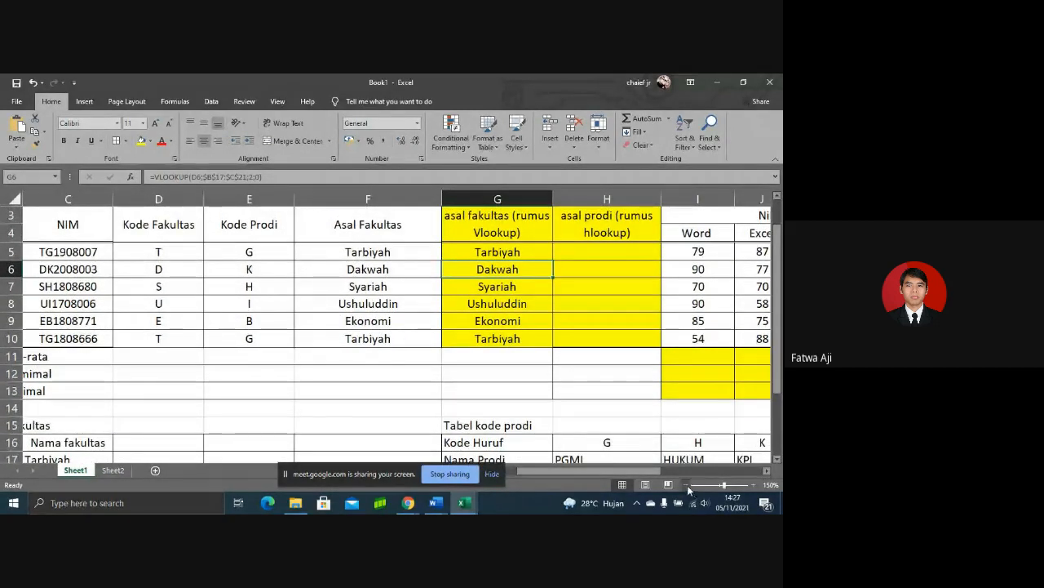
pyautogui.click(687, 486)
pyautogui.click(687, 486)
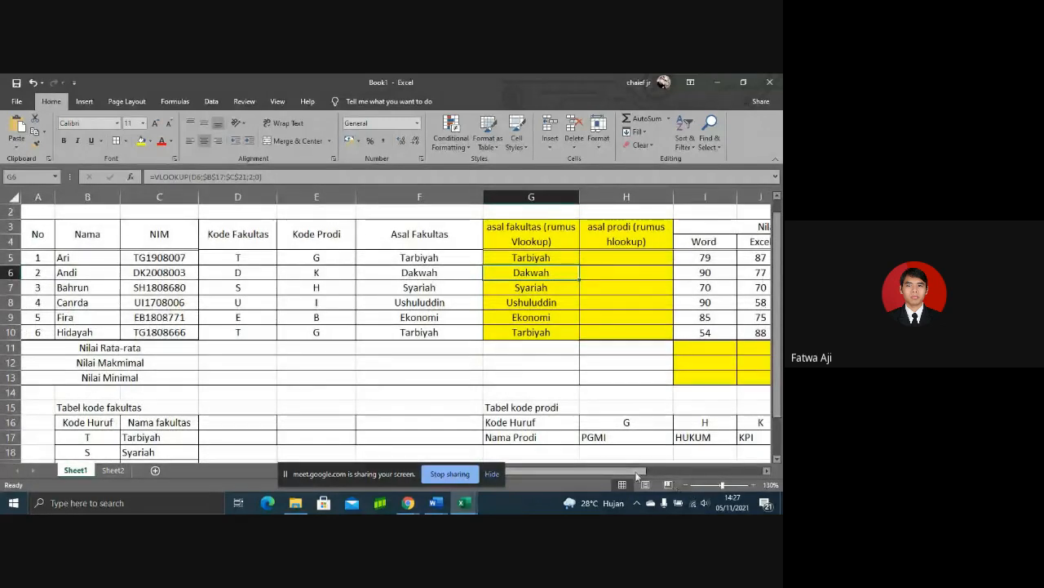
pyautogui.moveTo(640, 470); pyautogui.dragTo(697, 472)
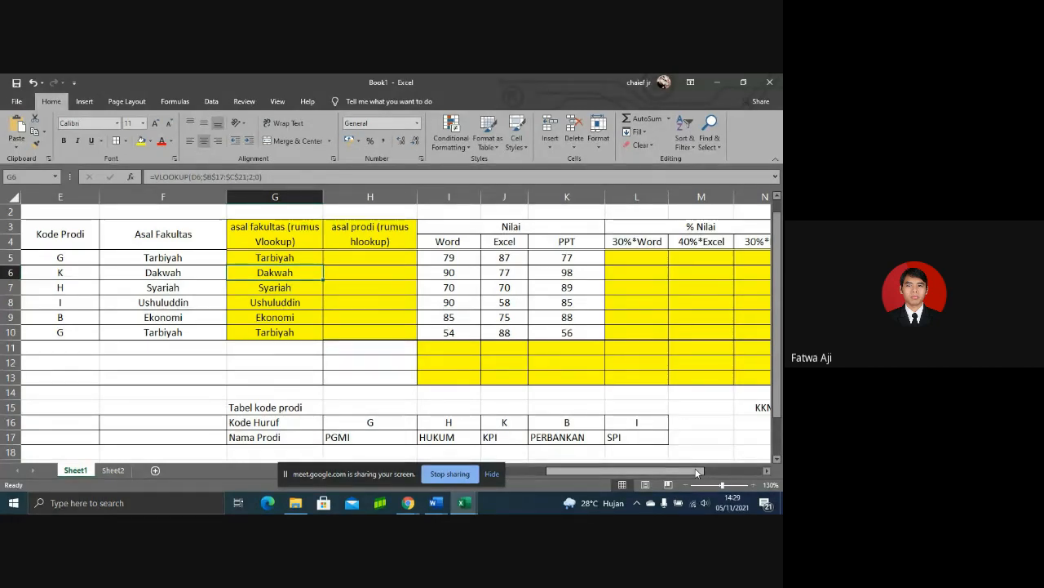
pyautogui.moveTo(688, 469); pyautogui.dragTo(509, 485)
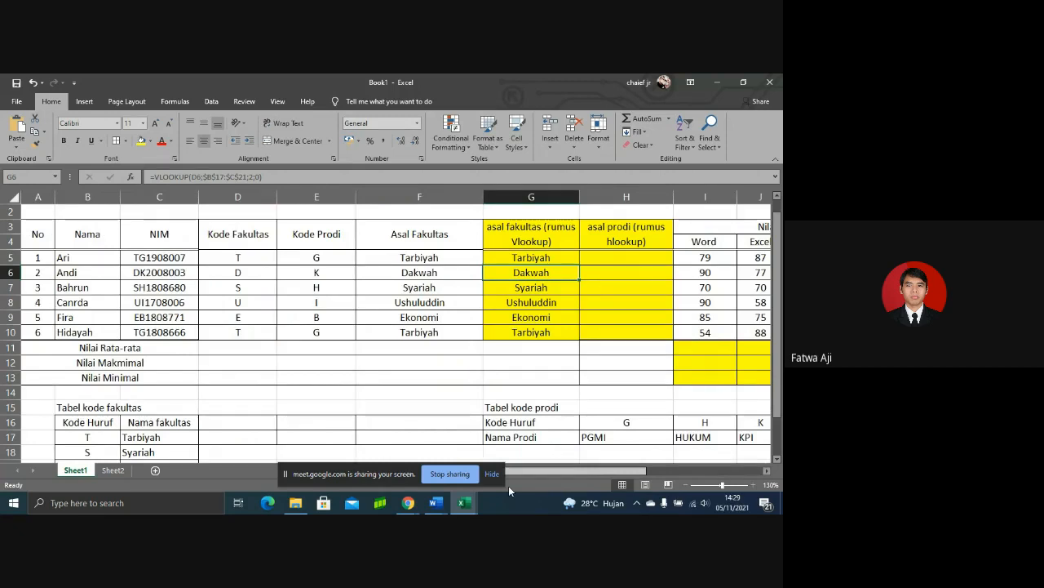
pyautogui.scroll(-1, 413, 416)
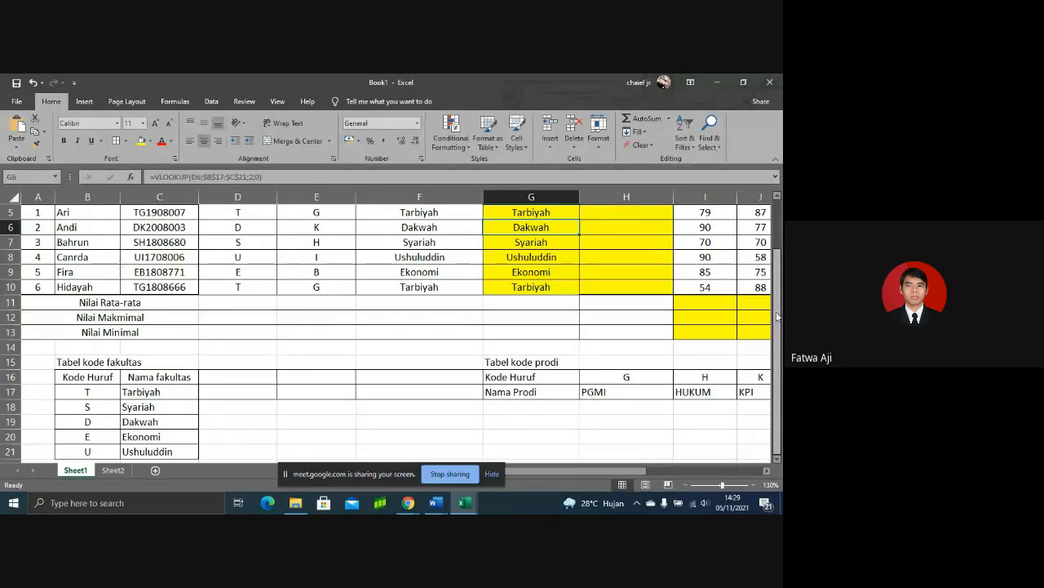
pyautogui.moveTo(772, 313); pyautogui.dragTo(777, 293)
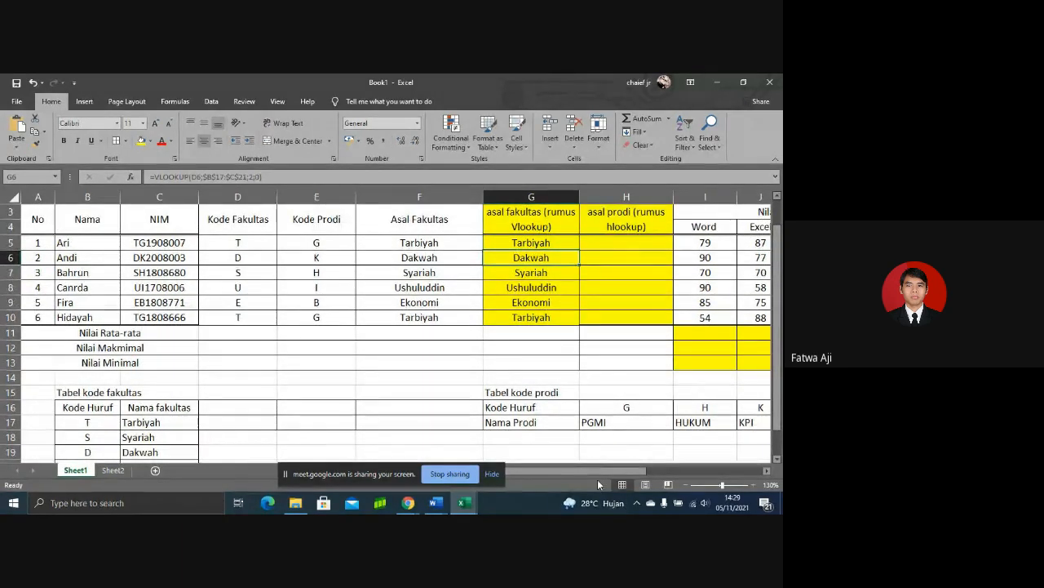
pyautogui.moveTo(596, 470); pyautogui.dragTo(653, 466)
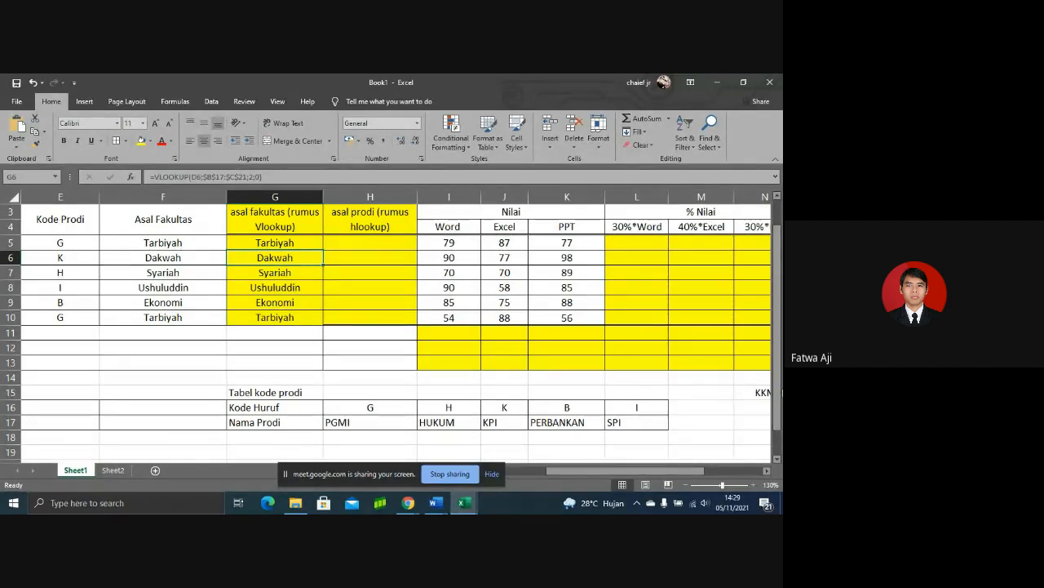
pyautogui.scroll(2, 779, 390)
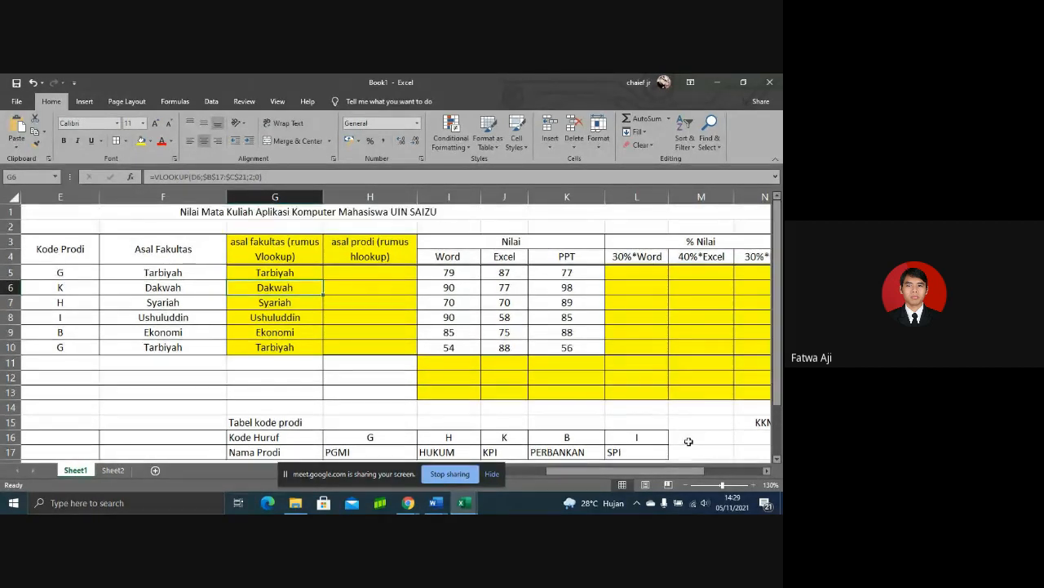
pyautogui.moveTo(674, 471); pyautogui.dragTo(657, 476)
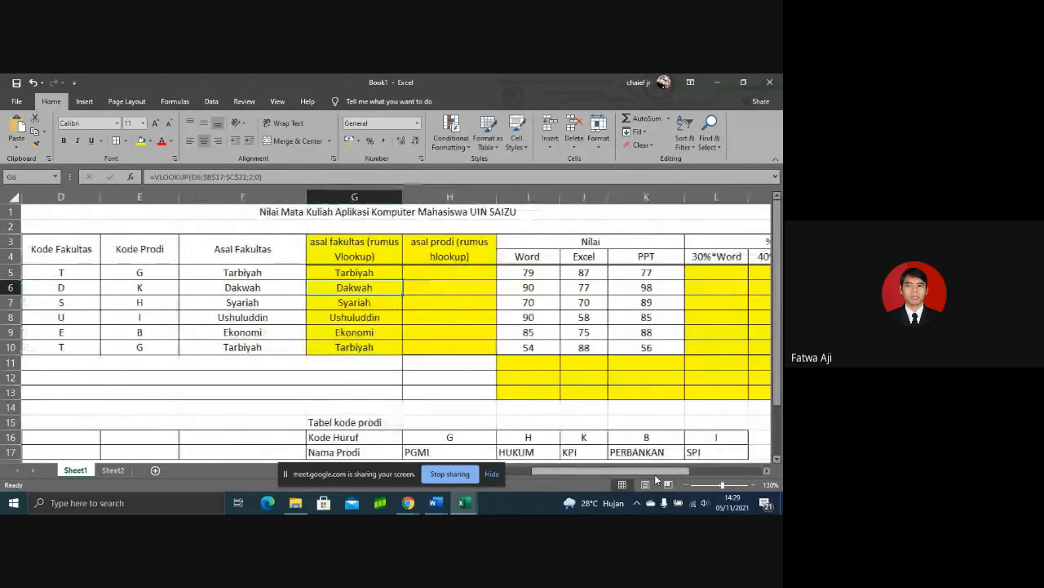
# Step: Start an HLOOKUP formula in H5 with the Kode Prodi cell E5 as its lookup value
pyautogui.click(464, 272)
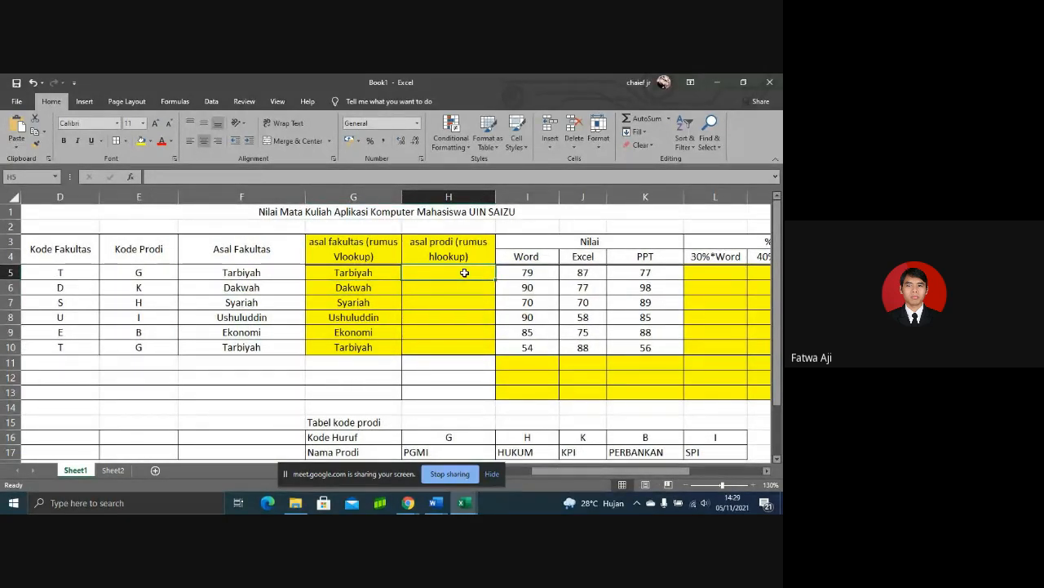
pyautogui.write('=h')
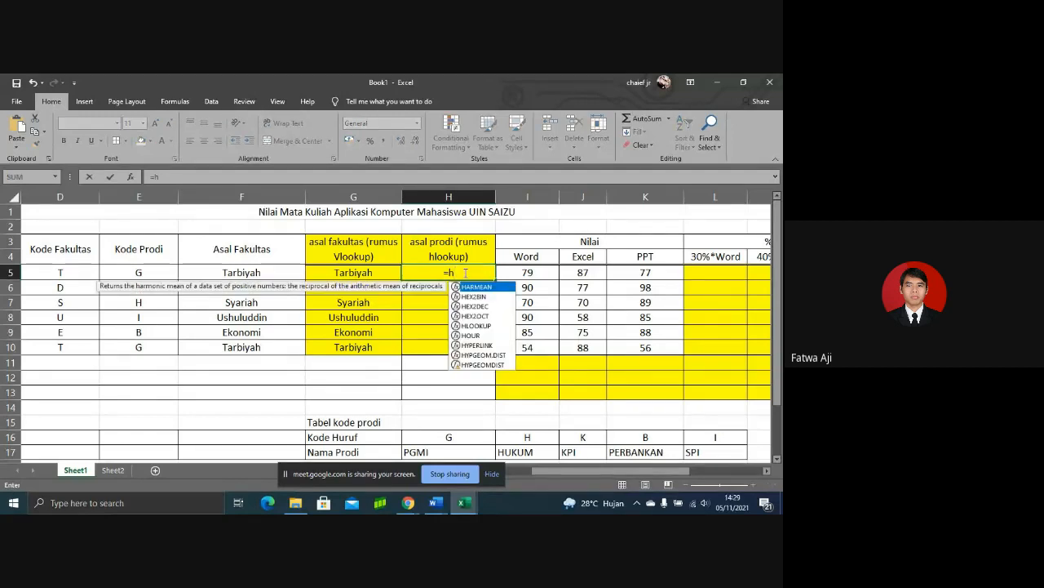
pyautogui.write('lokk')
pyautogui.press('BackSpace')
pyautogui.press('BackSpace')
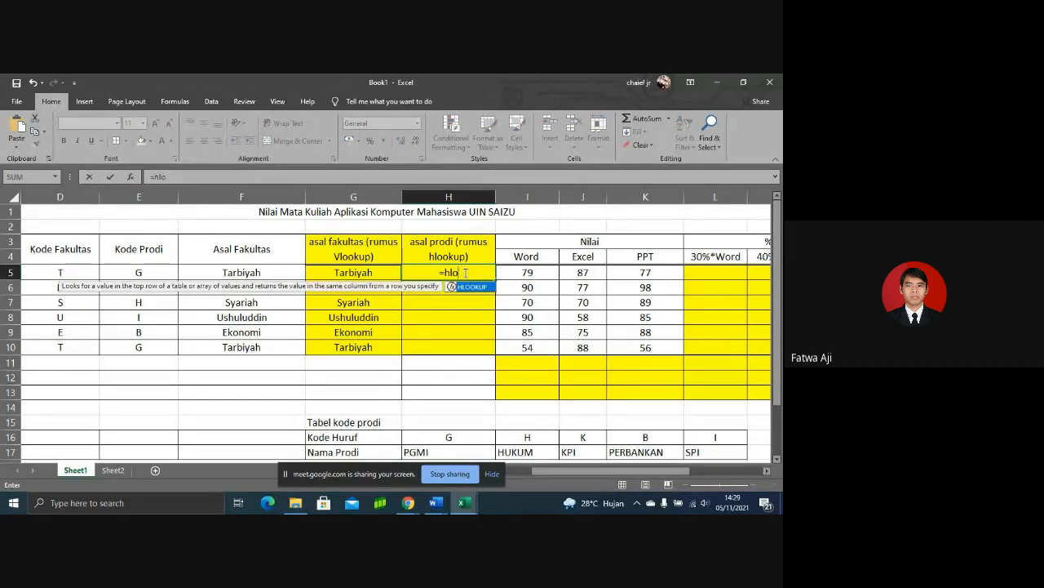
pyautogui.doubleClick(472, 286)
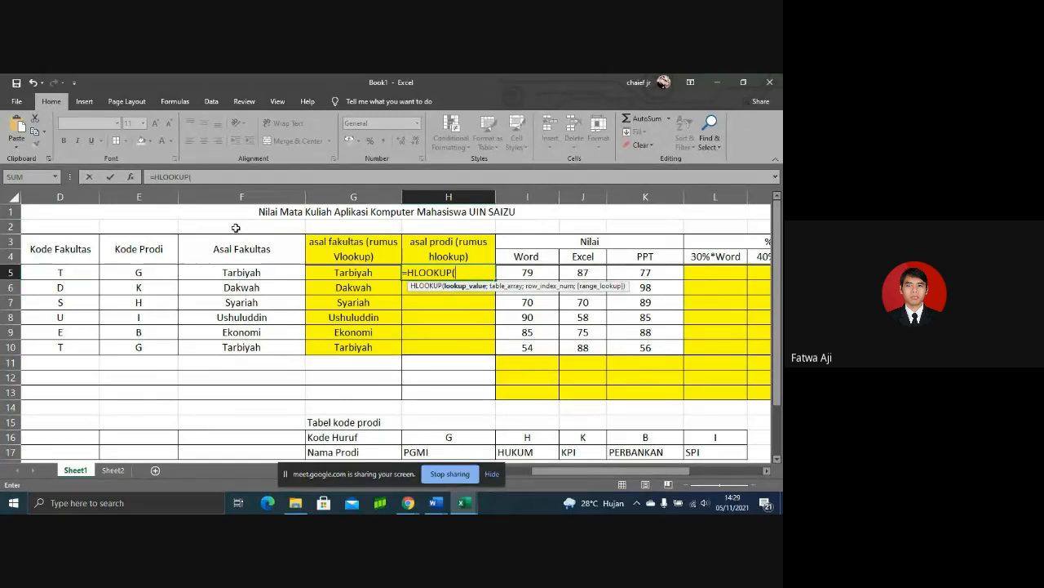
pyautogui.click(152, 271)
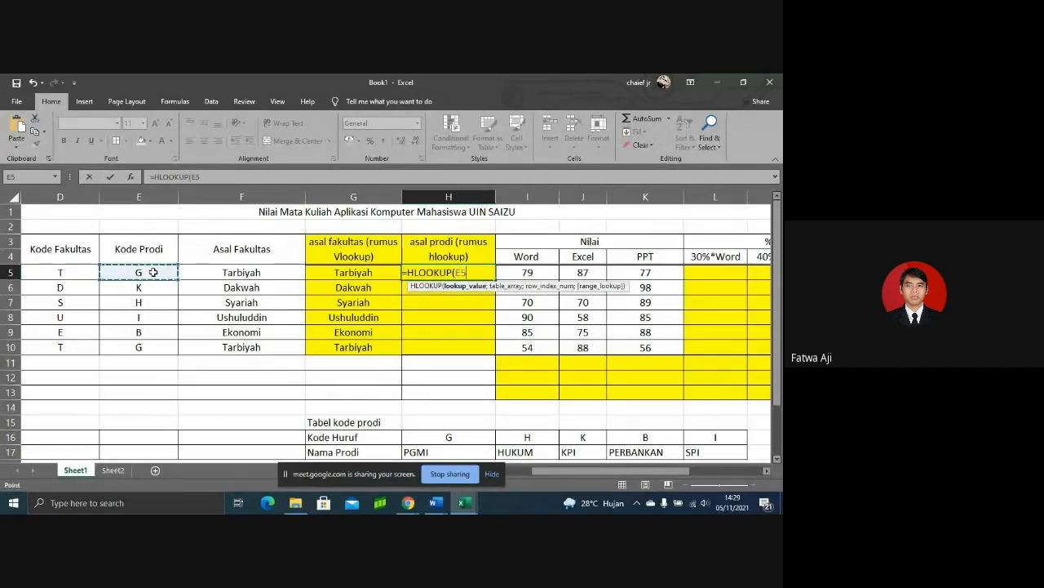
pyautogui.write(';')
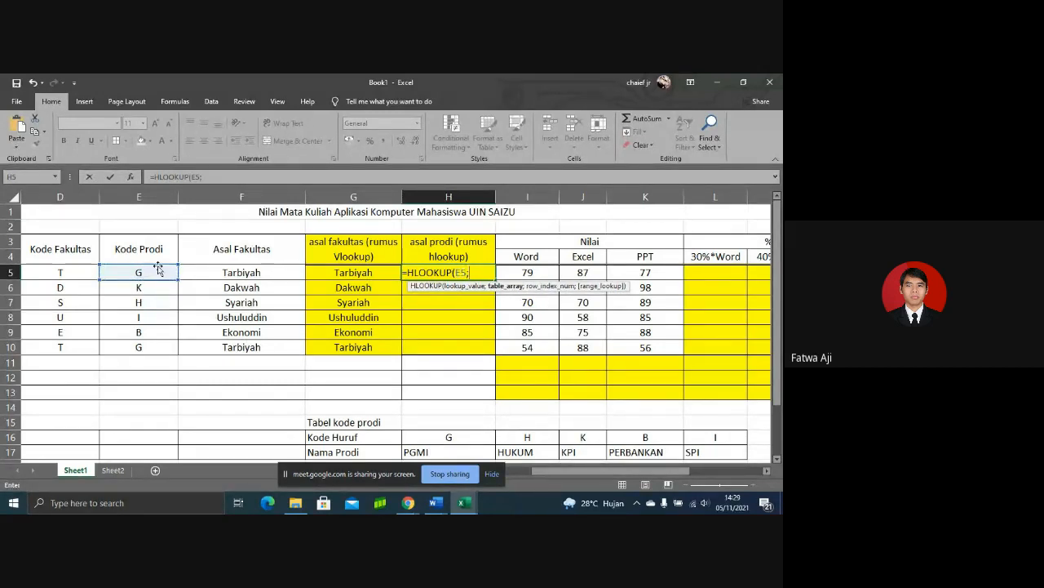
# Step: Use the codes and names in Tabel kode prodi as H5's table array, with the absolute reference $H$16:$L$17
pyautogui.scroll(-1, 474, 366)
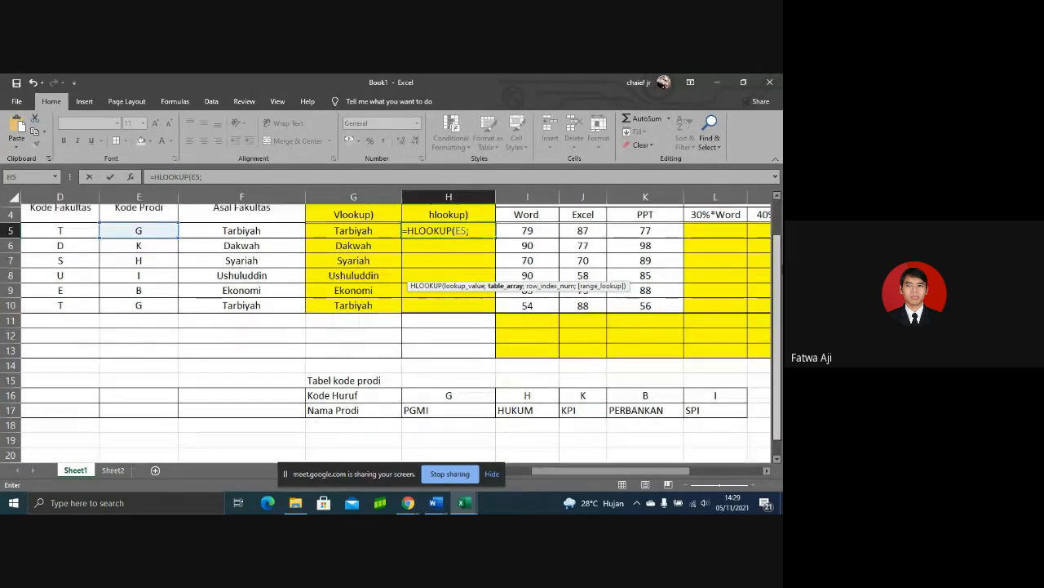
pyautogui.moveTo(430, 392); pyautogui.dragTo(692, 399)
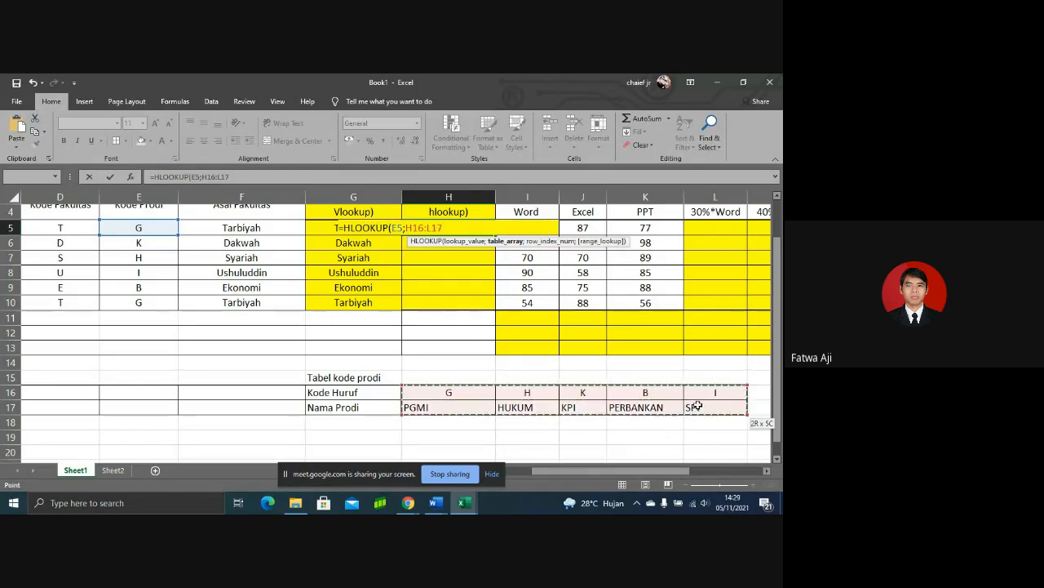
pyautogui.moveTo(698, 406); pyautogui.dragTo(698, 405)
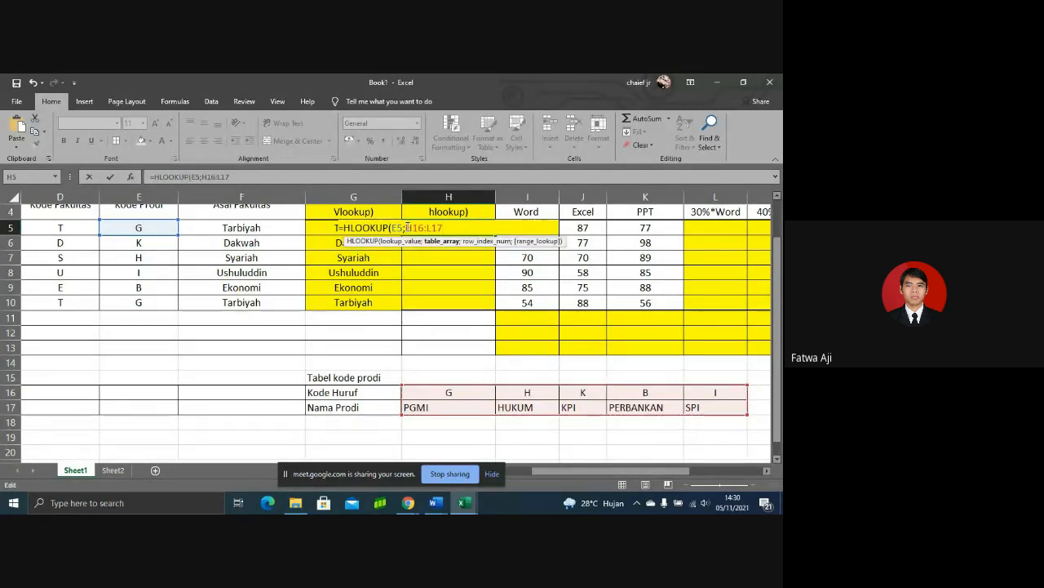
pyautogui.write('$')
pyautogui.write(';')
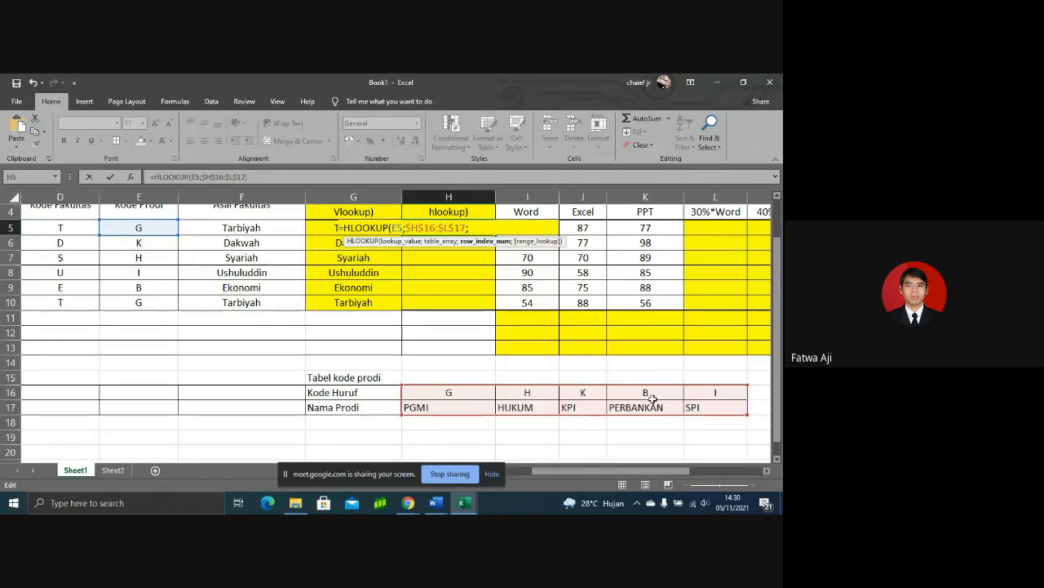
# Step: Complete H5's HLOOKUP with row index 2 and range lookup 0, and copy the formula down through H10
pyautogui.write(';0')
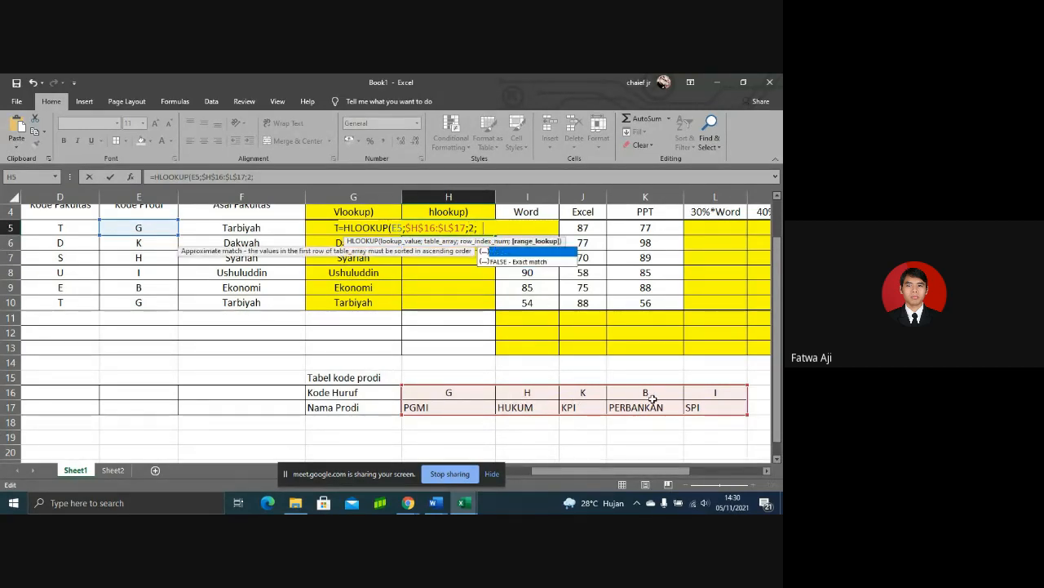
pyautogui.write(')')
pyautogui.press('Return')
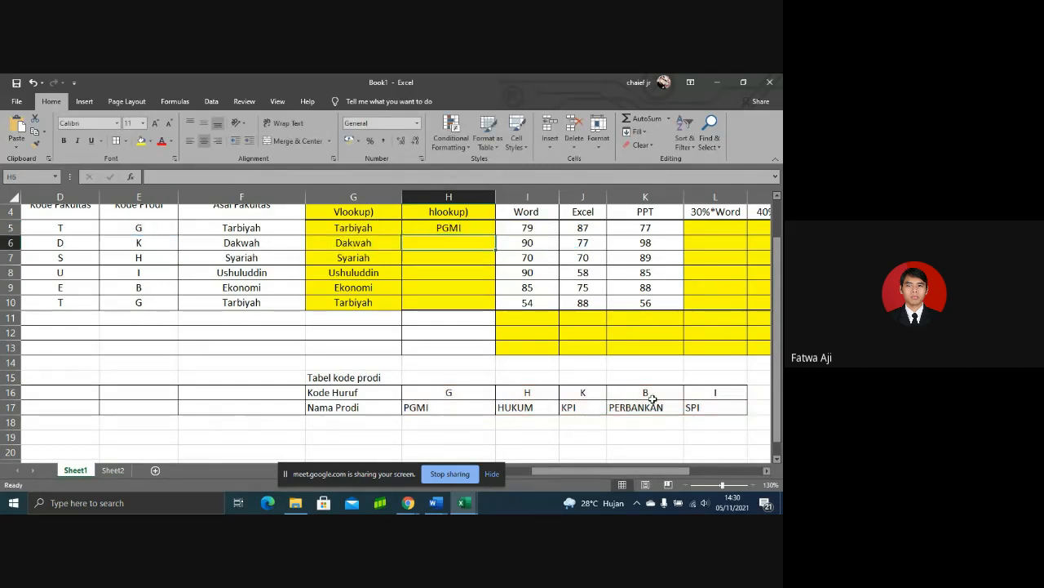
pyautogui.click(481, 229)
pyautogui.moveTo(495, 235); pyautogui.dragTo(498, 310)
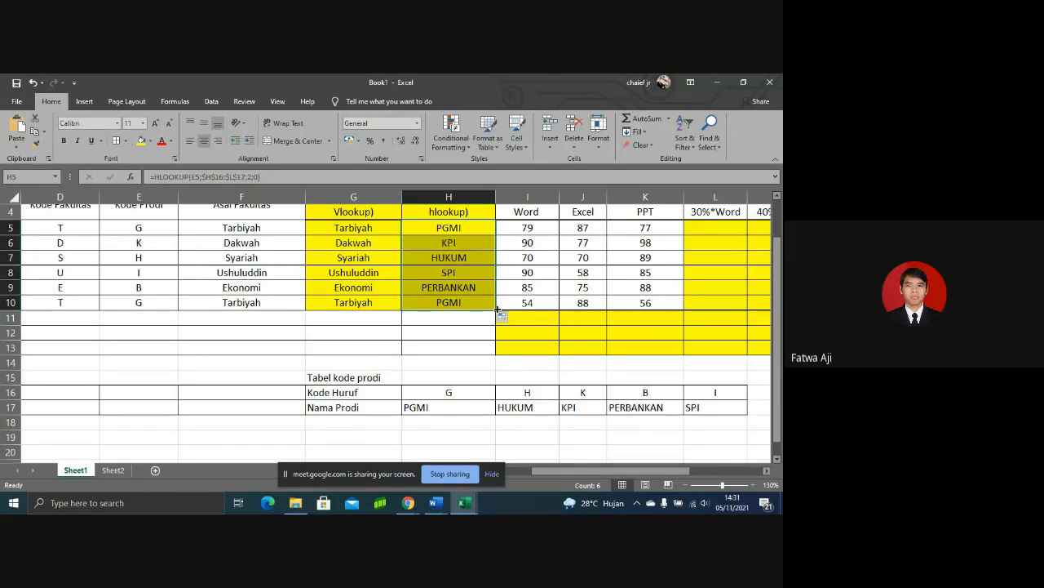
# Step: Review the absolute table array reference inside H5's HLOOKUP formula
pyautogui.click(466, 225)
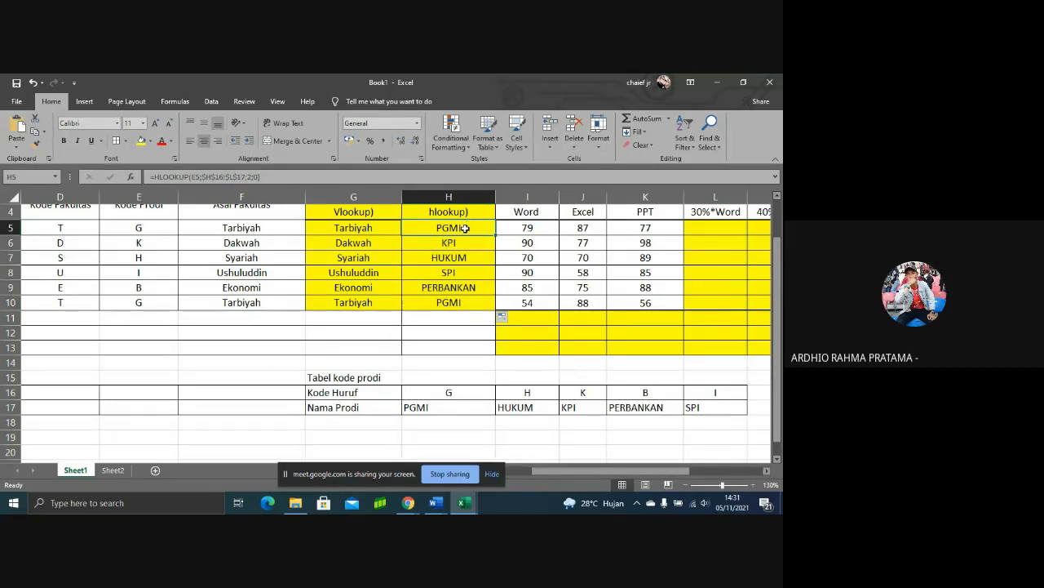
pyautogui.doubleClick(466, 228)
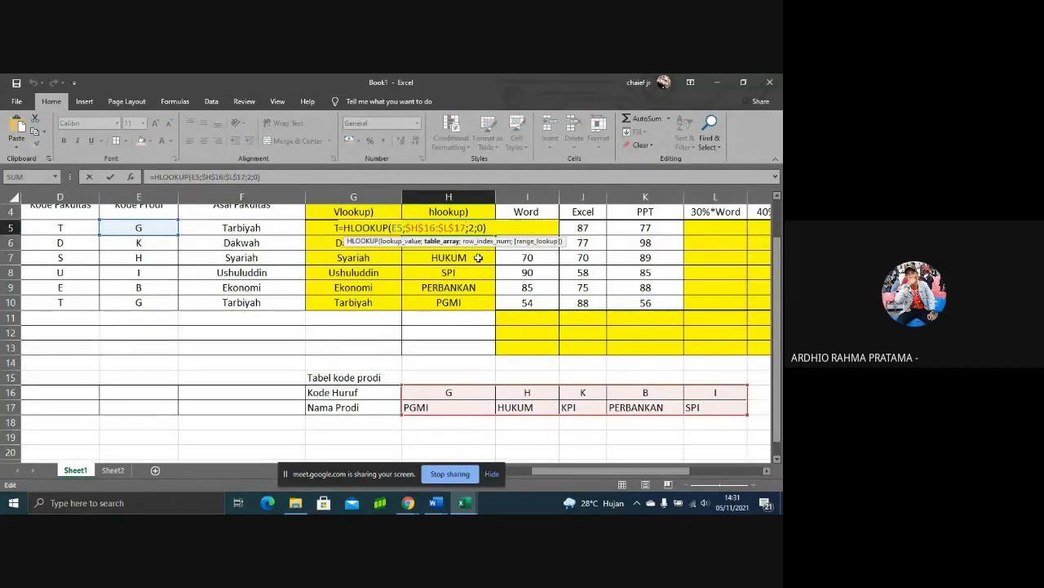
pyautogui.moveTo(466, 229); pyautogui.dragTo(407, 231)
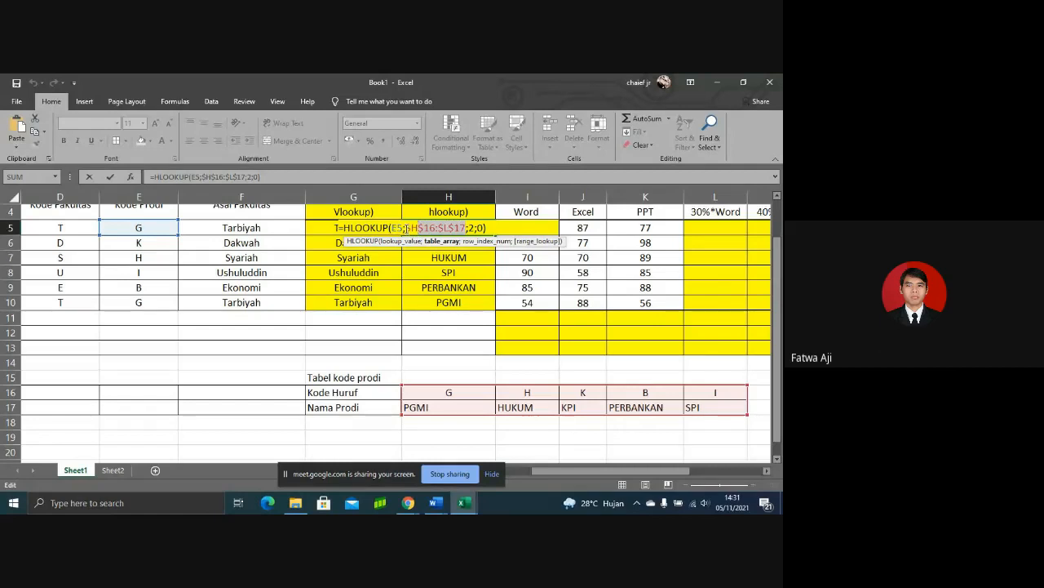
pyautogui.click(407, 229)
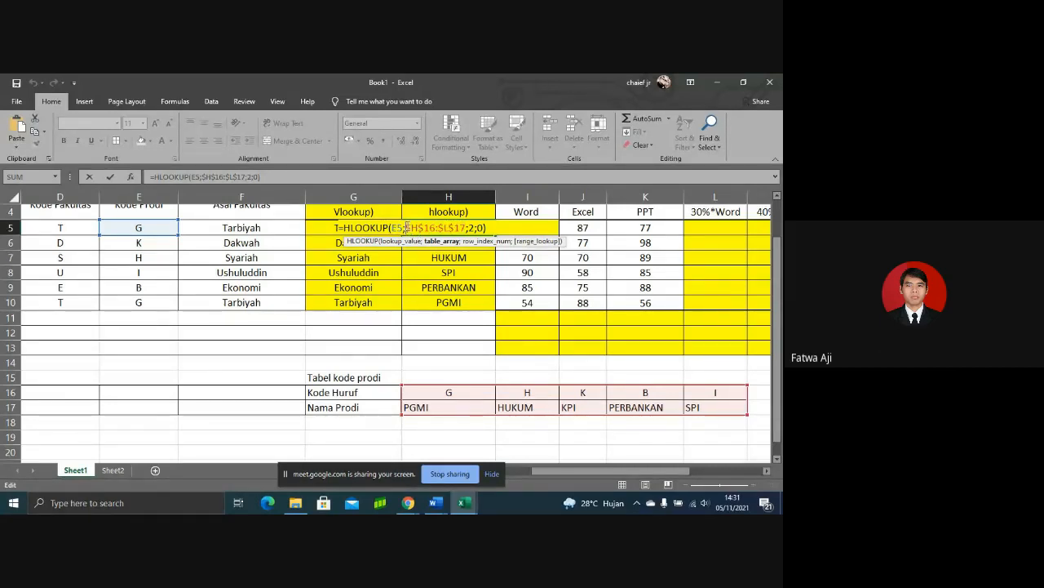
pyautogui.moveTo(406, 229); pyautogui.dragTo(471, 228)
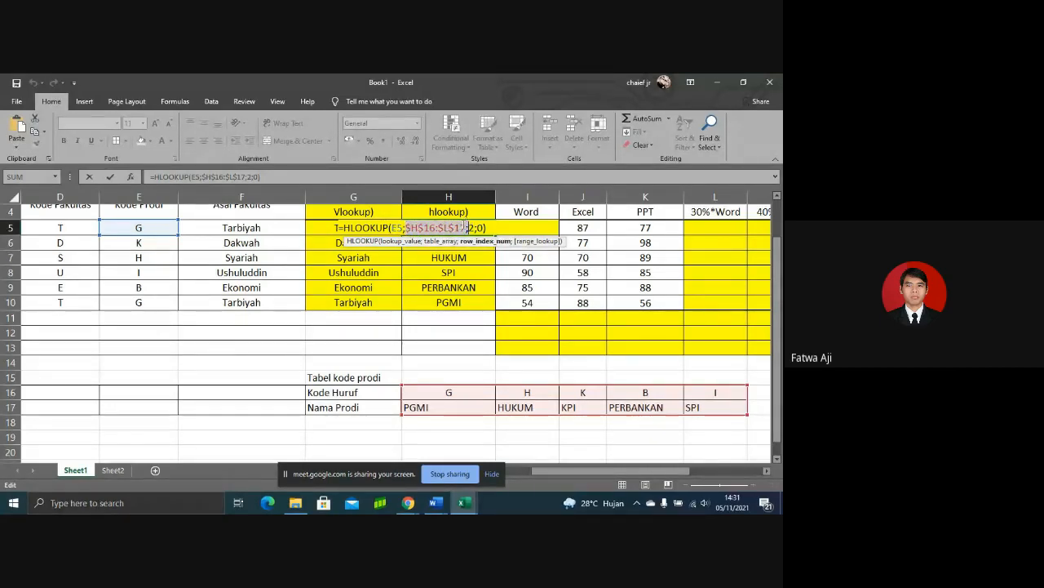
pyautogui.click(450, 229)
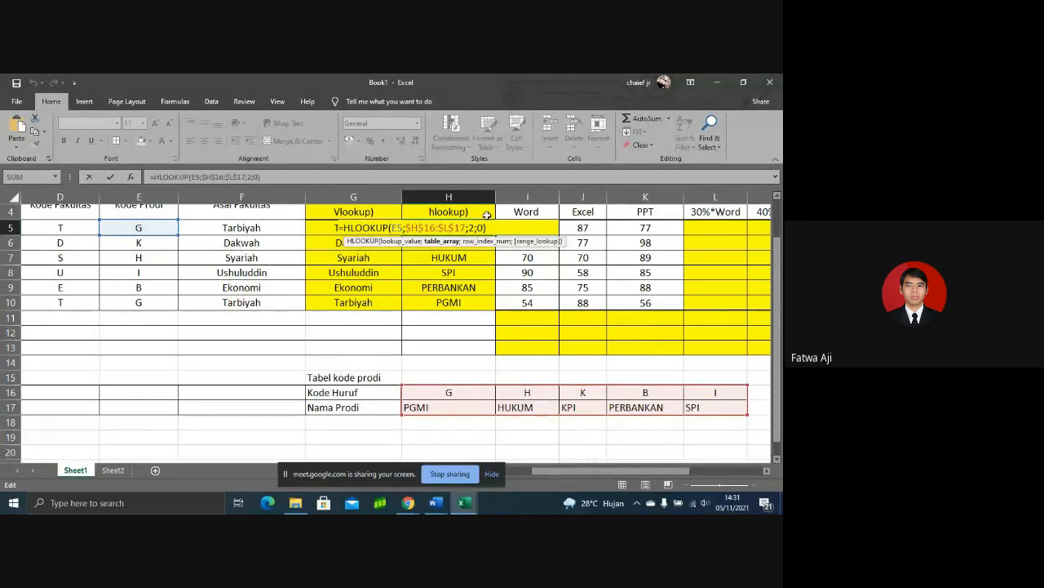
# Step: Remove everything after the lookup value in H5's HLOOKUP and reselect H16:L17 as the table array
pyautogui.moveTo(489, 228); pyautogui.dragTo(406, 229)
pyautogui.press('BackSpace')
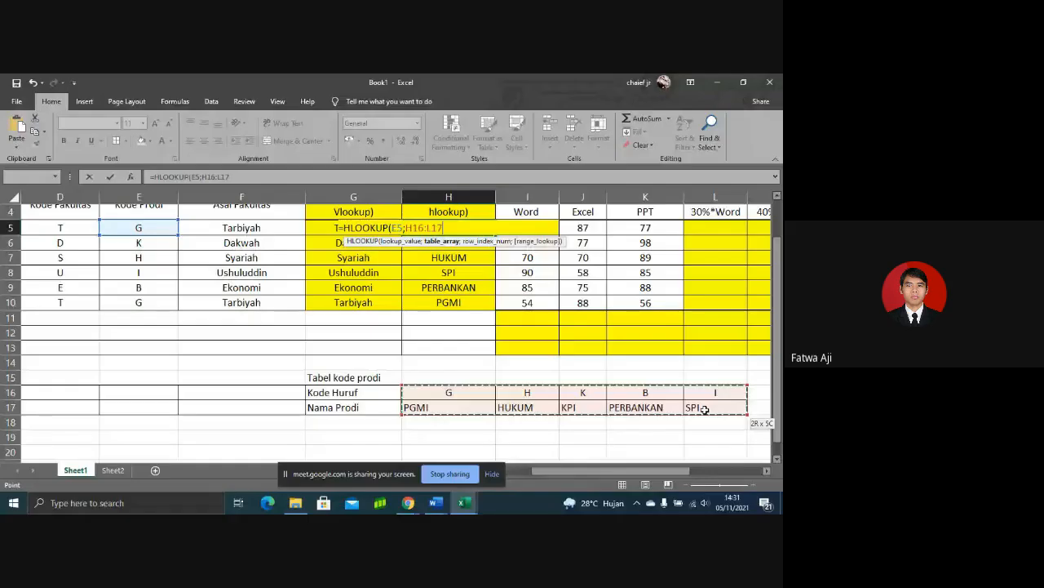
pyautogui.moveTo(449, 393); pyautogui.dragTo(704, 410)
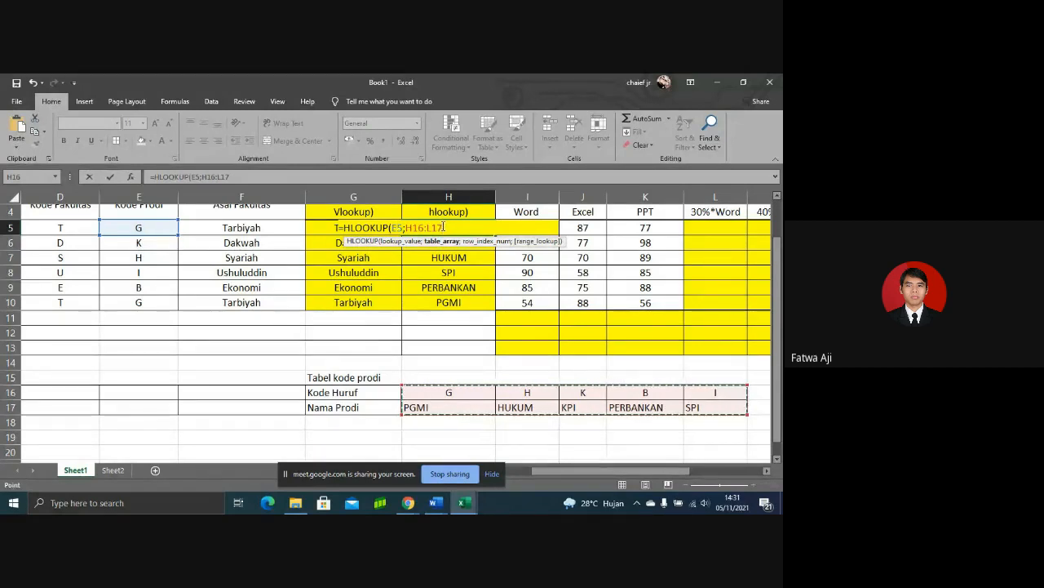
pyautogui.moveTo(444, 228); pyautogui.dragTo(408, 229)
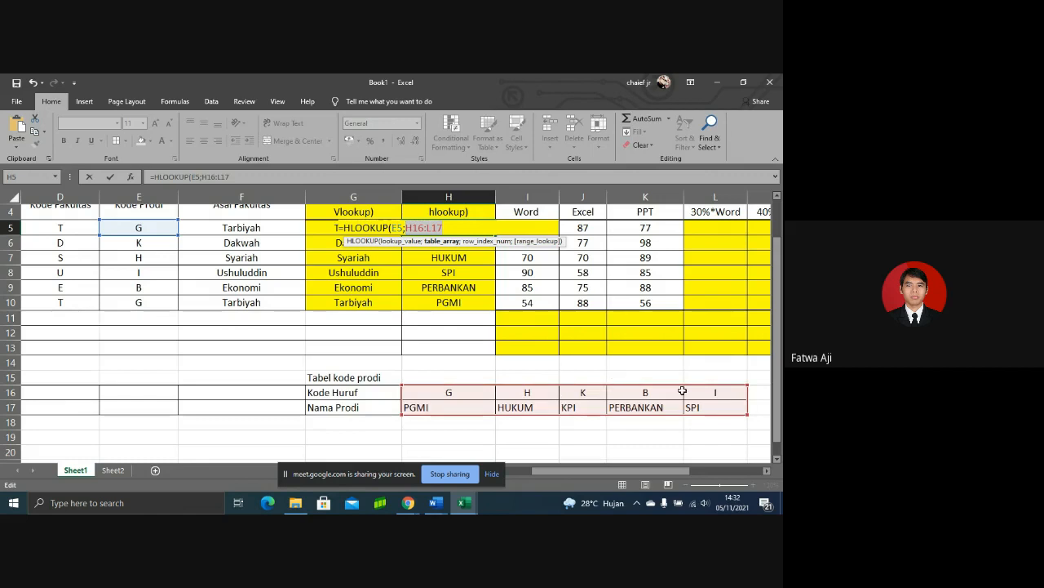
pyautogui.click(446, 227)
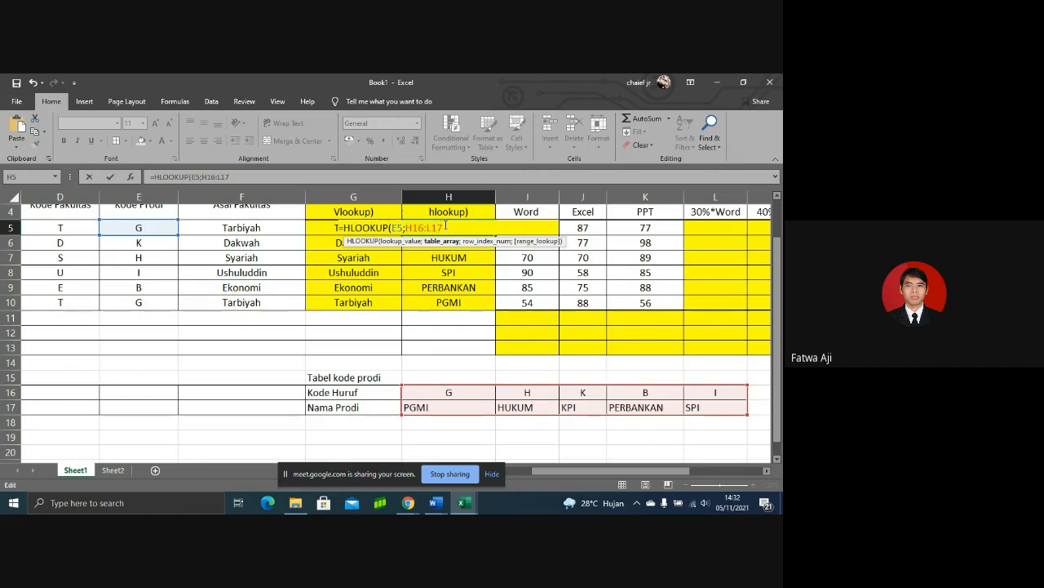
# Step: Make the starting cell of the table array in H5's HLOOKUP absolute, as $H$16
pyautogui.moveTo(445, 227); pyautogui.dragTo(408, 228)
pyautogui.click(408, 227)
pyautogui.write('$H$')
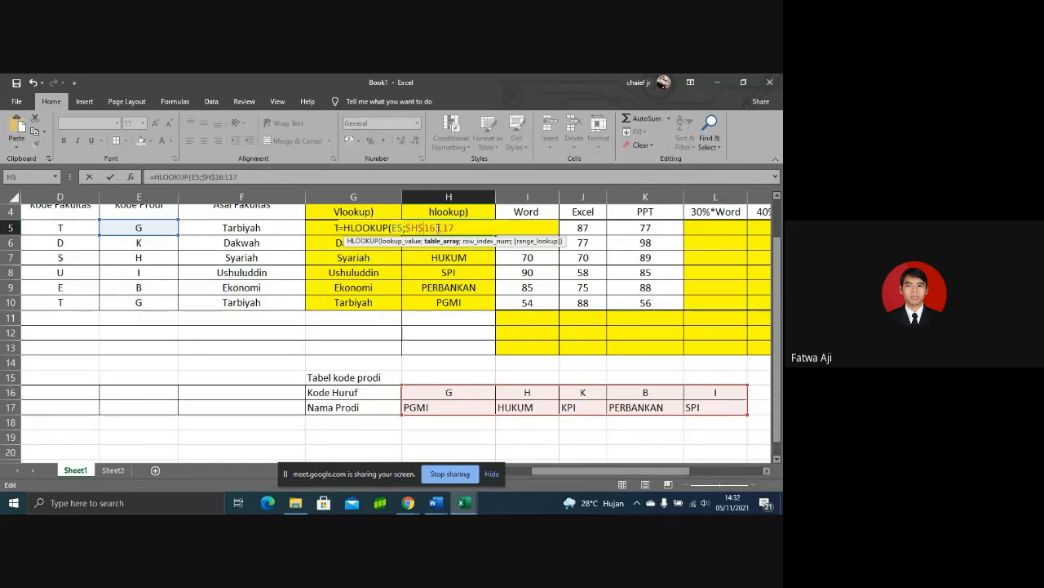
# Step: Make the table array's ending cell absolute as $L$17 in H5 and enter 2 as the row index
pyautogui.click(448, 229)
pyautogui.write('$L')
pyautogui.press('Right')
pyautogui.write('$')
pyautogui.click(472, 225)
pyautogui.write(';2')
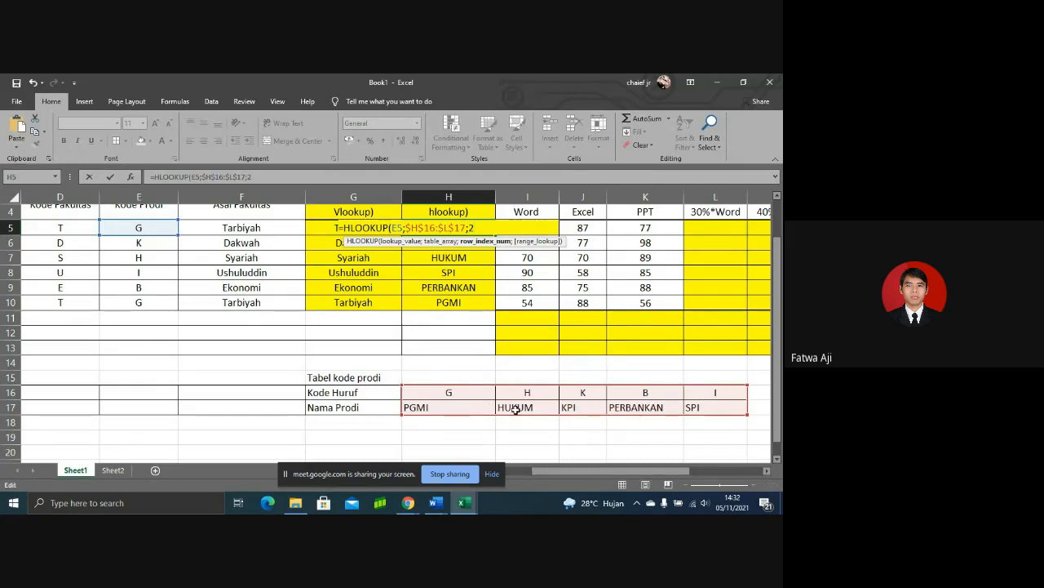
# Step: Complete H5's HLOOKUP formula with 0 as the range lookup for an exact match
pyautogui.write(';0)')
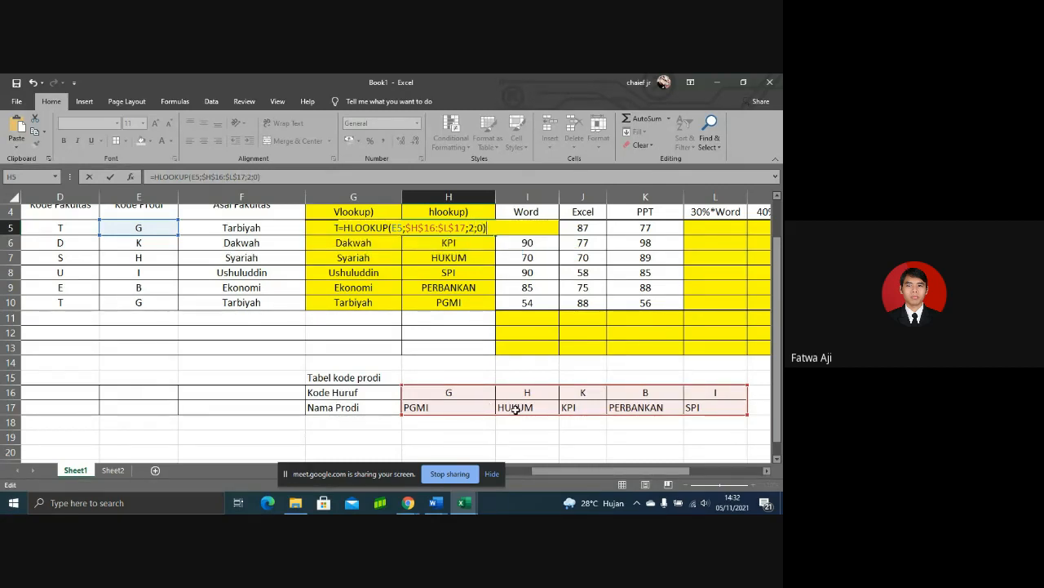
pyautogui.press('Return')
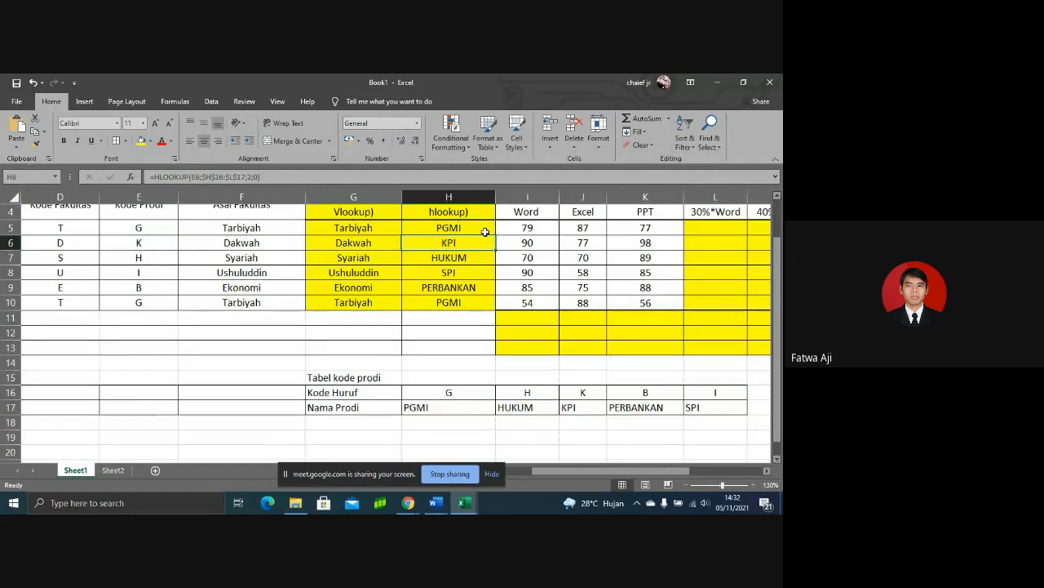
pyautogui.click(485, 232)
pyautogui.moveTo(494, 235); pyautogui.dragTo(497, 320)
pyautogui.click(483, 314)
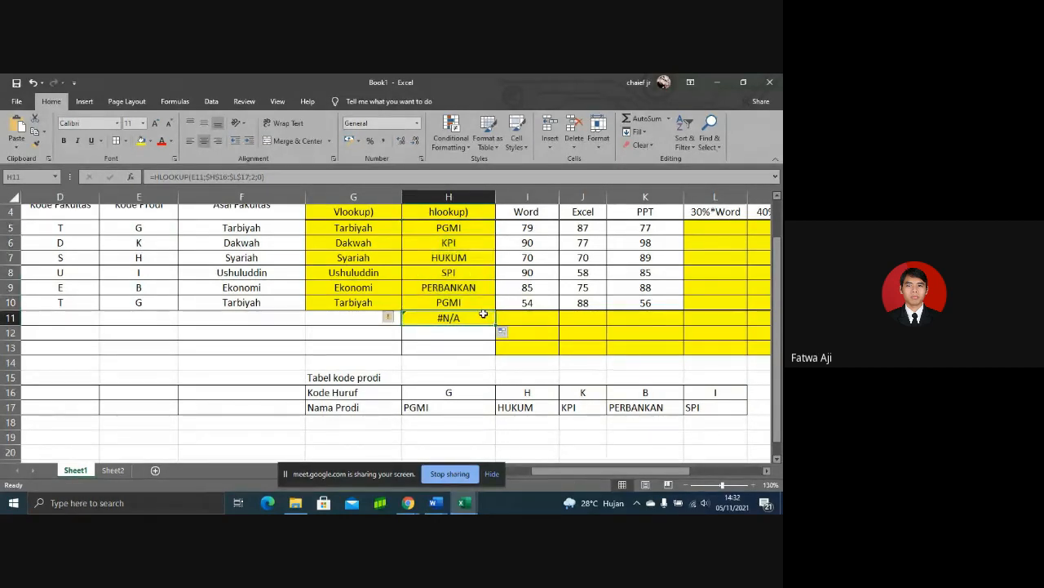
pyautogui.hotkey('ctrl', 'z')
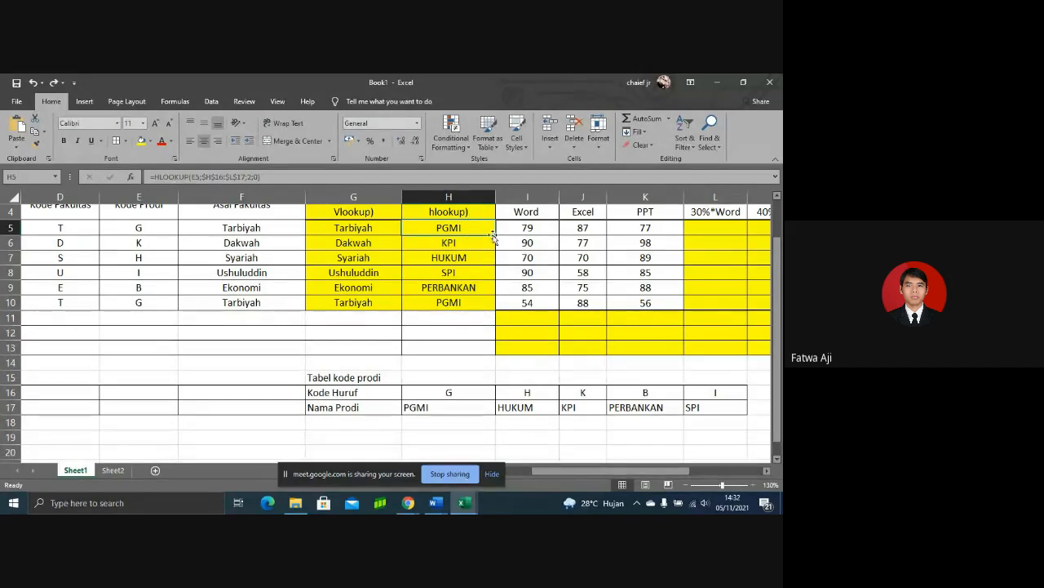
pyautogui.moveTo(495, 236); pyautogui.dragTo(494, 320)
pyautogui.hotkey('ctrl', 'z')
# Step: Fill H5's HLOOKUP formula down through H10
pyautogui.moveTo(496, 235); pyautogui.dragTo(495, 308)
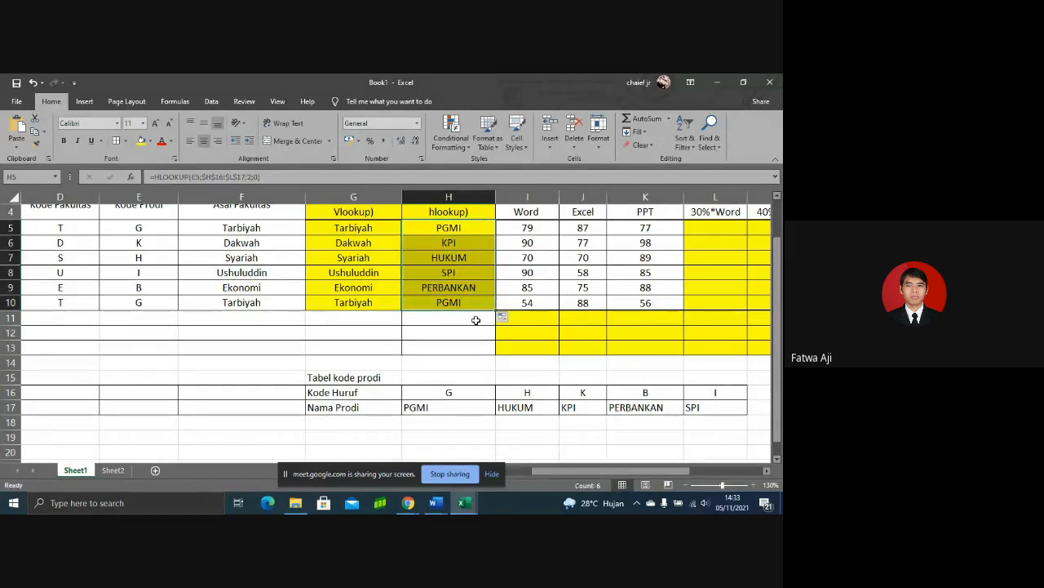
pyautogui.click(476, 320)
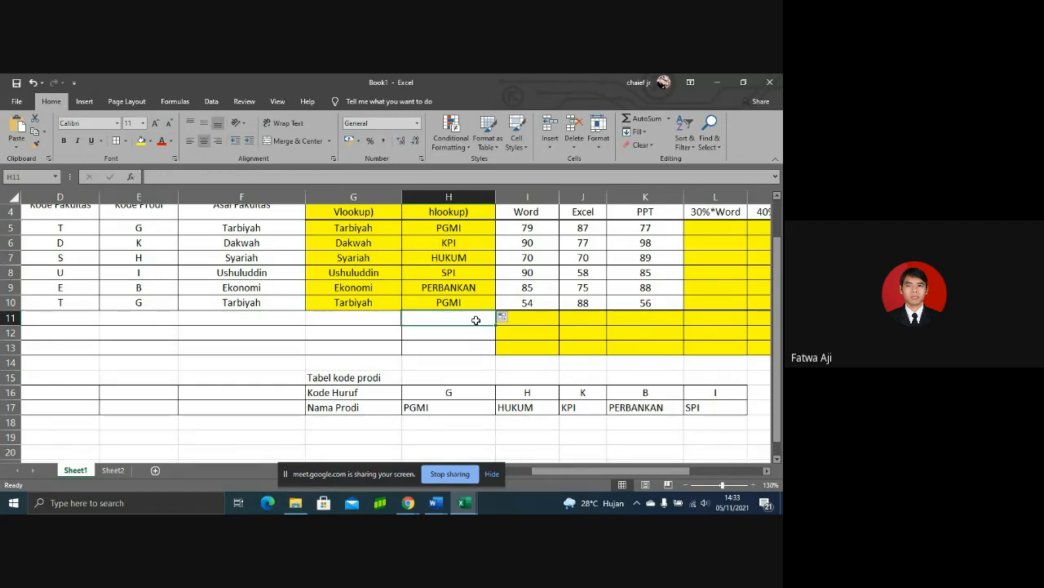
# Step: Review the study program code table in H16:L17 and how H5's HLOOKUP formula refers to it
pyautogui.click(467, 391)
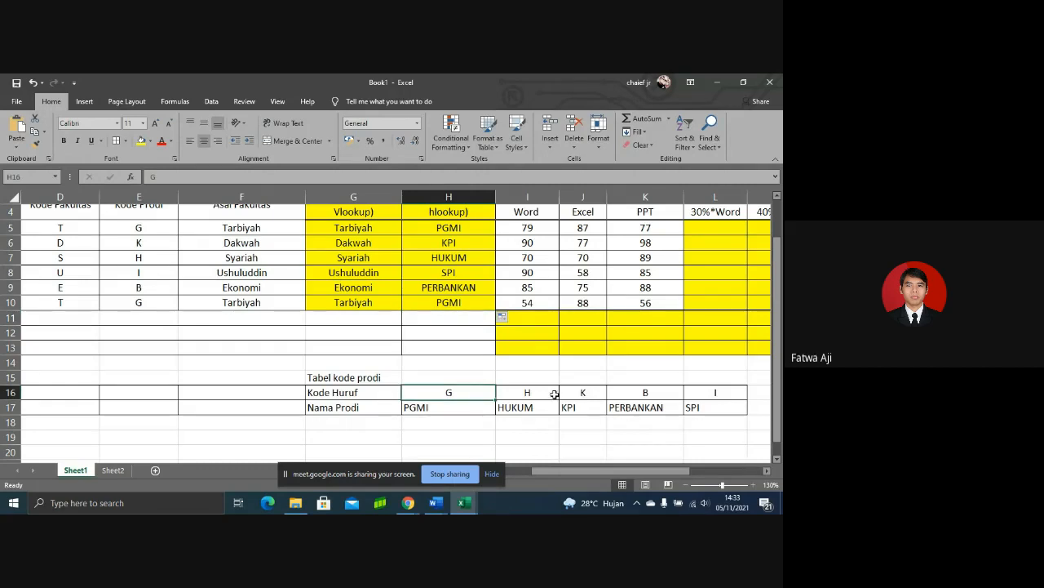
pyautogui.click(719, 417)
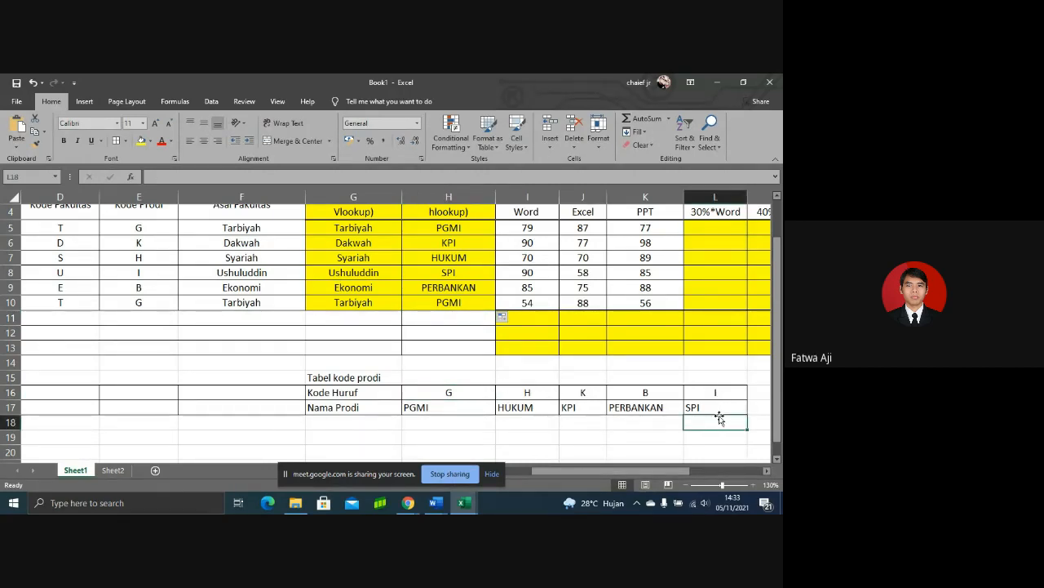
pyautogui.moveTo(482, 391); pyautogui.dragTo(693, 408)
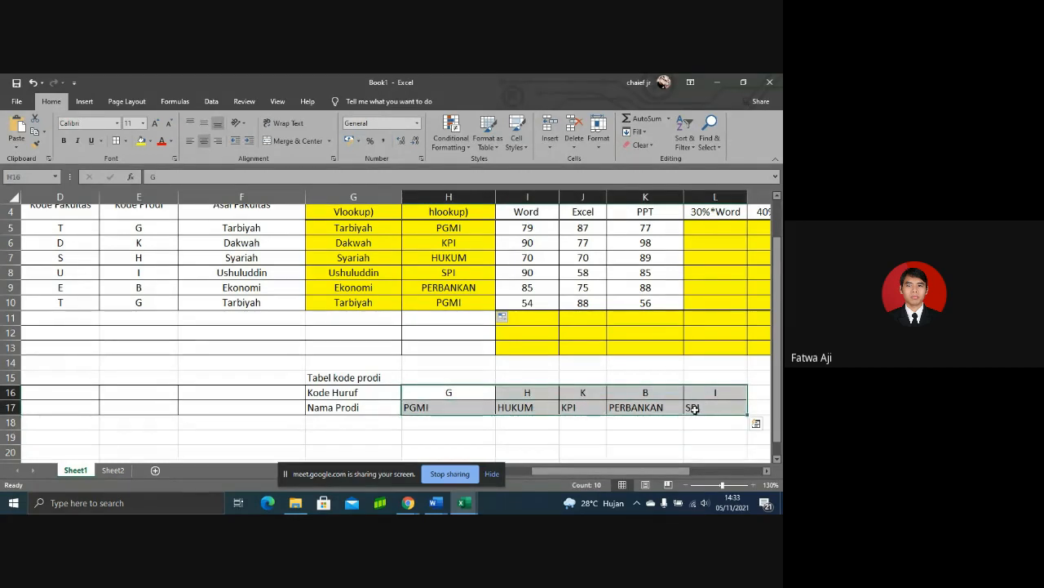
pyautogui.click(478, 228)
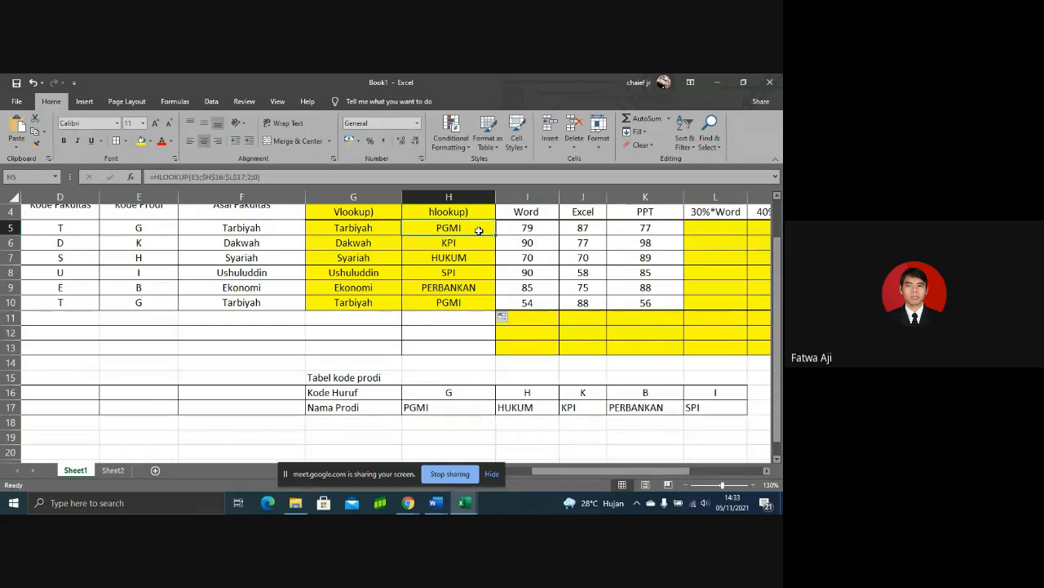
pyautogui.doubleClick(478, 228)
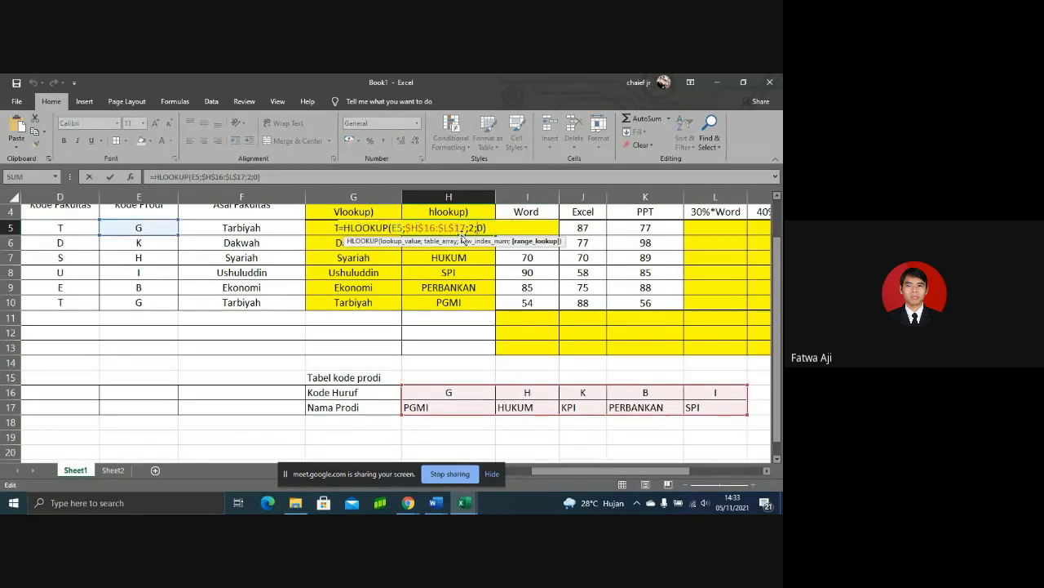
pyautogui.press('Return')
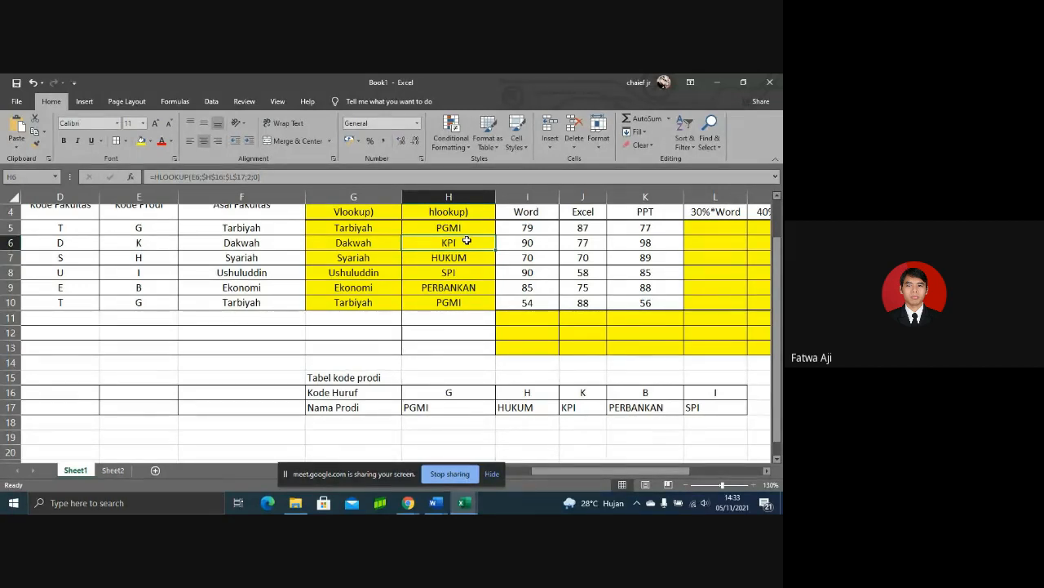
# Step: Copy the MID(C5;2;1) expression from the Kode Prodi formula in E5
pyautogui.scroll(1, 606, 438)
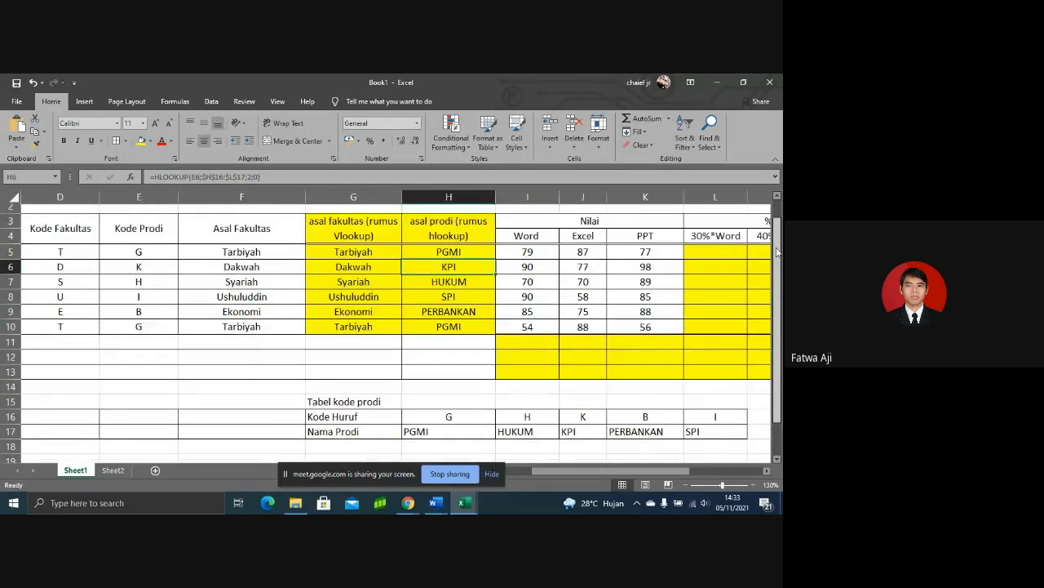
pyautogui.moveTo(587, 471); pyautogui.dragTo(558, 476)
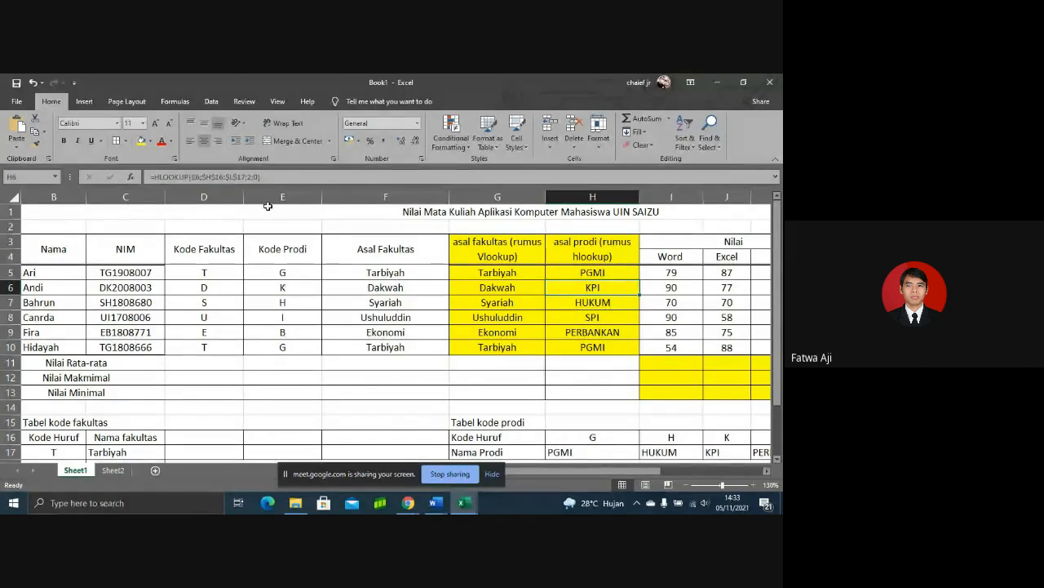
pyautogui.click(299, 272)
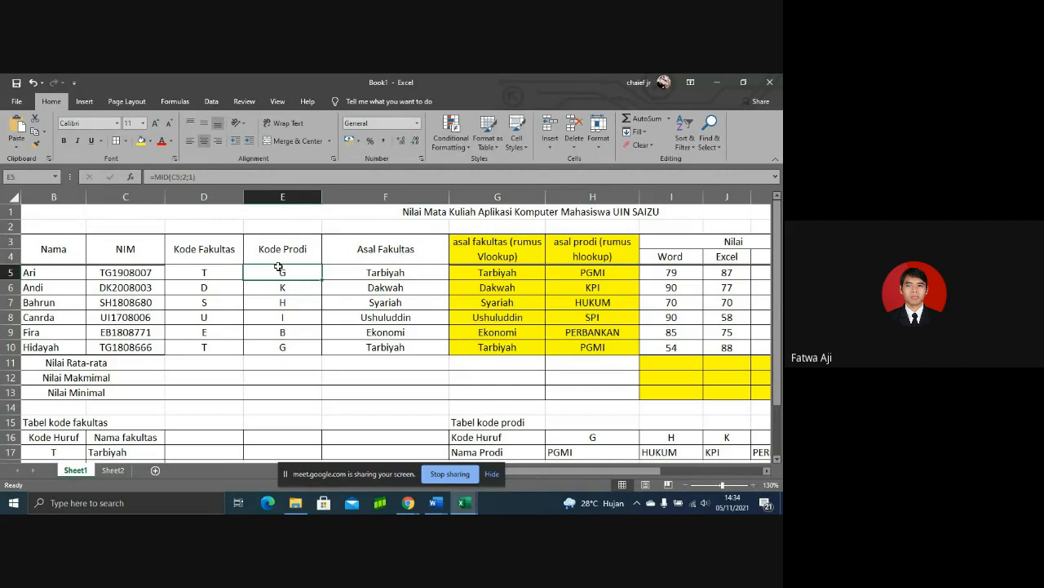
pyautogui.doubleClick(306, 272)
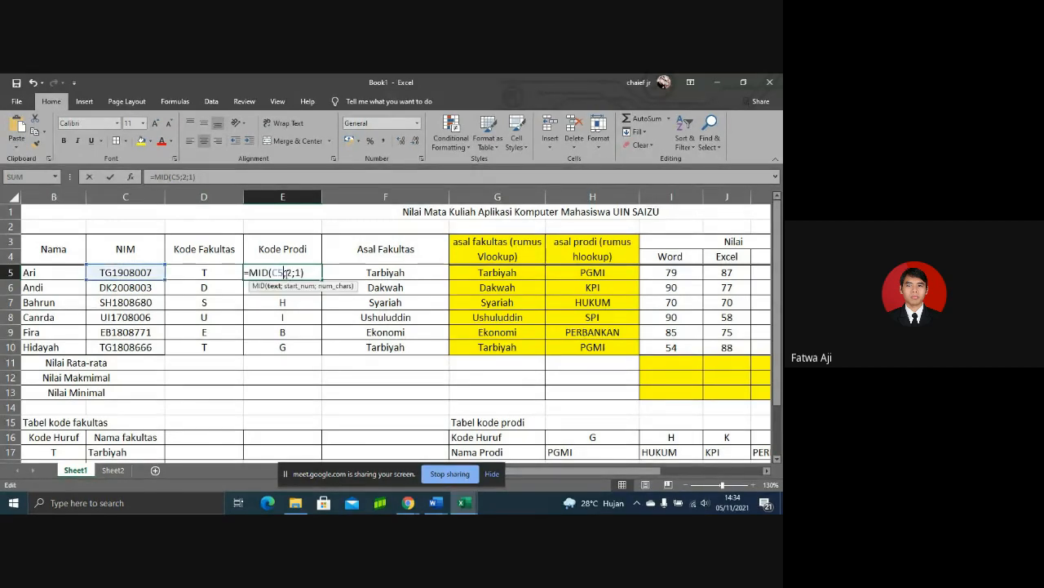
pyautogui.moveTo(306, 273); pyautogui.dragTo(251, 273)
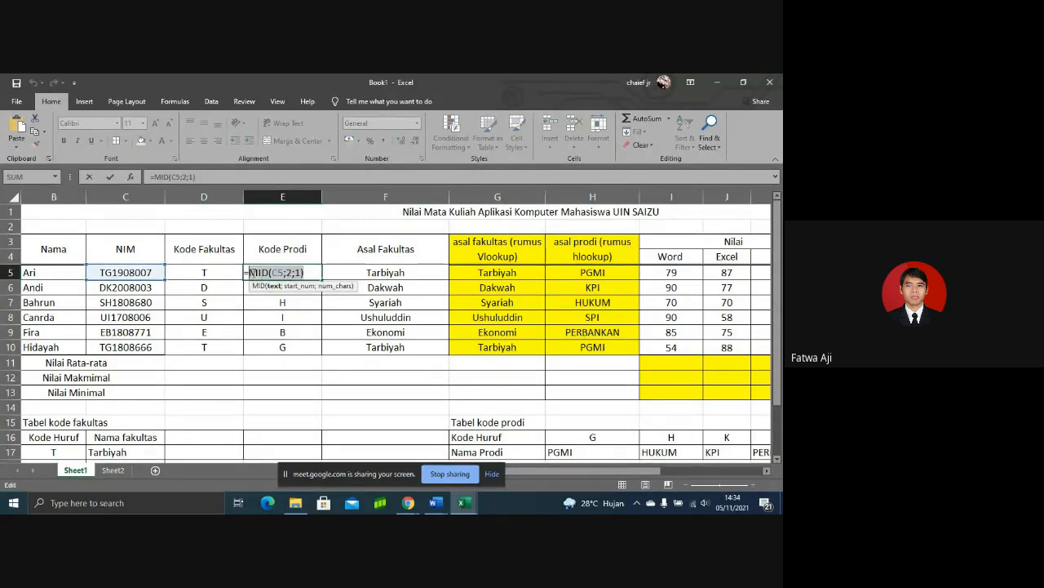
pyautogui.hotkey('ctrl', 'c')
pyautogui.press('Return')
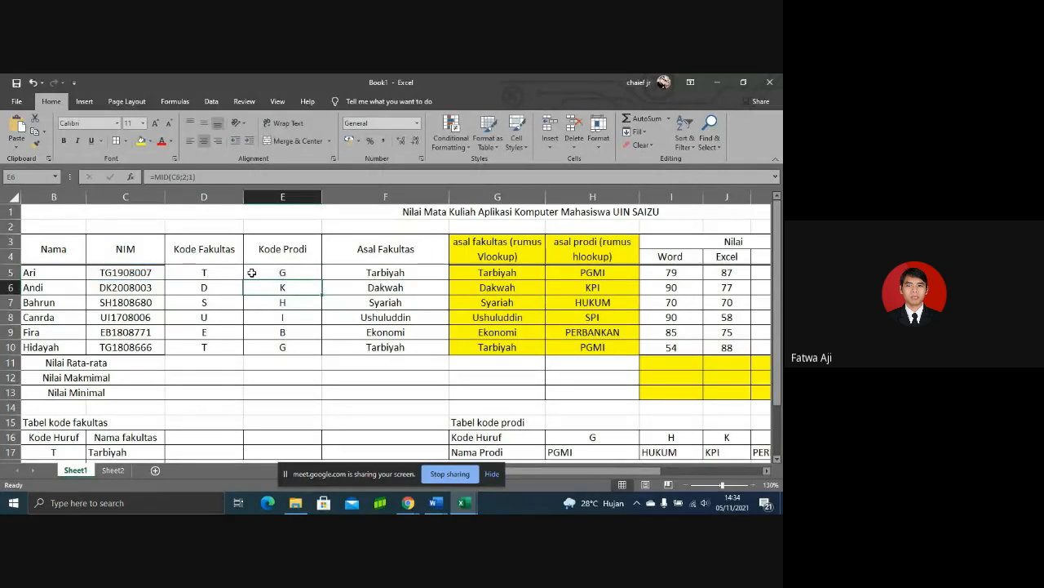
# Step: Copy the LEFT(C5;1) expression, without the equals sign, from the Kode Fakultas formula in D5
pyautogui.click(206, 277)
pyautogui.doubleClick(208, 275)
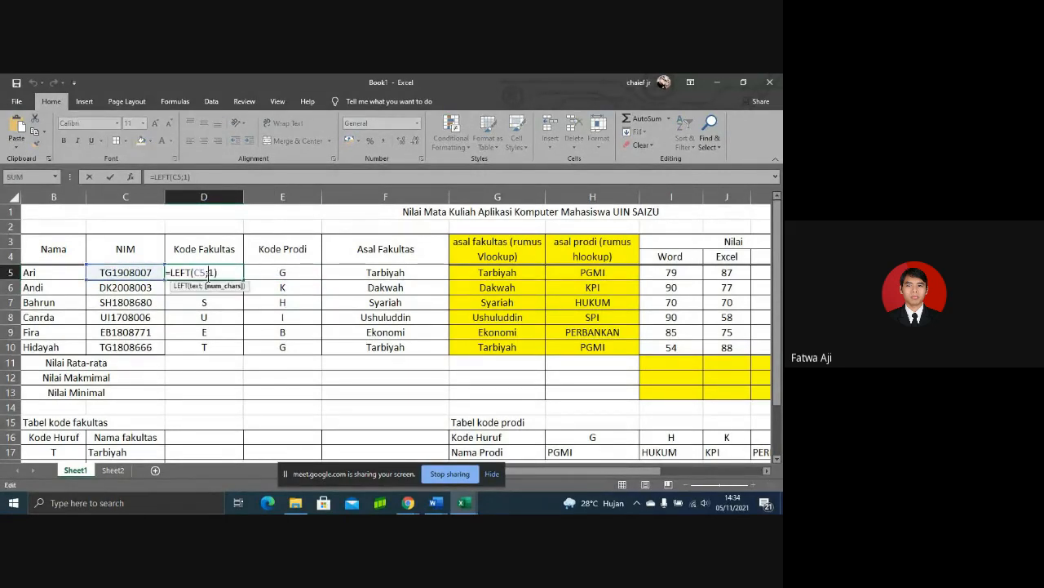
pyautogui.moveTo(219, 274); pyautogui.dragTo(170, 272)
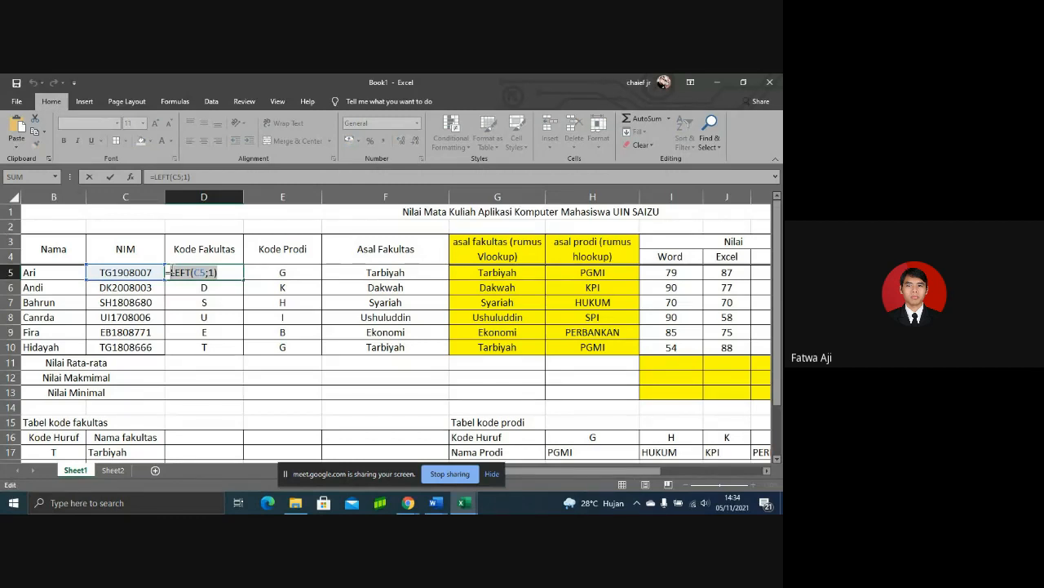
pyautogui.press('Return')
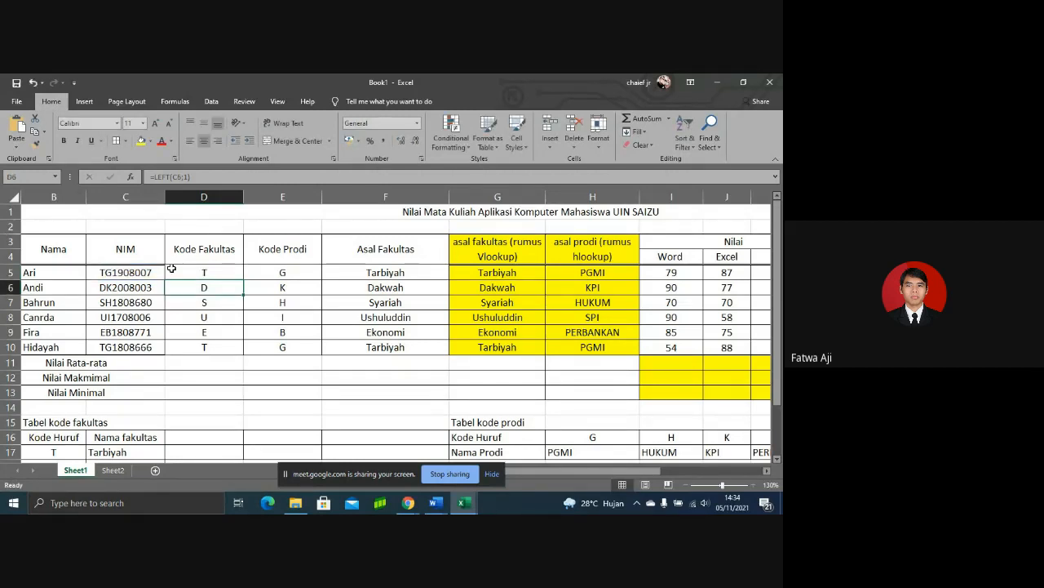
# Step: Replace the lookup value D5 in G5's VLOOKUP with LEFT(C5;1) and fill the formula down through G10
pyautogui.click(487, 273)
pyautogui.doubleClick(487, 273)
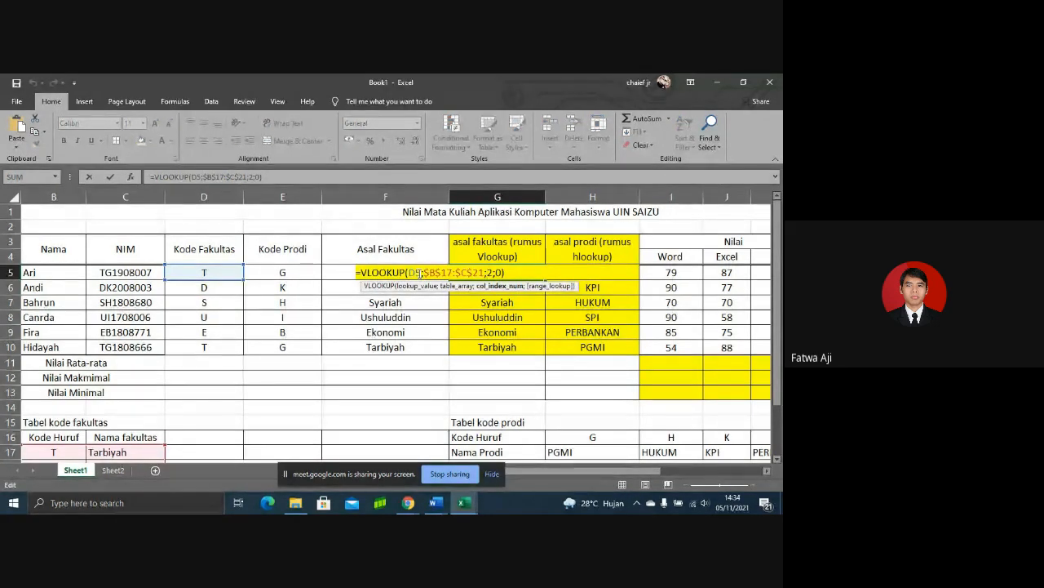
pyautogui.doubleClick(414, 273)
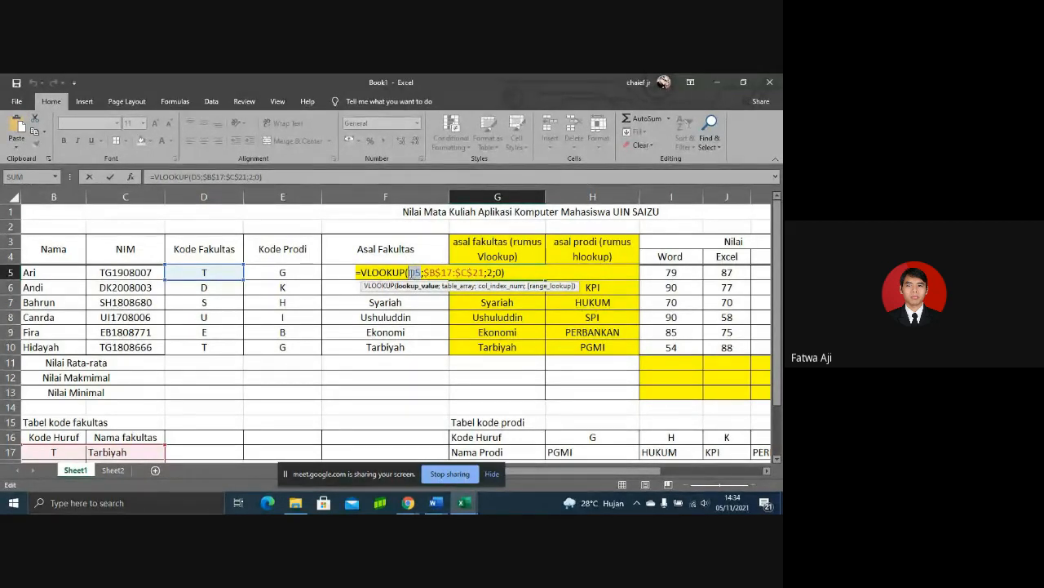
pyautogui.hotkey('ctrl', 'v')
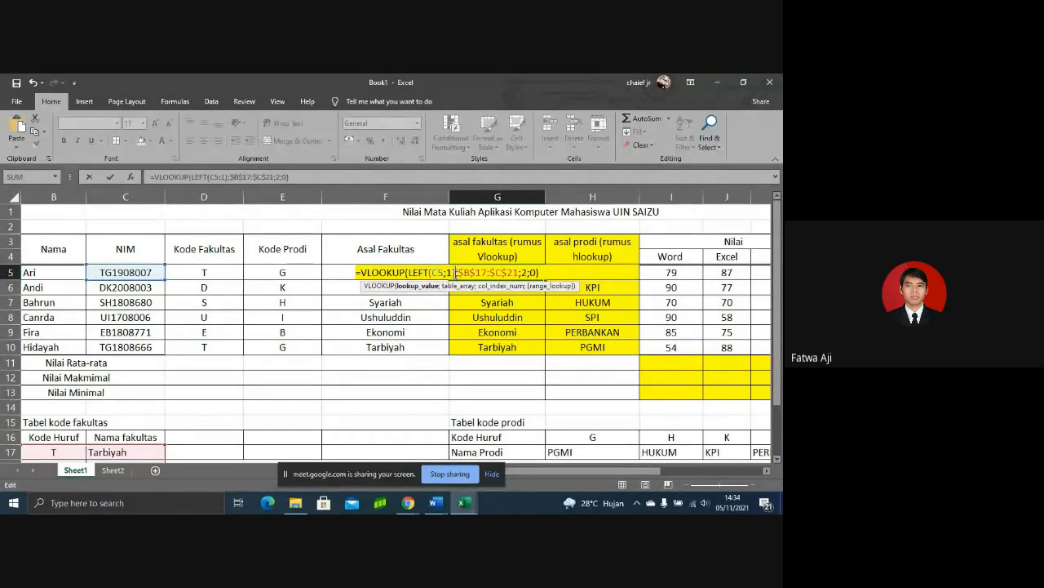
pyautogui.press('Return')
pyautogui.click(478, 272)
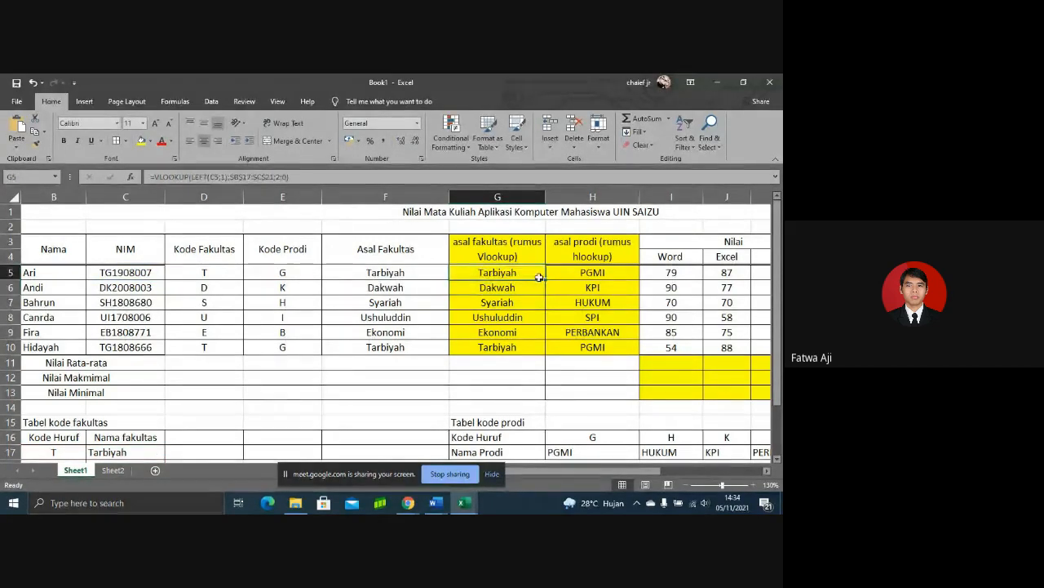
pyautogui.moveTo(545, 279); pyautogui.dragTo(541, 351)
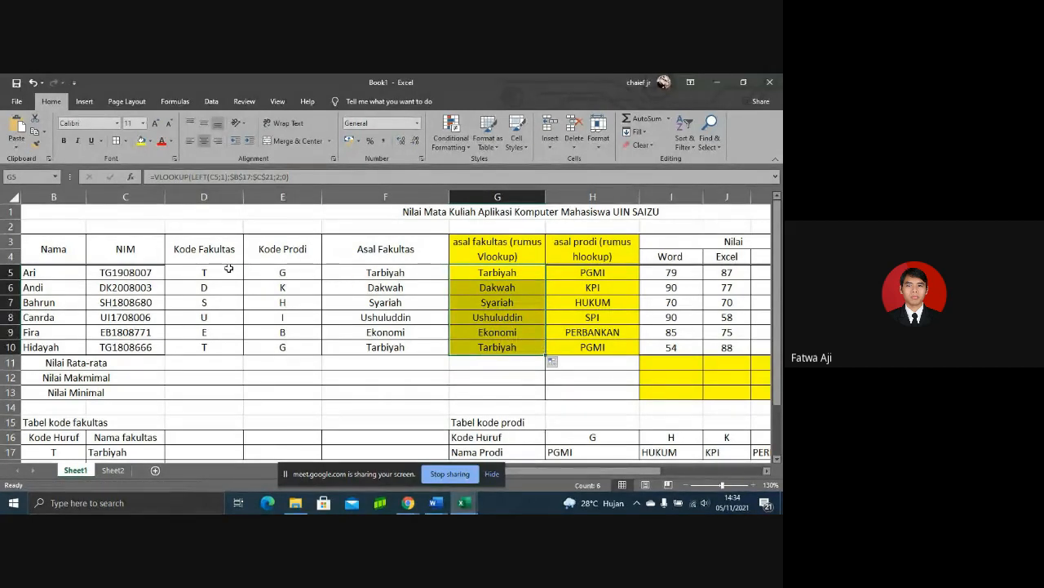
# Step: Delete the entire Kode Fakultas column D from the sheet
pyautogui.moveTo(228, 269); pyautogui.dragTo(224, 330)
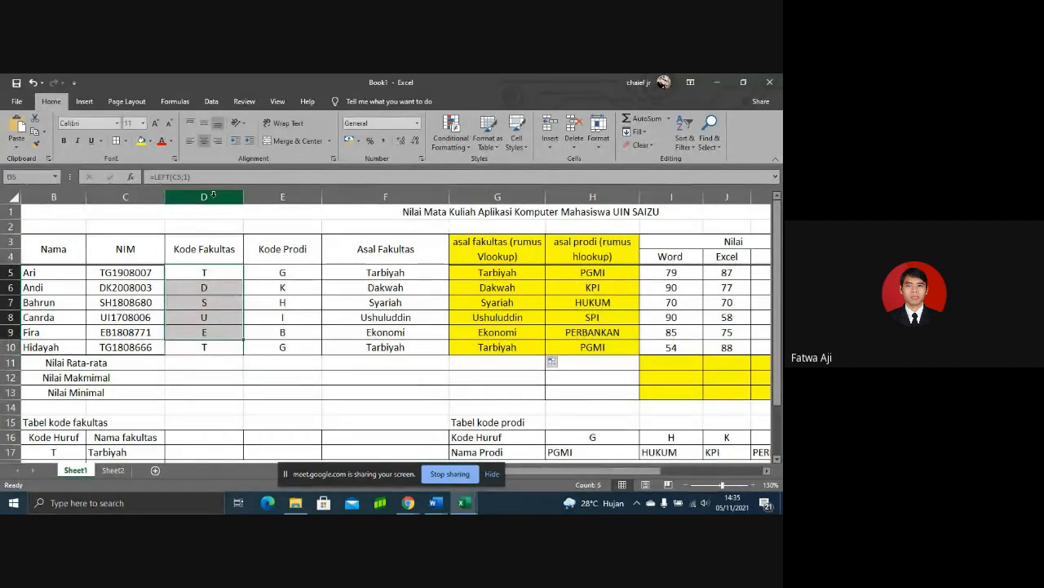
pyautogui.click(225, 197)
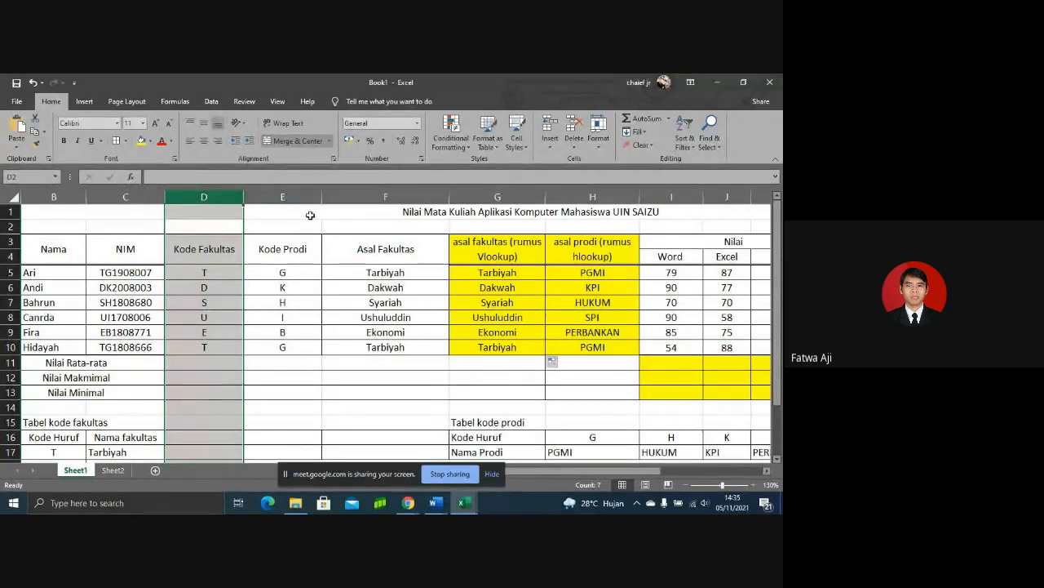
pyautogui.click(576, 125)
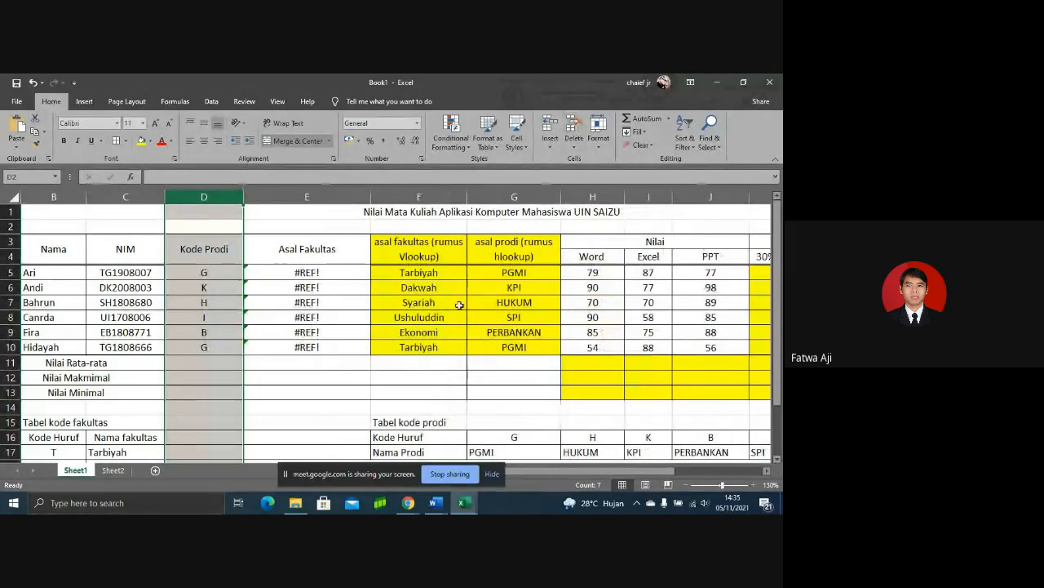
# Step: Inspect the nested IF formula in E5 and the VLOOKUP formula in F5, and undo the column deletion
pyautogui.click(327, 273)
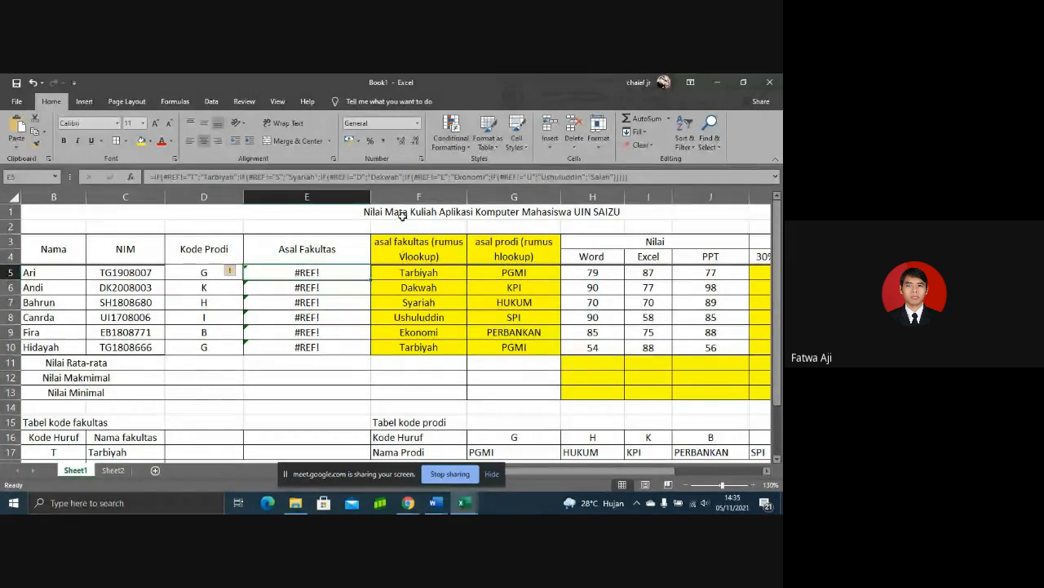
pyautogui.doubleClick(433, 272)
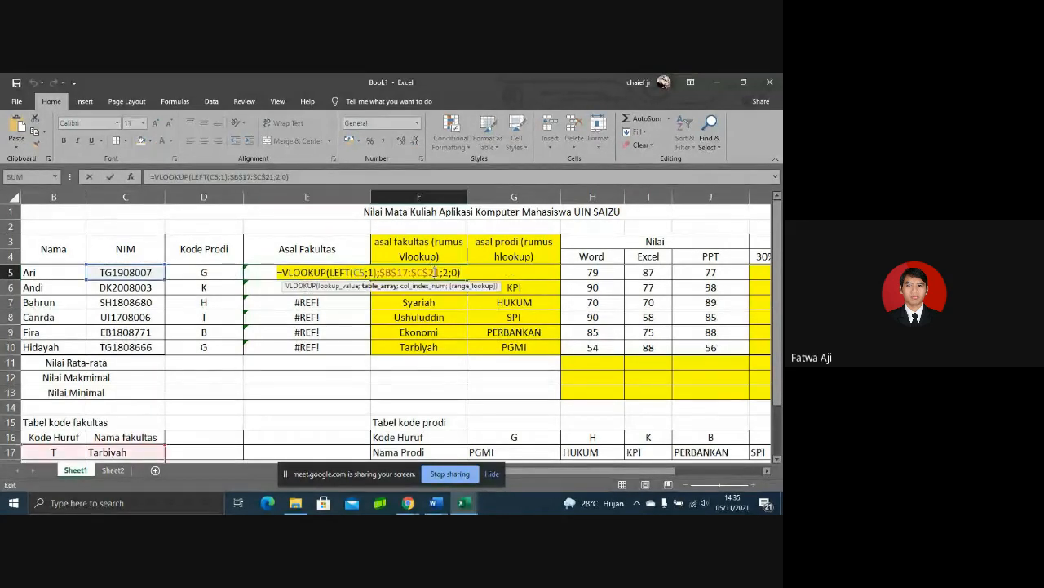
pyautogui.click(150, 274)
pyautogui.press('Return')
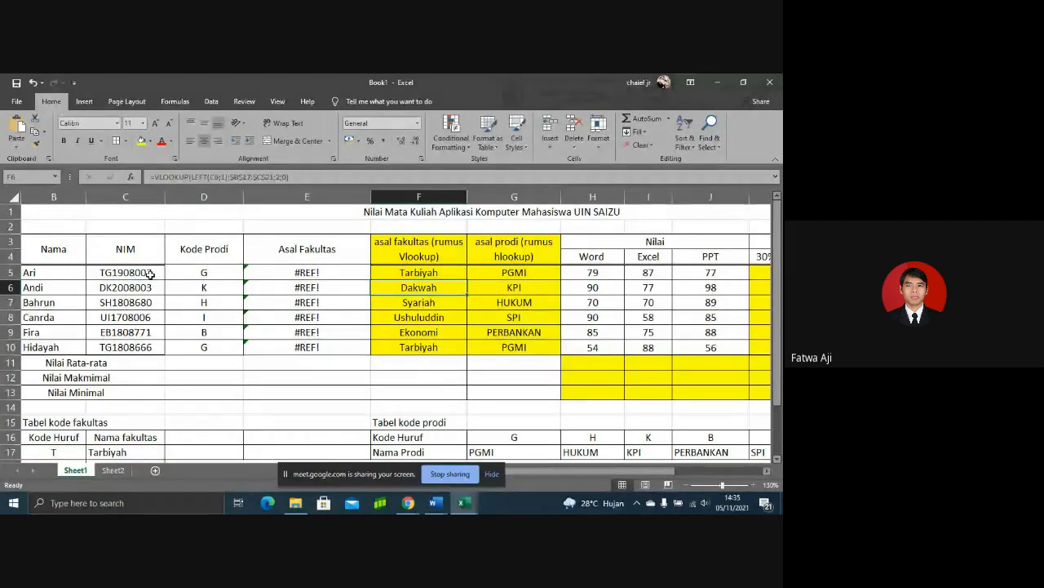
pyautogui.press('Up')
pyautogui.hotkey('ctrl', 'z')
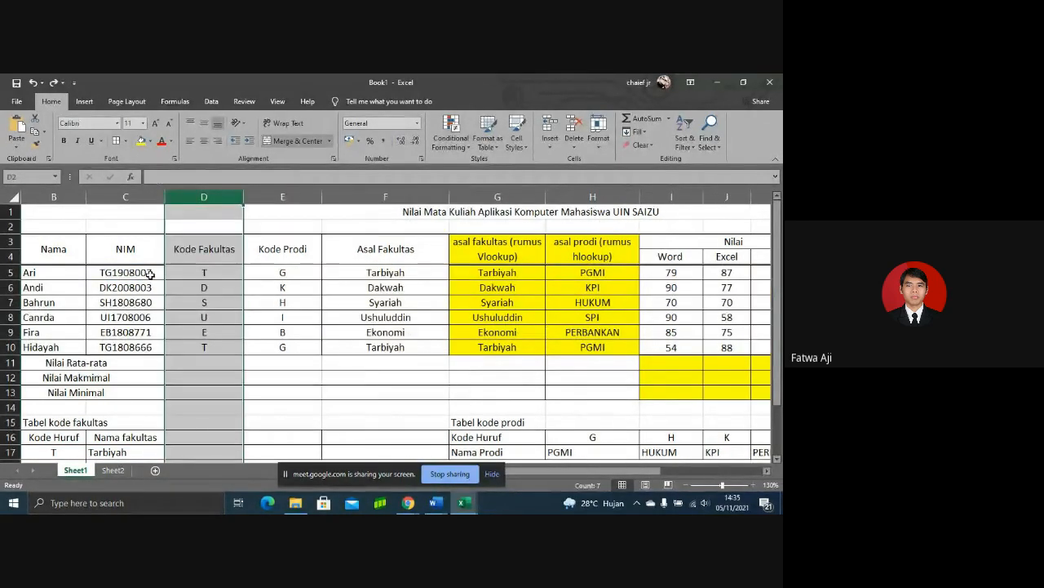
# Step: Copy the MID(C5;2;1) expression, without the equals sign, from the Kode Prodi formula in E5
pyautogui.click(578, 272)
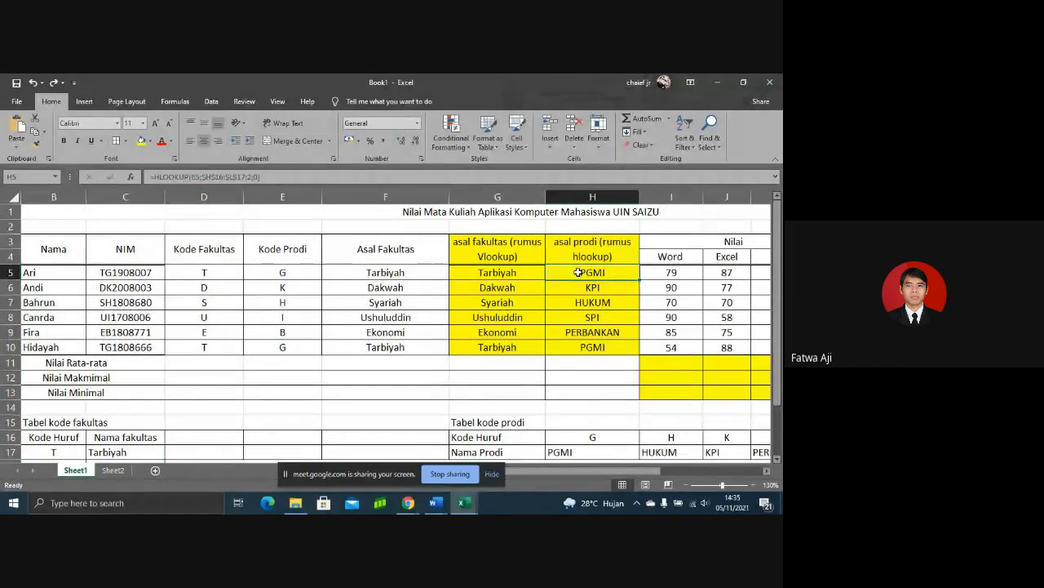
pyautogui.click(302, 276)
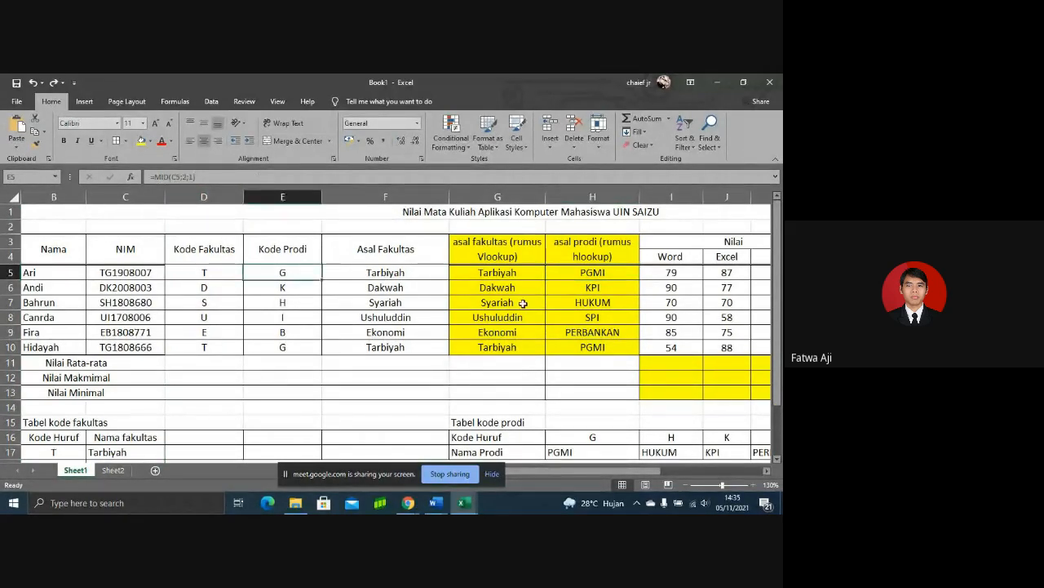
pyautogui.click(566, 272)
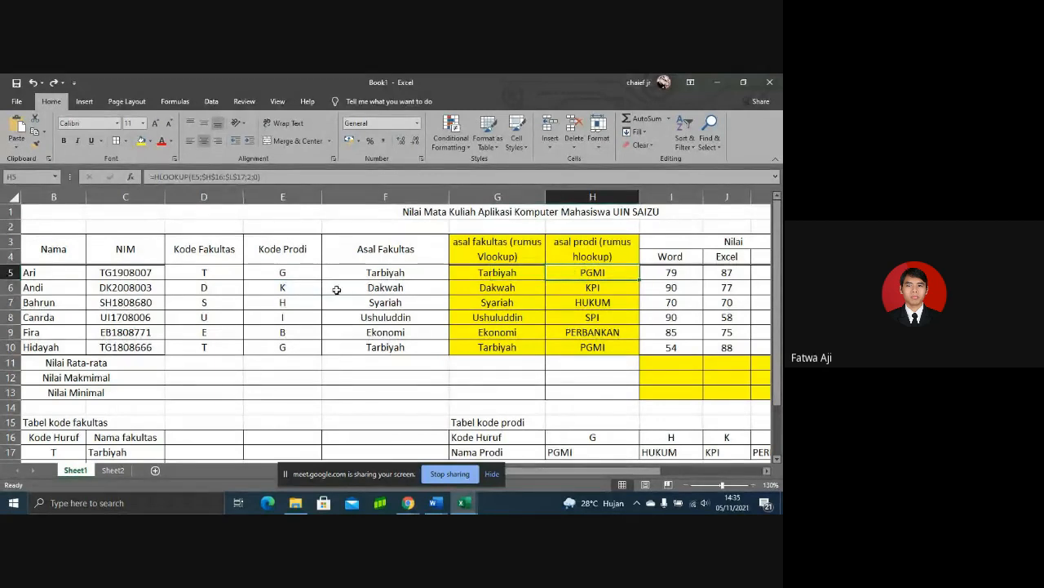
pyautogui.click(307, 276)
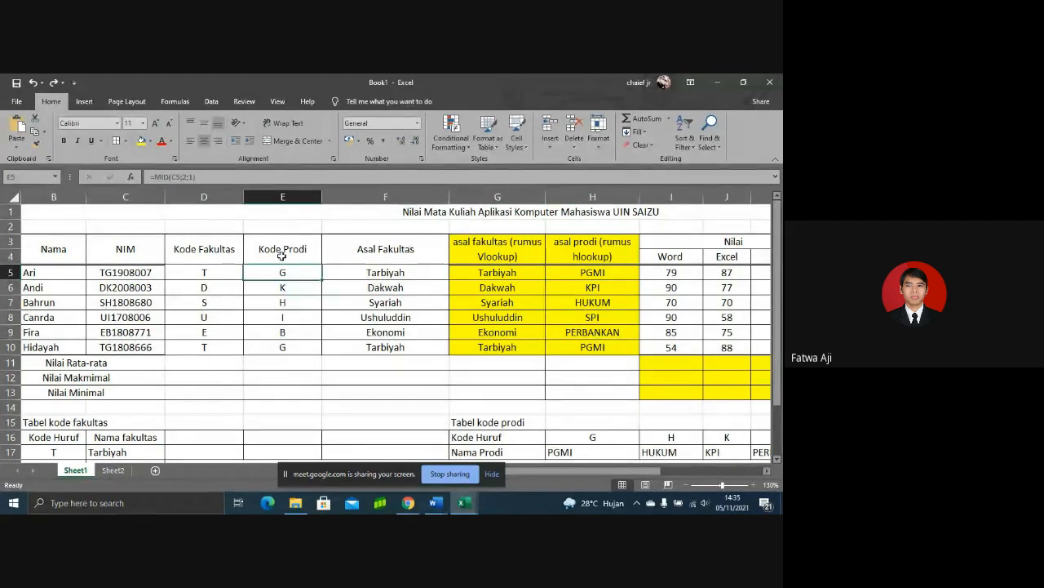
pyautogui.doubleClick(307, 272)
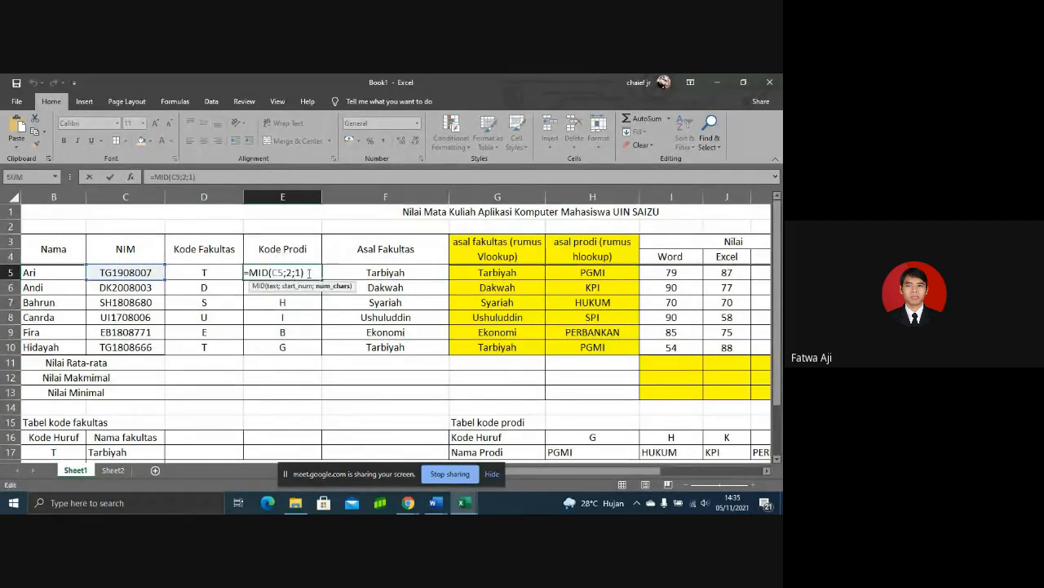
pyautogui.moveTo(308, 273); pyautogui.dragTo(248, 272)
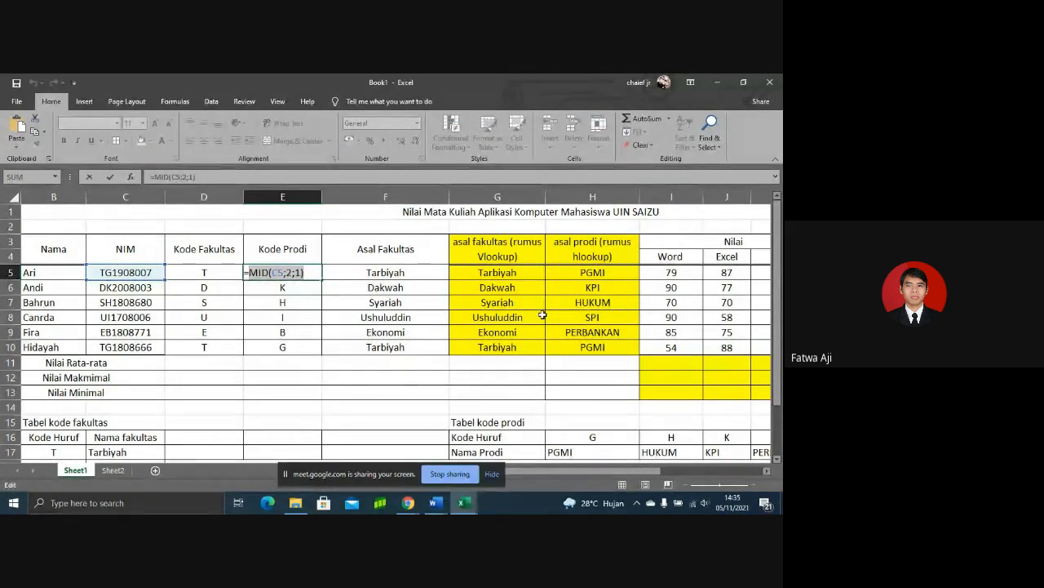
pyautogui.press('Return')
# Step: Replace the lookup value E5 in H5's HLOOKUP with MID(C5;2;1) and fill the formula down through H10
pyautogui.doubleClick(622, 267)
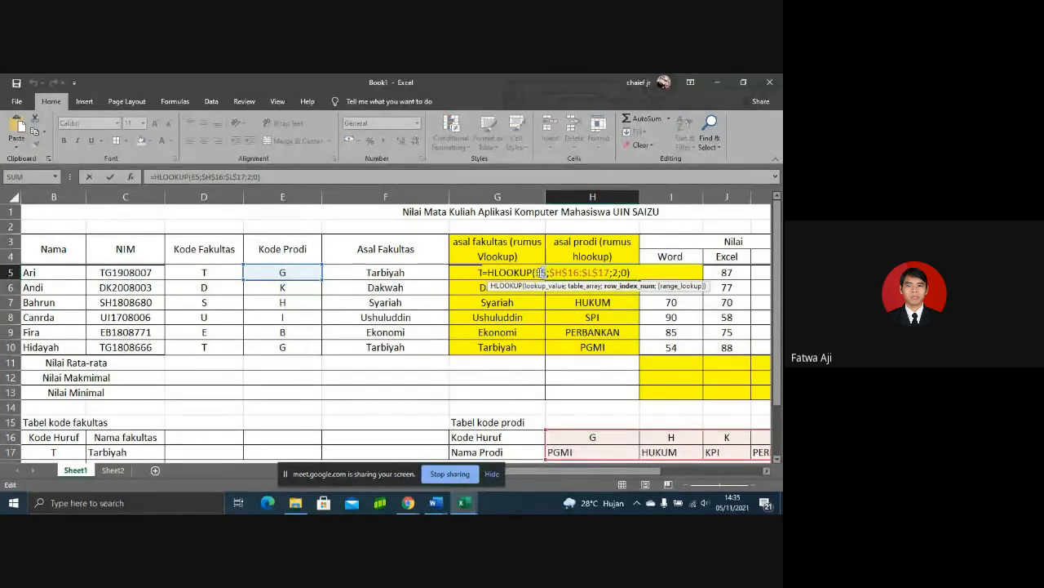
pyautogui.doubleClick(540, 271)
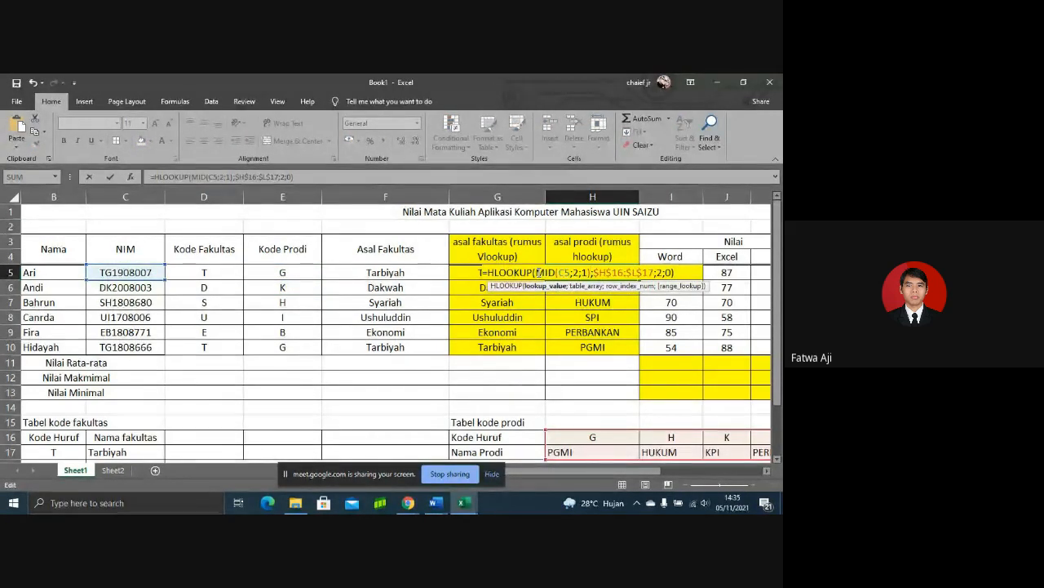
pyautogui.press('Return')
pyautogui.click(606, 267)
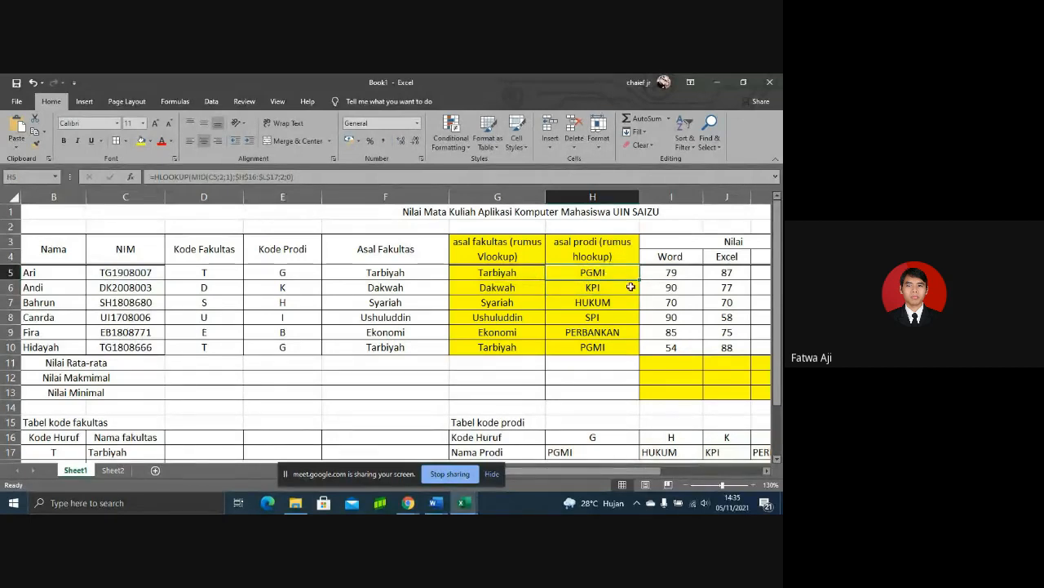
pyautogui.moveTo(640, 280); pyautogui.dragTo(641, 354)
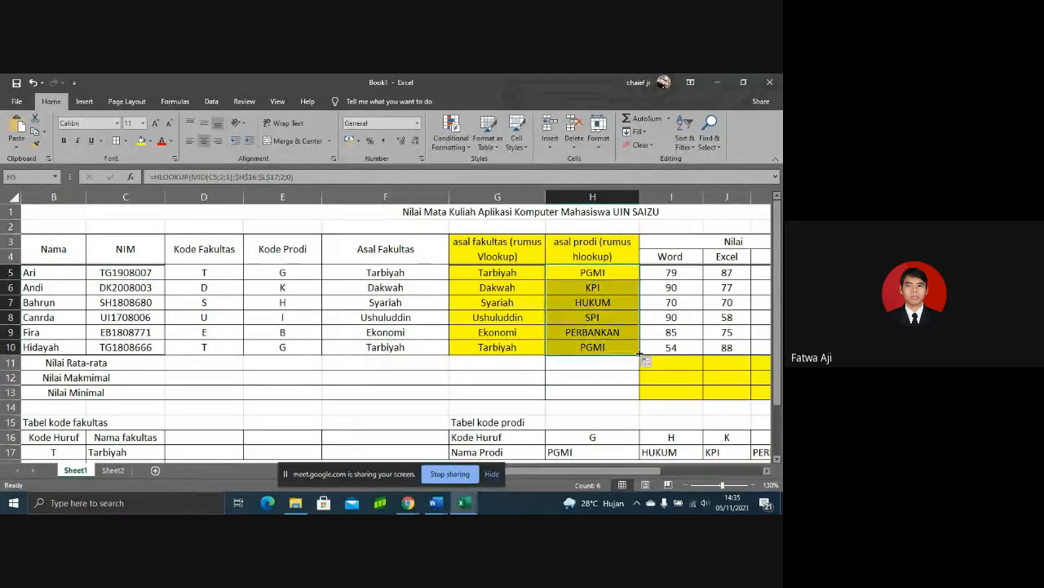
# Step: Delete the Kode Fakultas, Kode Prodi and Asal Fakultas columns (D to F), and check the asal prodi formula for the first student
pyautogui.click(373, 194)
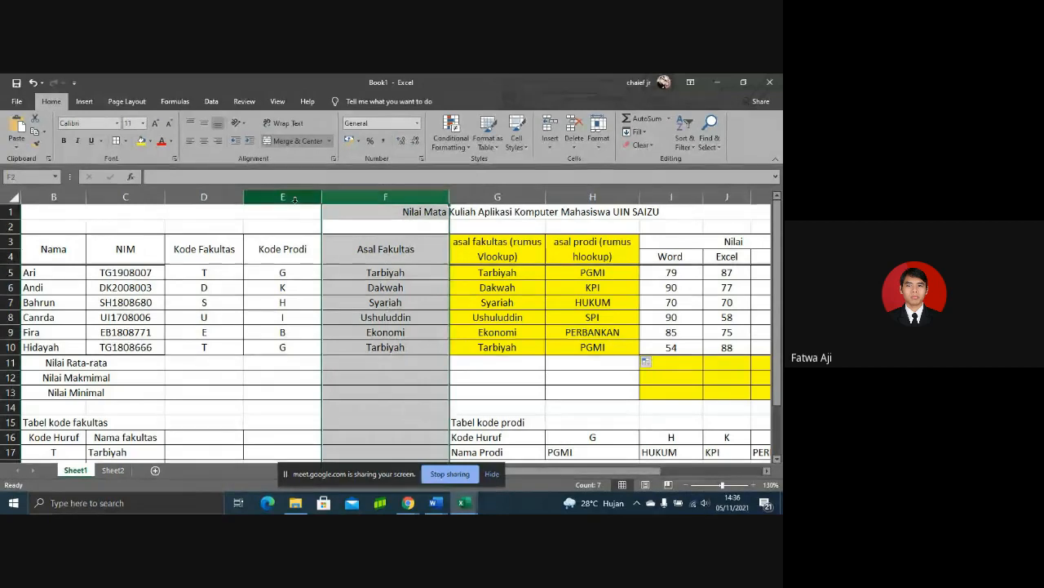
pyautogui.click(221, 201)
pyautogui.moveTo(222, 202); pyautogui.dragTo(384, 197)
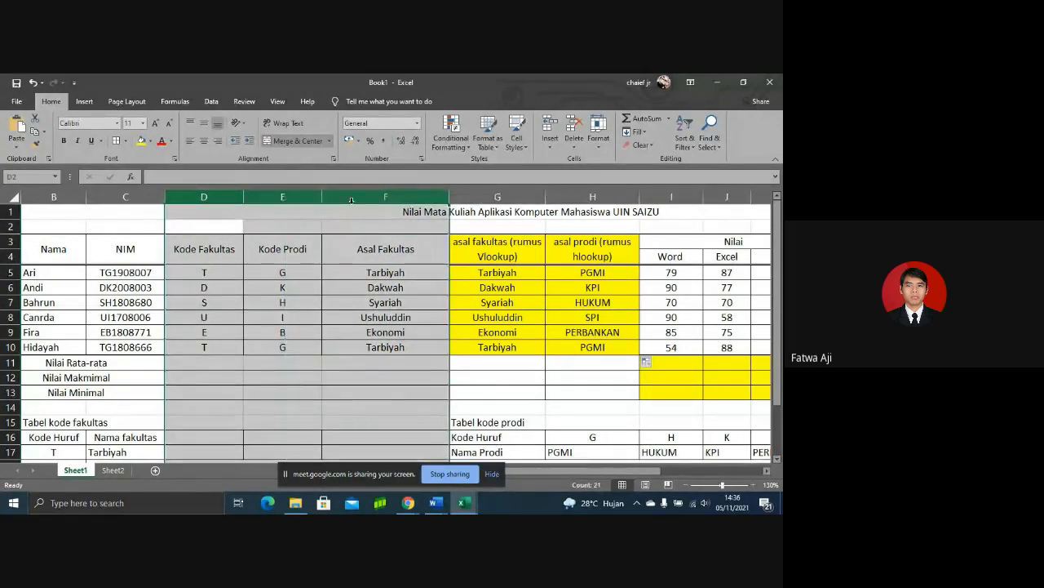
pyautogui.click(576, 124)
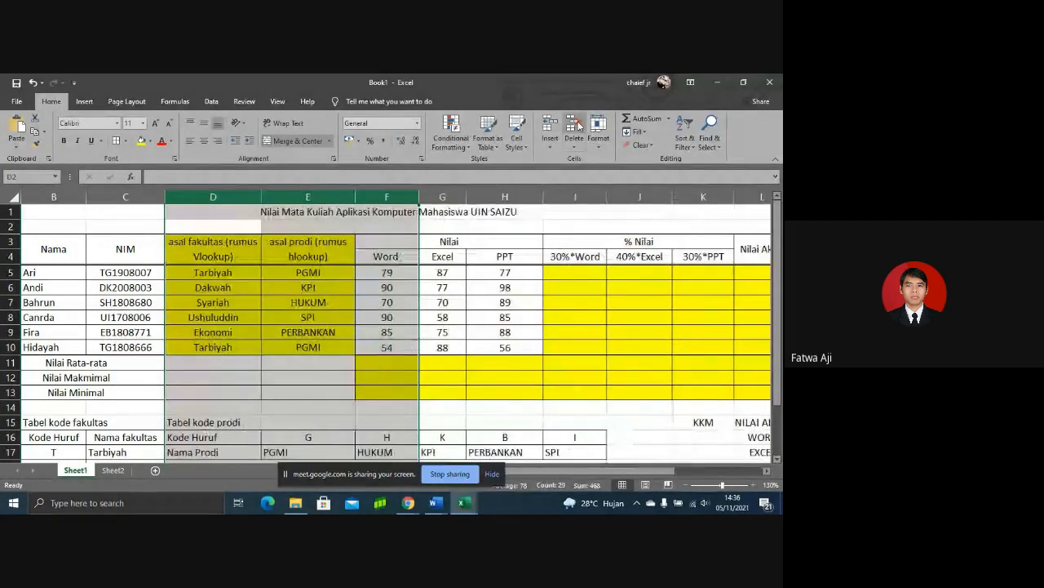
pyautogui.click(413, 302)
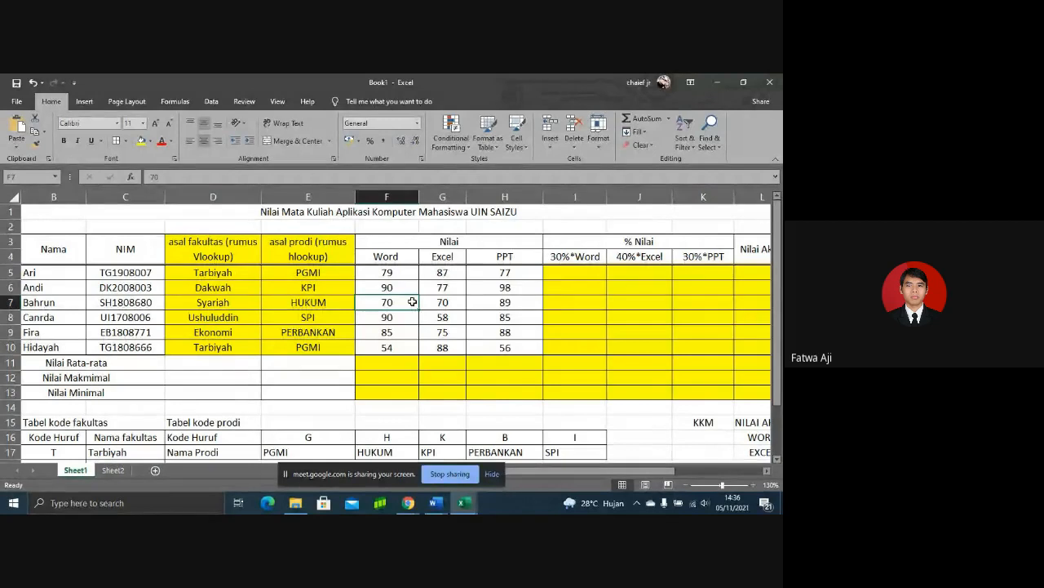
pyautogui.click(332, 273)
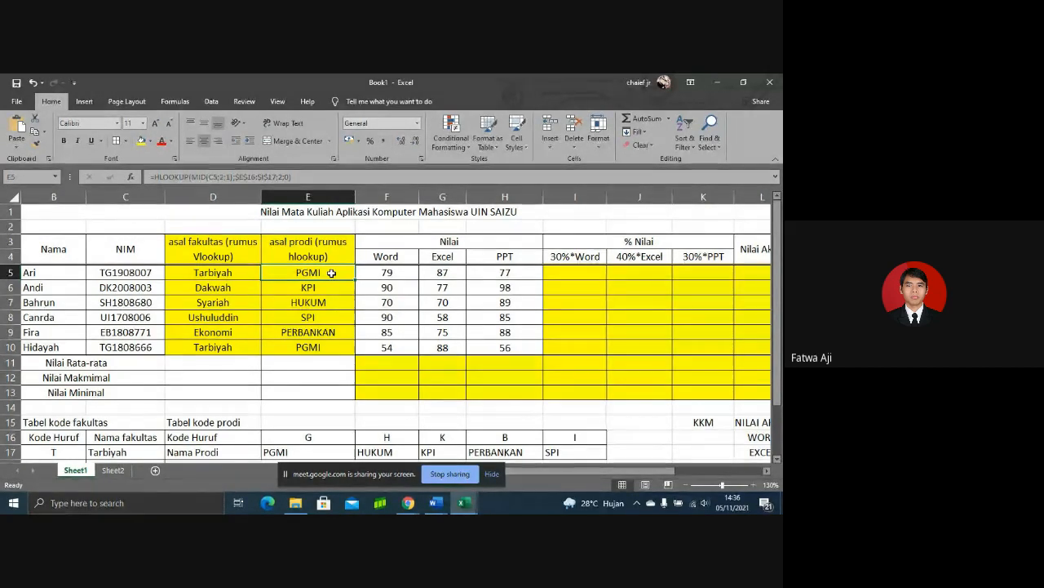
# Step: Change the "% Nilai" group header in I3 to "Bobot Nilai"
pyautogui.moveTo(560, 468); pyautogui.dragTo(598, 472)
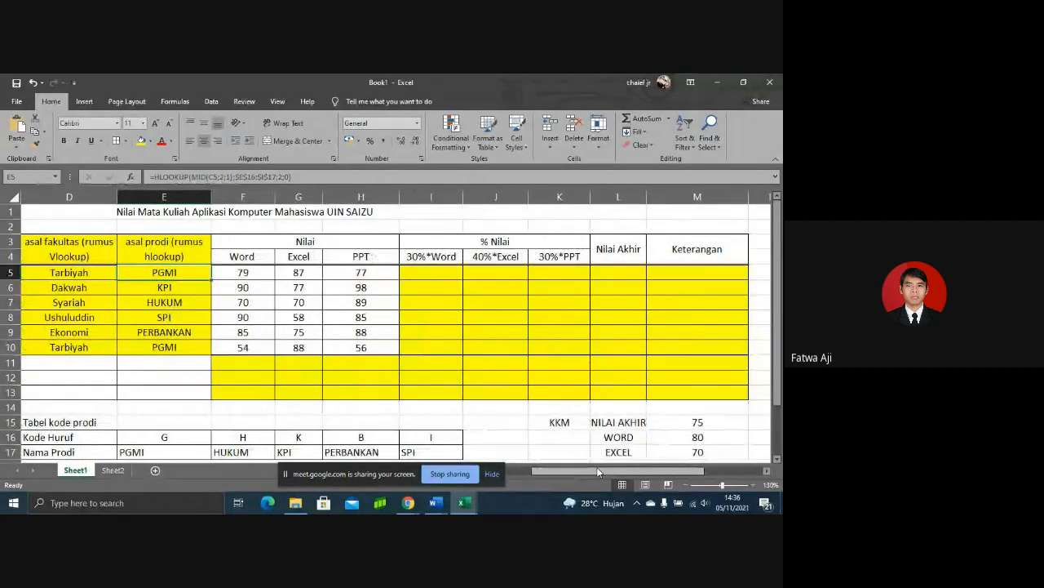
pyautogui.click(517, 244)
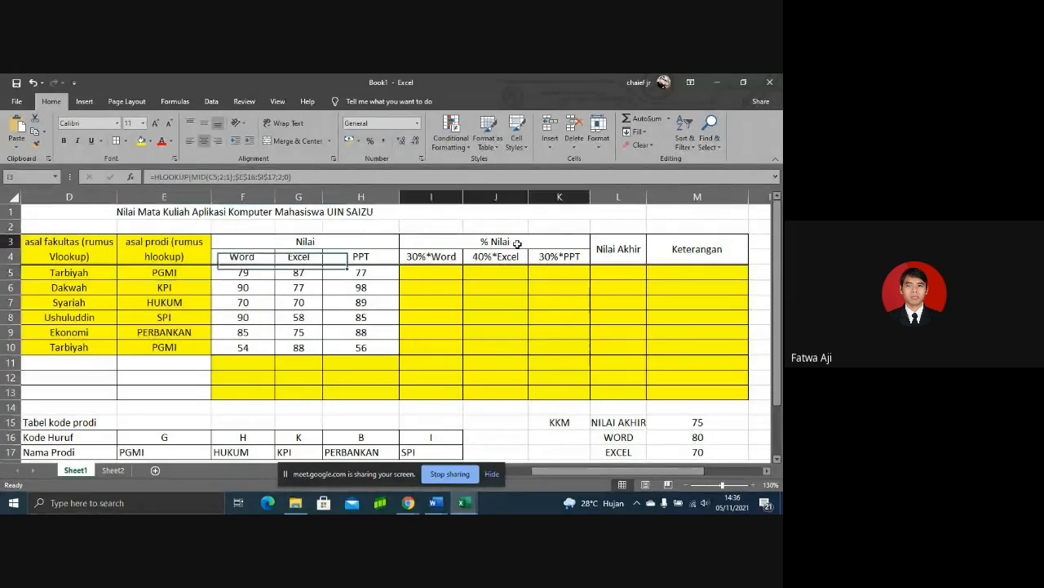
pyautogui.write('Bobot ')
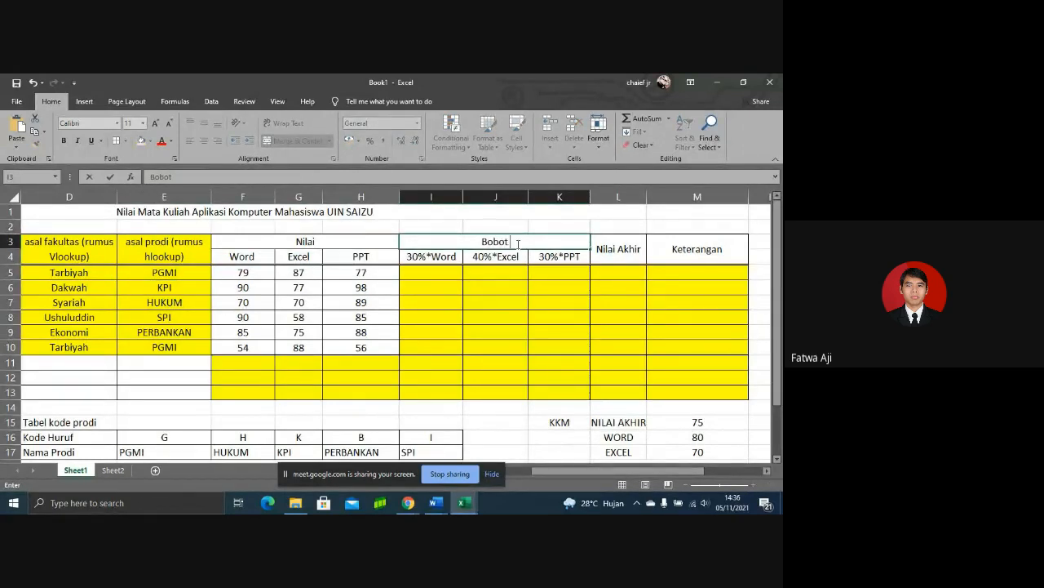
pyautogui.write('Nilai')
pyautogui.press('Return')
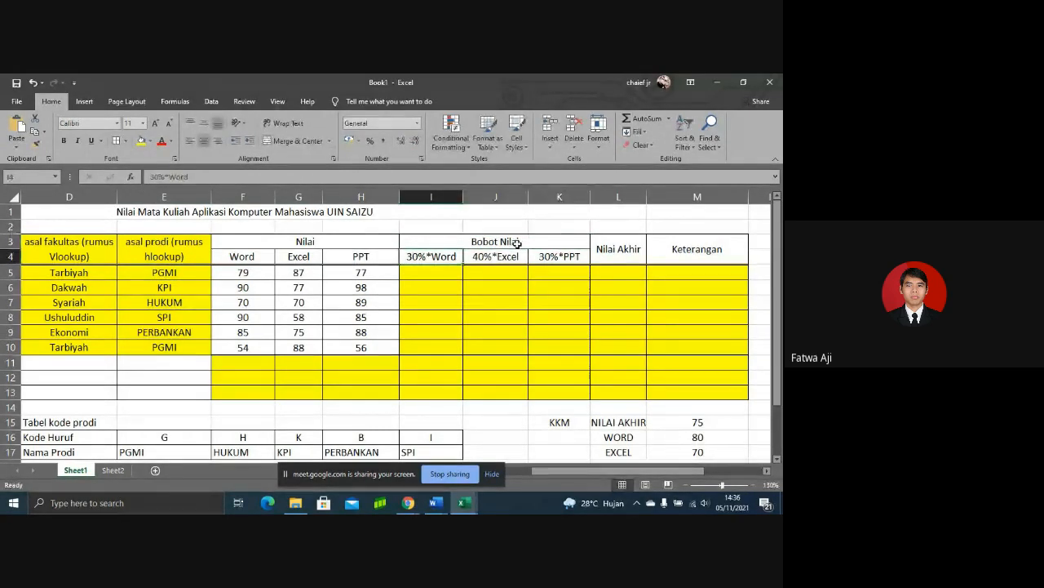
pyautogui.click(430, 276)
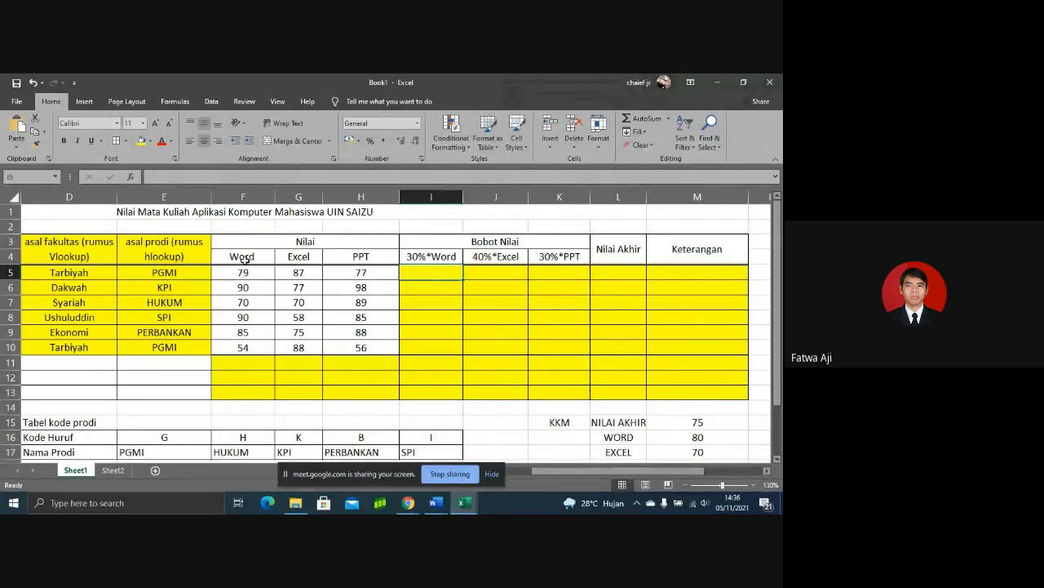
pyautogui.write('30')
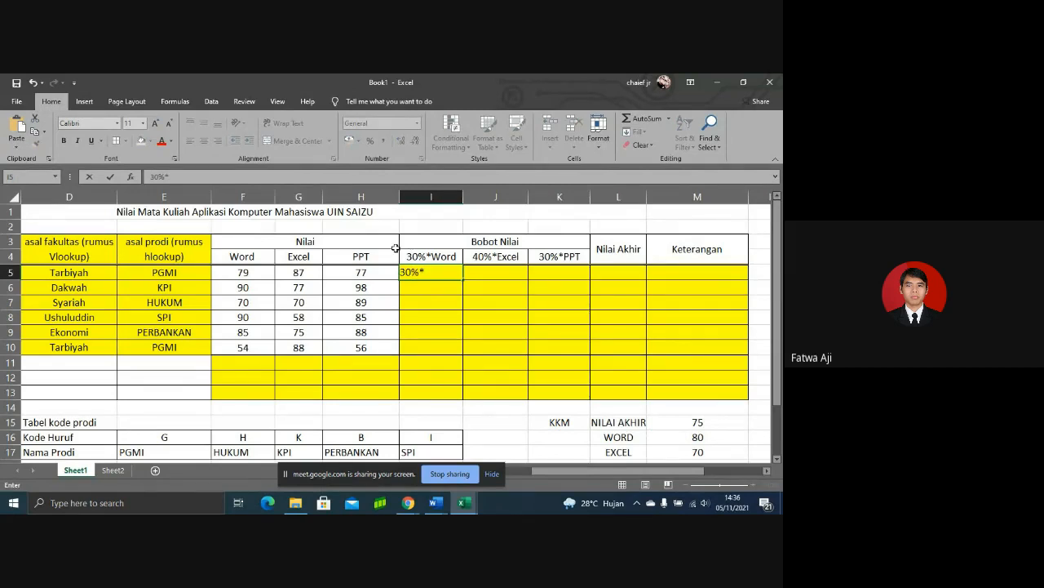
pyautogui.write('%*')
pyautogui.click(260, 276)
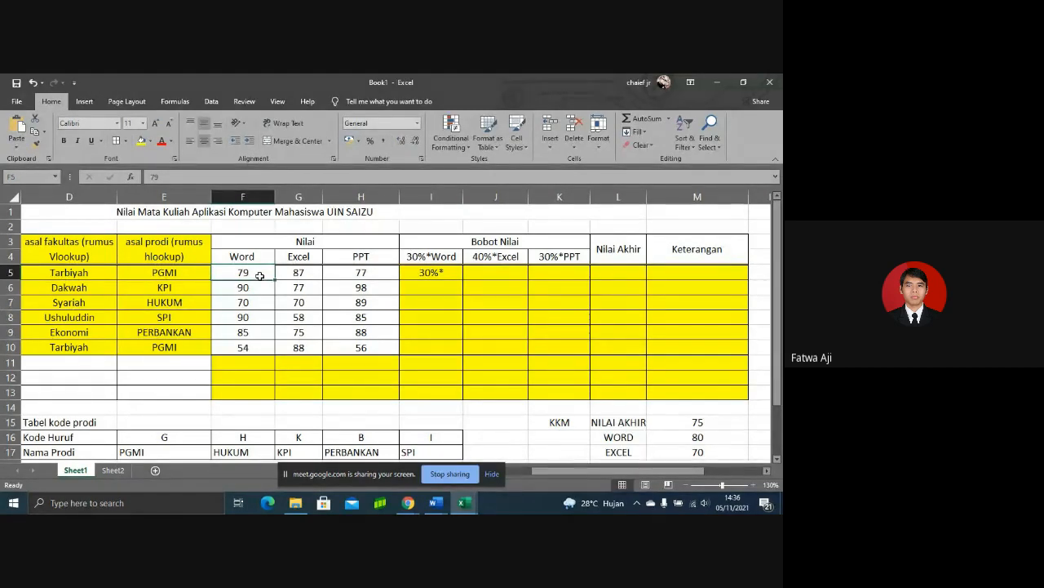
# Step: Enter the formula =30%*F5 in I5 to weight the first student's Word score
pyautogui.click(404, 270)
pyautogui.press('Delete')
pyautogui.write('=')
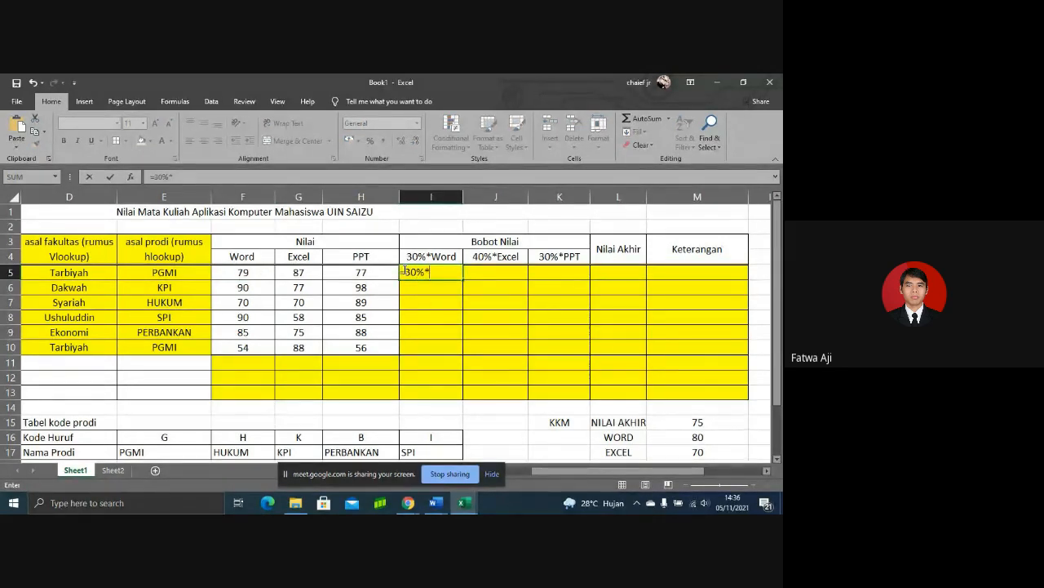
pyautogui.click(270, 277)
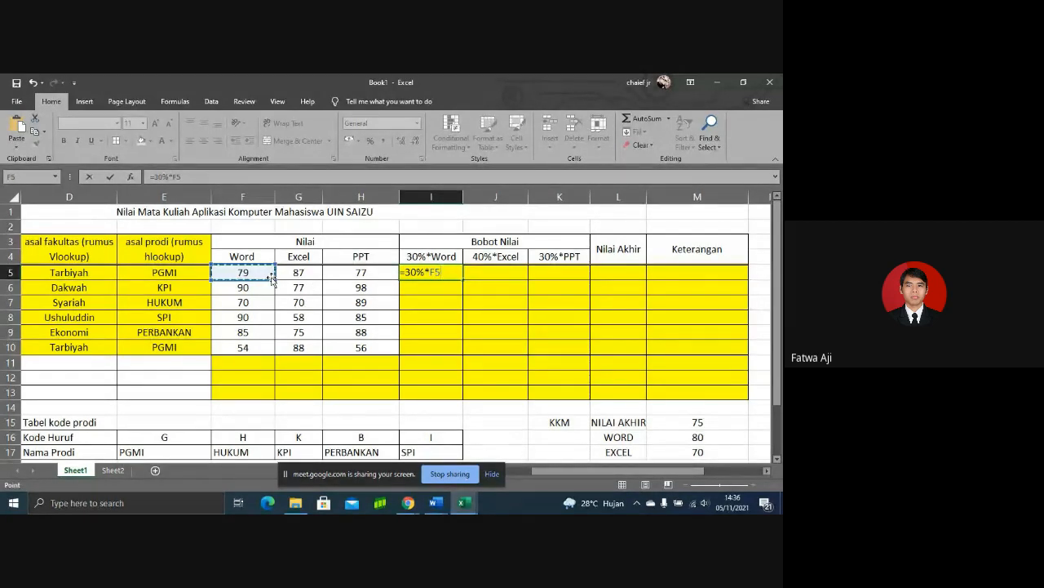
pyautogui.press('Return')
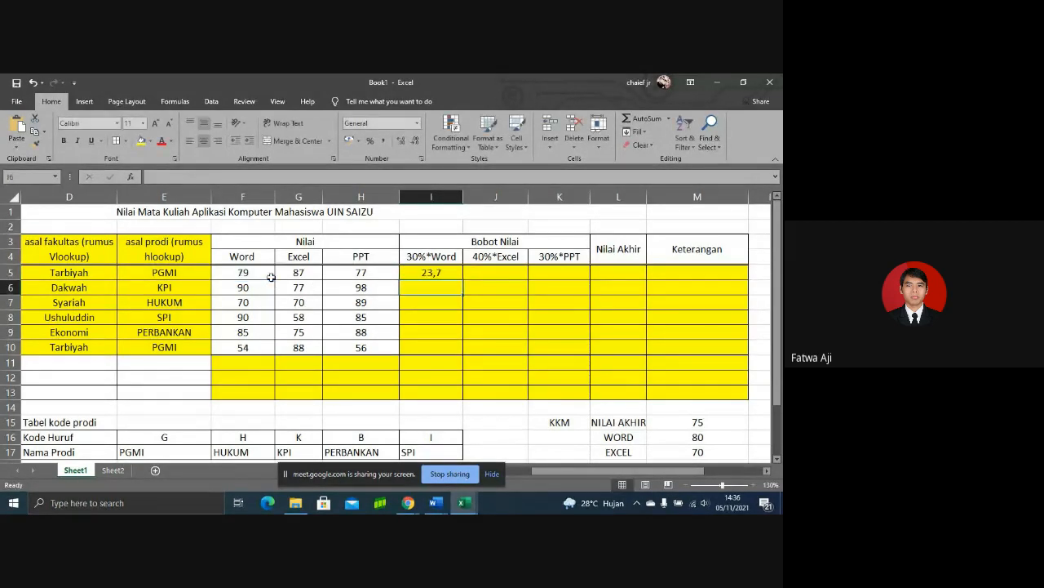
# Step: Enter the formula =40%*G5 in J5 to weight the first student's Excel score
pyautogui.click(509, 272)
pyautogui.write('=40')
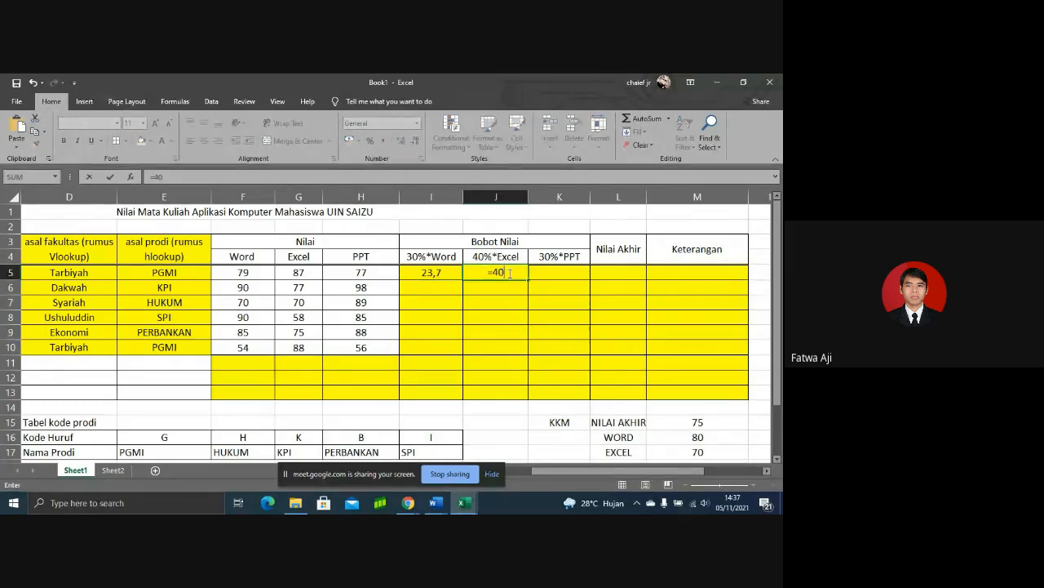
pyautogui.write('%*')
pyautogui.click(311, 274)
pyautogui.press('Return')
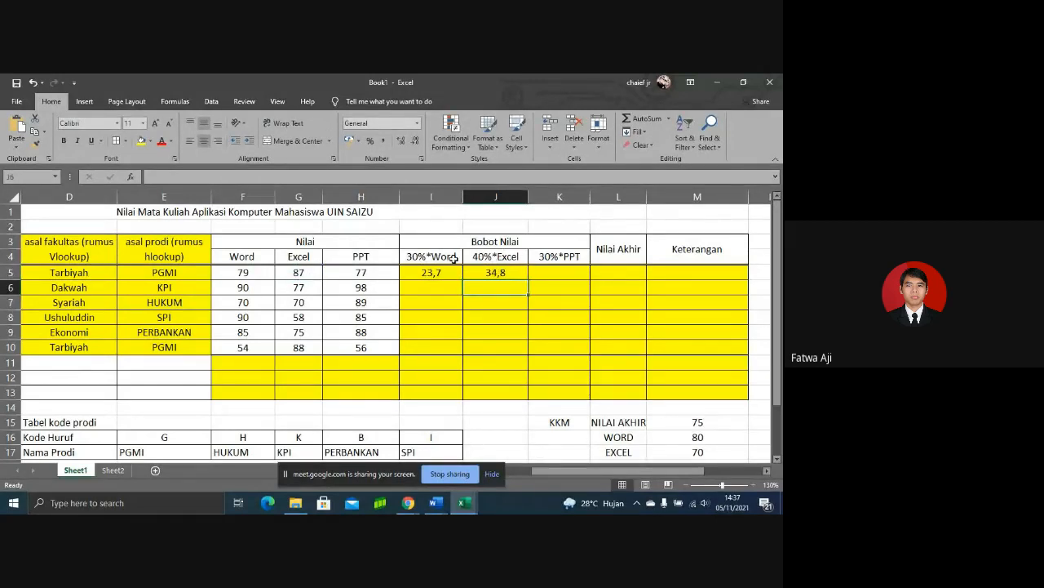
# Step: Enter the PPT weighting formula =30%*H5 in K5 and fill the I5:K5 formulas down through row 10
pyautogui.click(558, 271)
pyautogui.write('=30%*')
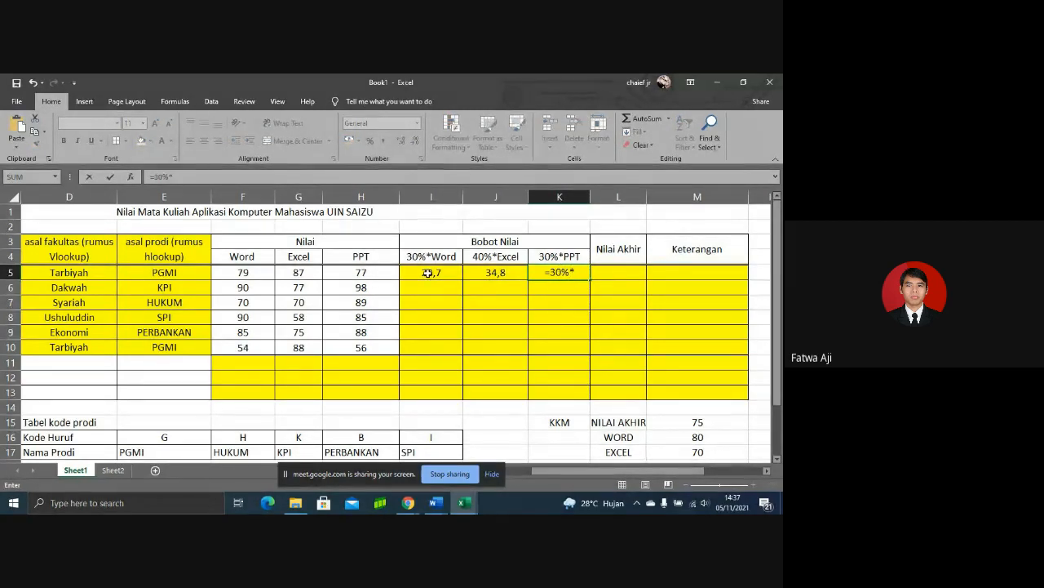
pyautogui.press('Return')
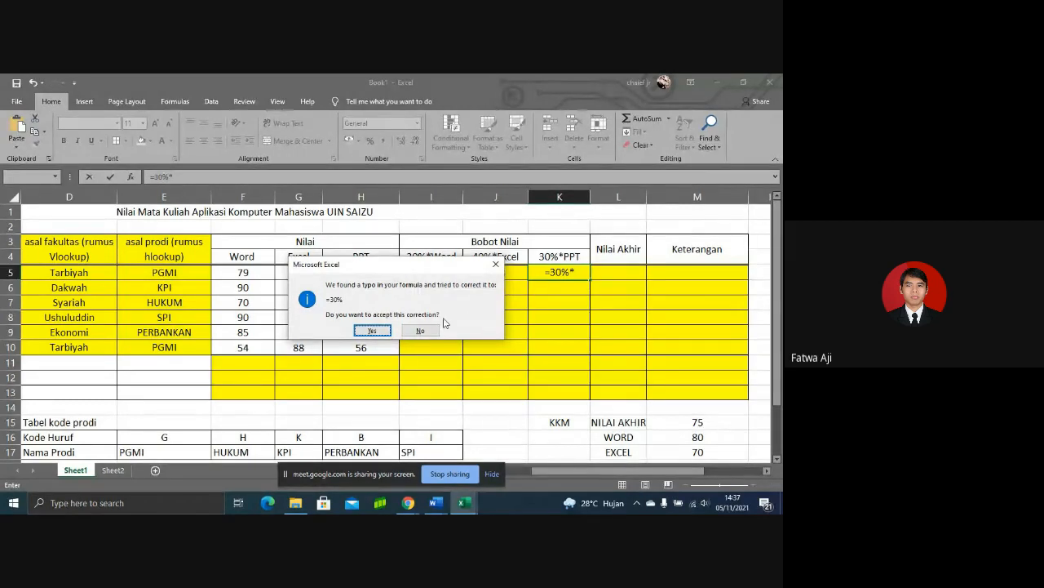
pyautogui.click(495, 264)
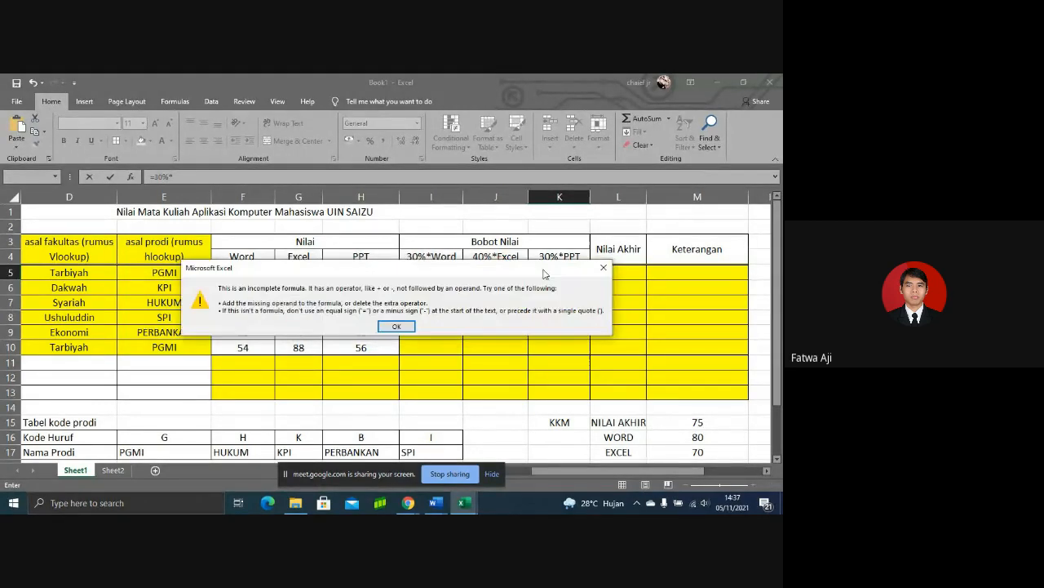
pyautogui.click(606, 267)
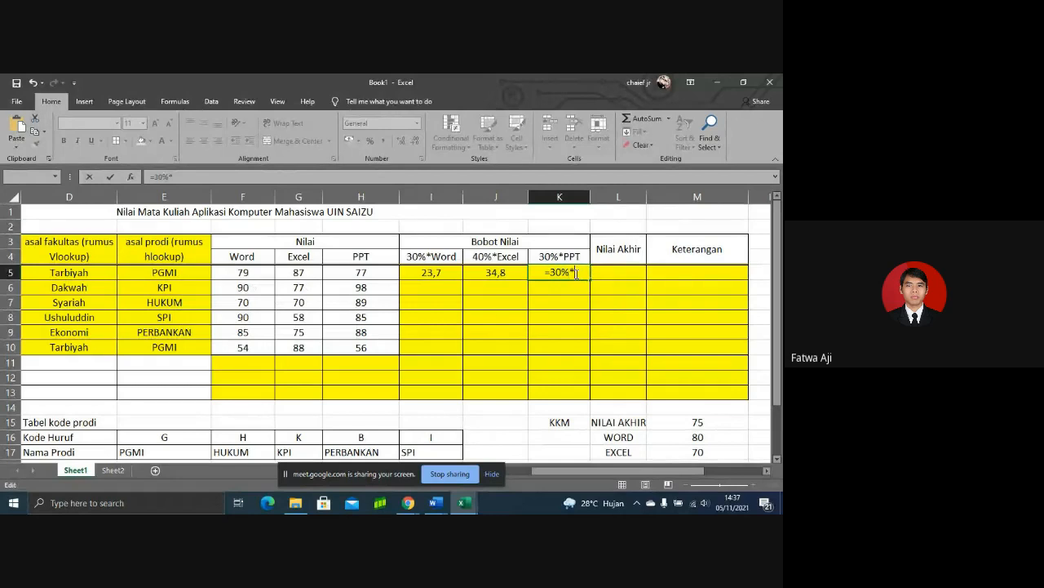
pyautogui.click(383, 271)
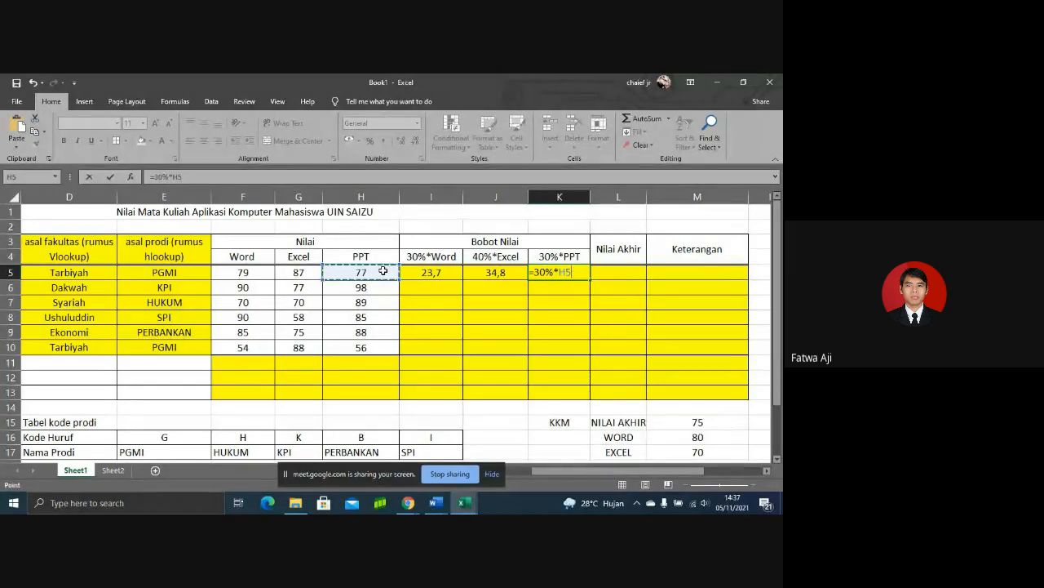
pyautogui.press('Return')
pyautogui.moveTo(453, 275); pyautogui.dragTo(593, 355)
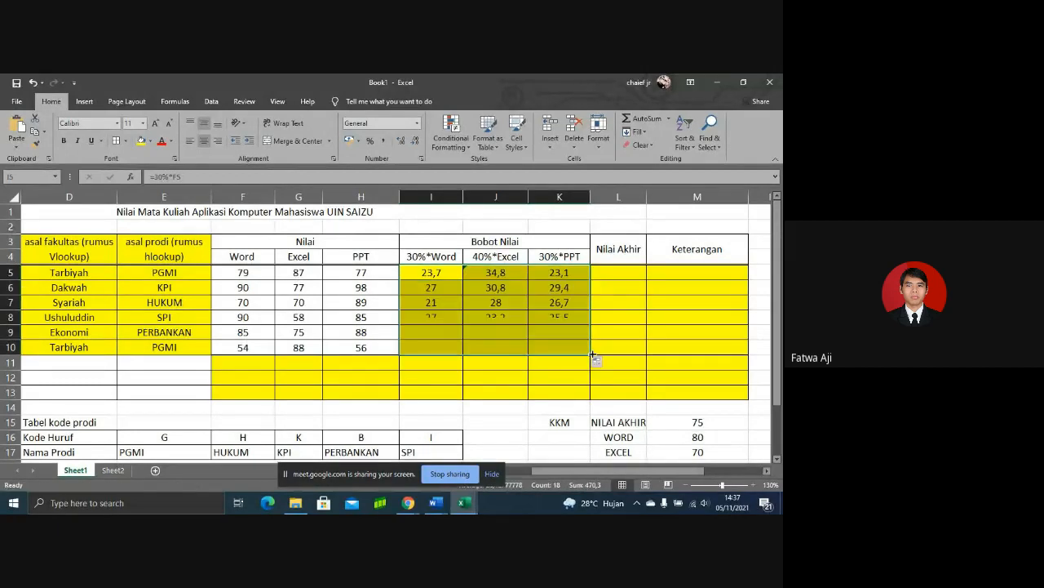
# Step: Enter the formula =SUM(I5:K5) in L5 to add up the first student's weighted scores as the final grade
pyautogui.click(626, 273)
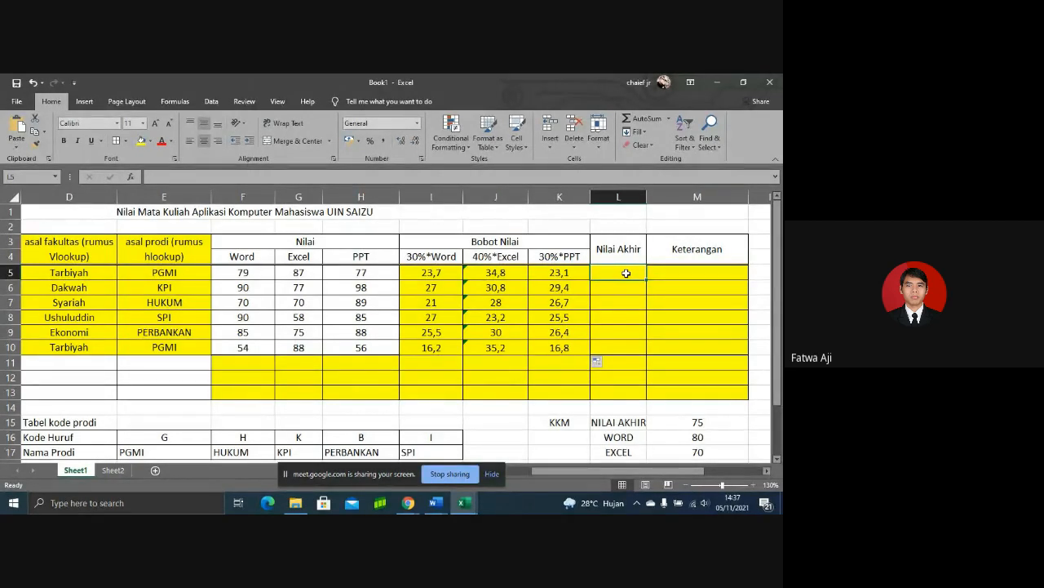
pyautogui.write('=')
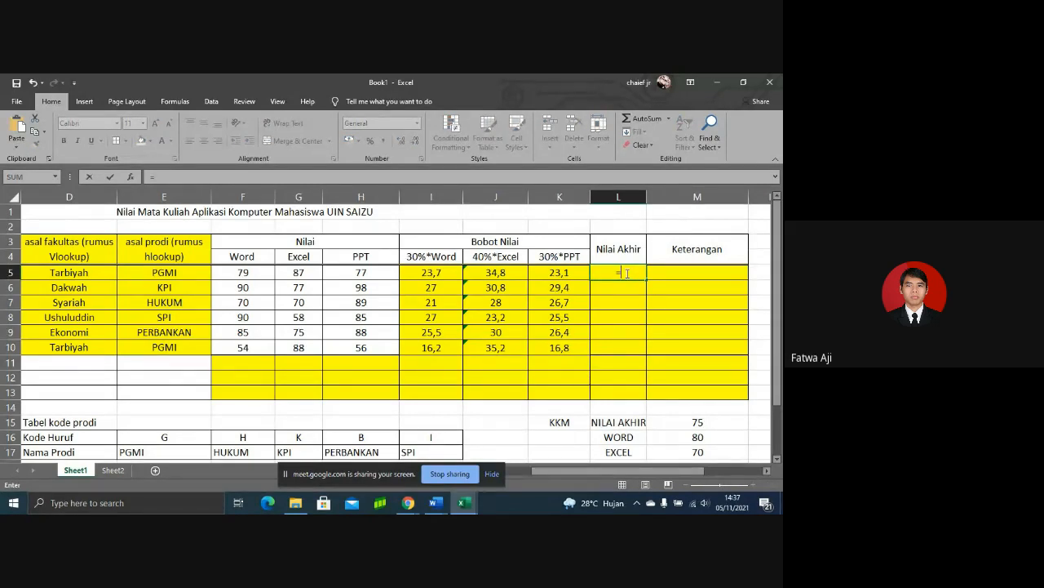
pyautogui.write('sum(')
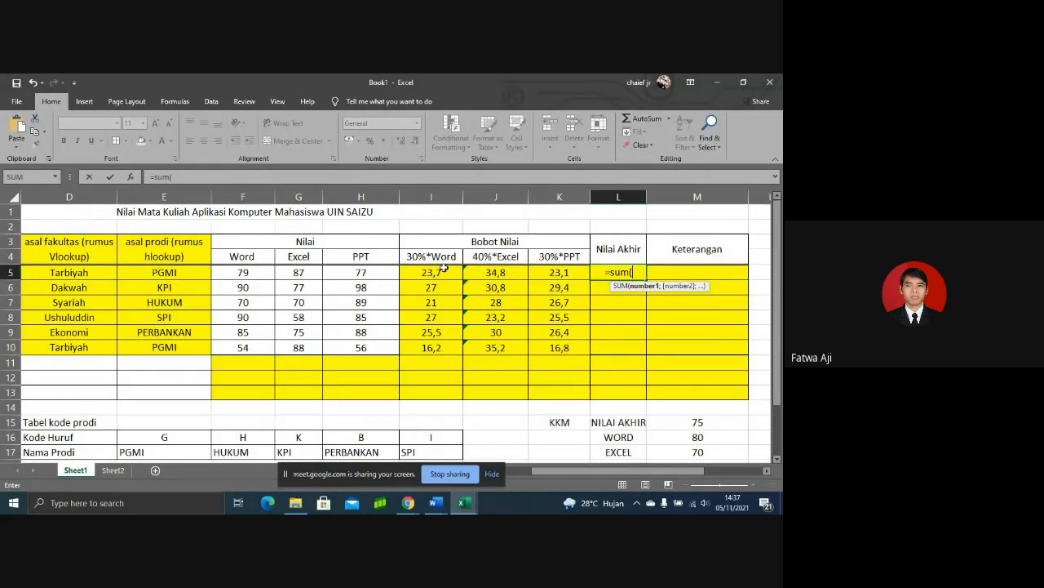
pyautogui.click(622, 288)
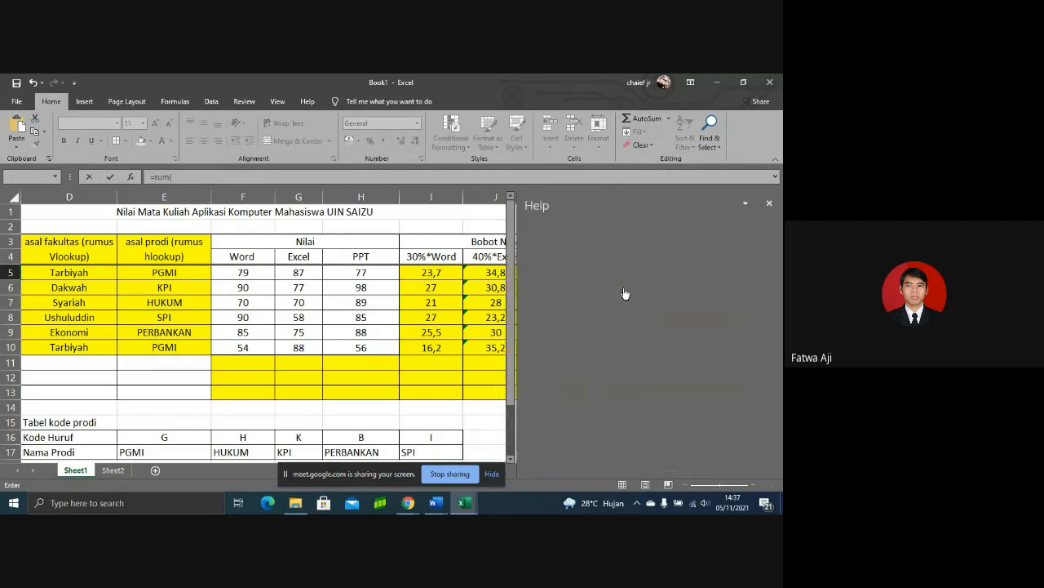
pyautogui.click(769, 204)
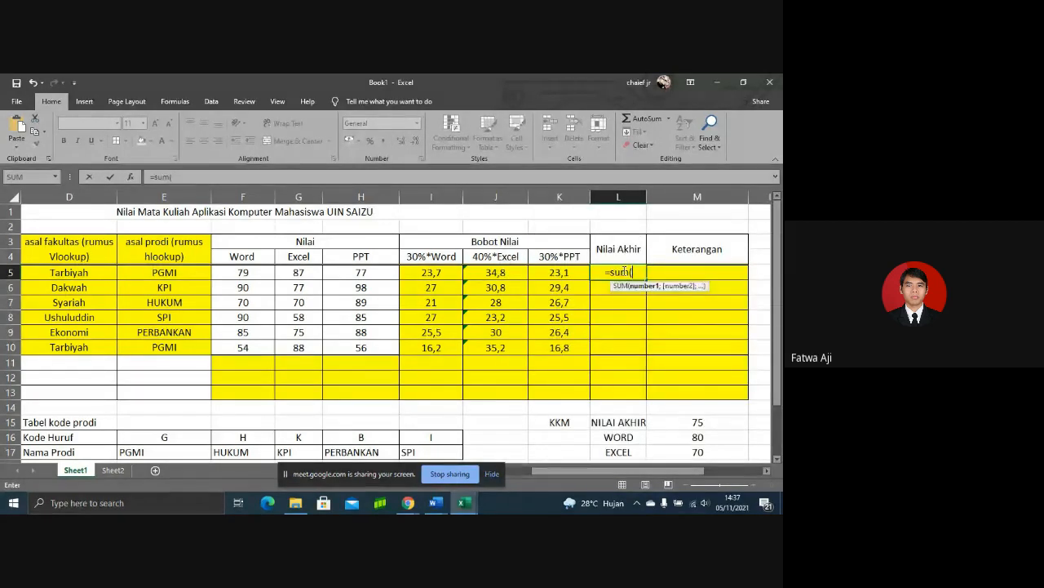
pyautogui.press('BackSpace')
pyautogui.press('BackSpace')
pyautogui.press('BackSpace')
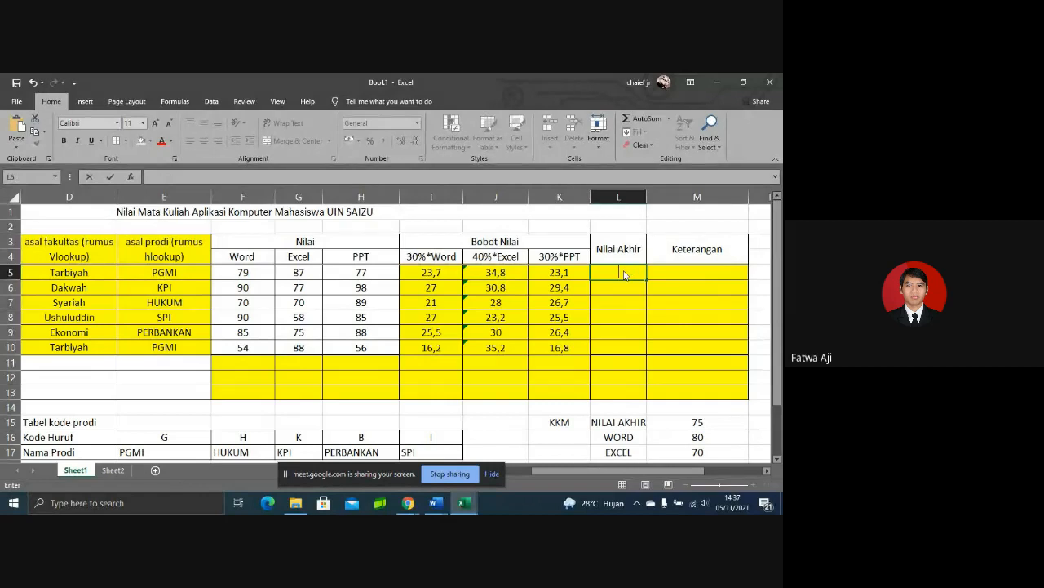
pyautogui.write('um(')
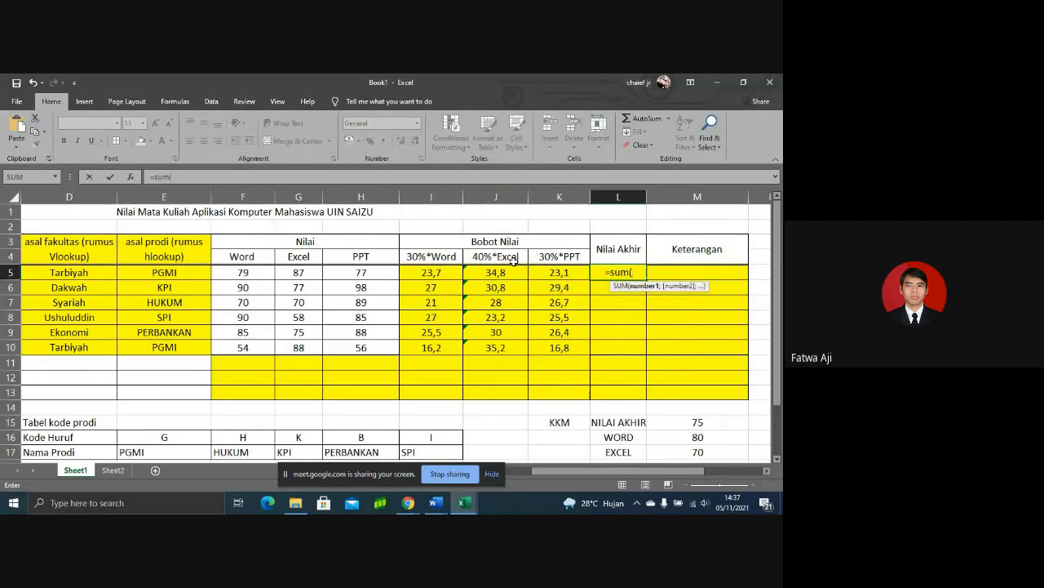
pyautogui.moveTo(417, 272); pyautogui.dragTo(560, 272)
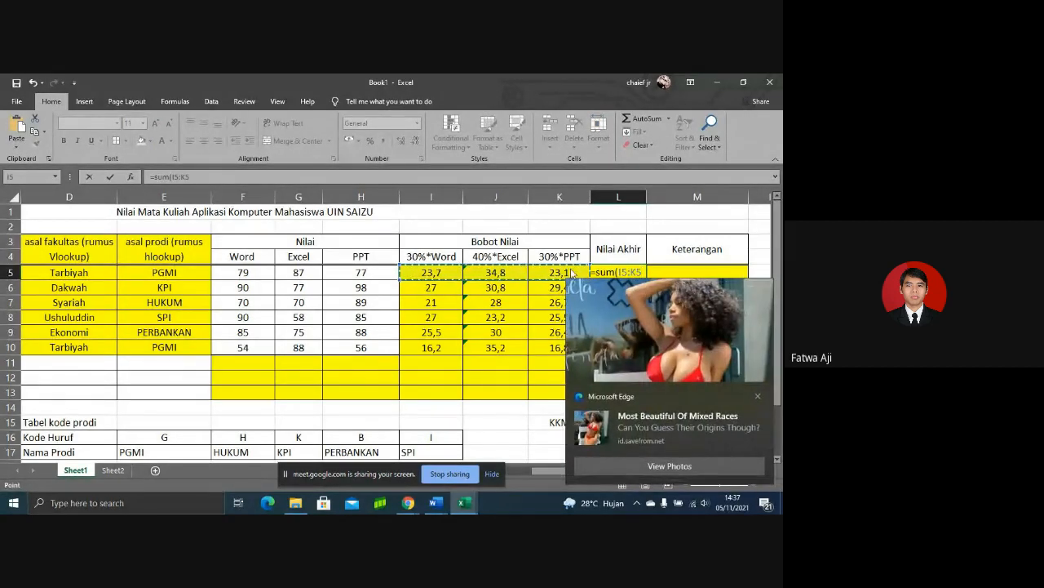
pyautogui.click(758, 395)
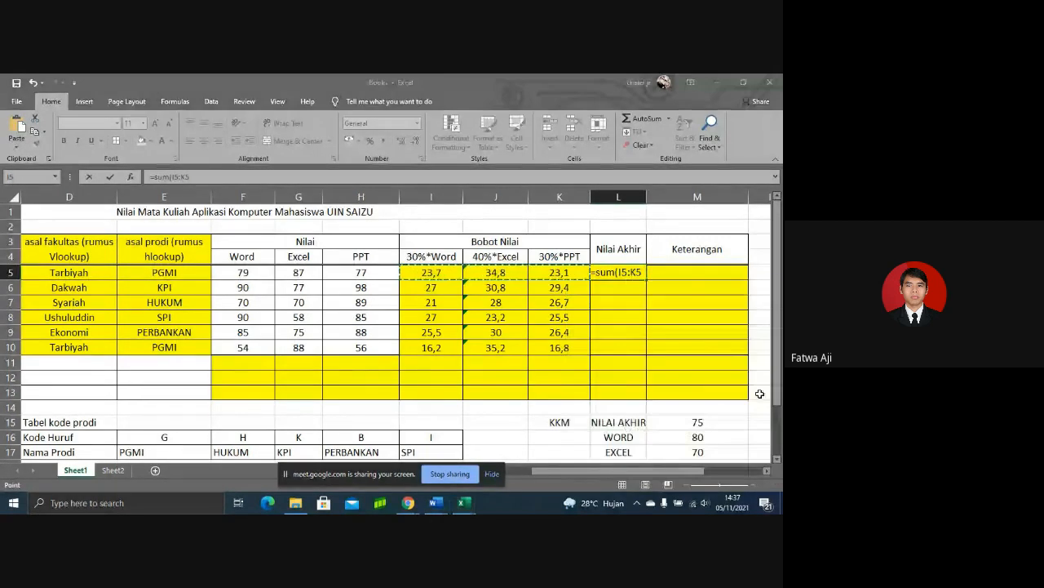
pyautogui.write(')')
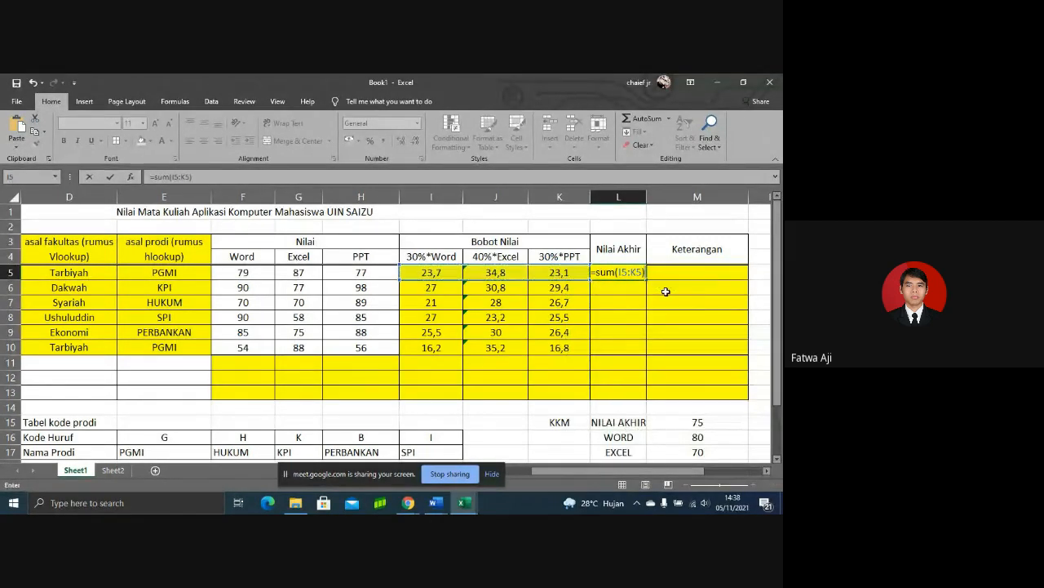
pyautogui.press('Return')
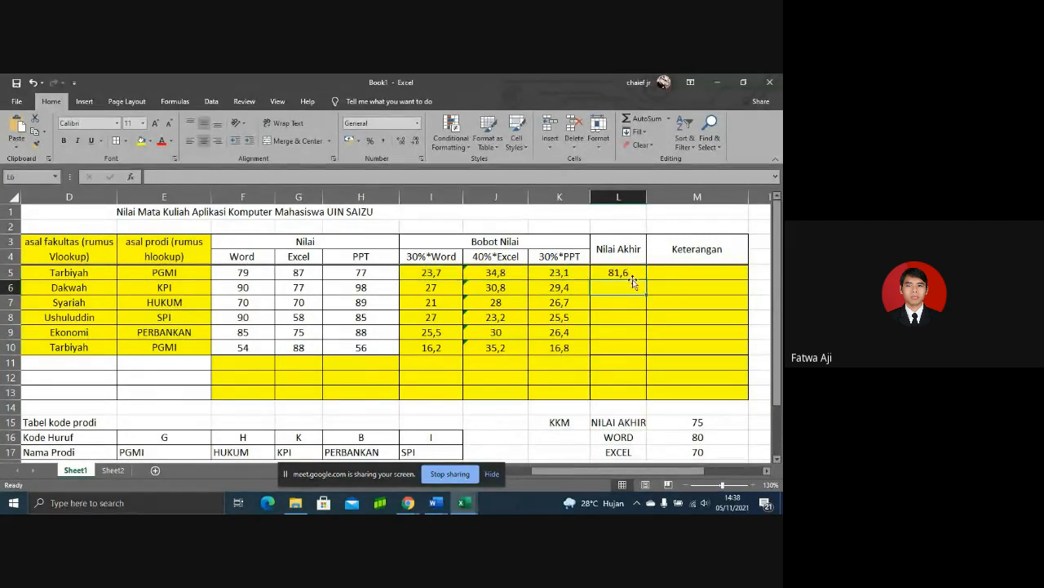
# Step: Fill the Nilai Akhir formula from L5 down through row 10
pyautogui.click(633, 275)
pyautogui.moveTo(647, 281); pyautogui.dragTo(649, 348)
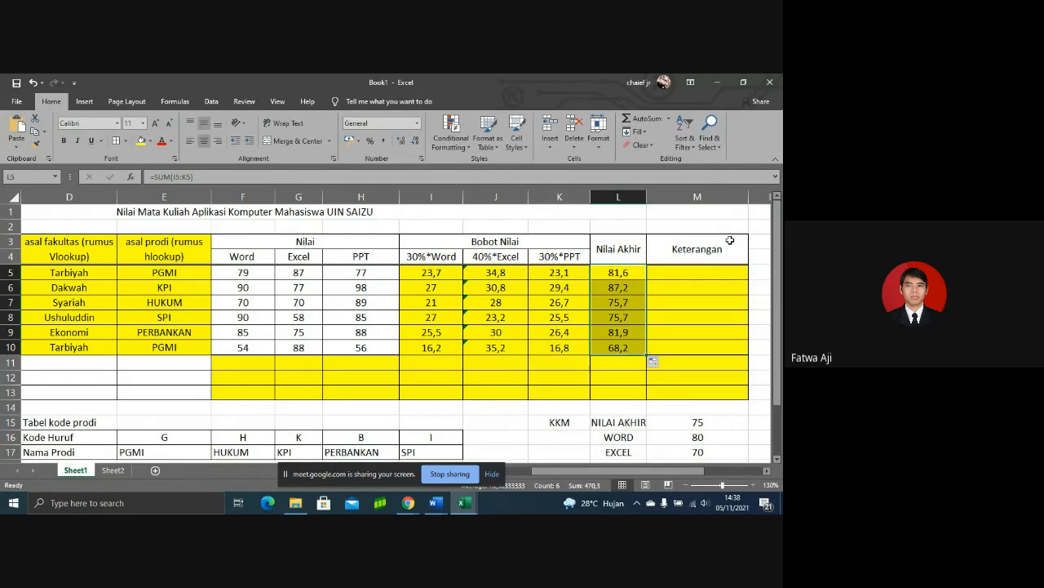
pyautogui.click(728, 266)
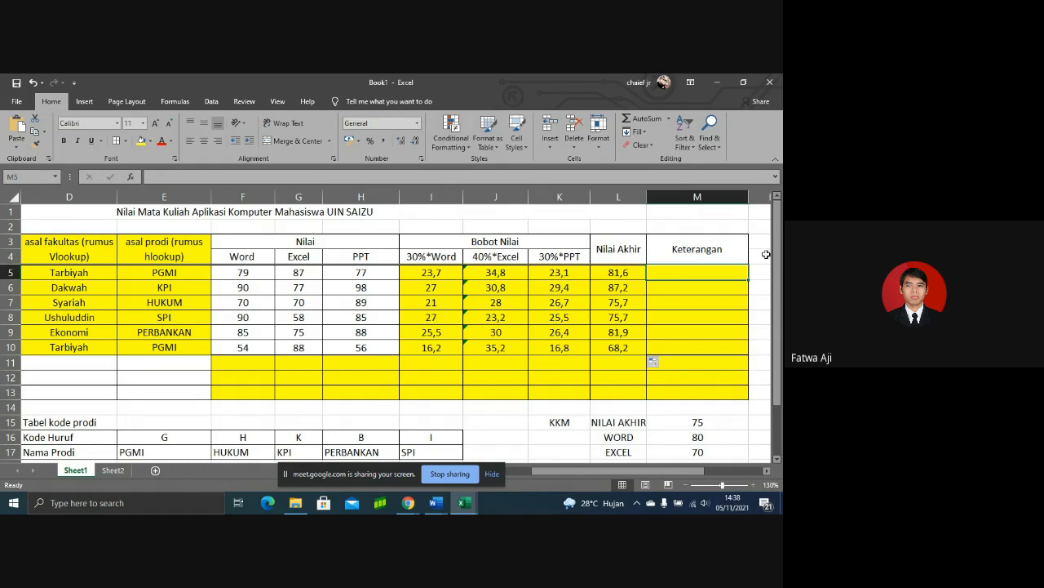
# Step: Clear the KKM values for WORD, EXCEL and PPT in M16:M18, keeping the NILAI AKHIR threshold
pyautogui.moveTo(778, 311); pyautogui.dragTo(778, 325)
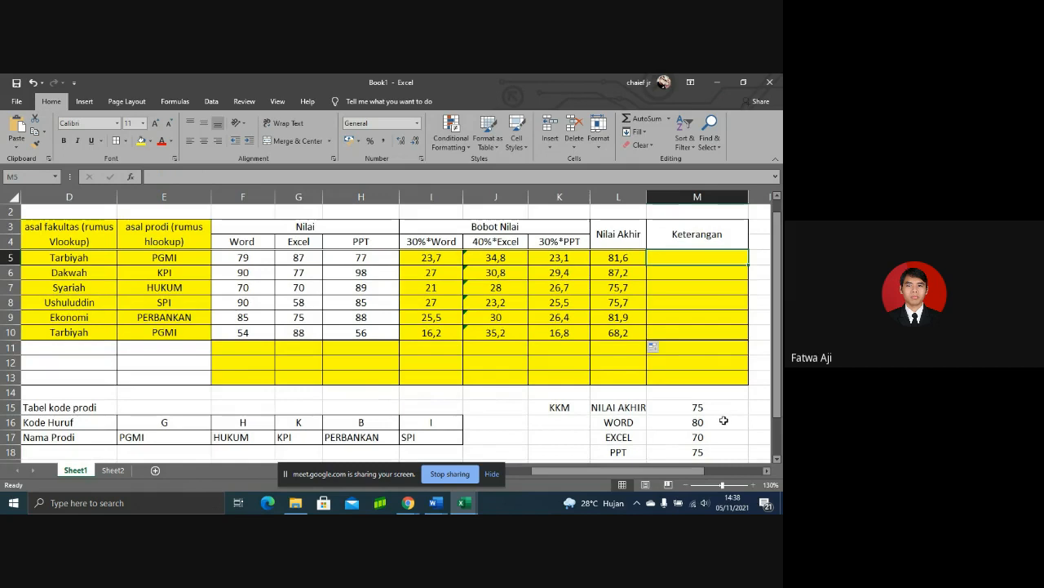
pyautogui.moveTo(723, 422); pyautogui.dragTo(716, 448)
pyautogui.press('Delete')
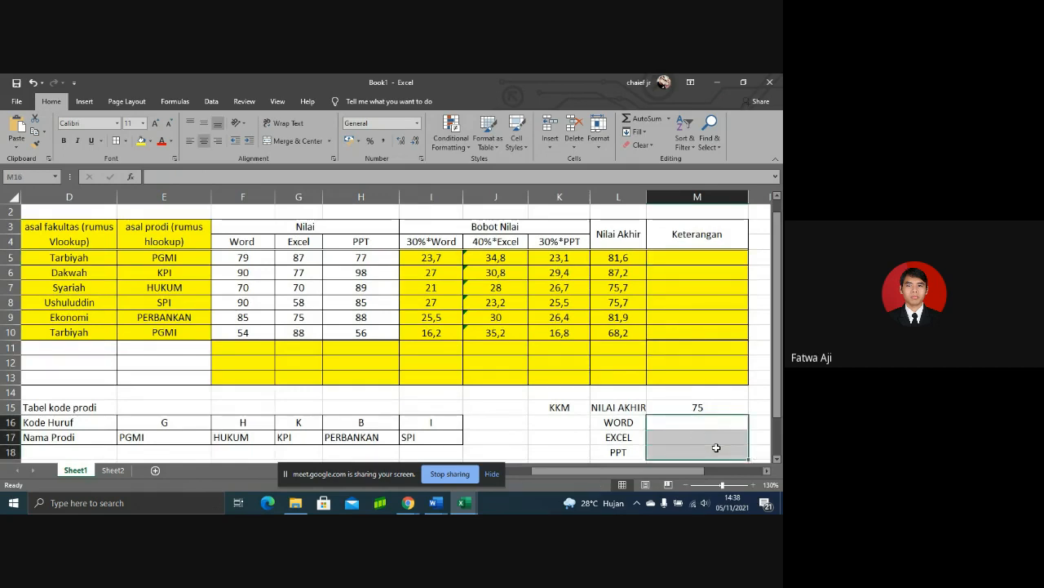
pyautogui.click(702, 409)
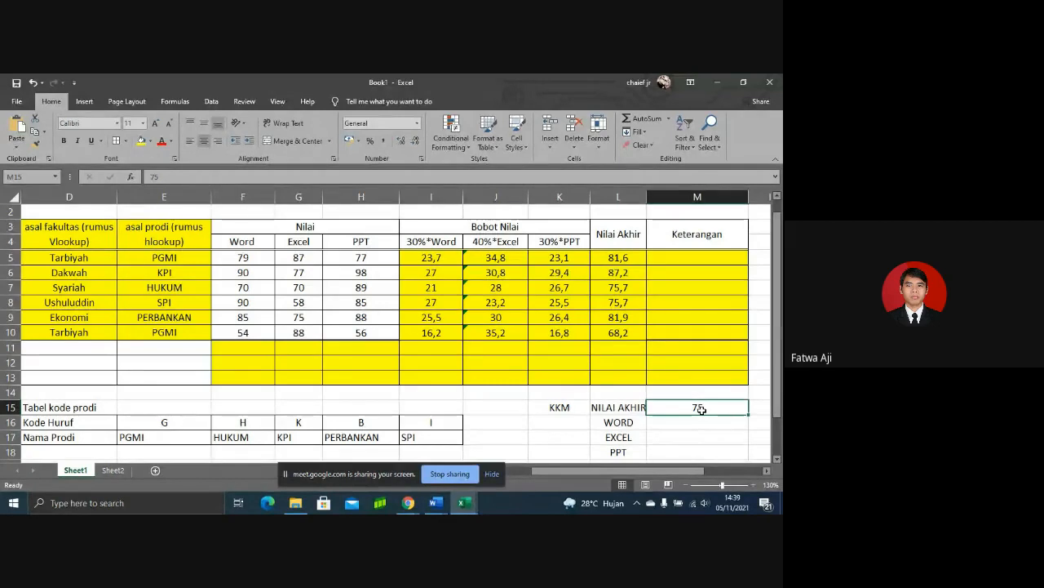
# Step: Enter the formula =IF(L5>=75;"LULUS";"MENGULANG") in M5 to grade the first student's Keterangan
pyautogui.click(725, 257)
pyautogui.write('=')
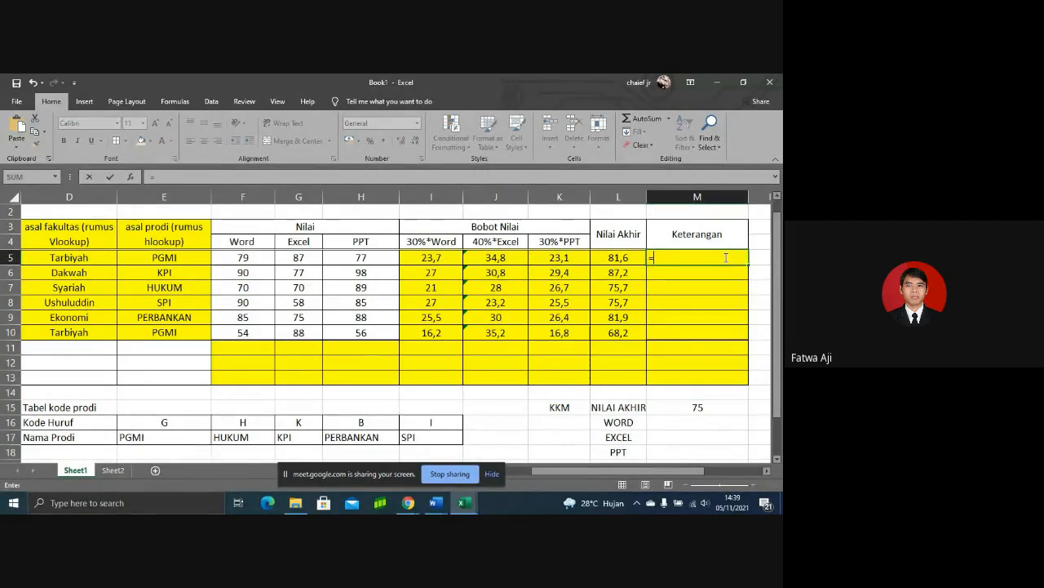
pyautogui.write('if(')
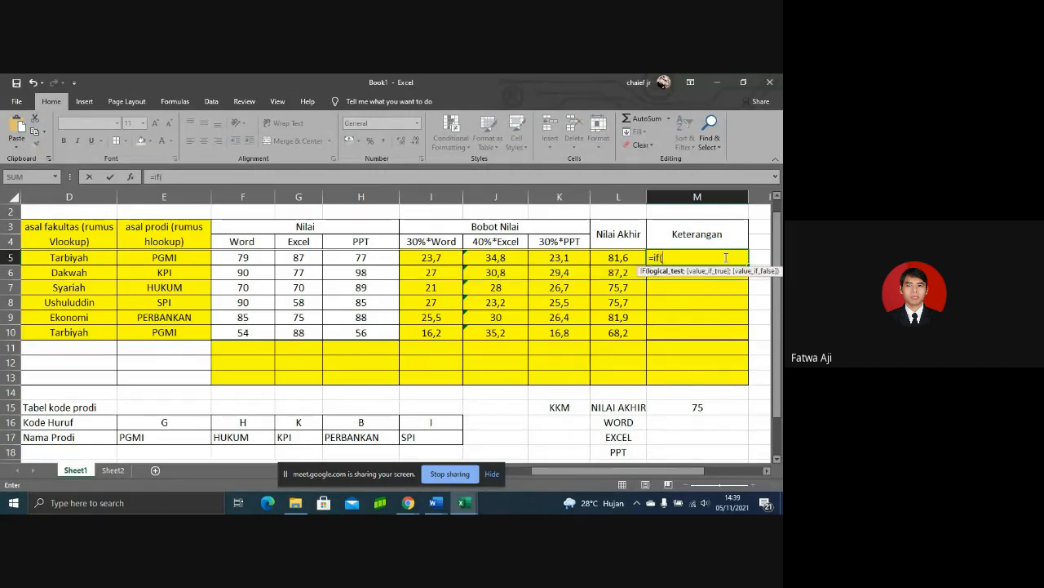
pyautogui.click(626, 258)
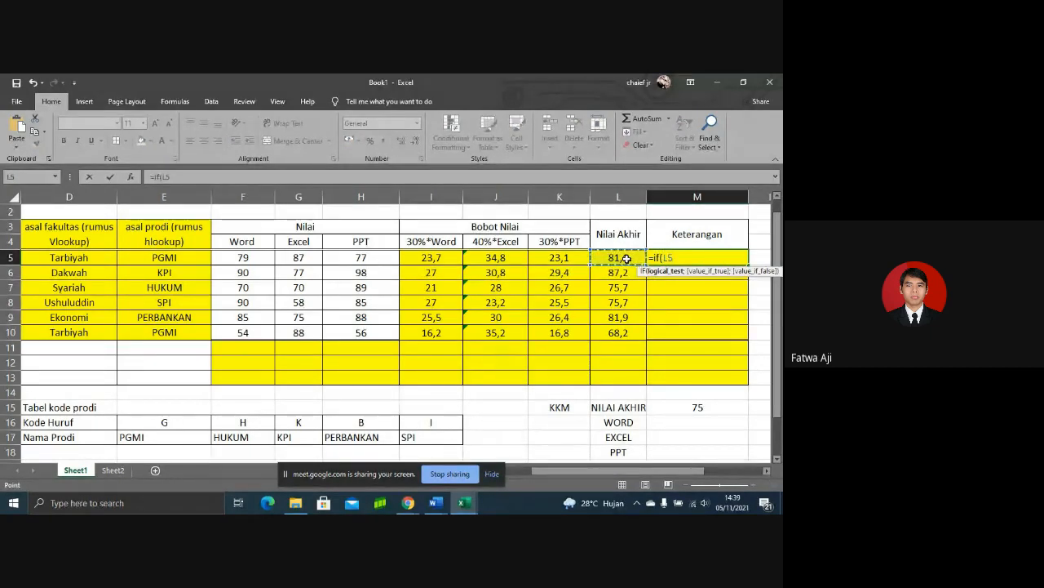
pyautogui.write('>')
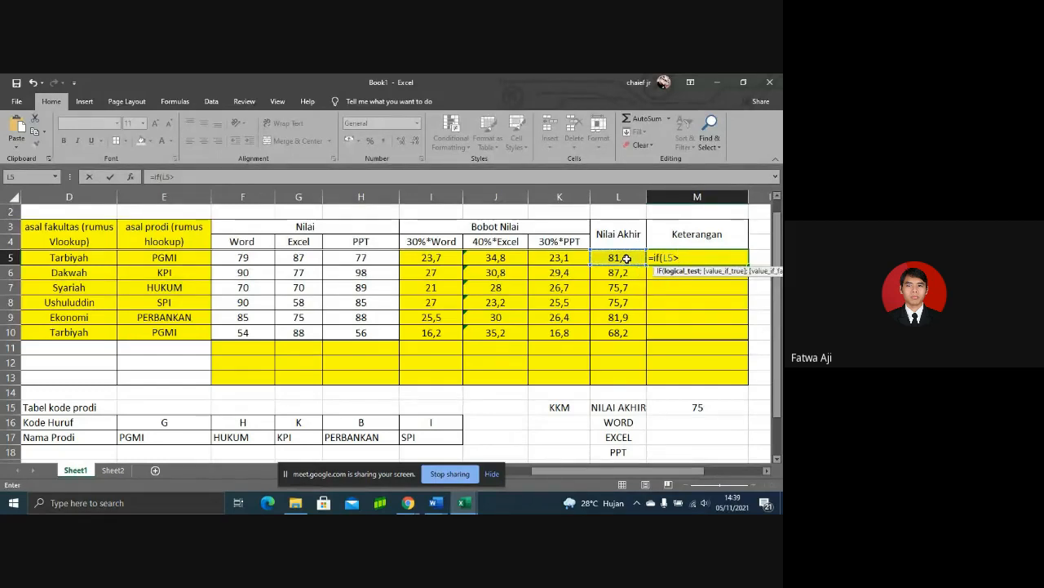
pyautogui.write('=75')
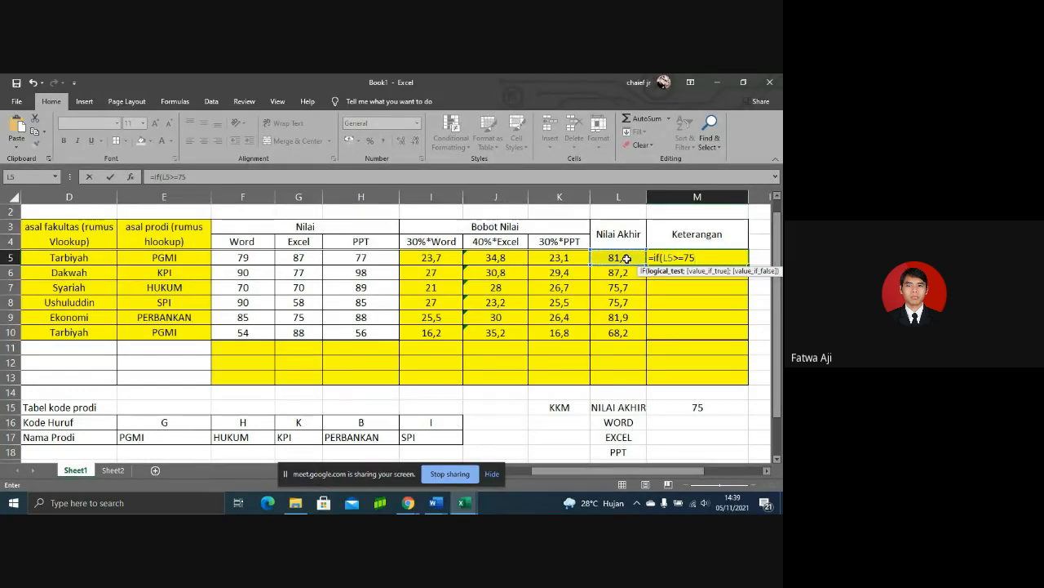
pyautogui.write(';')
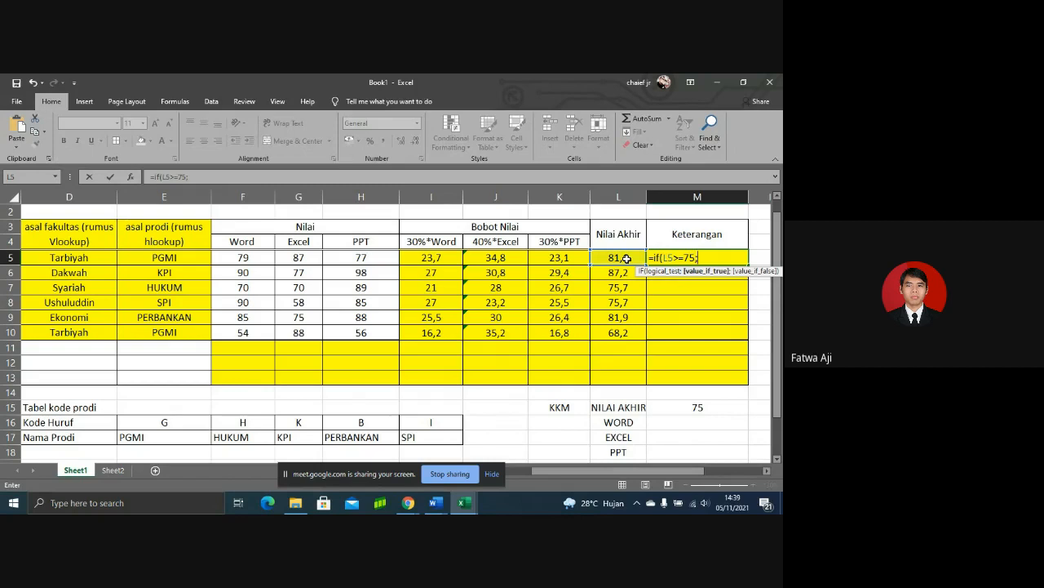
pyautogui.write('"L')
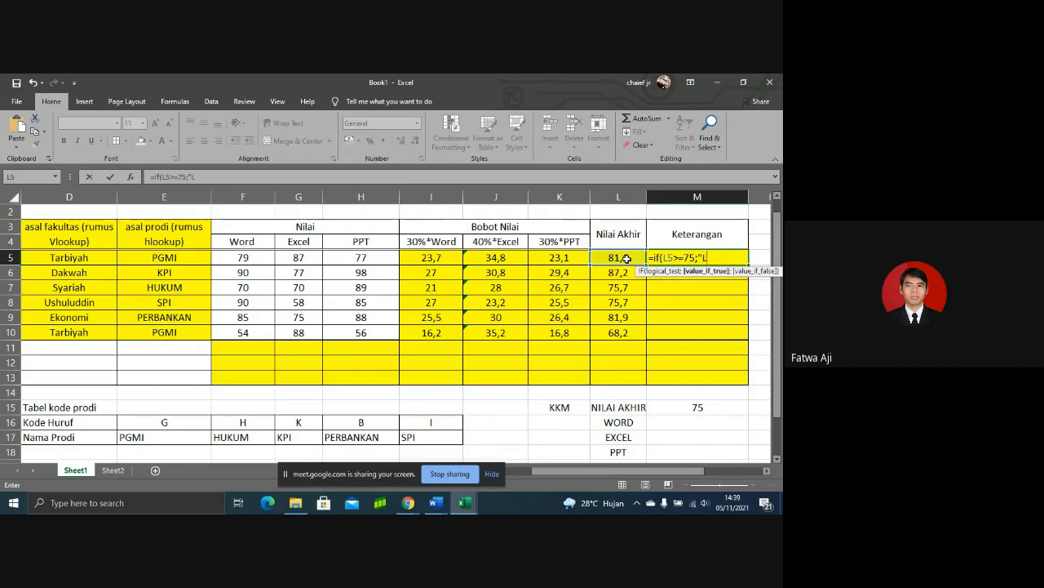
pyautogui.write('ULUS"')
pyautogui.write(';')
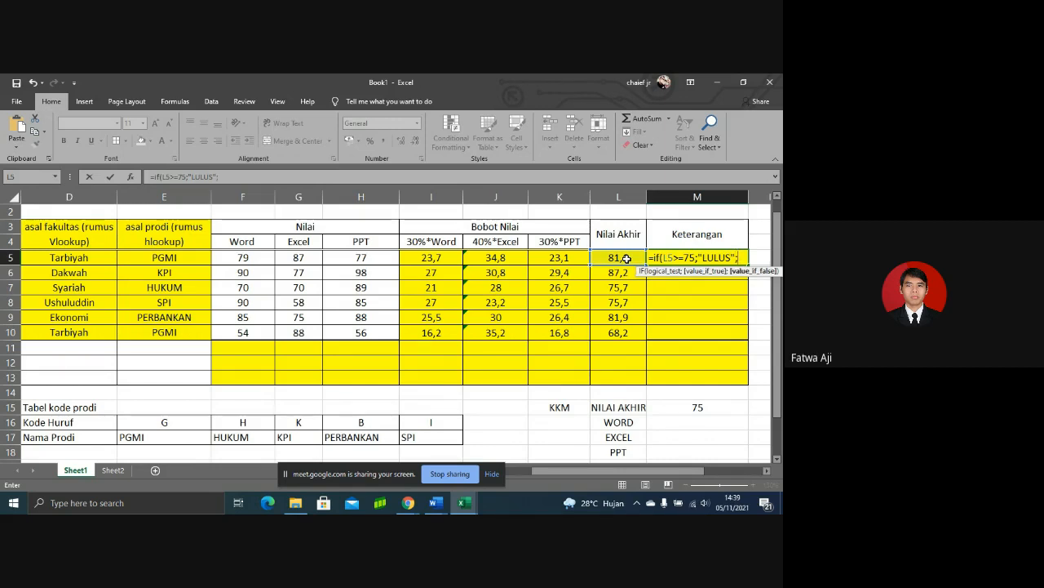
pyautogui.write('"MENGUL')
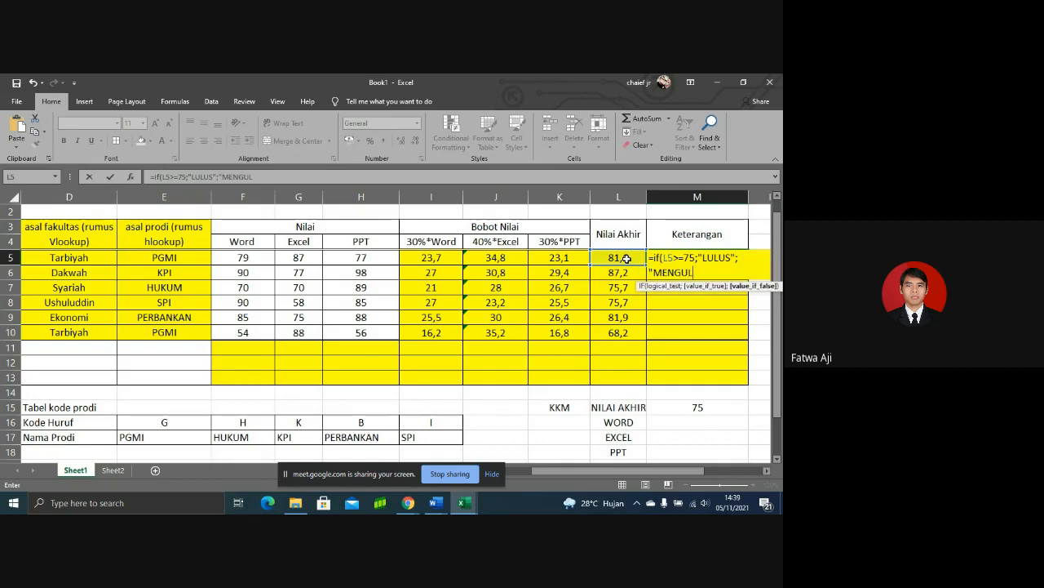
pyautogui.write('ANG")')
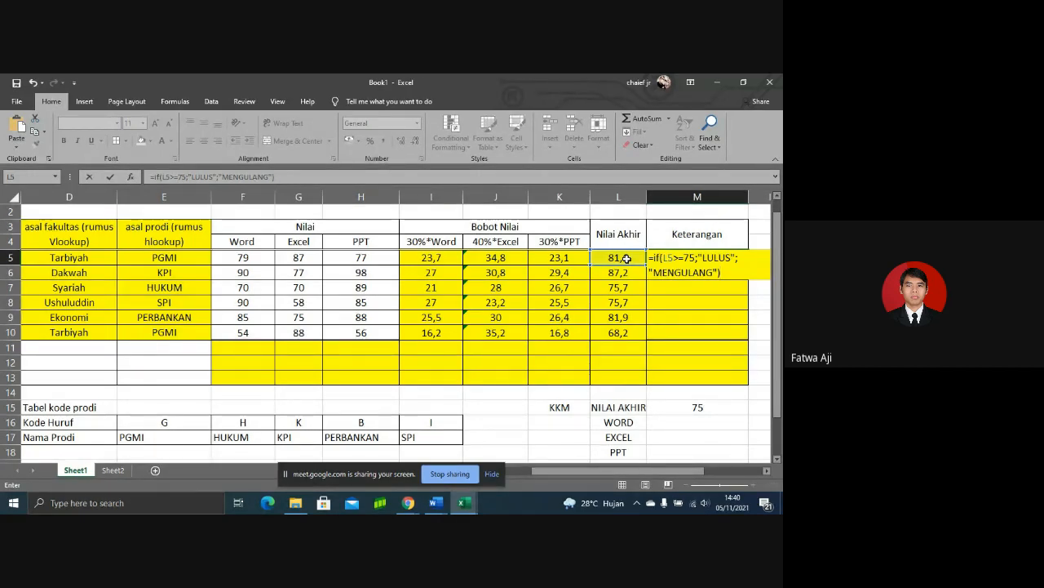
pyautogui.press('Return')
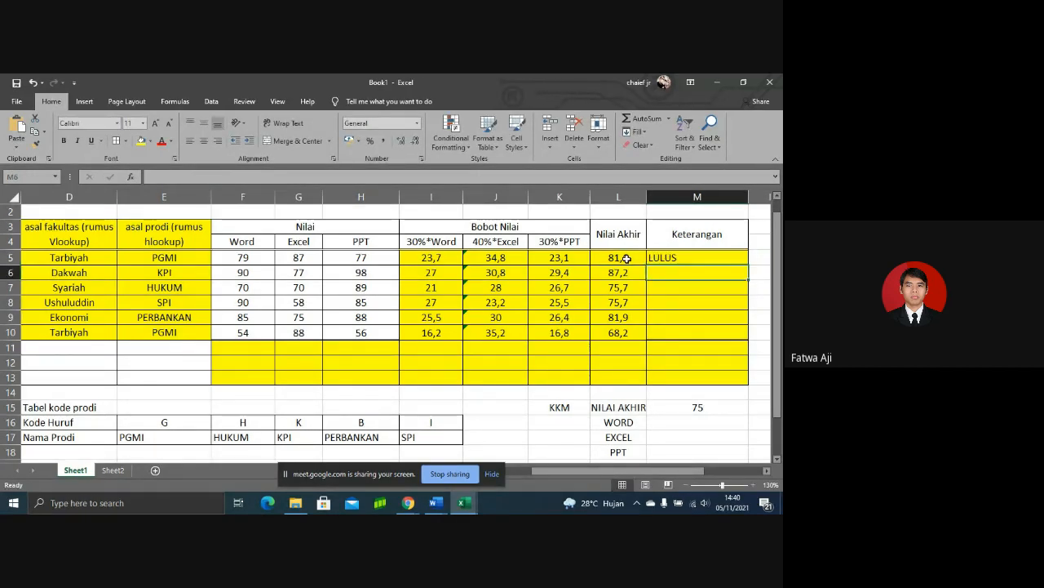
# Step: Fill the Keterangan formula from M5 down through row 10 and check the last student's result against the final grade
pyautogui.click(688, 253)
pyautogui.moveTo(750, 265); pyautogui.dragTo(747, 336)
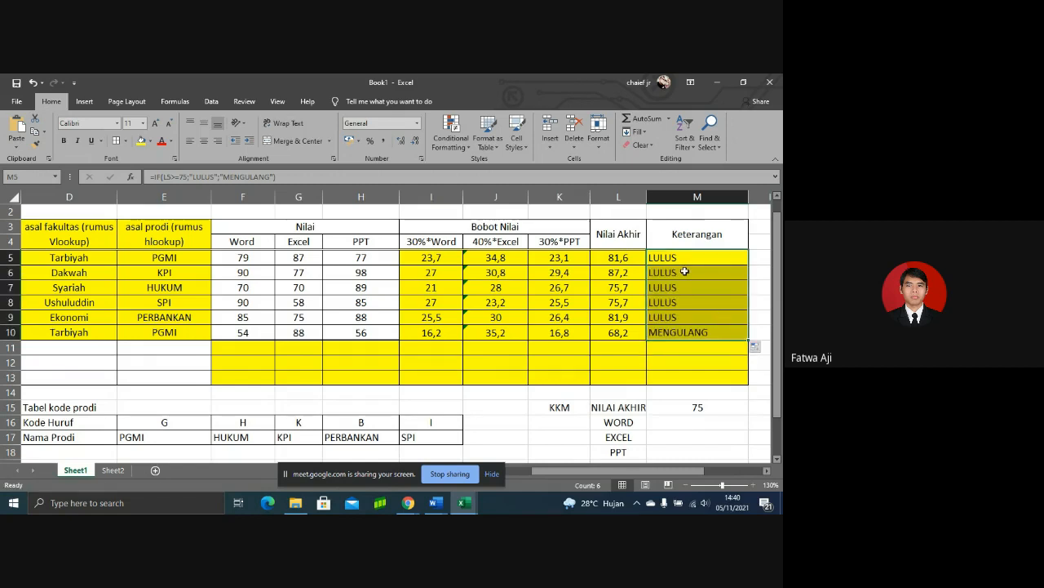
pyautogui.click(686, 331)
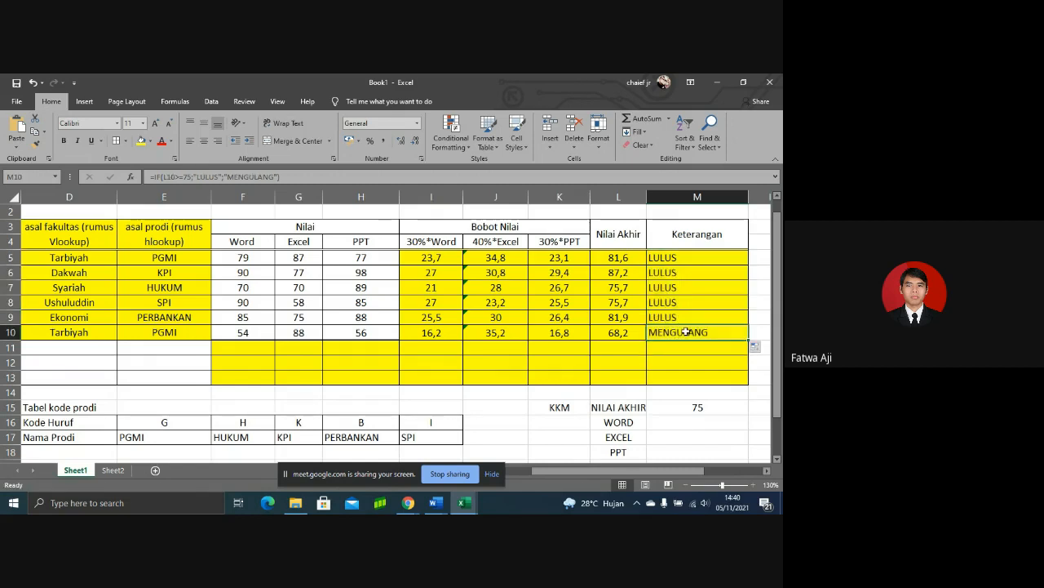
pyautogui.click(615, 336)
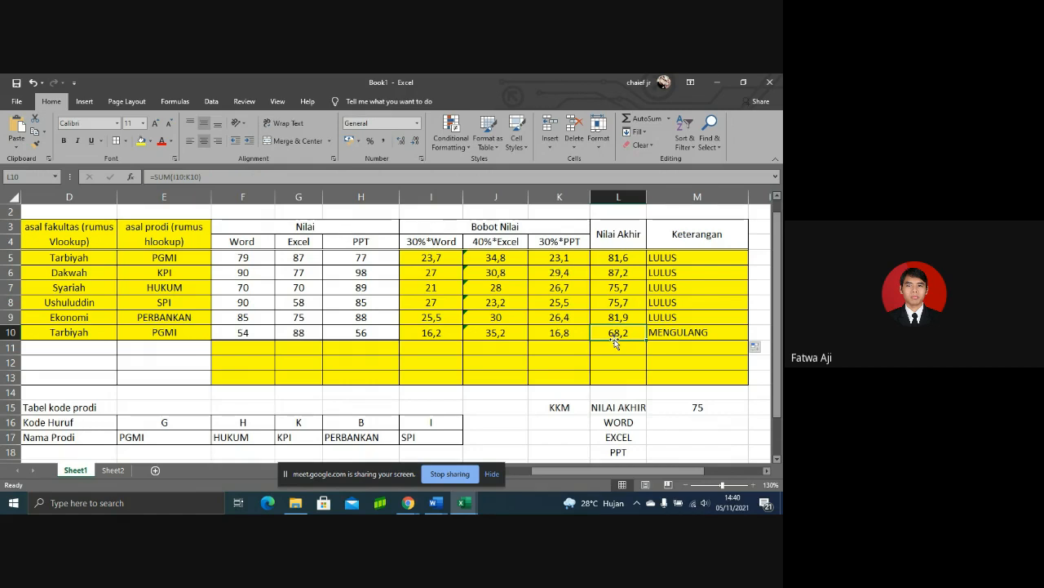
# Step: Enter a KKM threshold of 75 for each of WORD, EXCEL and PPT in M16:M18
pyautogui.scroll(-1, 775, 320)
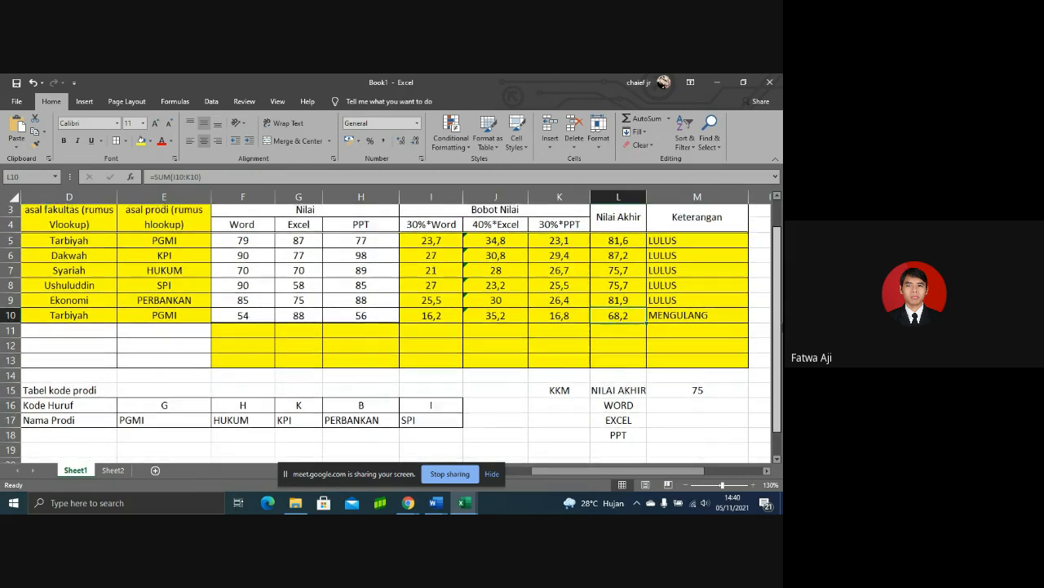
pyautogui.click(707, 409)
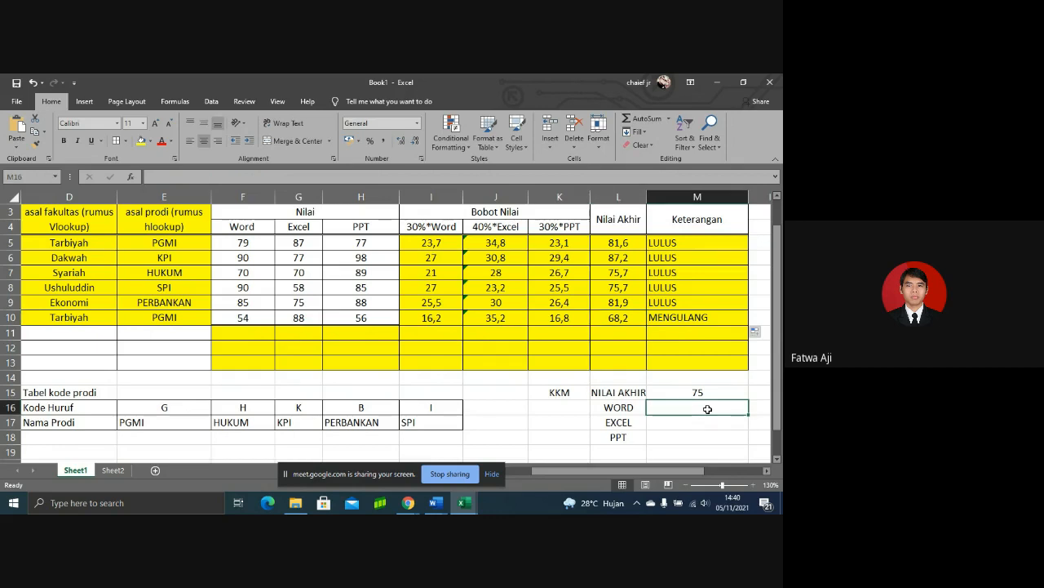
pyautogui.write('7')
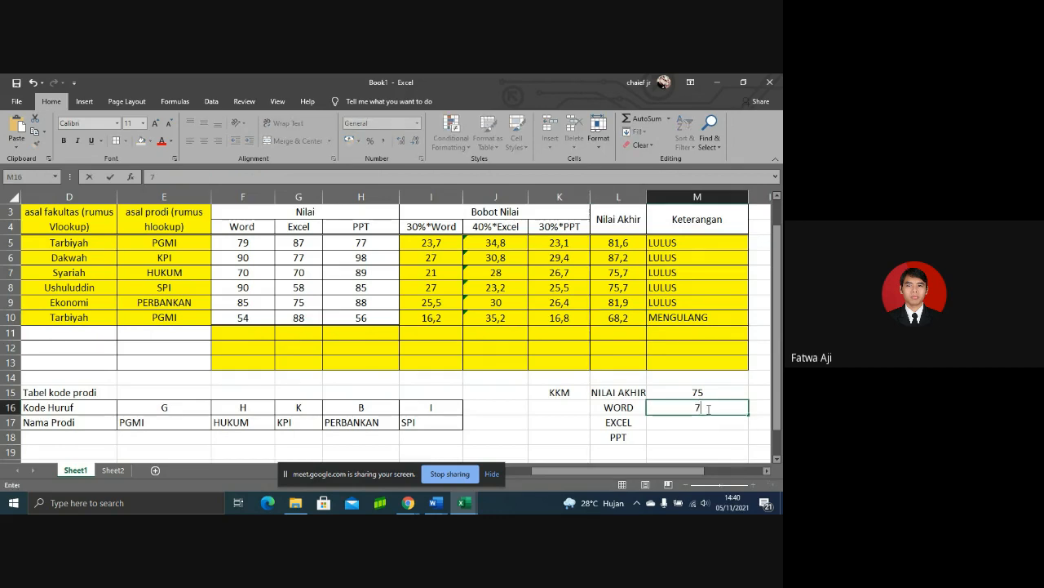
pyautogui.write('5')
pyautogui.press('Return')
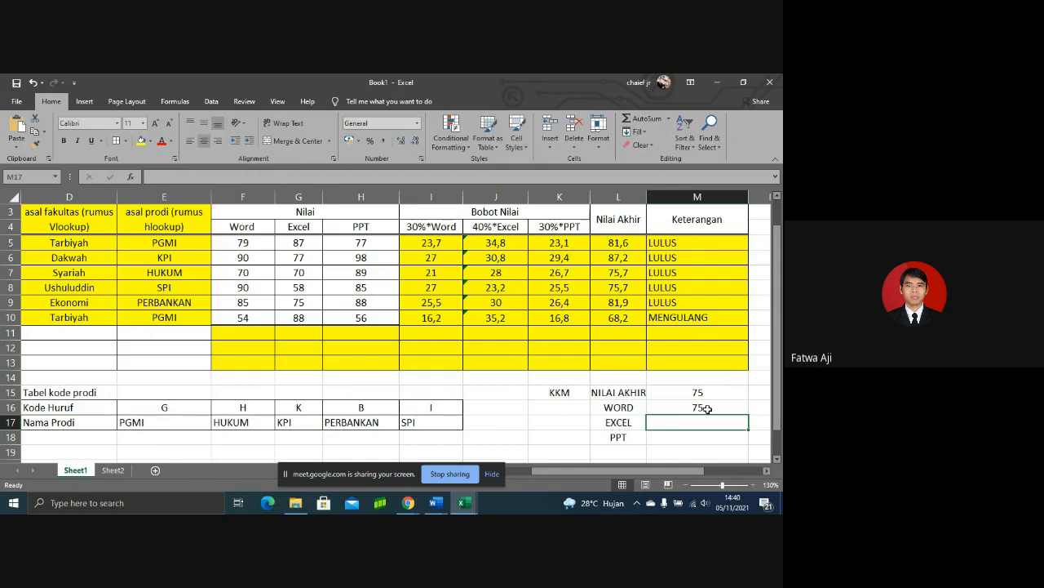
pyautogui.write('75')
pyautogui.press('Return')
pyautogui.write('7')
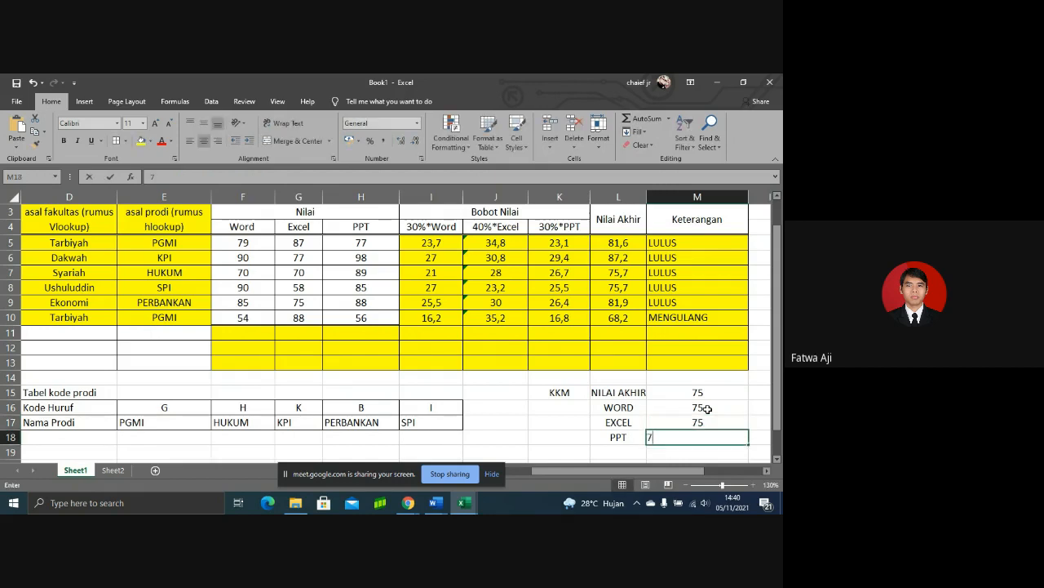
pyautogui.write('5')
pyautogui.press('Up')
# Step: Start replacing the Keterangan formula in M5 with =IF(AND(L5>=75; so the final grade is the first condition
pyautogui.press('Up')
pyautogui.press('Up')
pyautogui.press('Up')
pyautogui.press('Up')
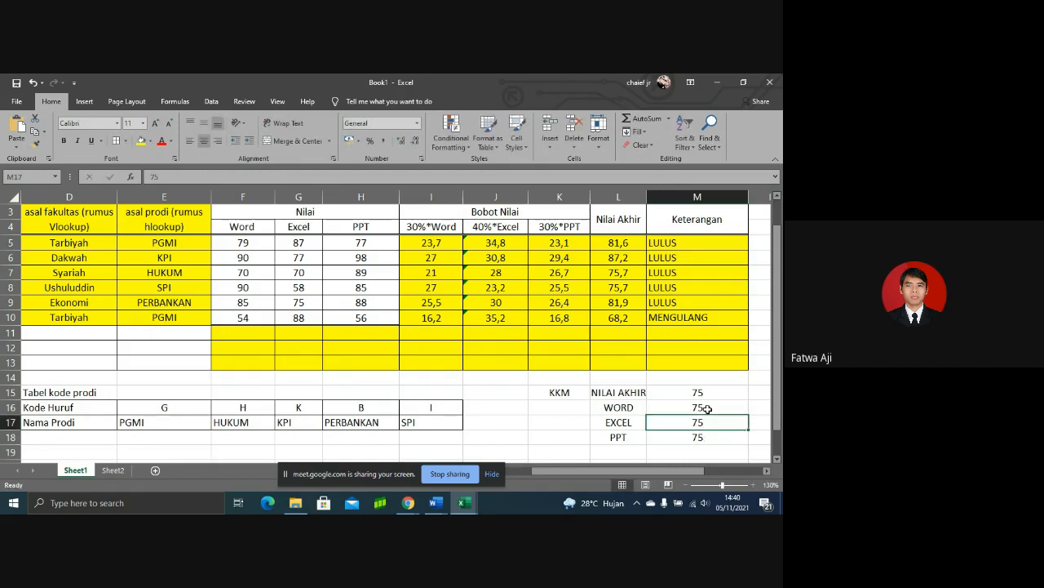
pyautogui.press('Up')
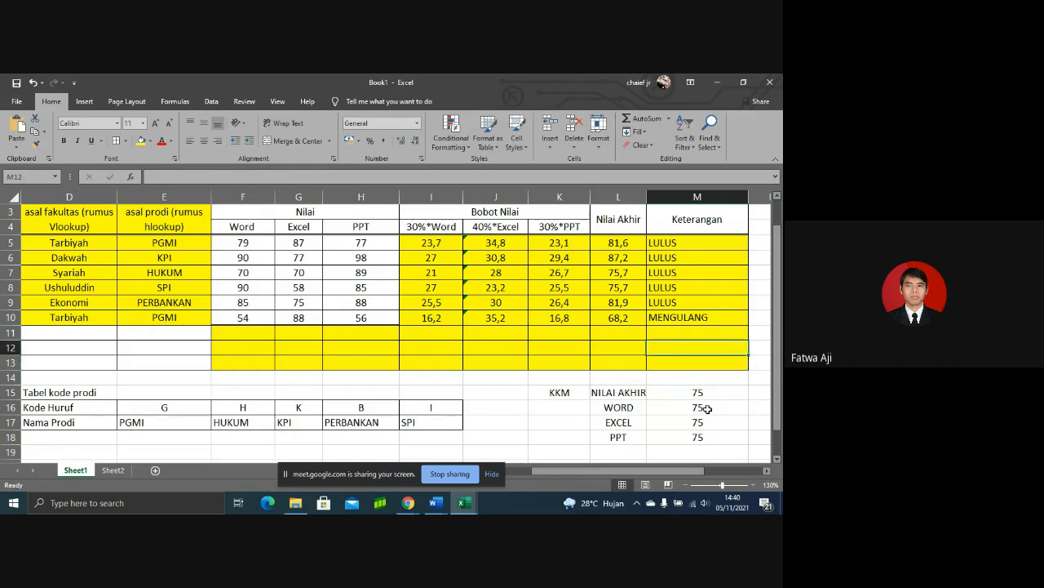
pyautogui.press('Up')
pyautogui.press('Up')
pyautogui.press('Up')
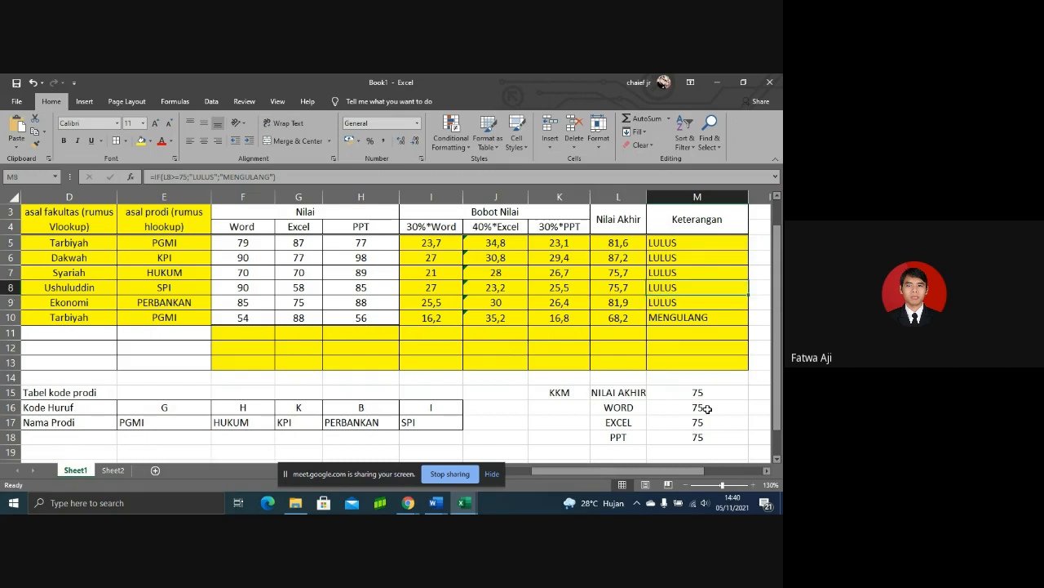
pyautogui.press('Up')
pyautogui.press('Up')
pyautogui.press('Up')
pyautogui.press('Up')
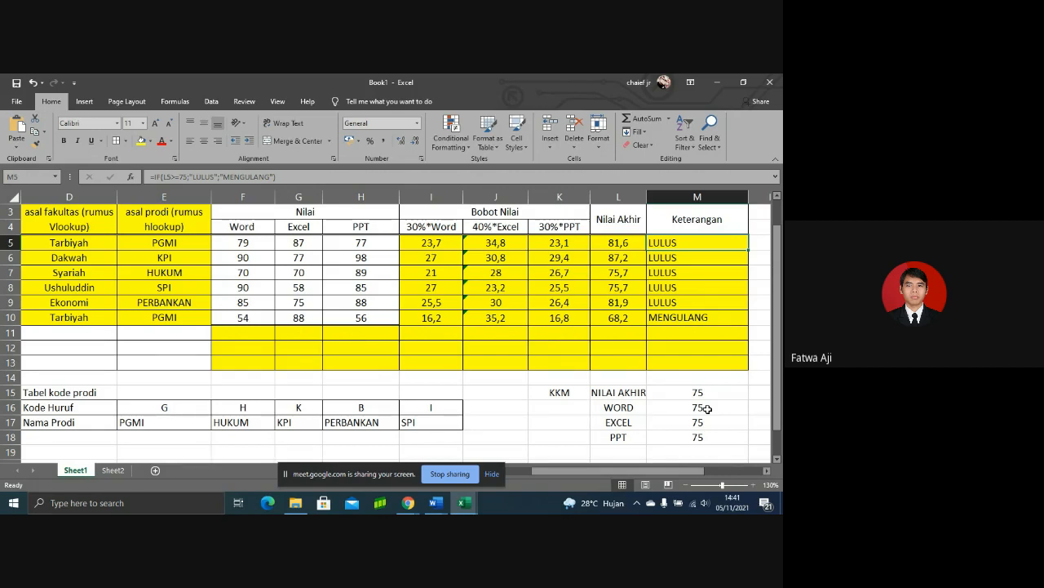
pyautogui.write('=if(')
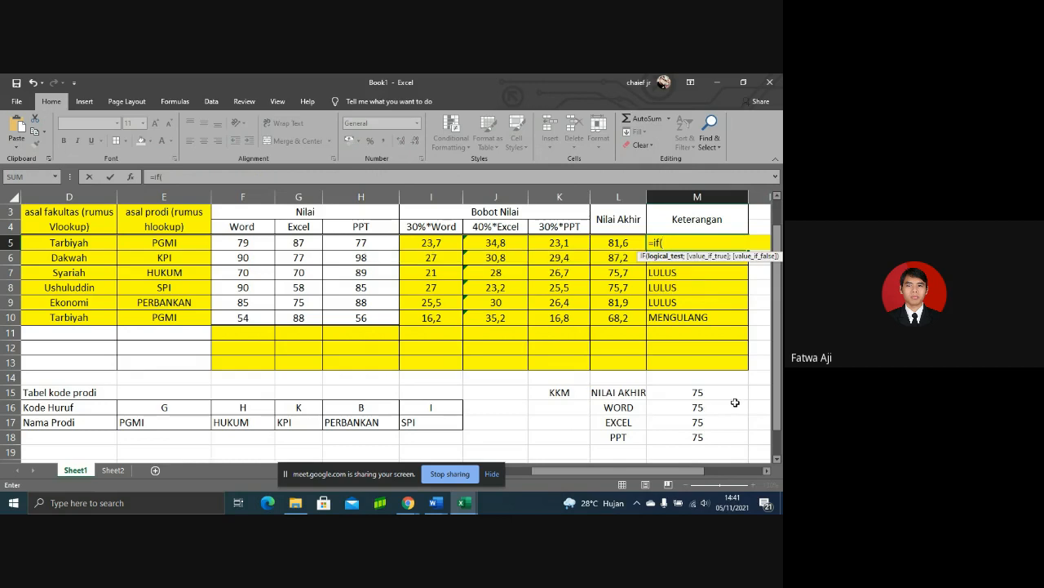
pyautogui.write('and')
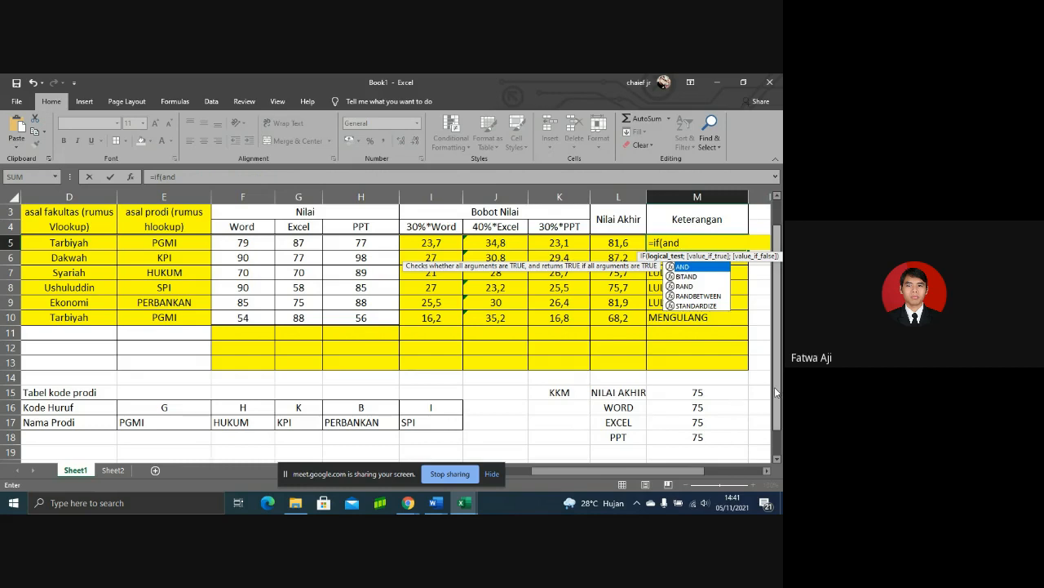
pyautogui.doubleClick(683, 267)
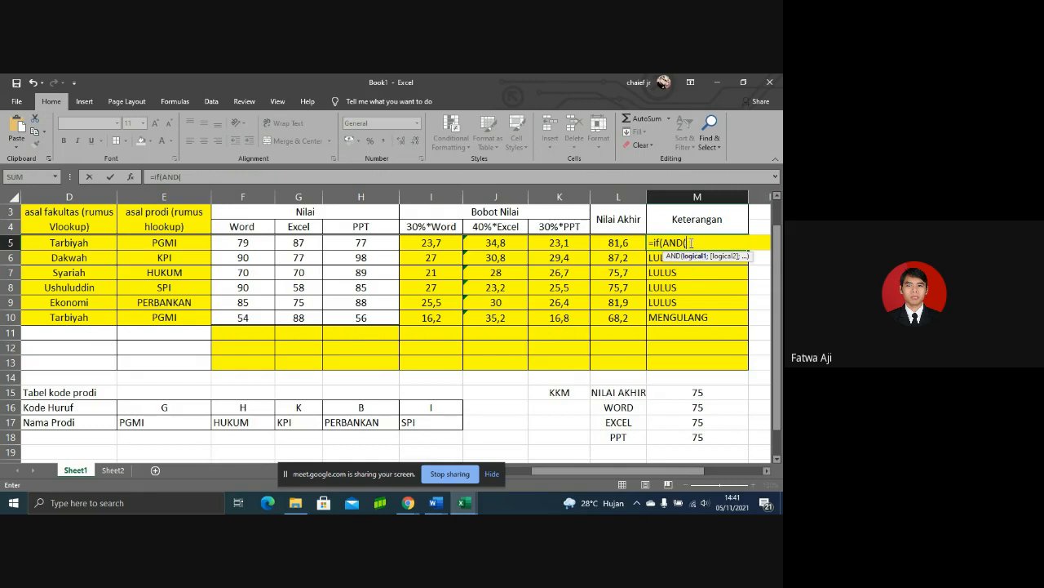
pyautogui.click(609, 243)
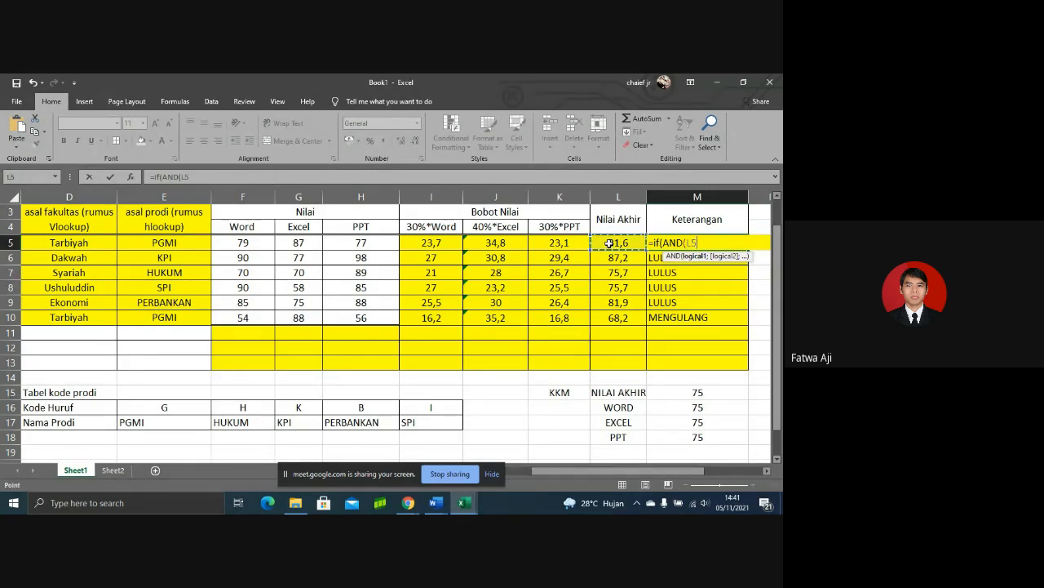
pyautogui.write('>=75')
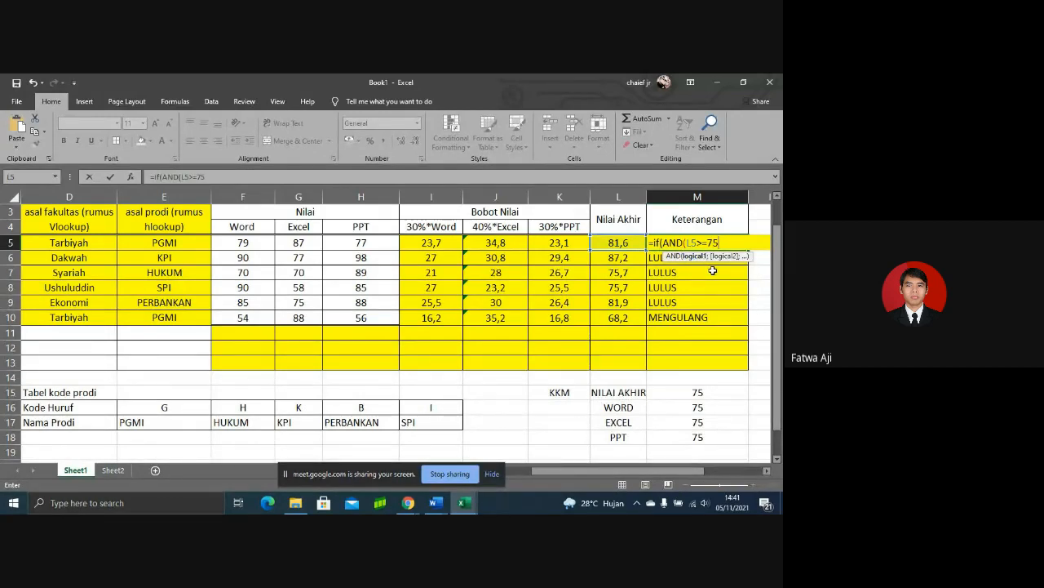
pyautogui.write(';')
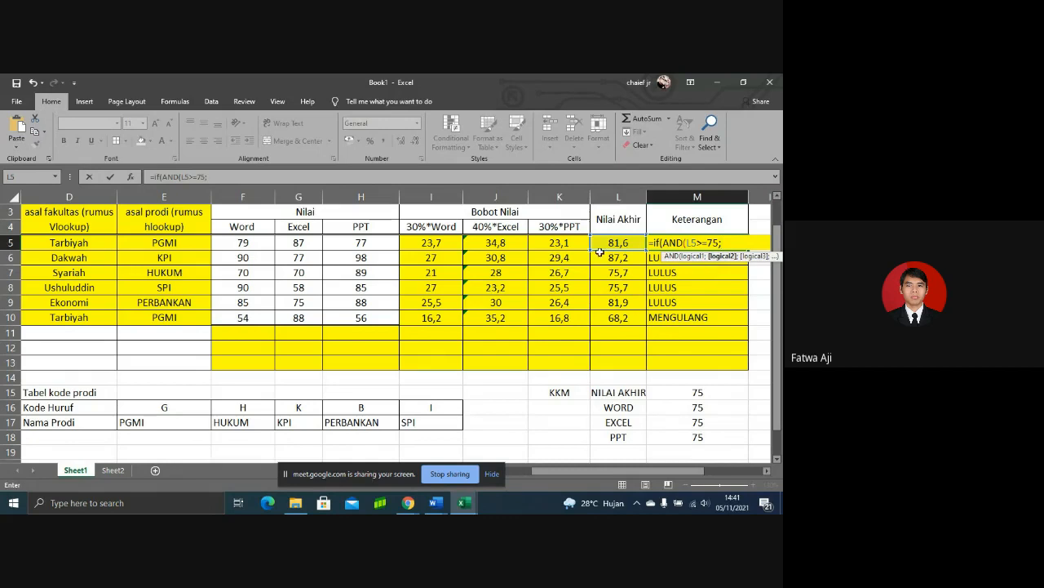
# Step: Add the Word, Excel and PPT conditions F5>=75;G5>=75;H5>=75 to the AND test in M5 and close it
pyautogui.click(268, 244)
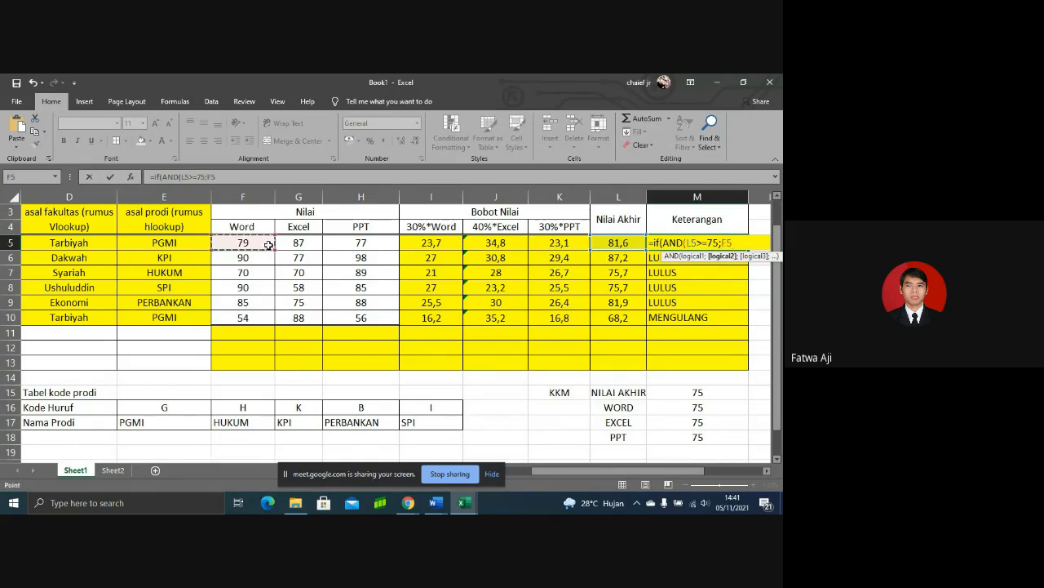
pyautogui.write('>=75;')
pyautogui.click(298, 242)
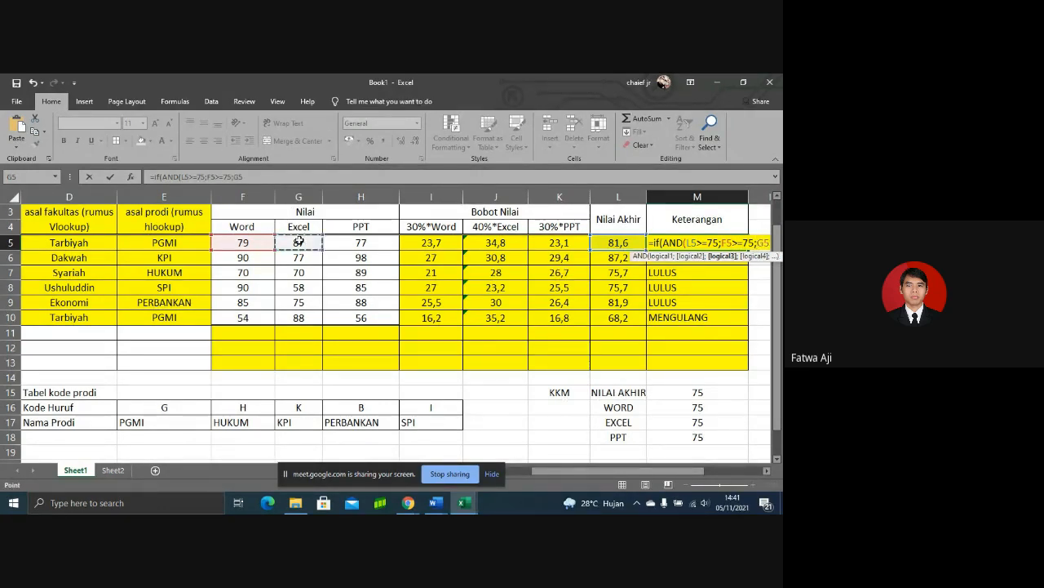
pyautogui.write('>')
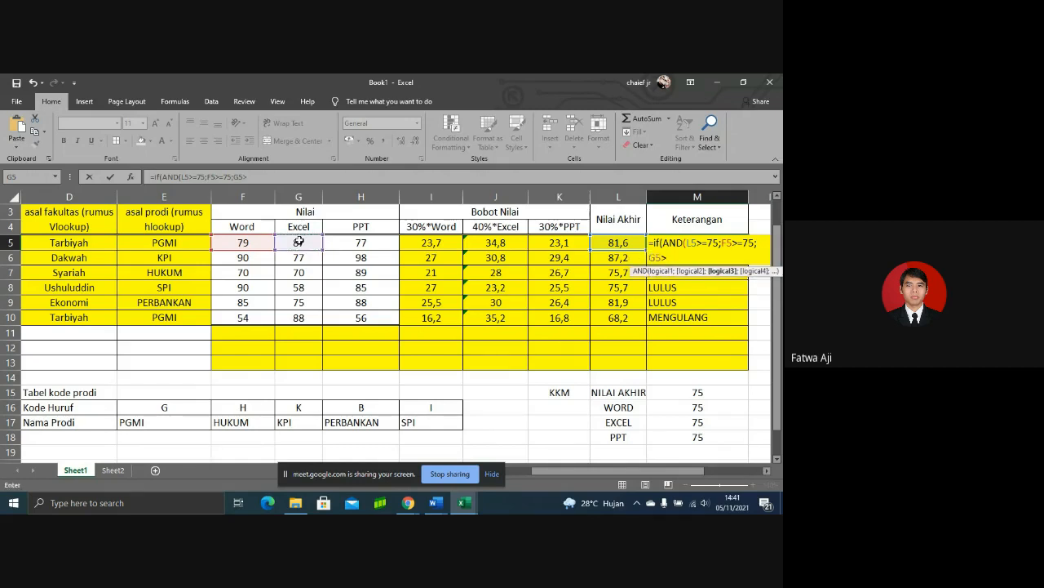
pyautogui.write('=75;')
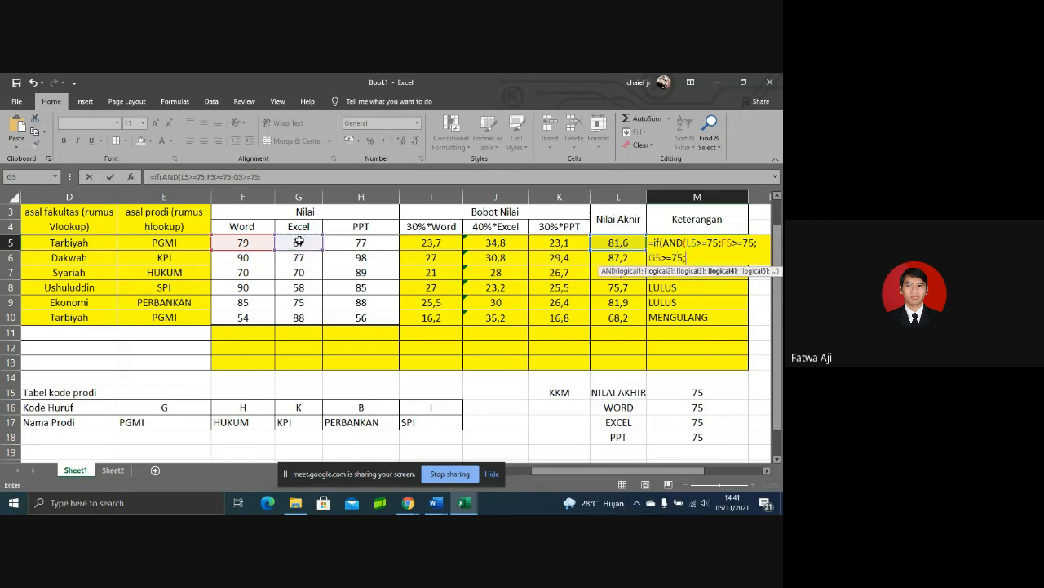
pyautogui.click(341, 250)
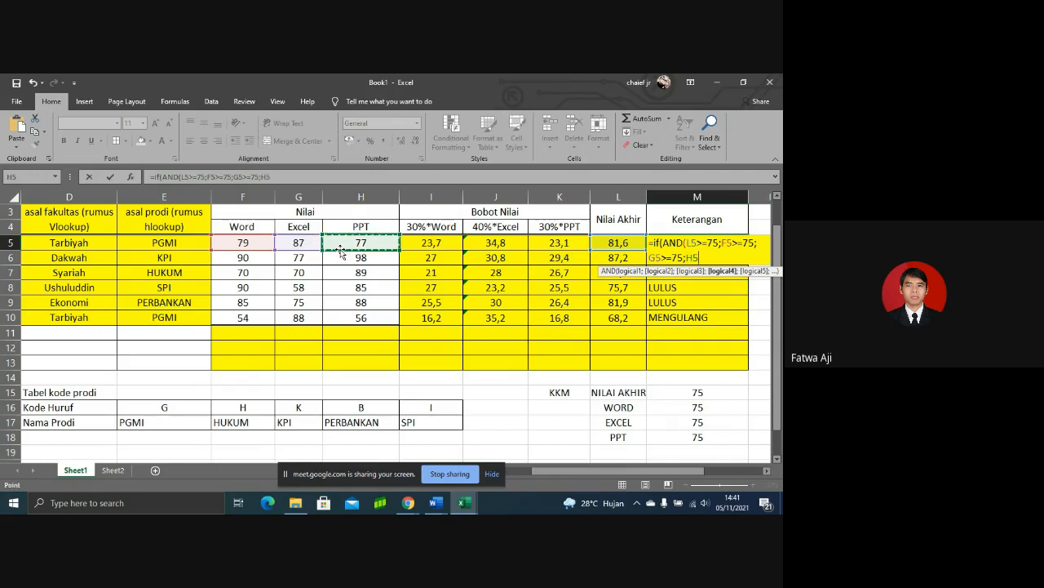
pyautogui.write('>=75')
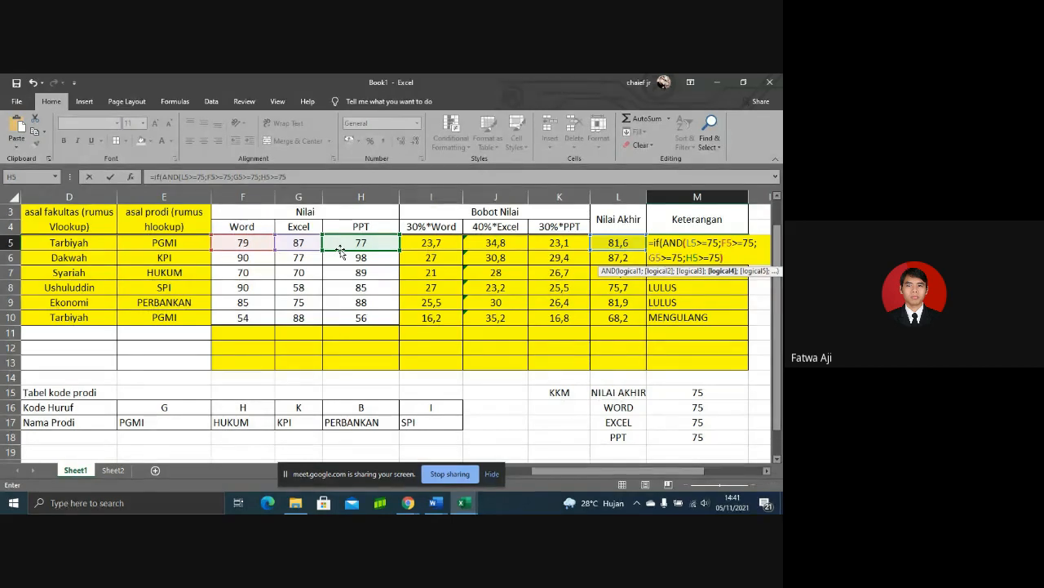
pyautogui.write(')')
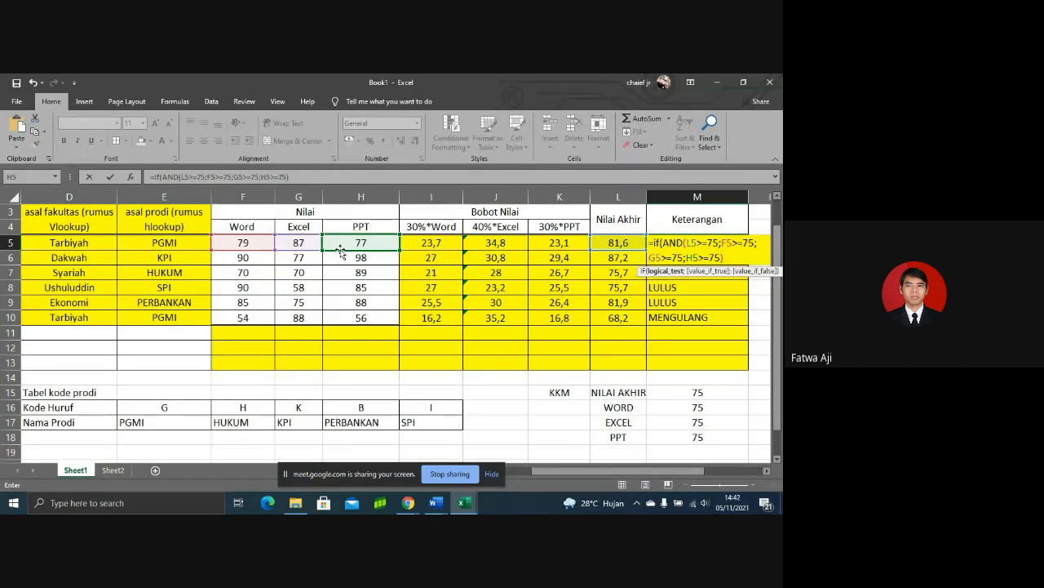
# Step: Complete the M5 formula with the results "LULUS" and "MENGULANG", and fill it down through row 10
pyautogui.write(';"LULUS')
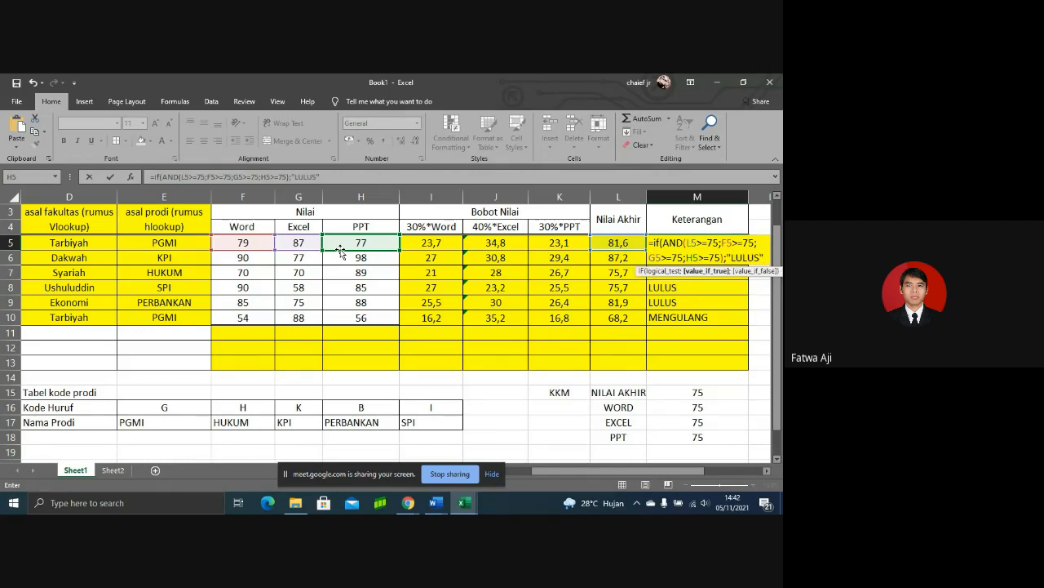
pyautogui.write('";"MENGULANG')
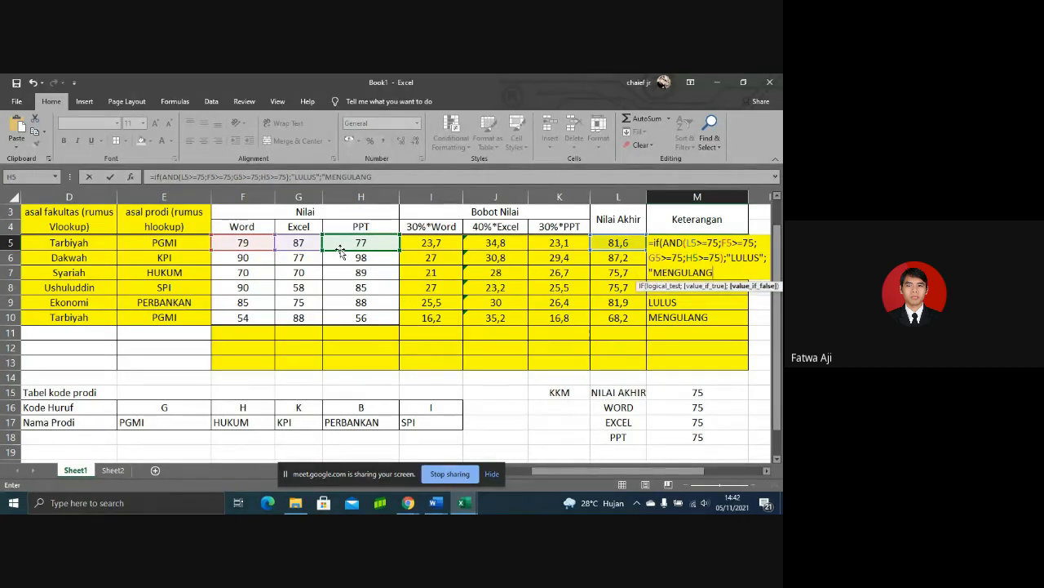
pyautogui.write('")')
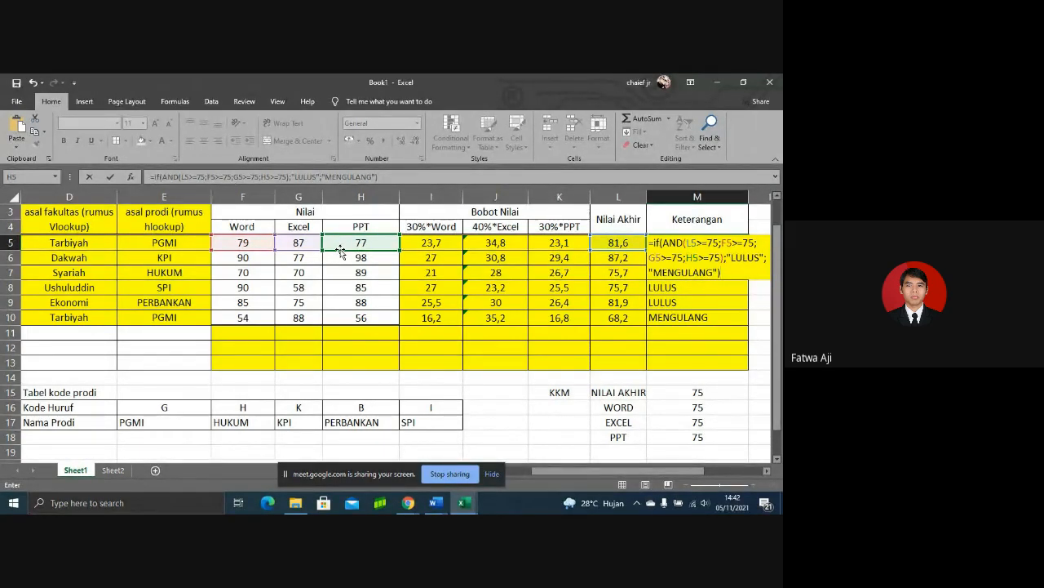
pyautogui.press('Return')
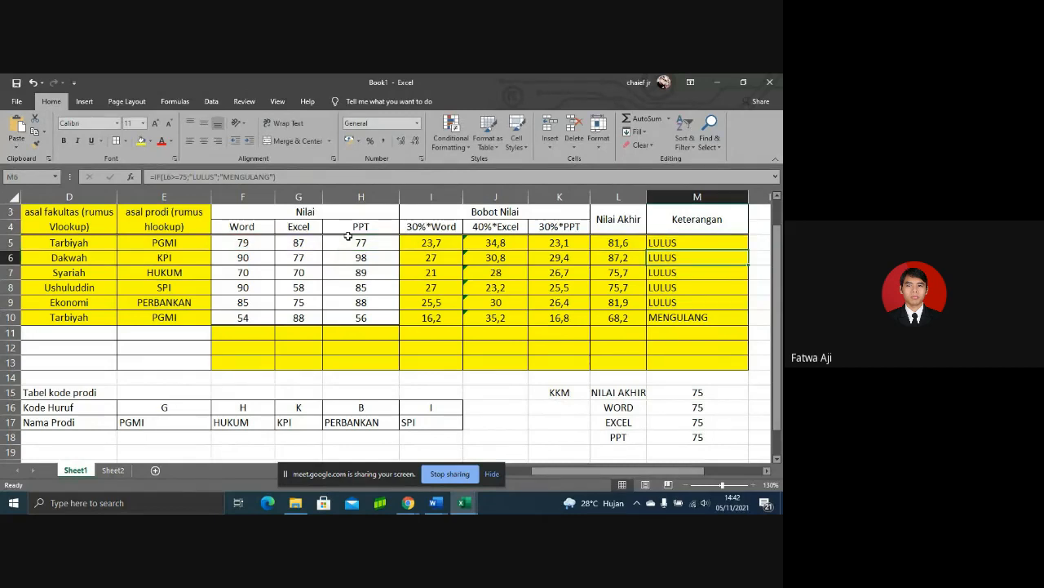
pyautogui.click(693, 238)
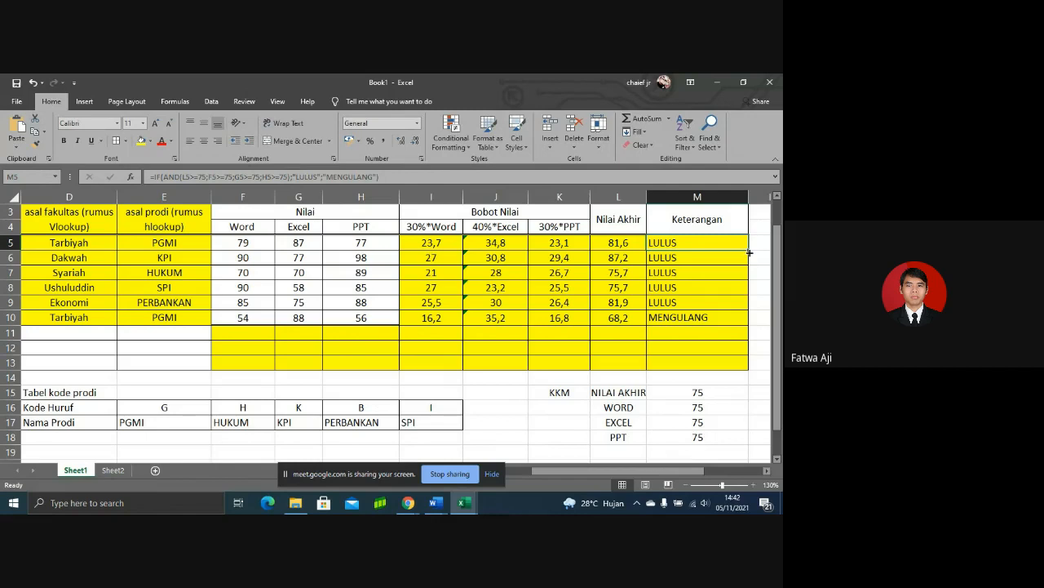
pyautogui.moveTo(749, 254); pyautogui.dragTo(751, 323)
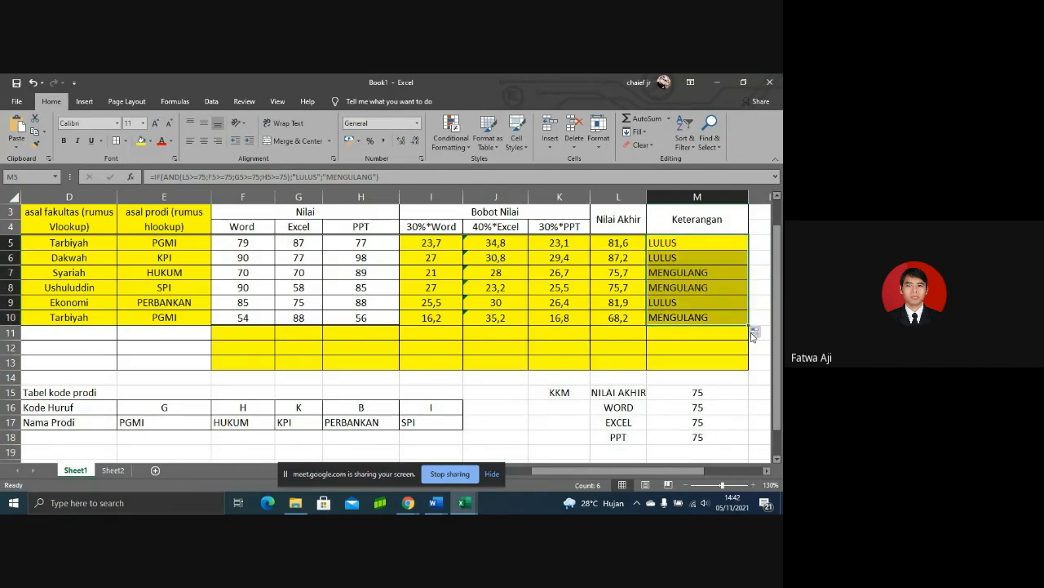
# Step: Check the Keterangan result in row 7 against that student's Word, Excel and PPT scores
pyautogui.click(700, 274)
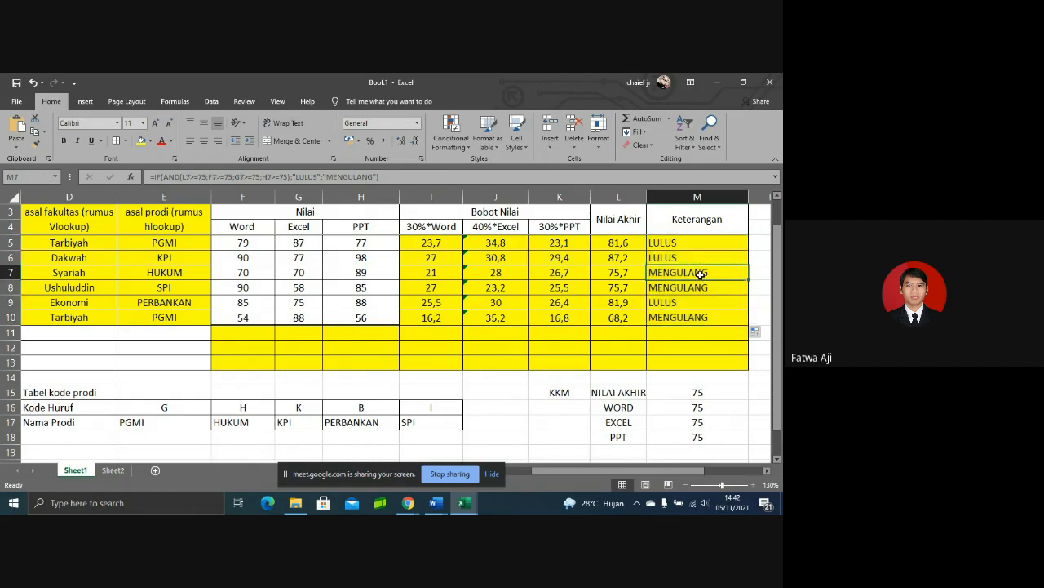
pyautogui.press('Left')
pyautogui.press('Left')
pyautogui.press('Left')
pyautogui.press('Left')
pyautogui.press('Left')
pyautogui.press('Left')
pyautogui.press('Left')
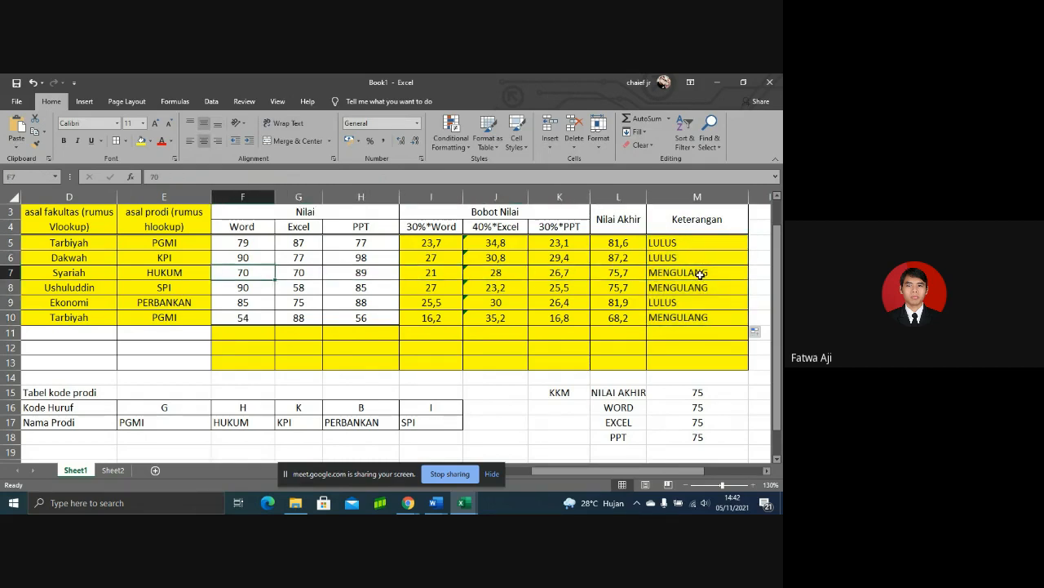
pyautogui.press('Right')
pyautogui.press('Right')
pyautogui.press('Right')
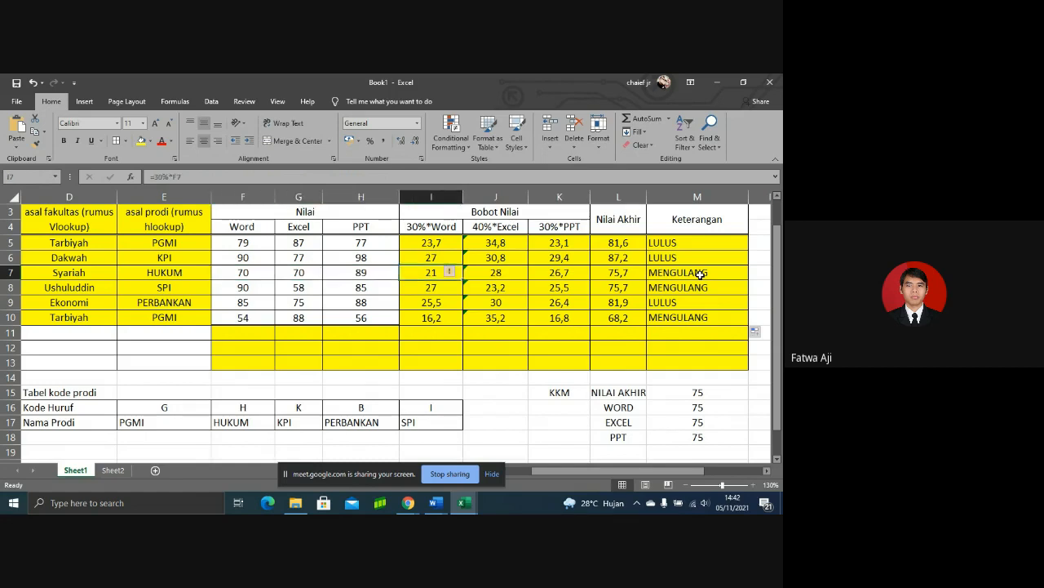
pyautogui.press('Right')
pyautogui.press('Right')
pyautogui.press('Right')
pyautogui.press('Right')
# Step: Check the Keterangan result in row 8 against that student's Excel score
pyautogui.press('Down')
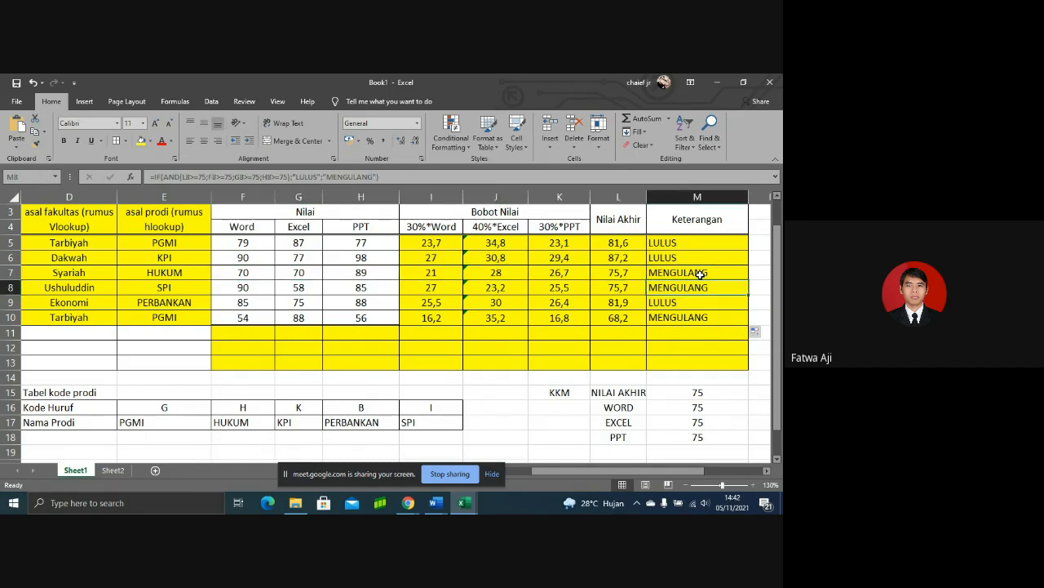
pyautogui.press('Left')
pyautogui.press('Left')
pyautogui.press('Left')
pyautogui.press('Left')
pyautogui.press('Left')
pyautogui.press('Left')
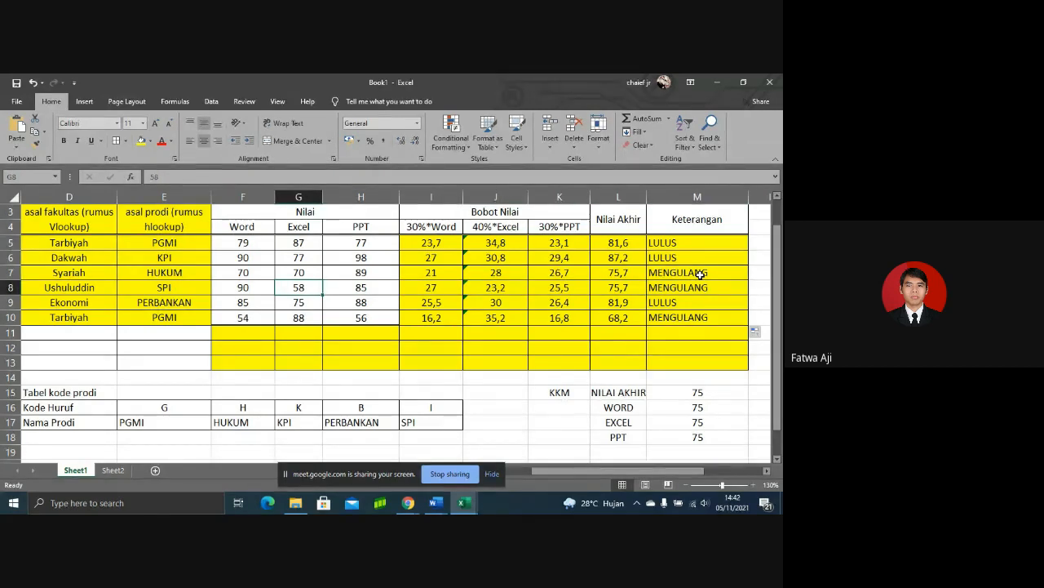
# Step: Review the last student's PPT and Word scores in row 10 against the Keterangan result
pyautogui.press('Down')
pyautogui.press('Down')
pyautogui.press('Right')
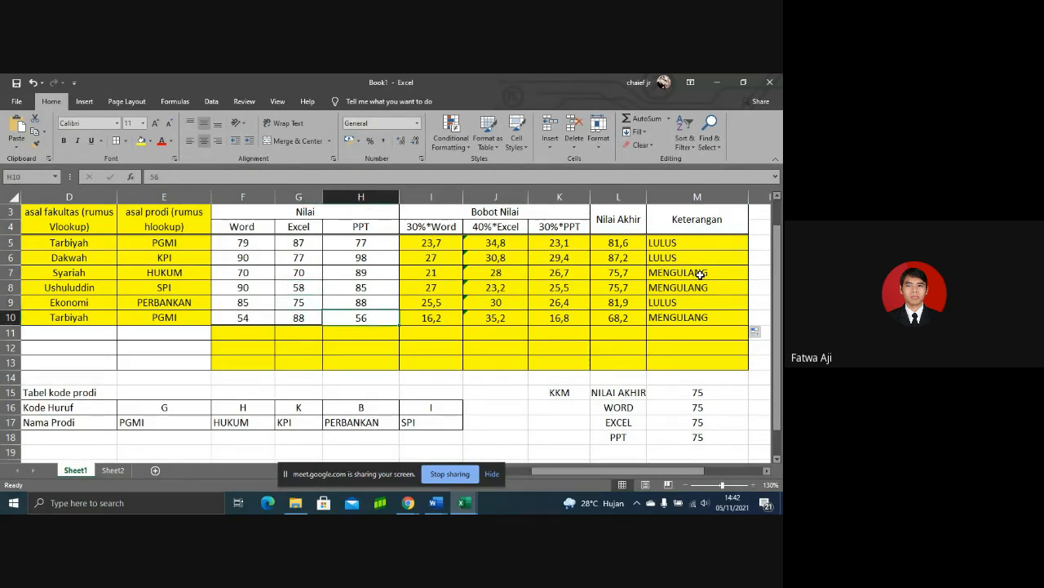
pyautogui.press('Left')
pyautogui.press('Left')
pyautogui.press('Left')
pyautogui.press('Right')
pyautogui.press('Right')
pyautogui.press('Right')
pyautogui.press('Right')
pyautogui.press('Right')
pyautogui.press('Right')
pyautogui.press('Right')
pyautogui.press('Right')
pyautogui.press('Right')
pyautogui.press('Right')
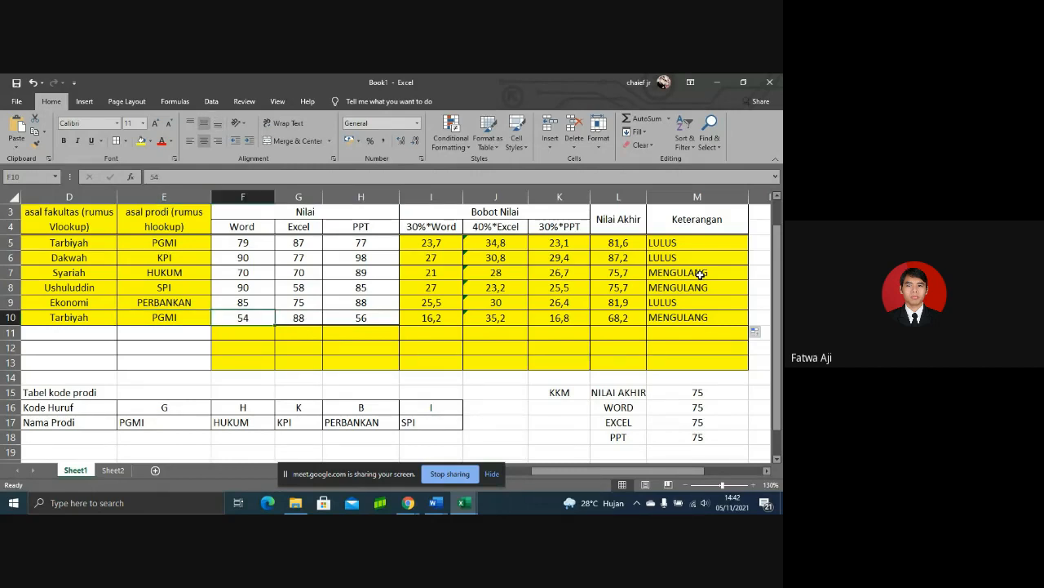
# Step: Review the LULUS and MENGULANG tally beside the grade table and the scores across row 10
pyautogui.press('Right')
pyautogui.press('Right')
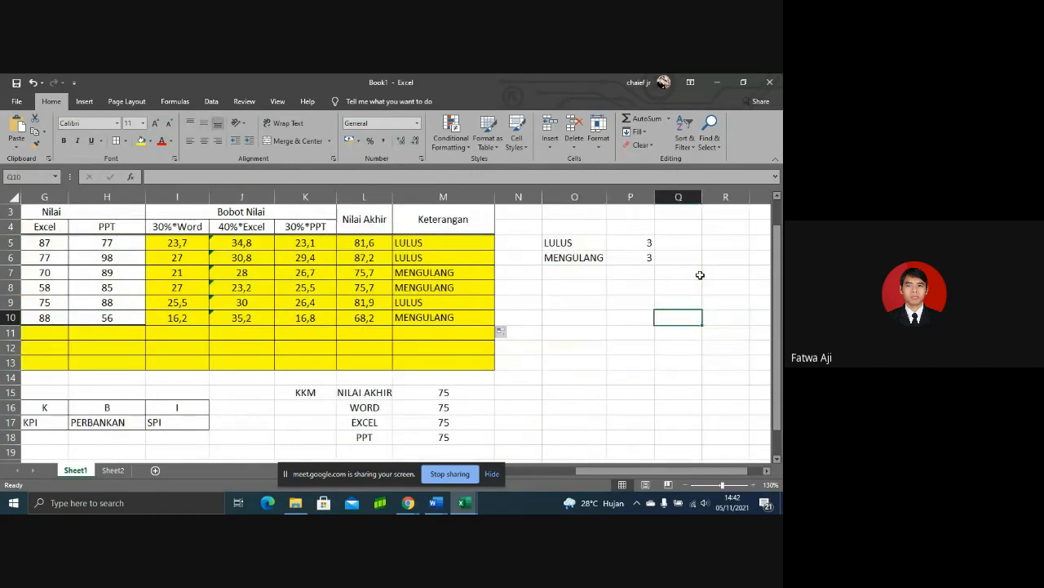
pyautogui.press('Left')
pyautogui.press('Left')
pyautogui.press('Left')
pyautogui.press('Left')
pyautogui.press('Left')
pyautogui.press('Left')
pyautogui.press('Left')
pyautogui.press('Left')
pyautogui.press('Left')
pyautogui.press('Left')
pyautogui.press('Left')
pyautogui.press('Left')
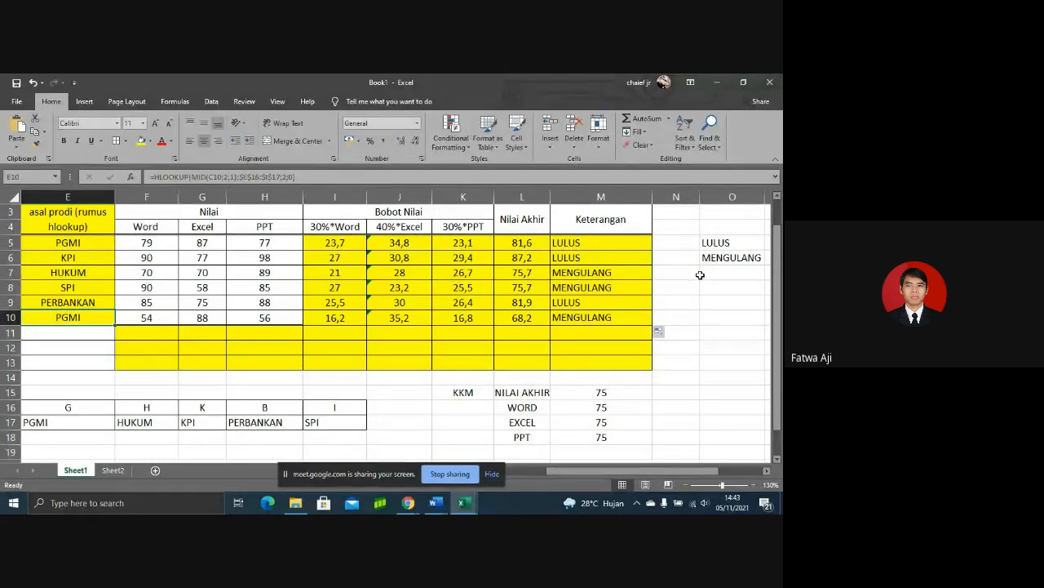
# Step: Review the grade sheet from its title and asal prodi column across to the Nilai Akhir results
pyautogui.press('Up')
pyautogui.press('Up')
pyautogui.press('Up')
pyautogui.press('Up')
pyautogui.press('Up')
pyautogui.press('Up')
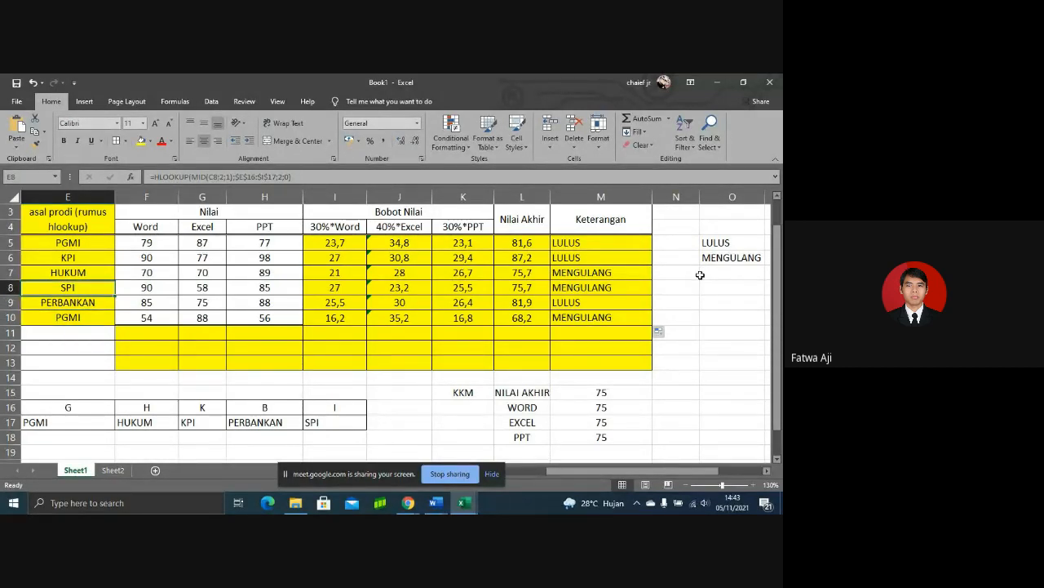
pyautogui.hotkey('ctrl', 'Home')
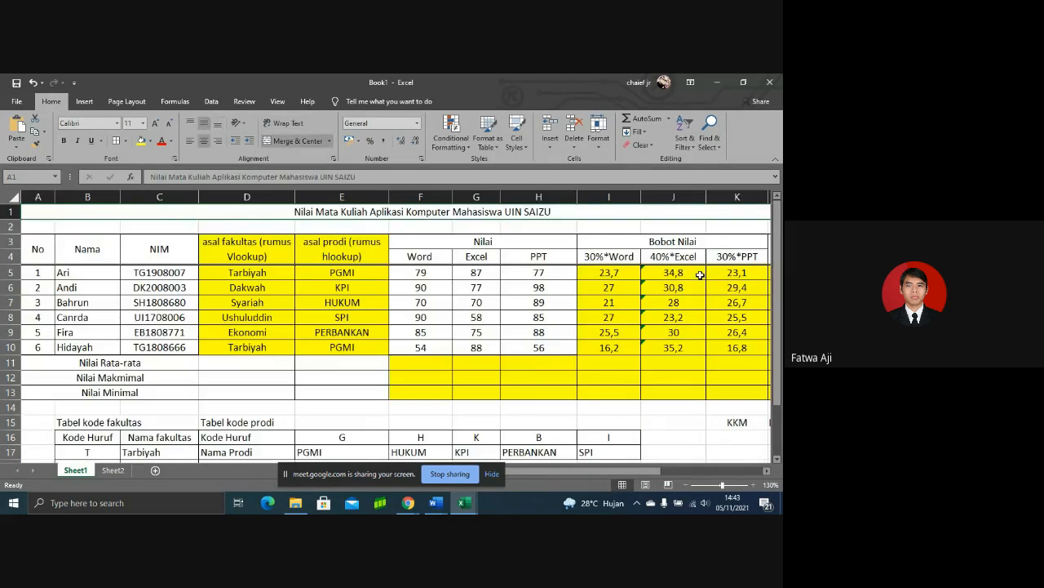
pyautogui.press('Down')
pyautogui.press('Right')
pyautogui.press('Right')
pyautogui.press('Right')
pyautogui.press('Right')
pyautogui.press('Right')
pyautogui.press('Right')
pyautogui.press('Right')
pyautogui.press('Down')
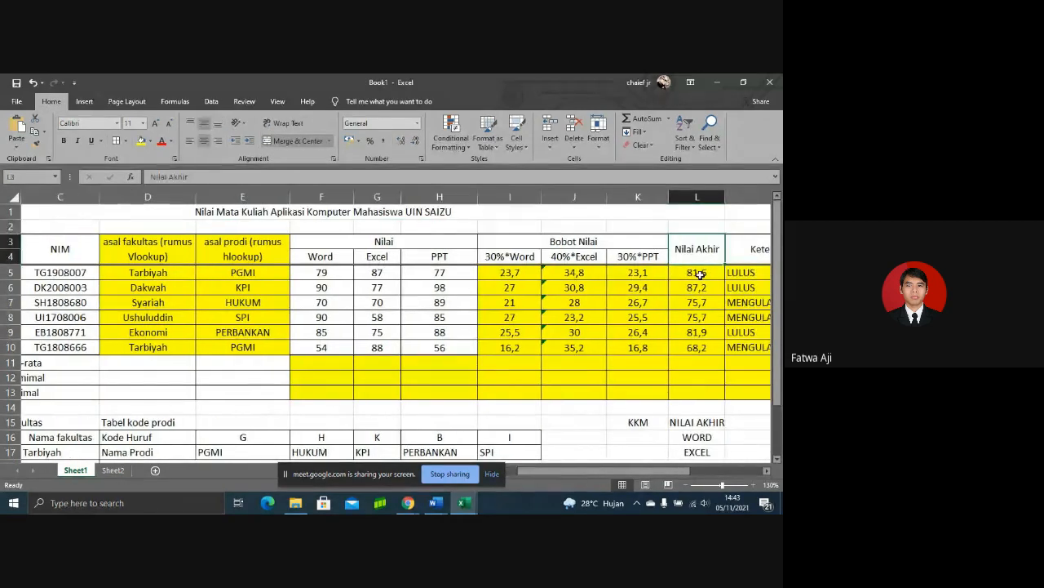
pyautogui.press('Down')
pyautogui.press('Down')
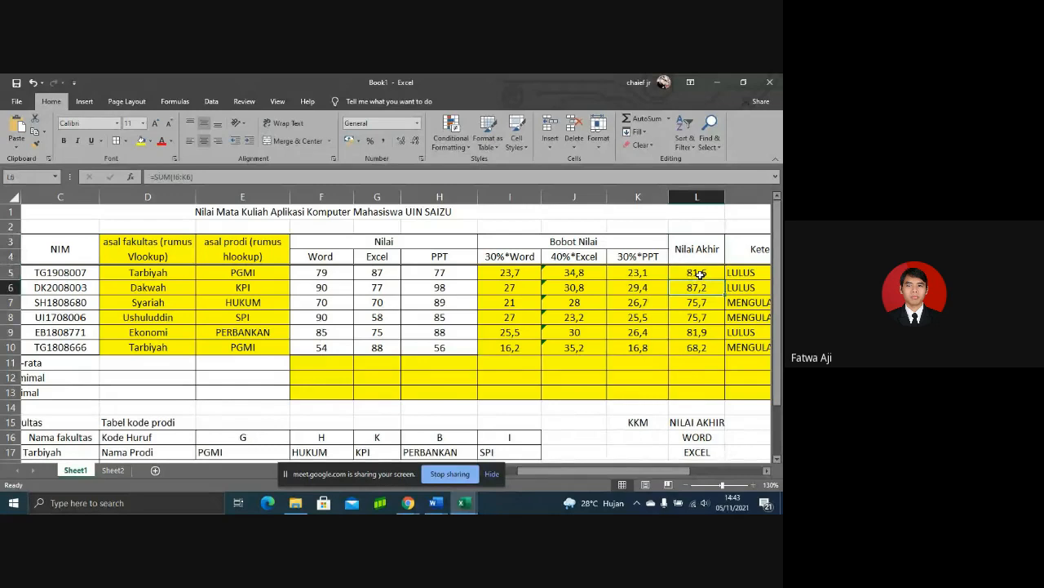
# Step: Examine the Keterangan result in row 8 and look back across that student's scores to the No column
pyautogui.press('Right')
pyautogui.press('Right')
pyautogui.press('Down')
pyautogui.press('Down')
pyautogui.press('Left')
pyautogui.press('Left')
pyautogui.press('Left')
pyautogui.press('Left')
pyautogui.press('Left')
pyautogui.press('Left')
pyautogui.press('Left')
pyautogui.press('Left')
pyautogui.press('Left')
pyautogui.press('Left')
pyautogui.press('Left')
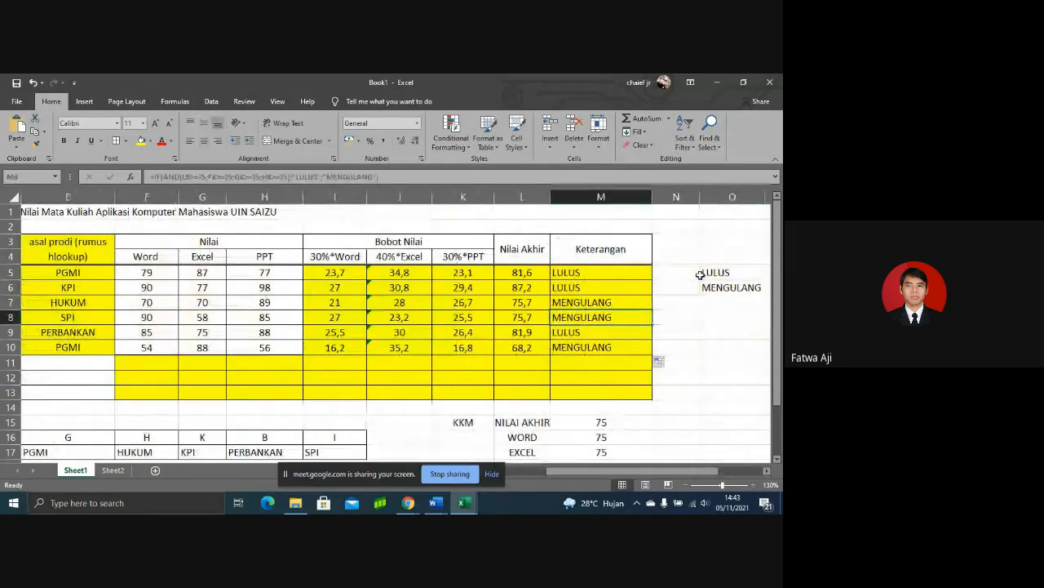
pyautogui.press('Left')
pyautogui.press('Left')
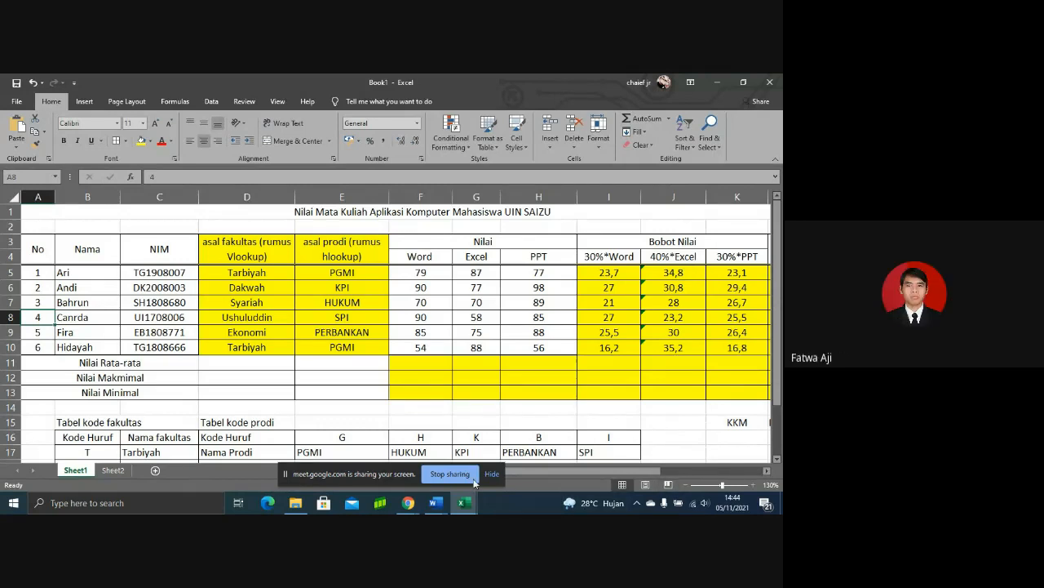
# Step: Stop sharing the screen in the Google Meet session
pyautogui.click(449, 474)
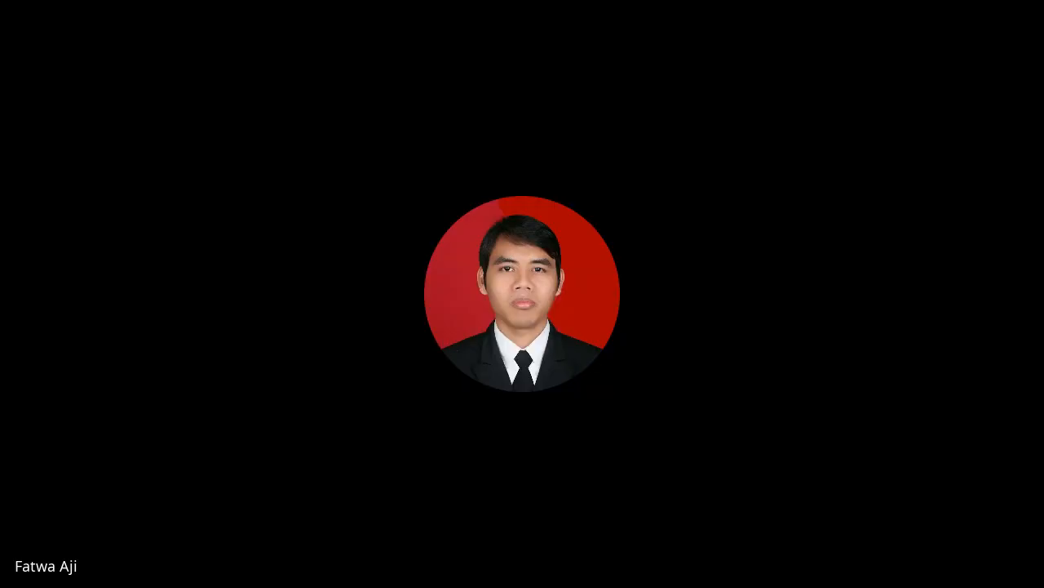